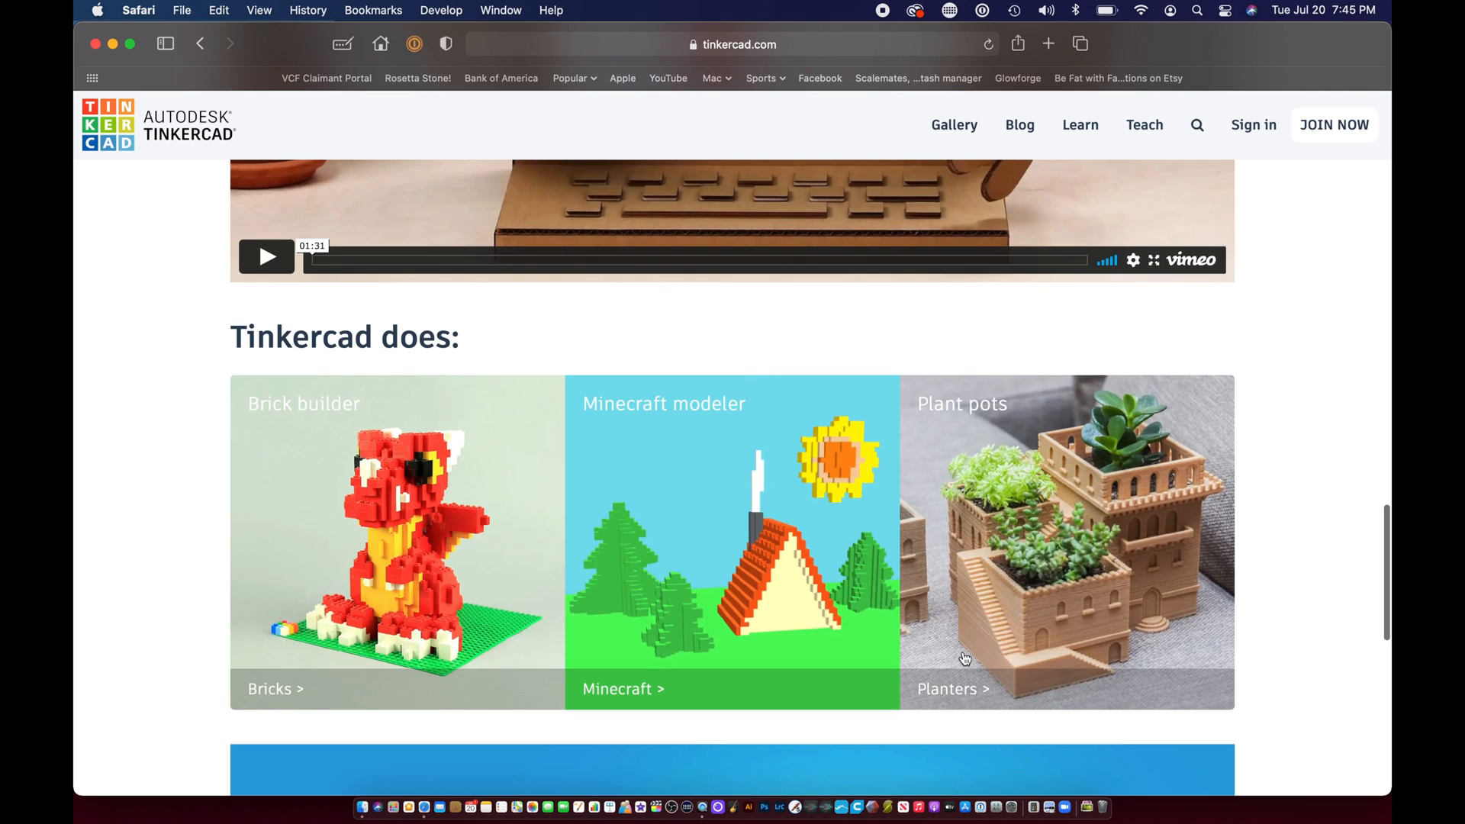
# Step: Sign in to Tinkercad using the email or username option
pyautogui.scroll(-5, 965, 658)
pyautogui.scroll(15, 965, 658)
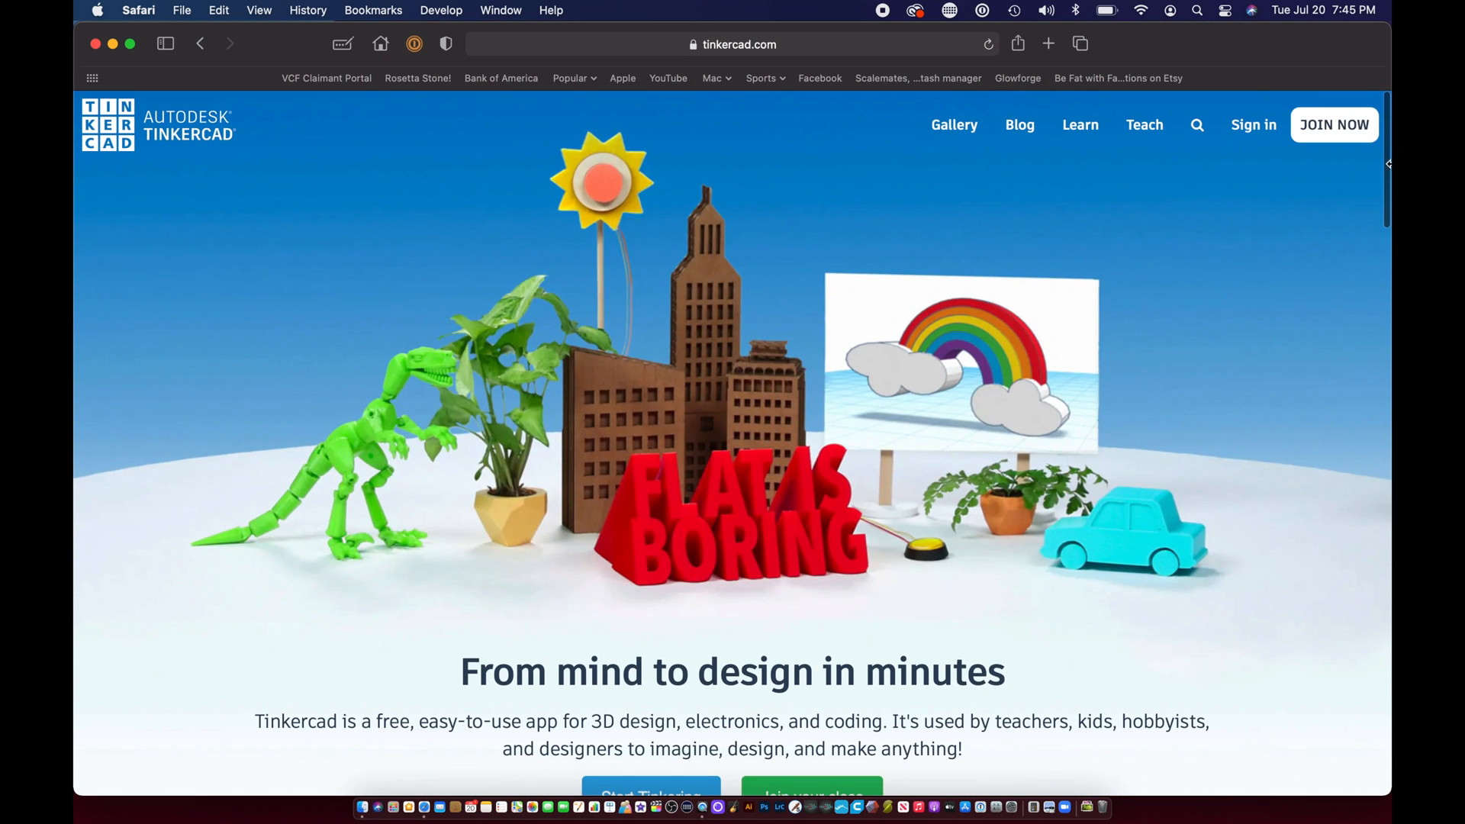
pyautogui.click(1252, 123)
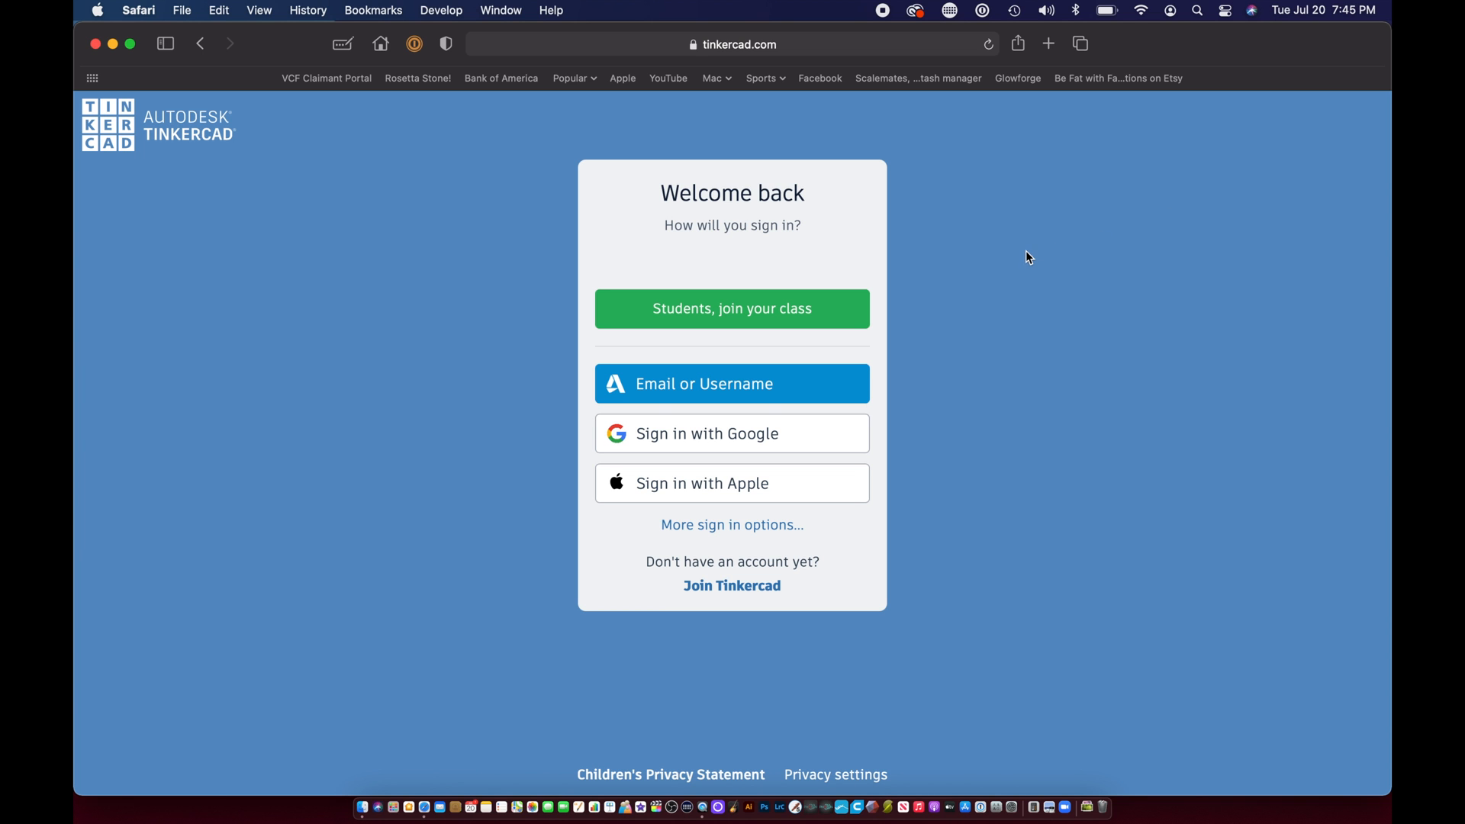
pyautogui.click(732, 389)
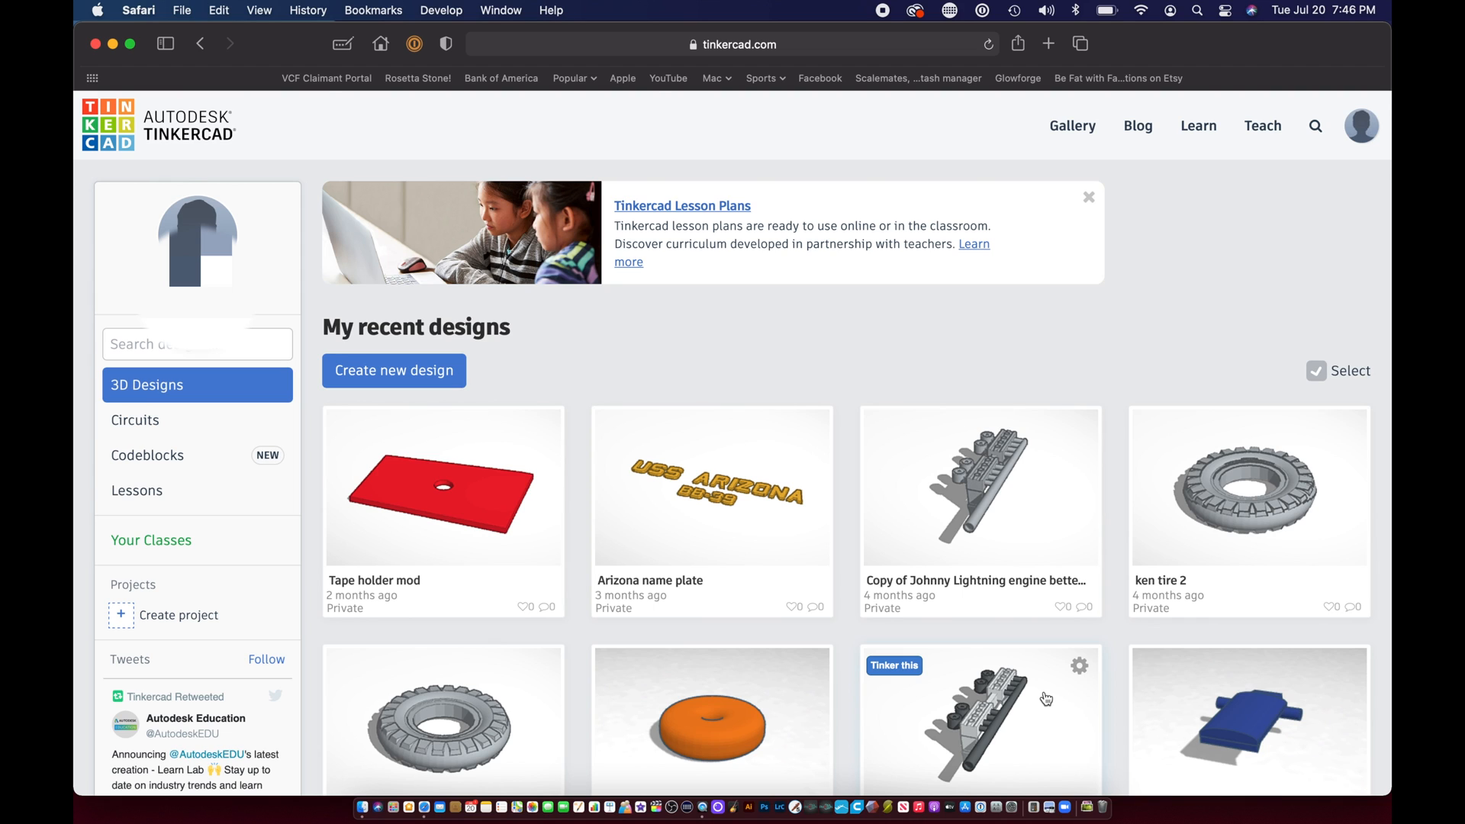
# Step: Look through the saved 3D designs on the dashboard and go to the second page of the list
pyautogui.scroll(-3, 1046, 698)
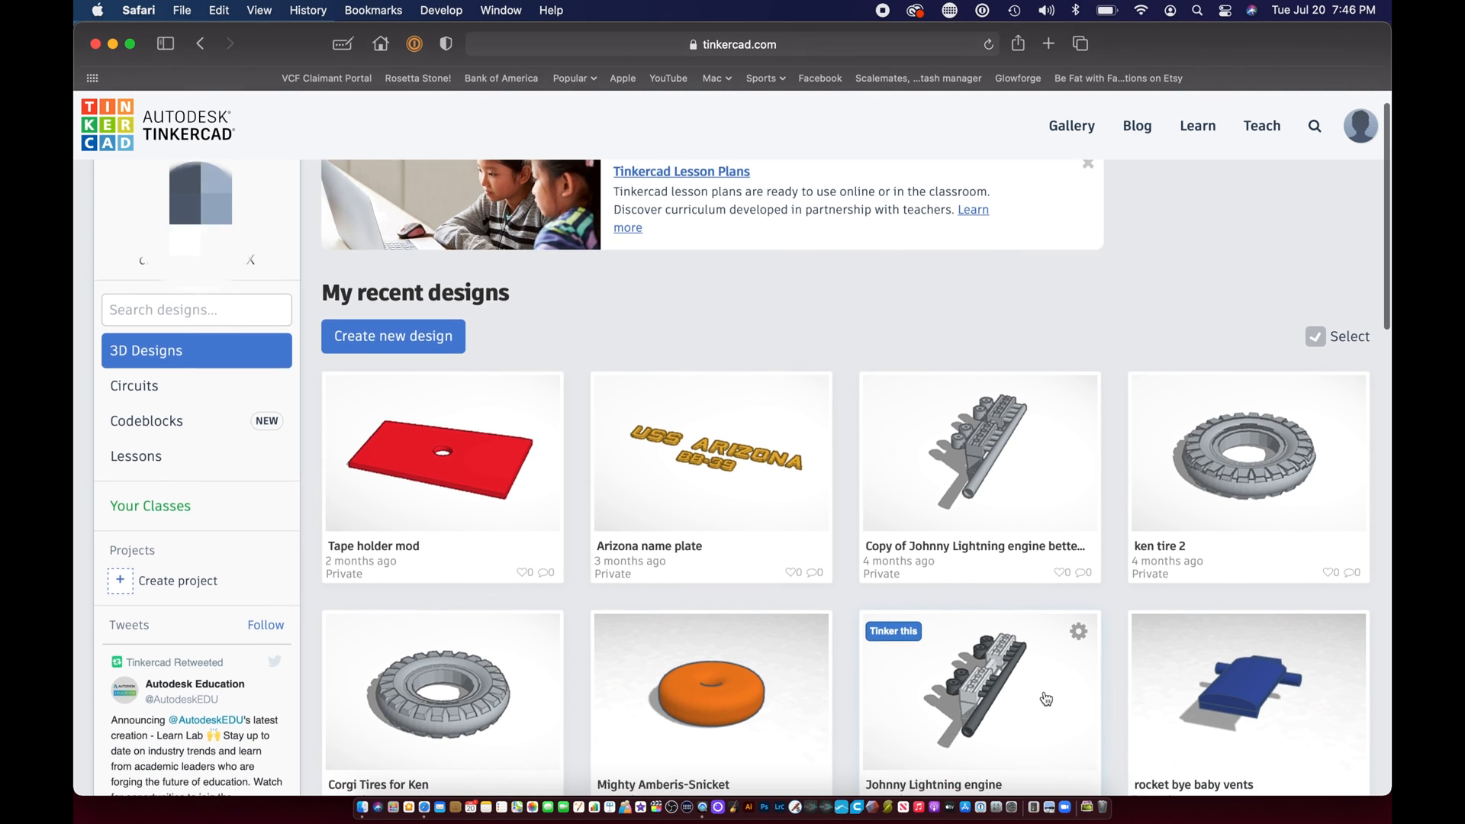
pyautogui.scroll(-2, 1046, 699)
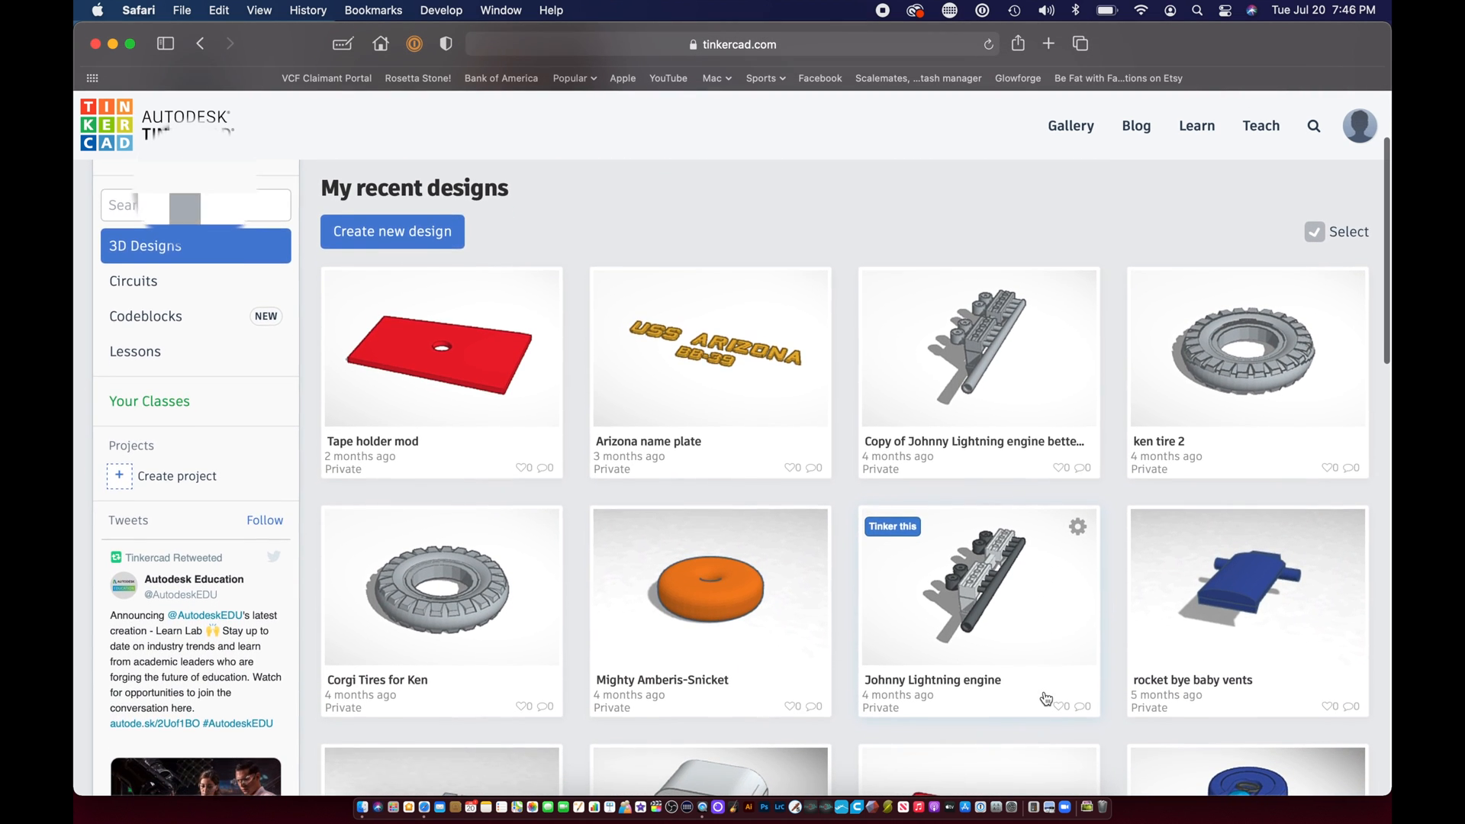
pyautogui.scroll(-4, 1046, 698)
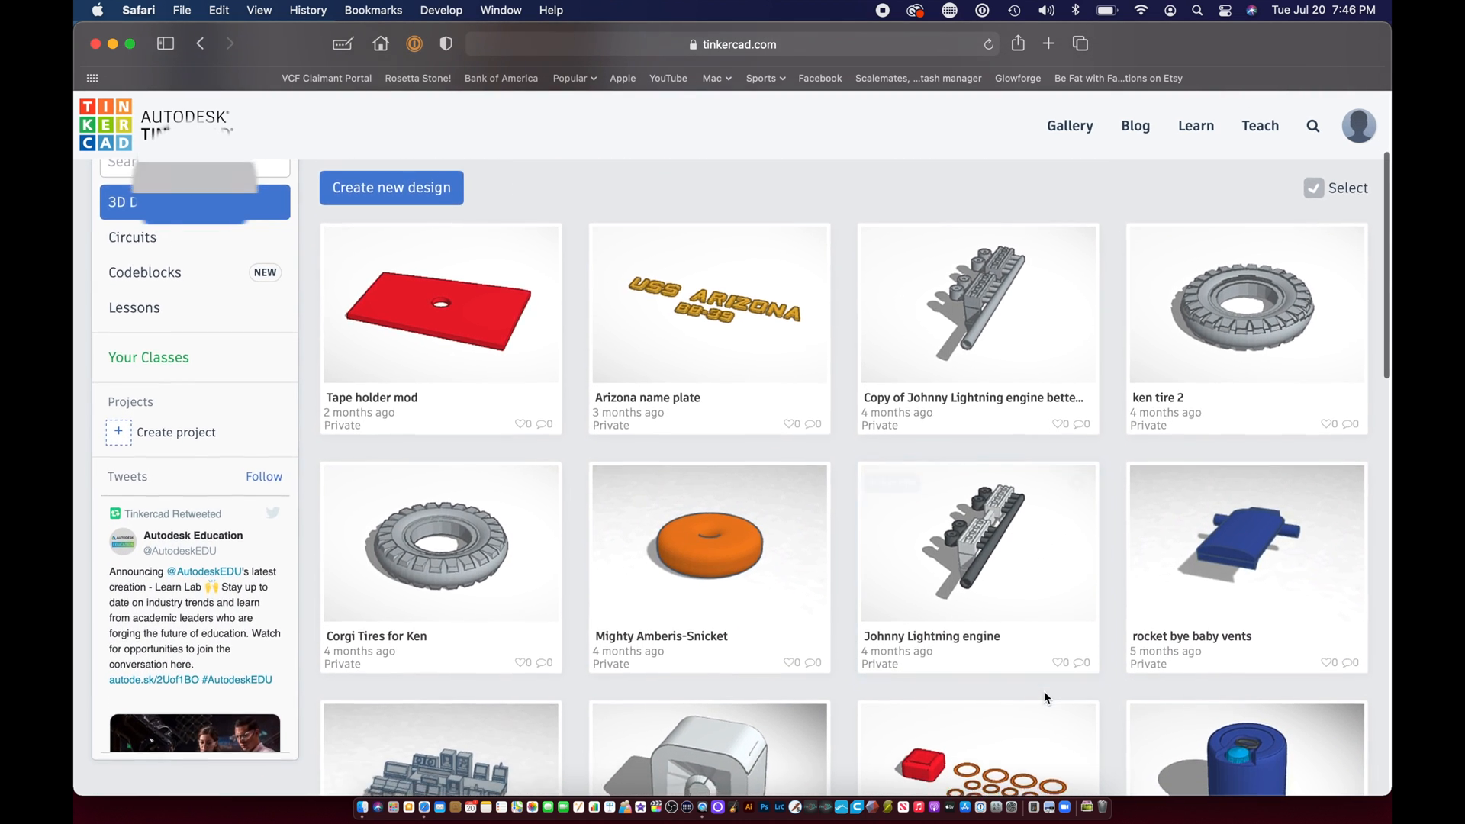
pyautogui.scroll(-5, 1044, 694)
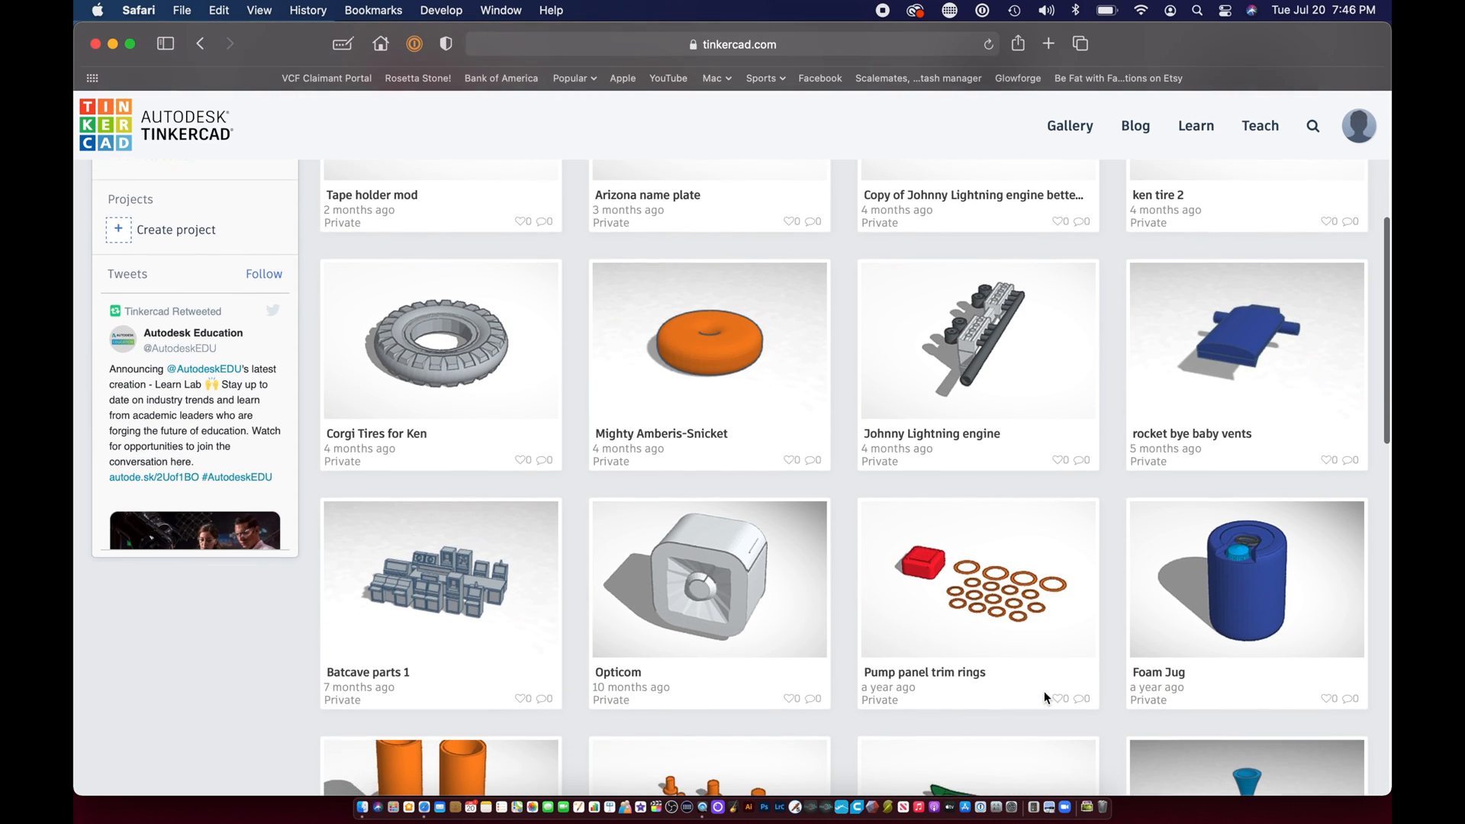
pyautogui.scroll(-10, 1044, 694)
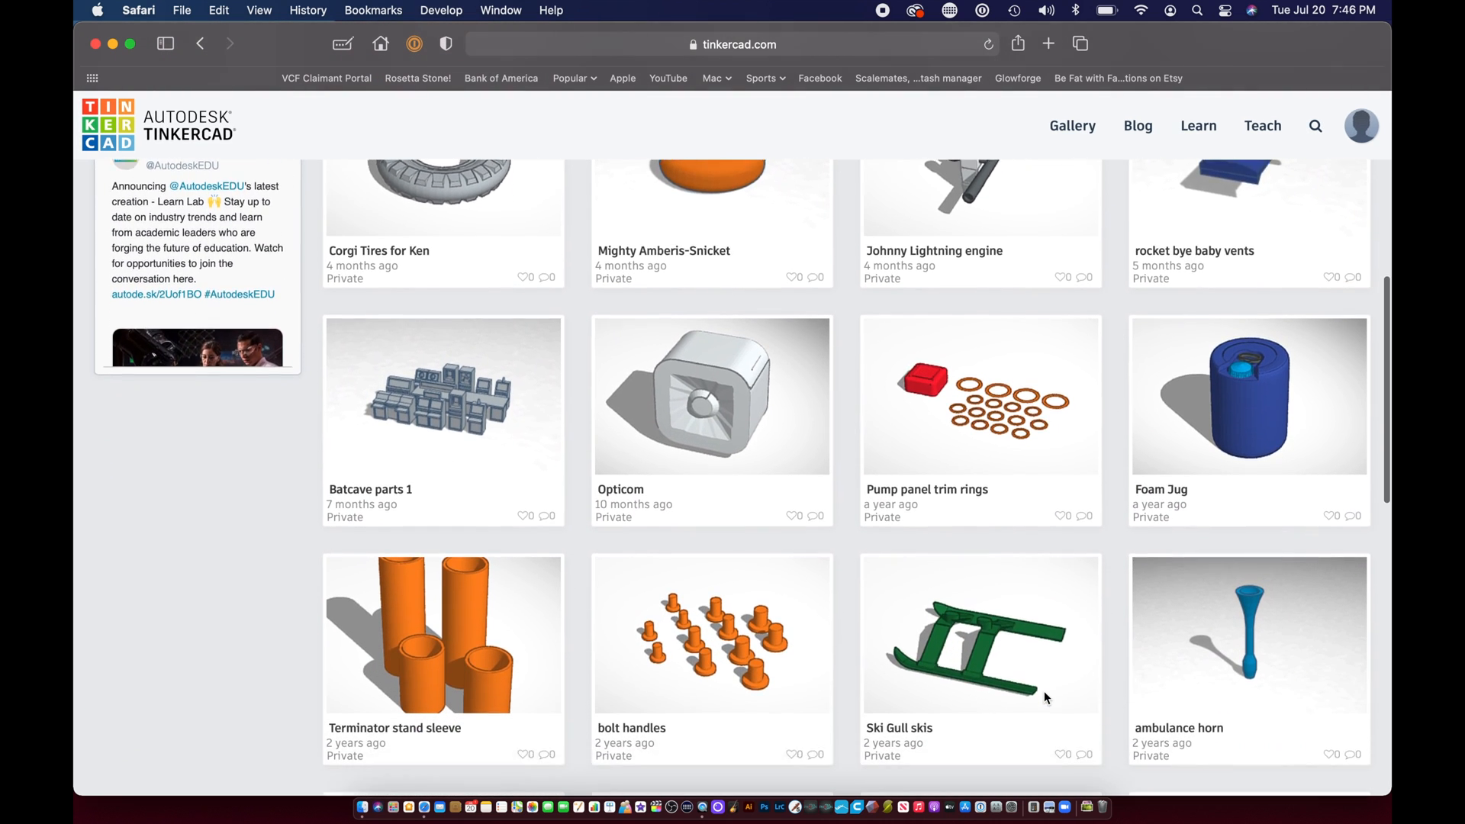
pyautogui.scroll(-7, 1044, 694)
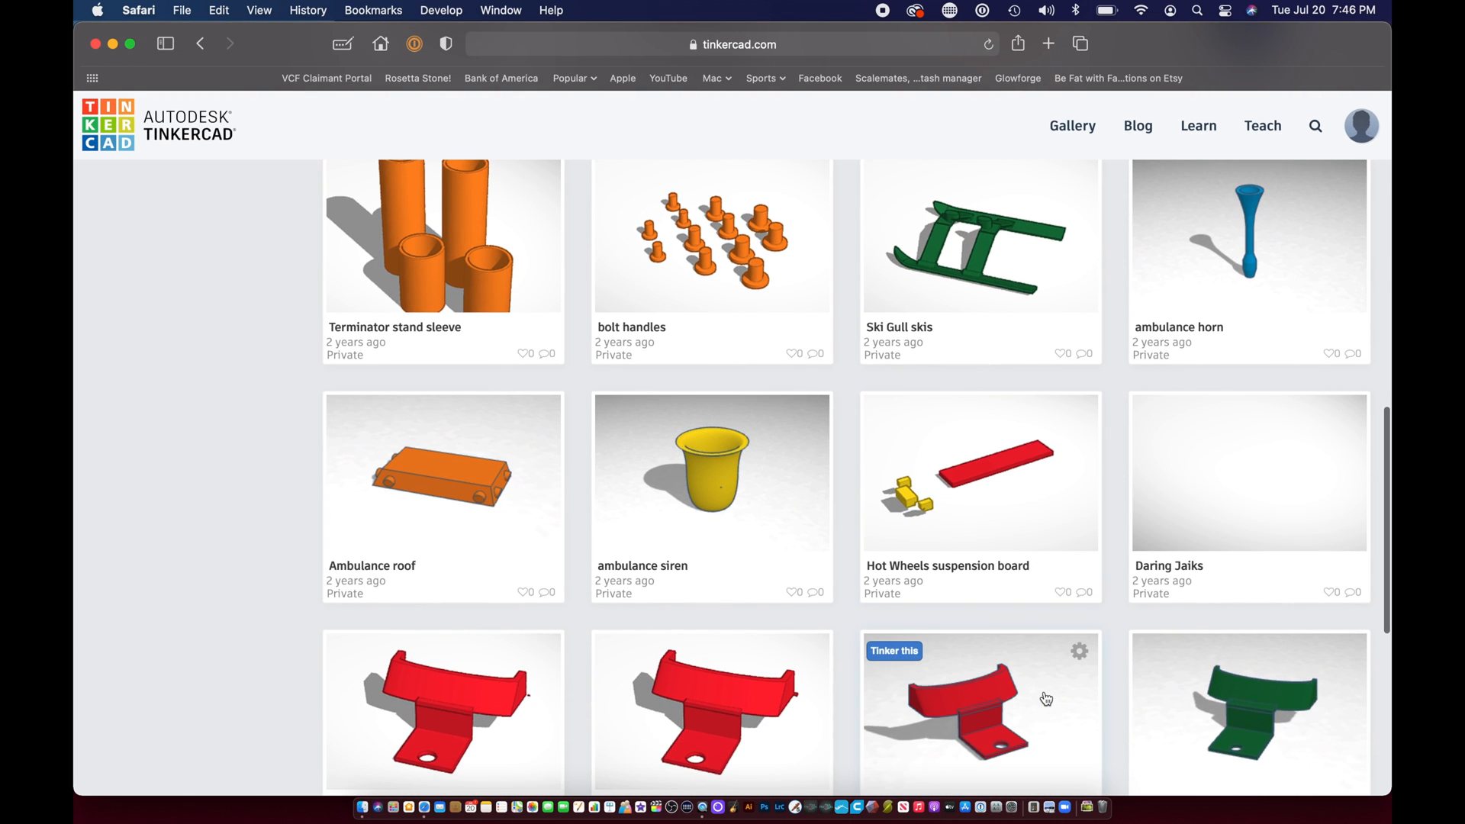
pyautogui.scroll(-4, 1044, 698)
pyautogui.scroll(-8, 1044, 697)
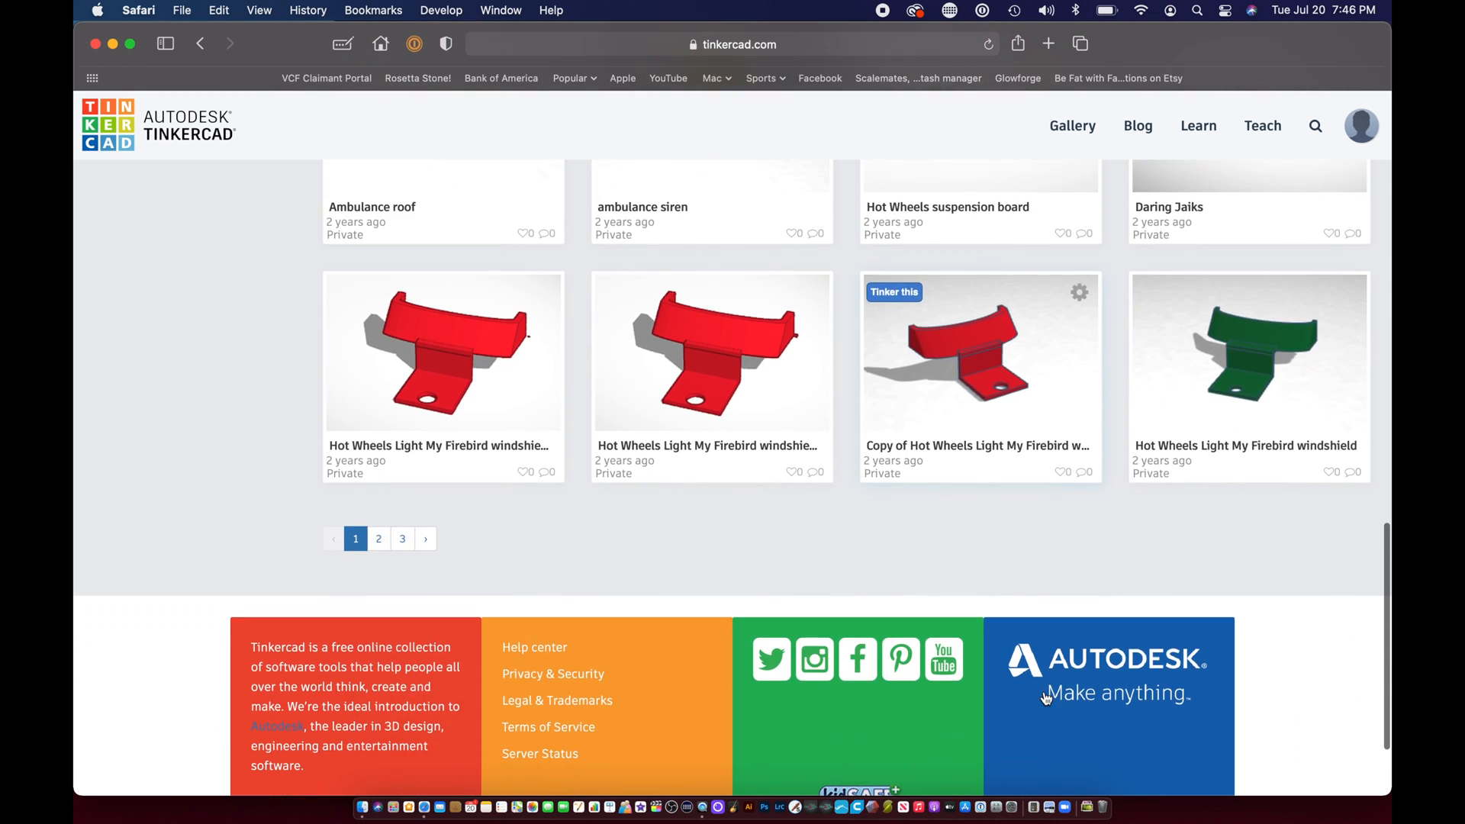
pyautogui.click(378, 533)
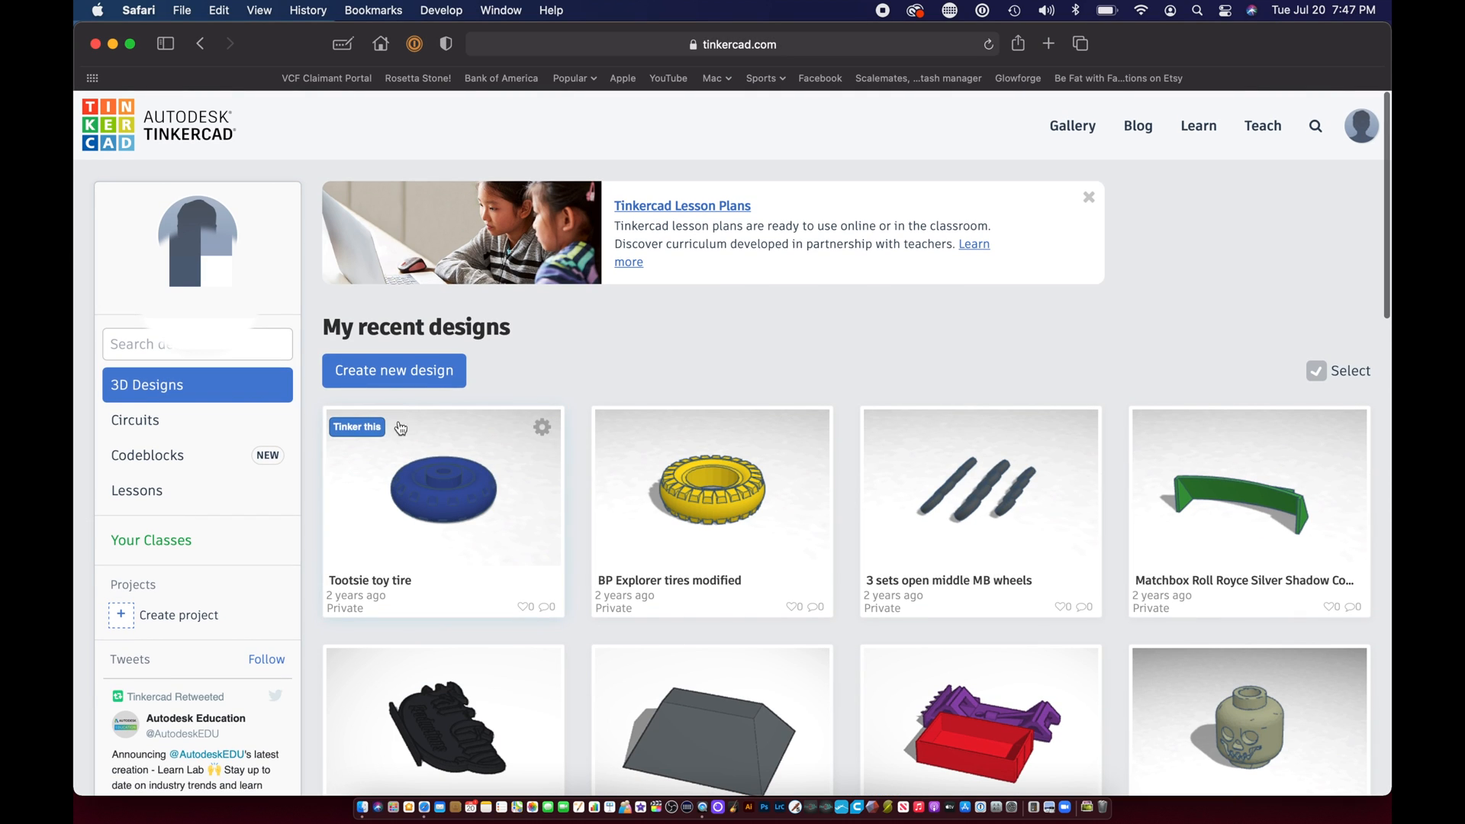
# Step: Create a new 3D design and dismiss the Notes tip
pyautogui.click(384, 369)
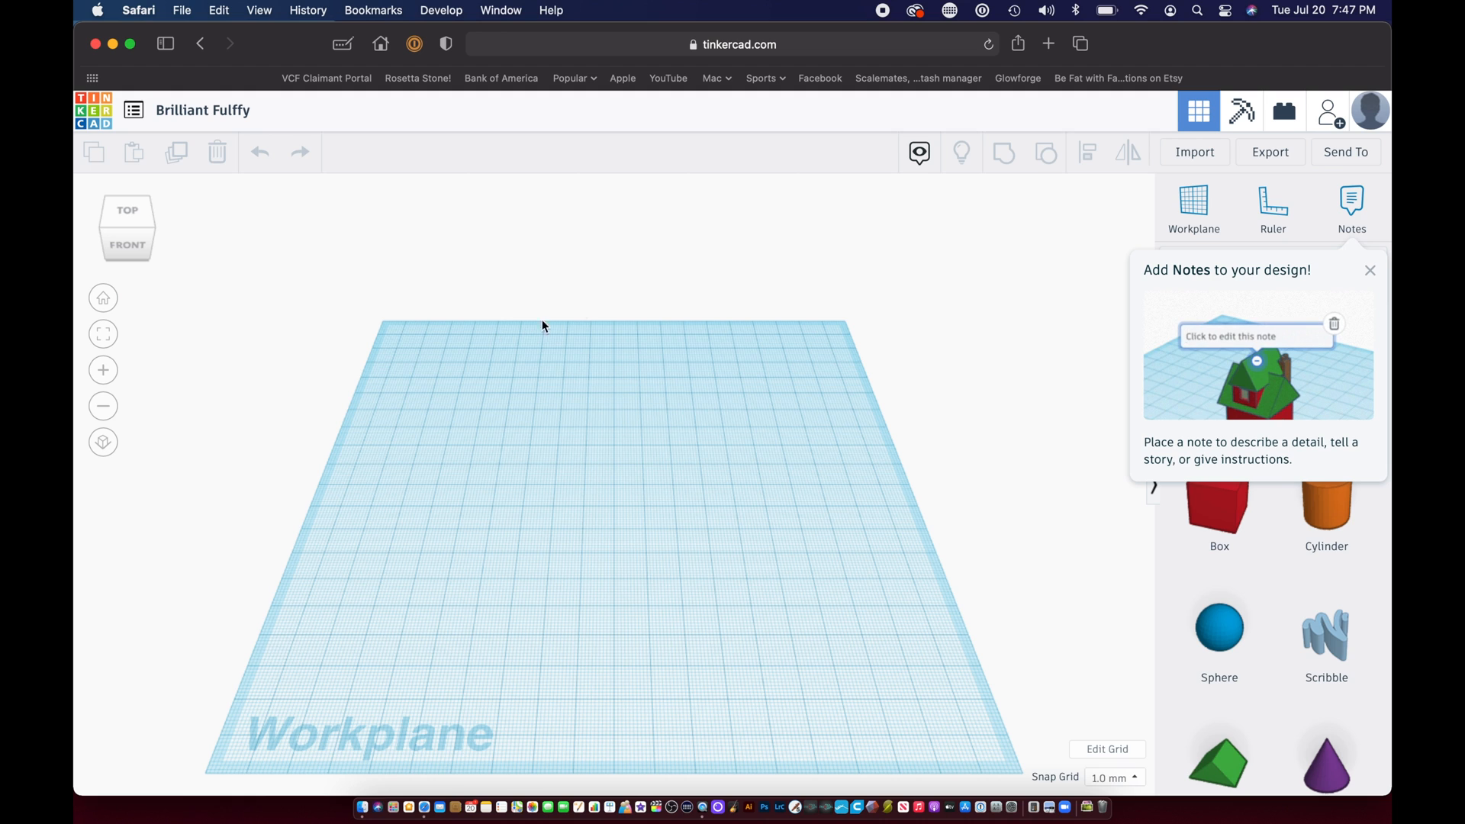
pyautogui.click(1369, 272)
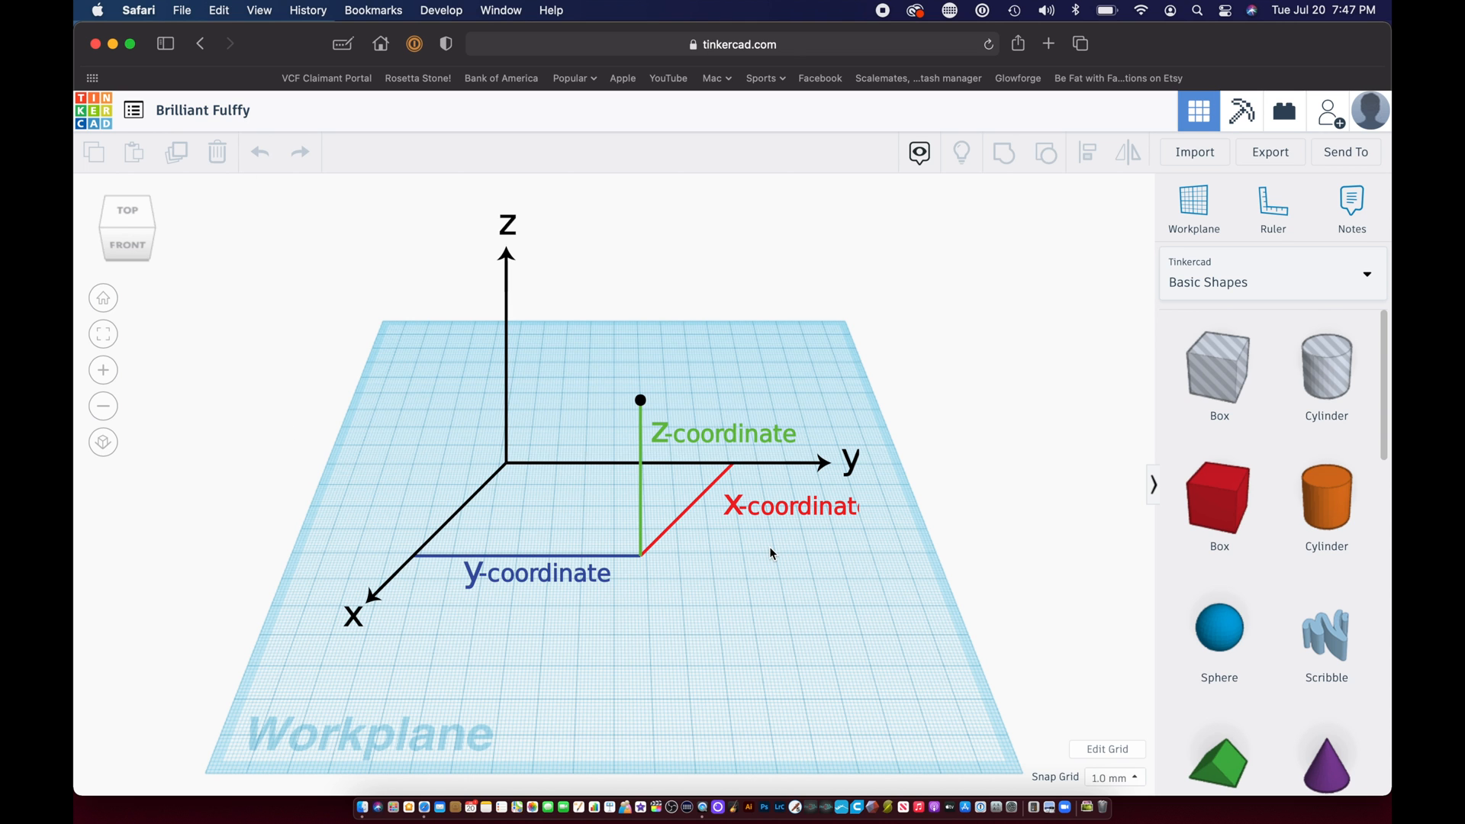
# Step: Place a solid box near the middle of the workplane and enlarge its base to 36 by 42 mm
pyautogui.moveTo(769, 546)
pyautogui.mouseDown(button='right')
pyautogui.moveTo(706, 577)
pyautogui.moveTo(640, 583)
pyautogui.moveTo(603, 465)
pyautogui.moveTo(633, 491)
pyautogui.moveTo(746, 511)
pyautogui.moveTo(769, 532)
pyautogui.mouseUp(button='right')
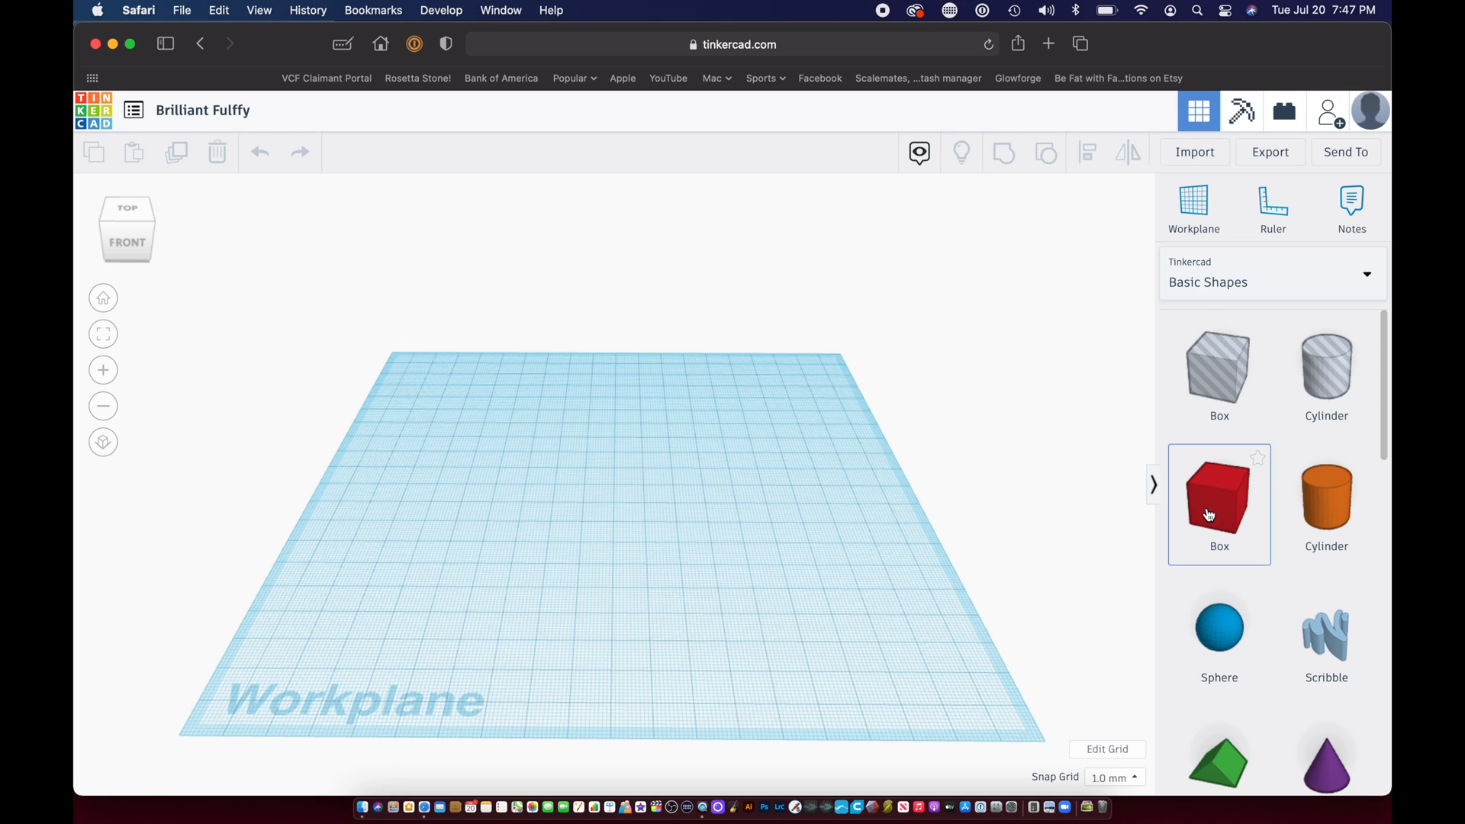
pyautogui.moveTo(1209, 514); pyautogui.dragTo(619, 515)
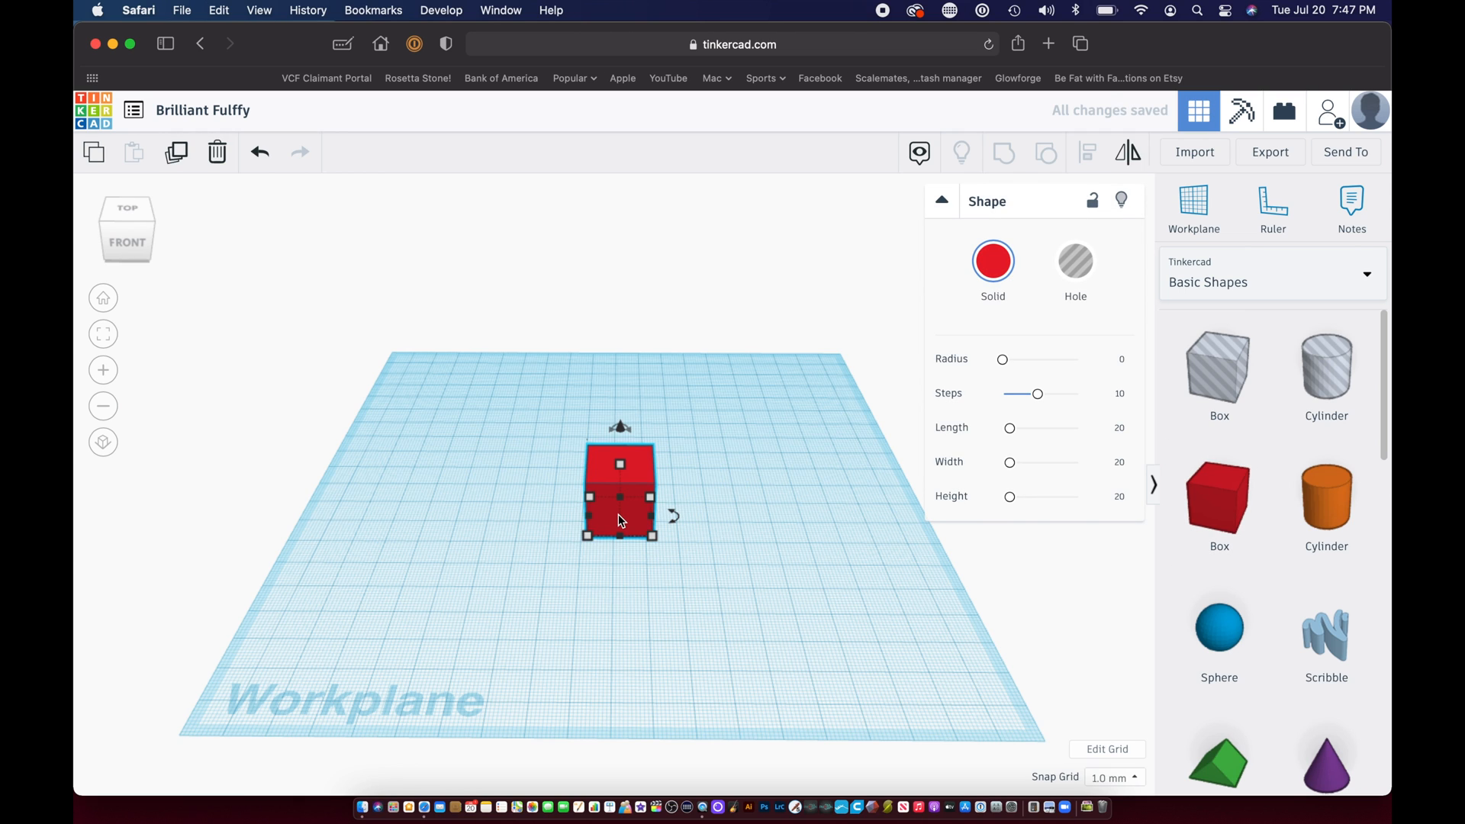
pyautogui.moveTo(652, 537)
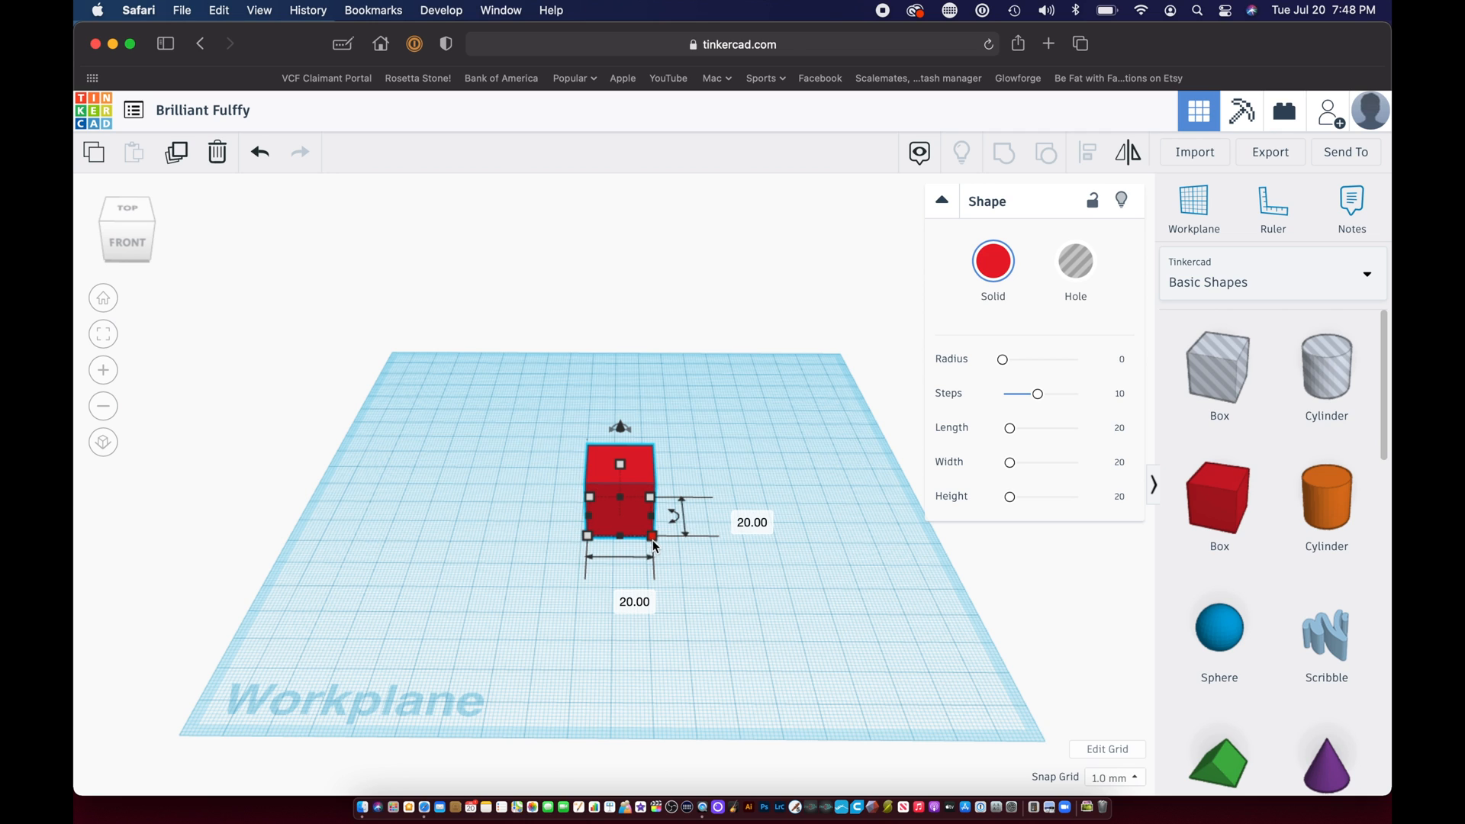
pyautogui.moveTo(651, 537); pyautogui.dragTo(710, 588)
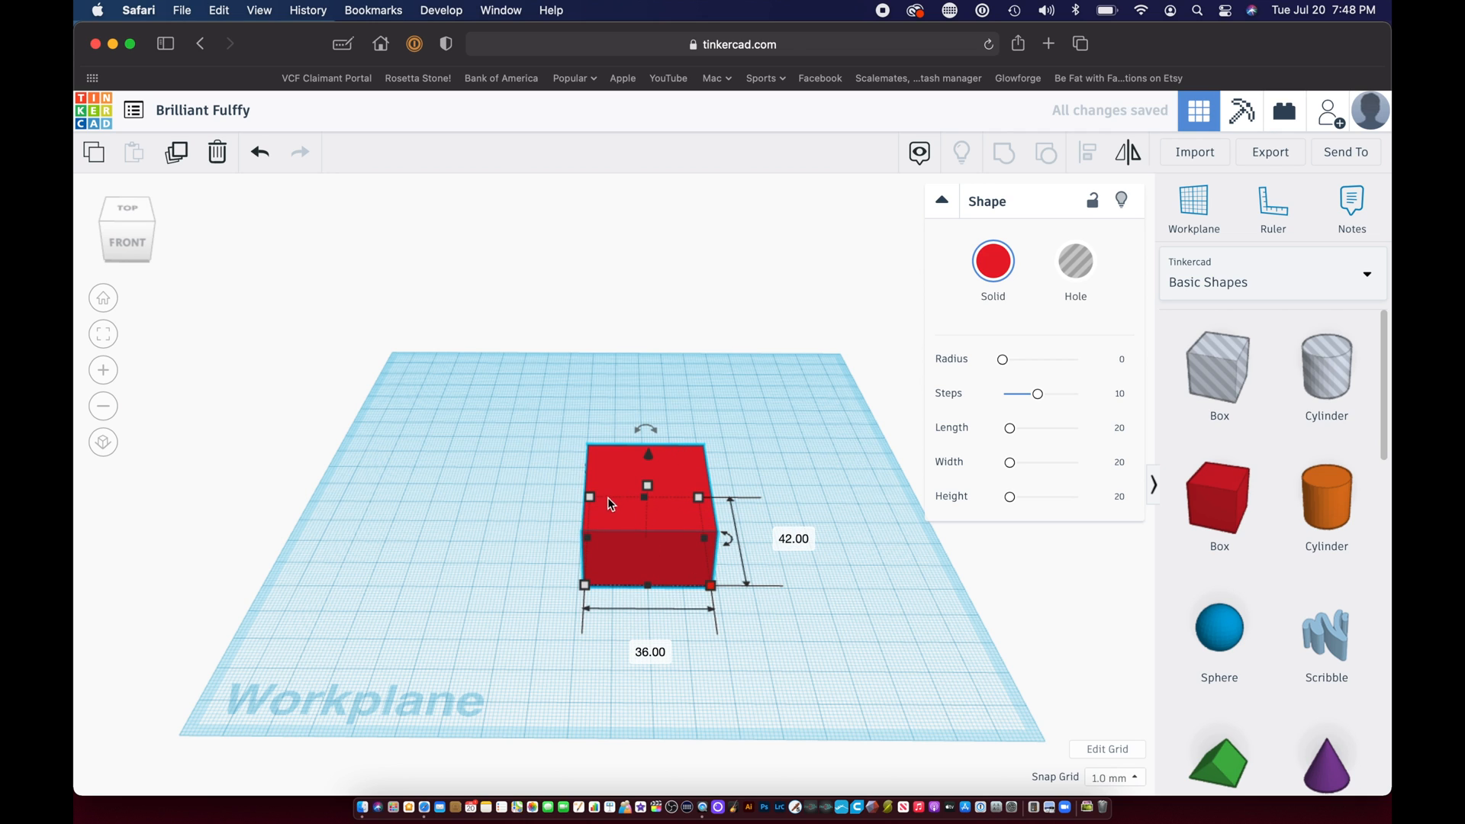
# Step: Shift the box 9 mm to the left and 12 mm toward the back, and stretch it taller
pyautogui.moveTo(639, 534); pyautogui.dragTo(607, 513)
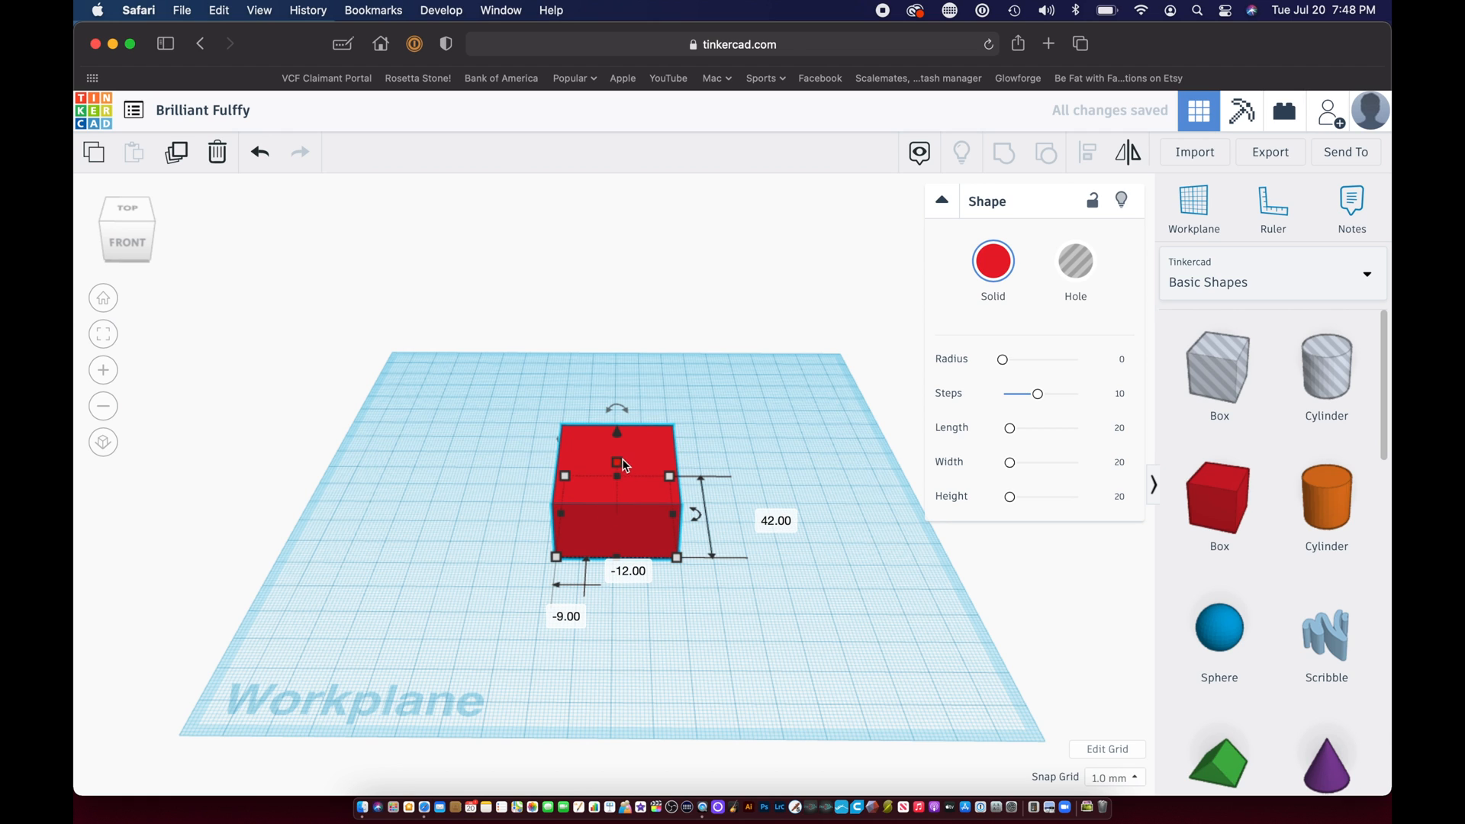
pyautogui.moveTo(620, 461); pyautogui.dragTo(619, 416)
pyautogui.click(736, 426)
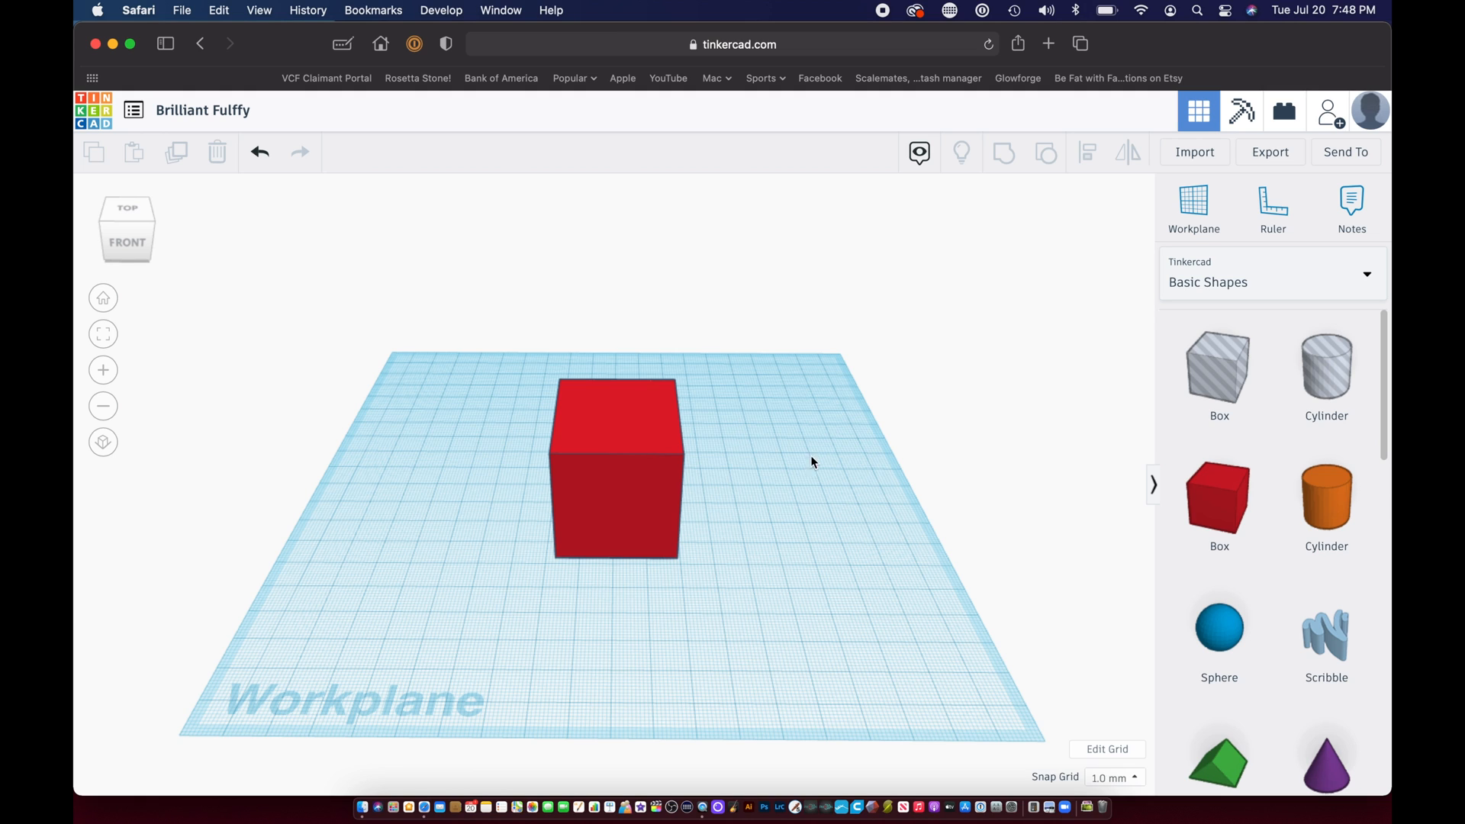
# Step: Place a green roof shape beside the box and lengthen it to 49 mm
pyautogui.moveTo(1222, 766); pyautogui.dragTo(776, 518)
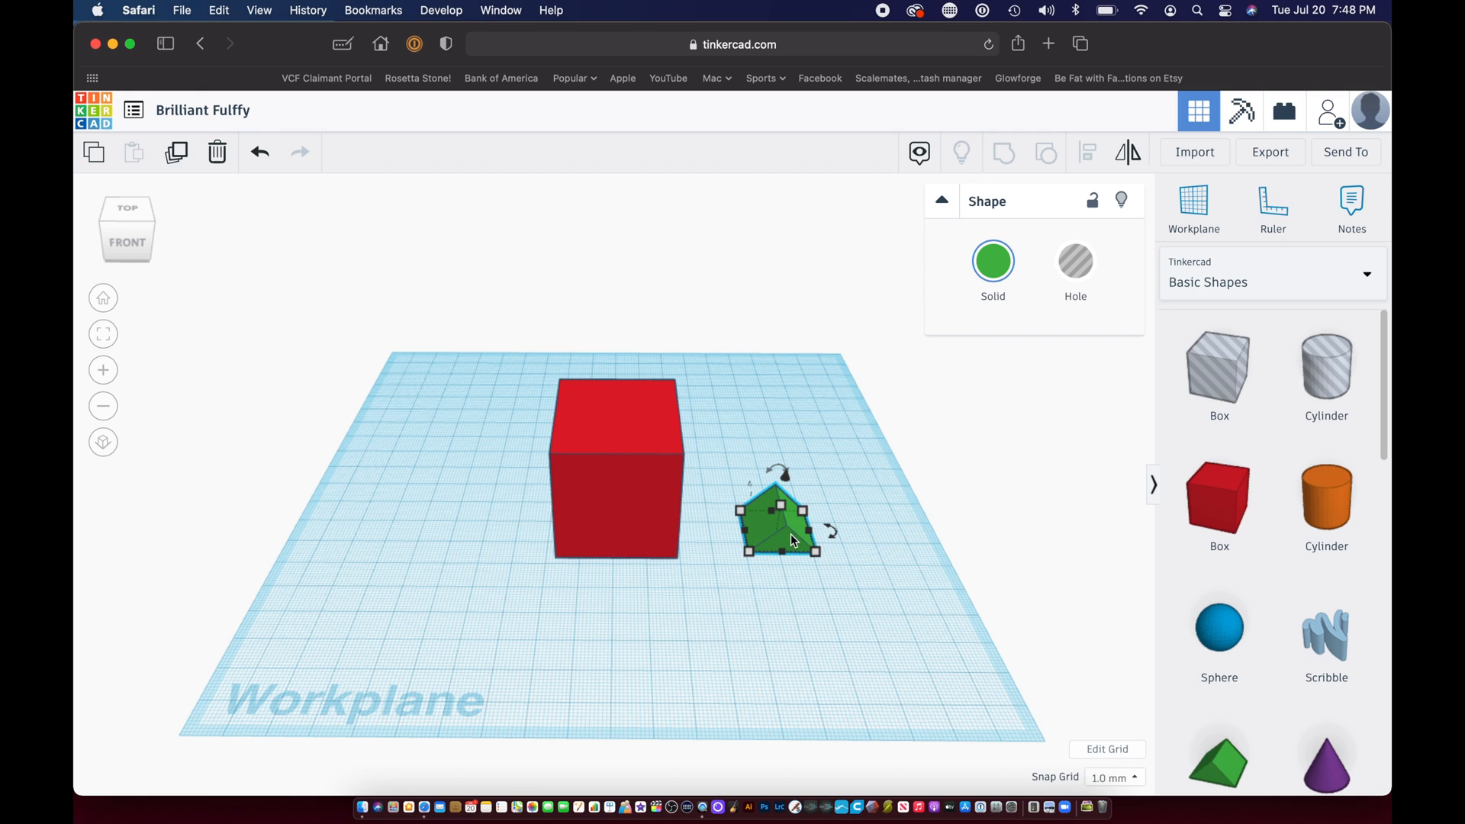
pyautogui.moveTo(789, 534); pyautogui.dragTo(752, 546)
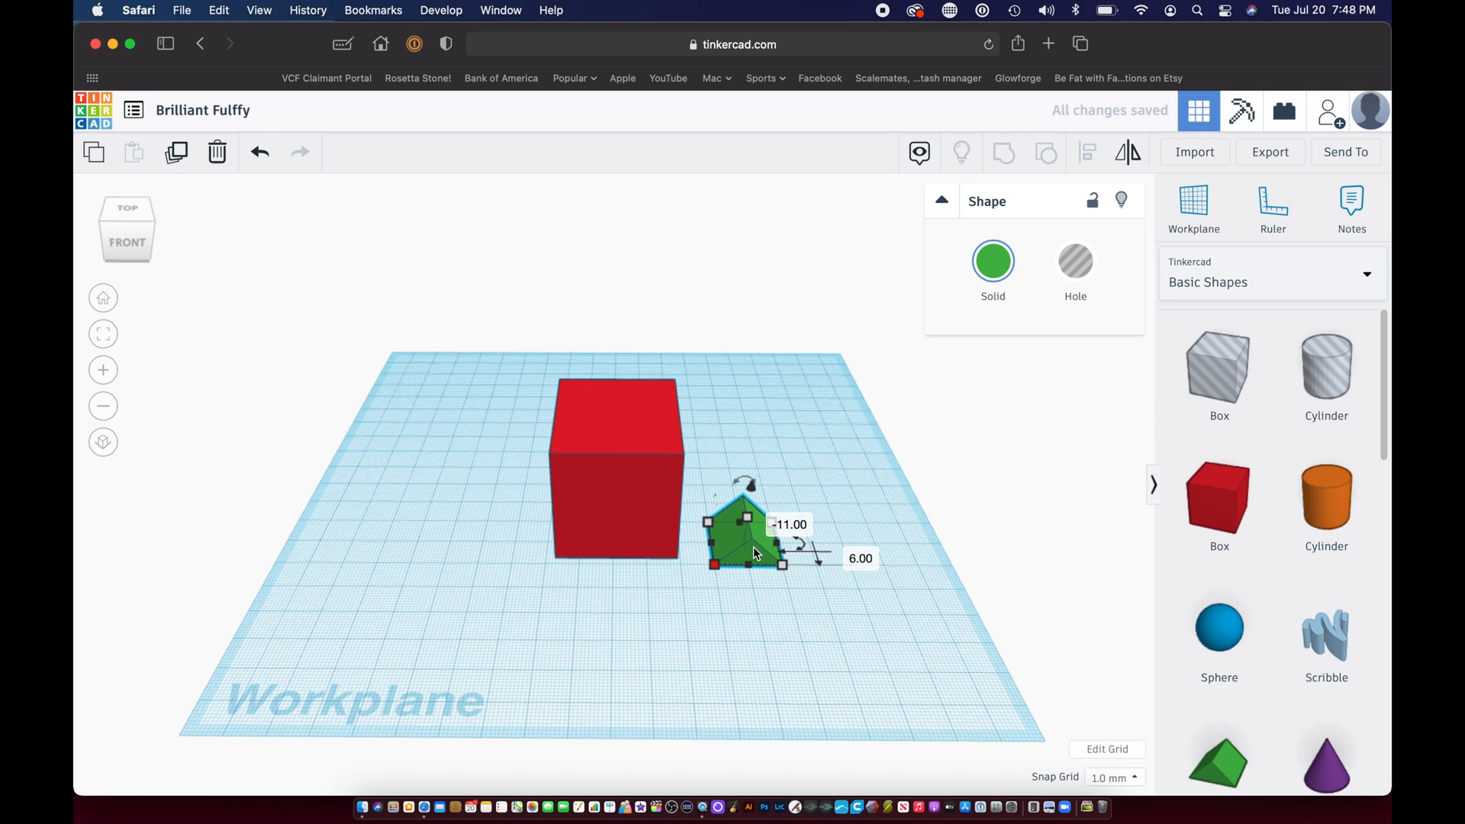
pyautogui.moveTo(867, 638); pyautogui.dragTo(400, 634, button='right')
pyautogui.moveTo(488, 525)
pyautogui.moveTo(488, 524); pyautogui.dragTo(560, 562)
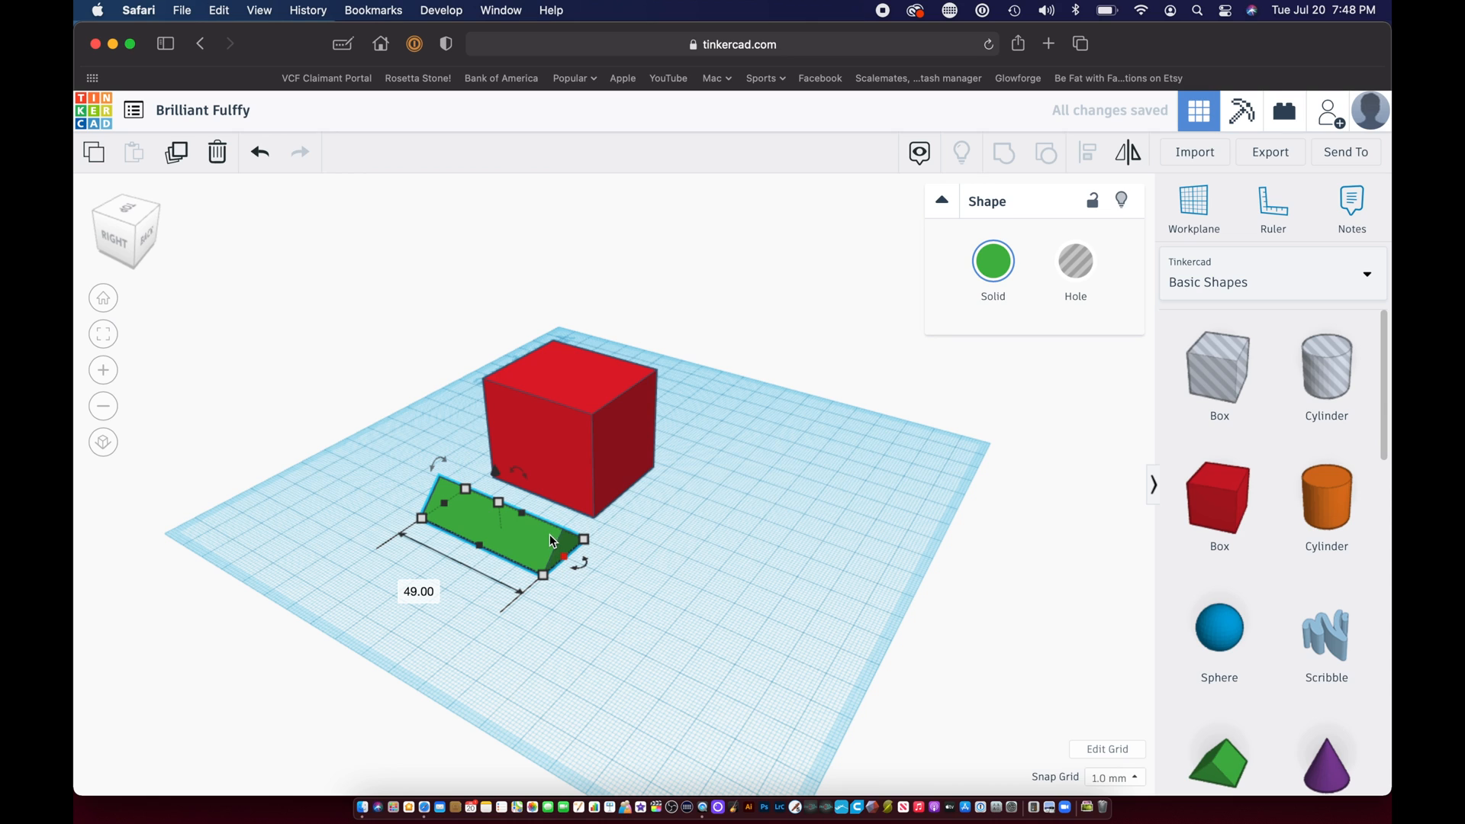
# Step: Widen the green roof shape to 42 mm and position it over the box's footprint
pyautogui.click(325, 560)
pyautogui.moveTo(325, 560); pyautogui.dragTo(778, 611, button='right')
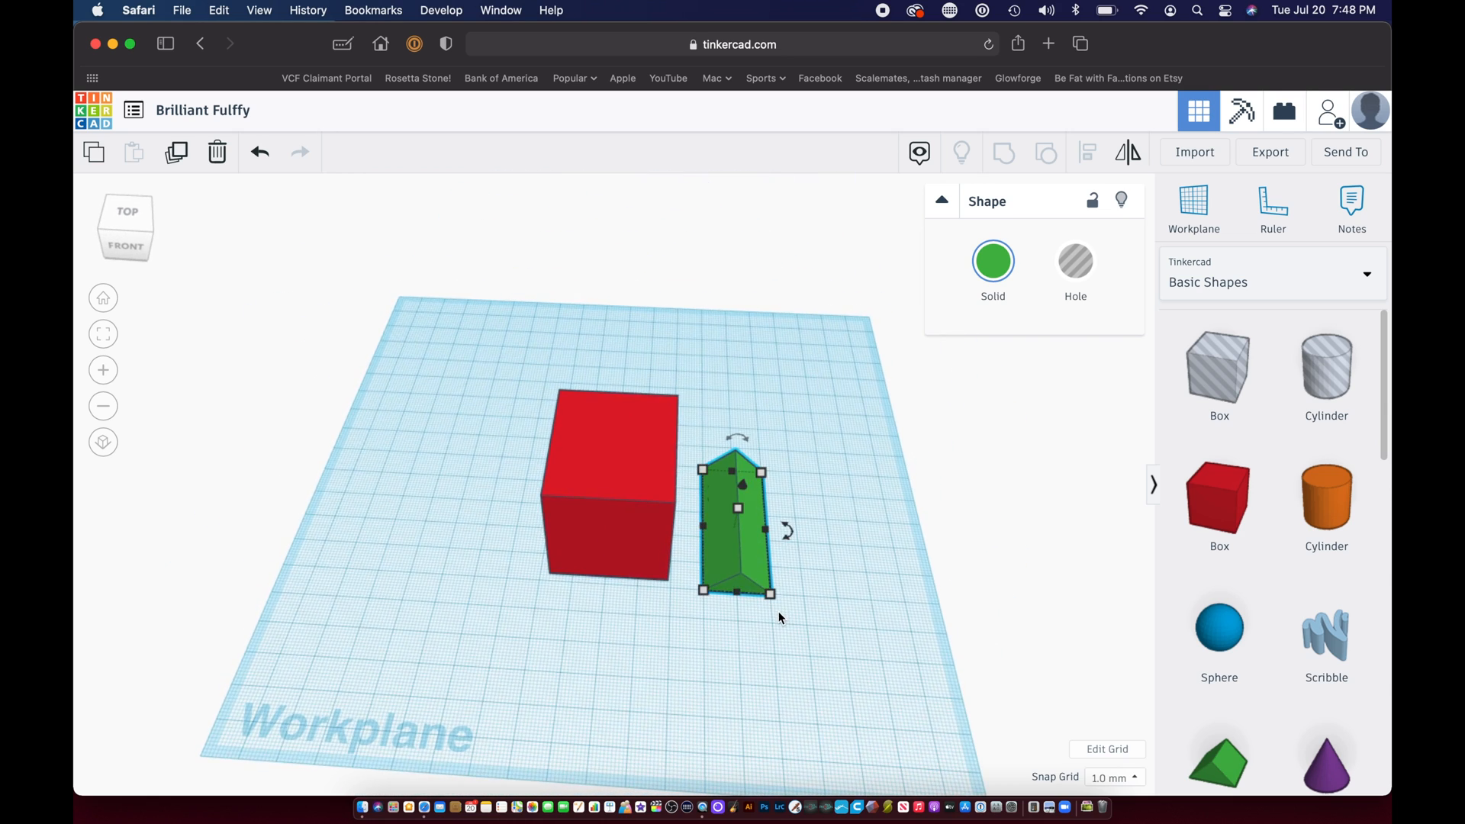
pyautogui.click(747, 540)
pyautogui.moveTo(746, 539); pyautogui.dragTo(679, 524)
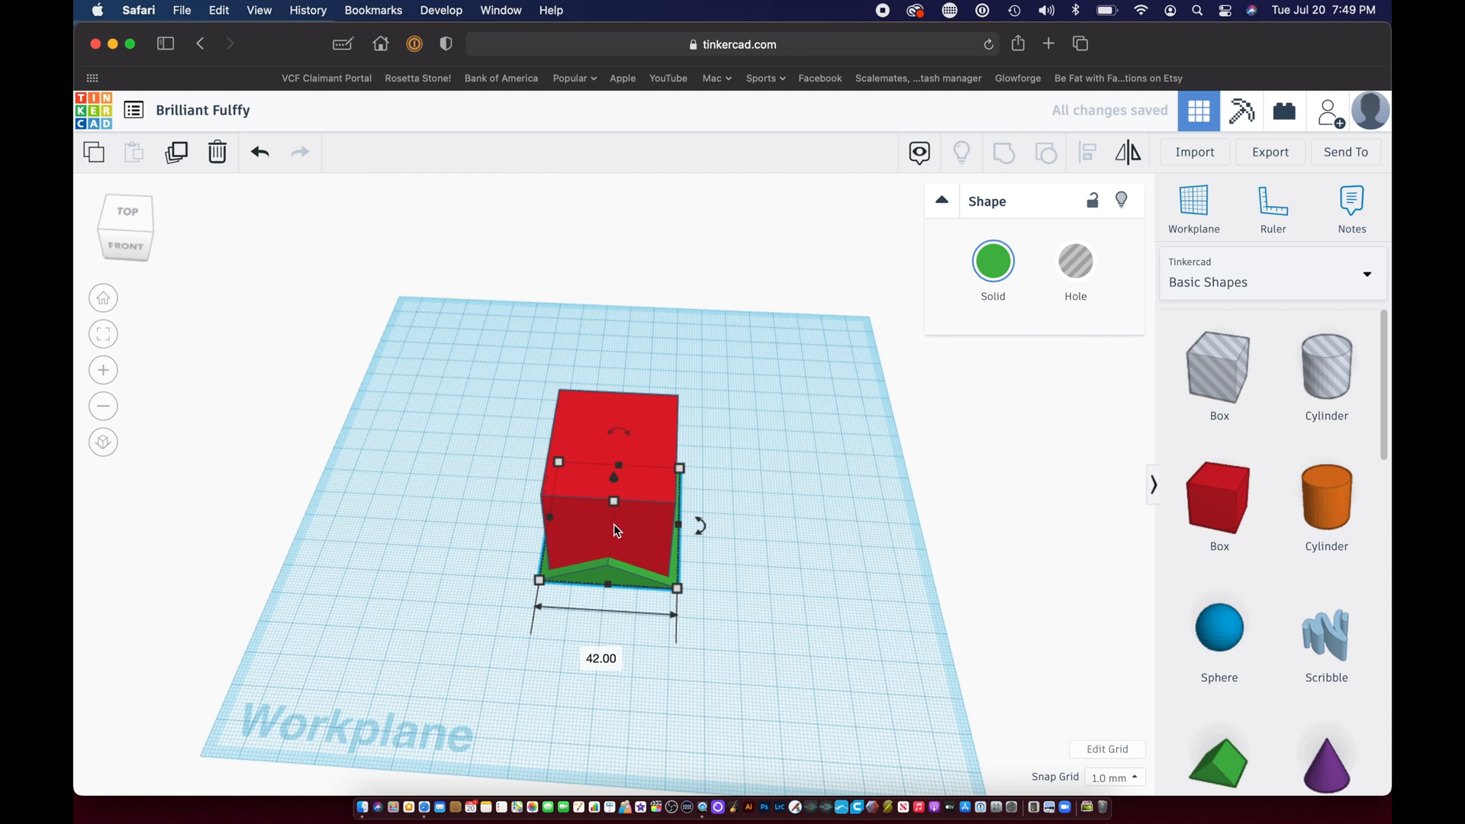
# Step: Align the box and the roof so they are centred on each other in both horizontal directions
pyautogui.moveTo(484, 402); pyautogui.dragTo(762, 630)
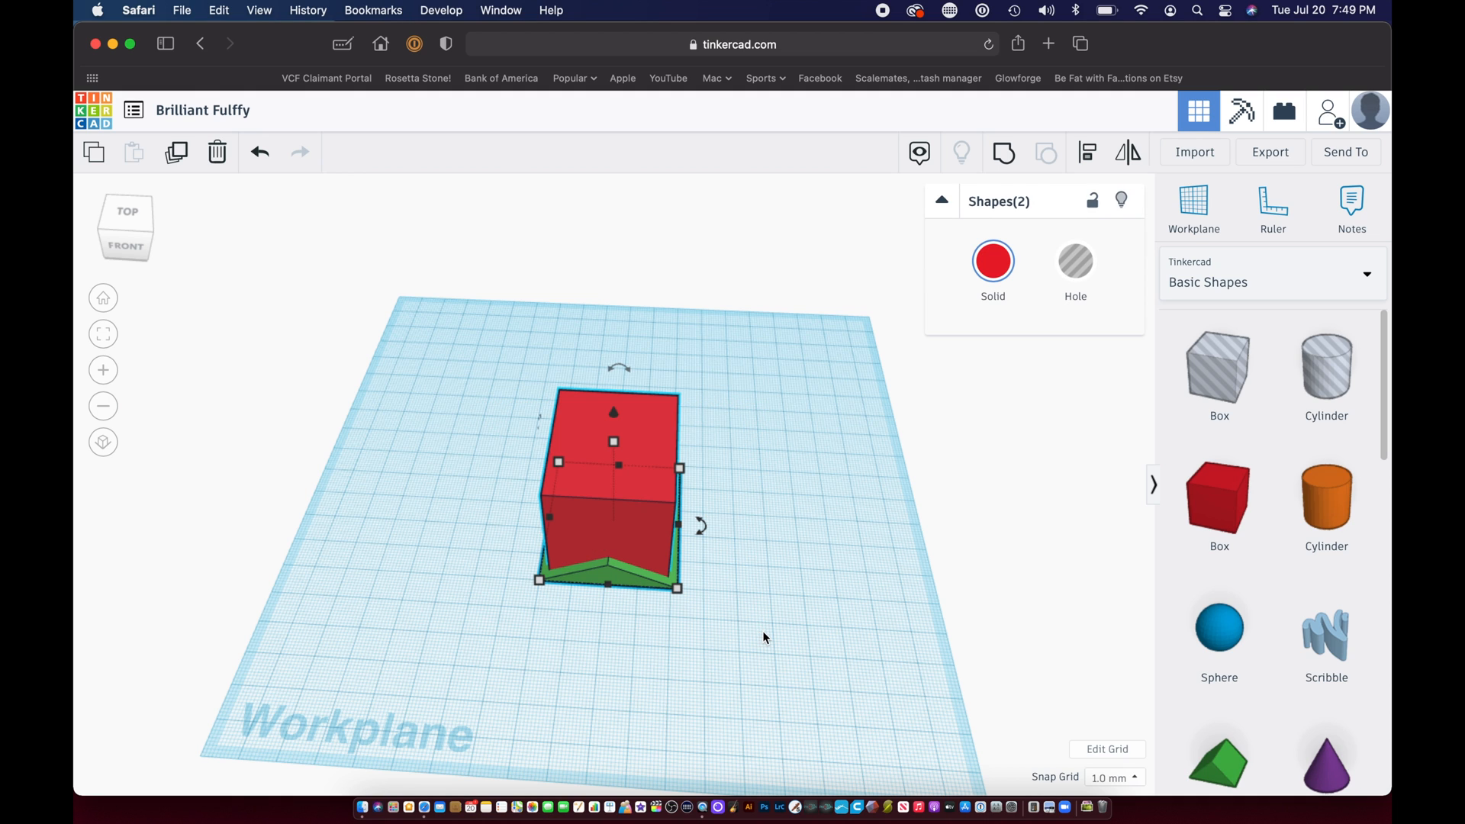
pyautogui.click(1088, 155)
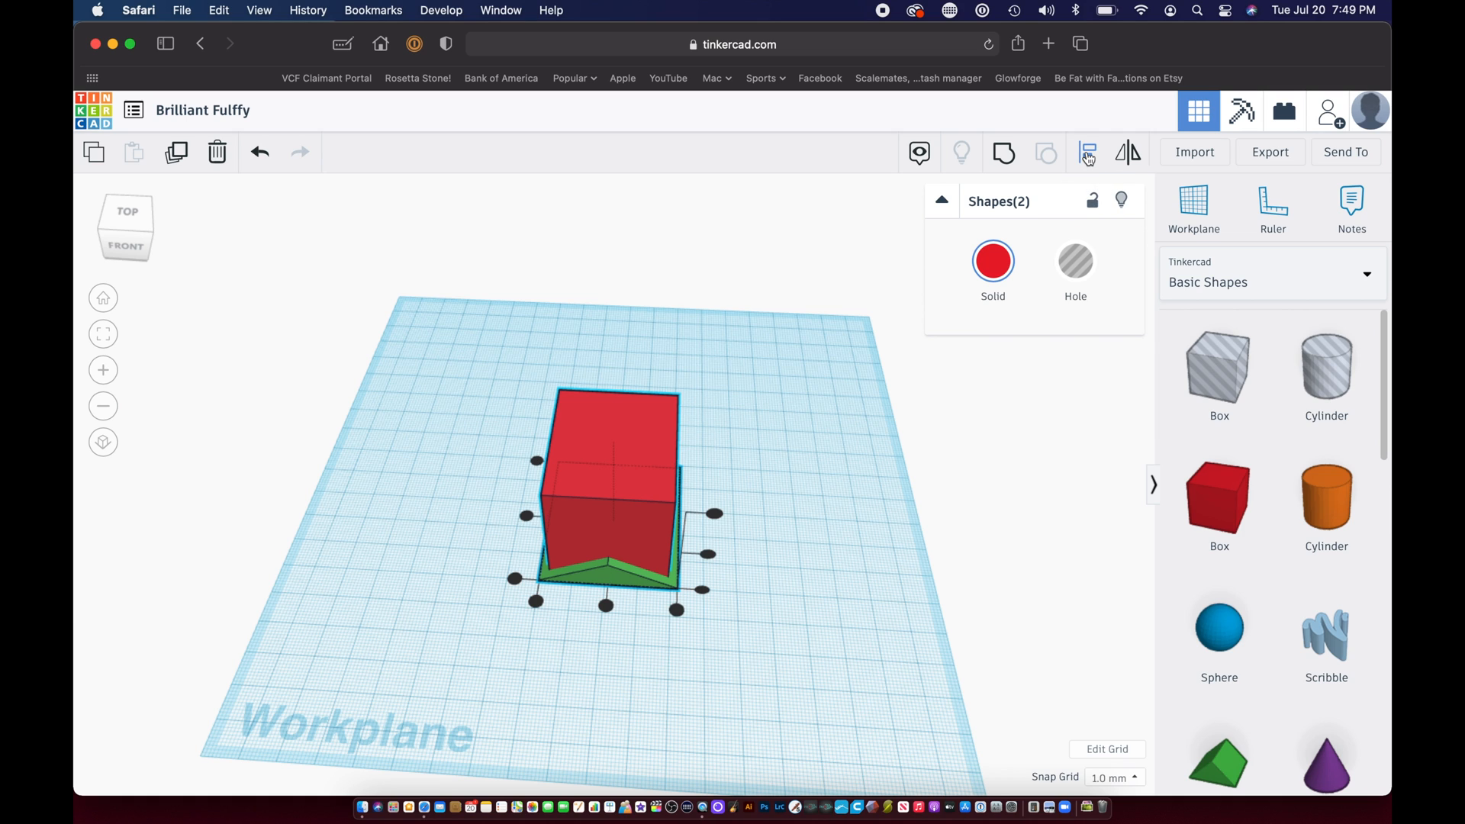
pyautogui.click(606, 605)
pyautogui.click(525, 515)
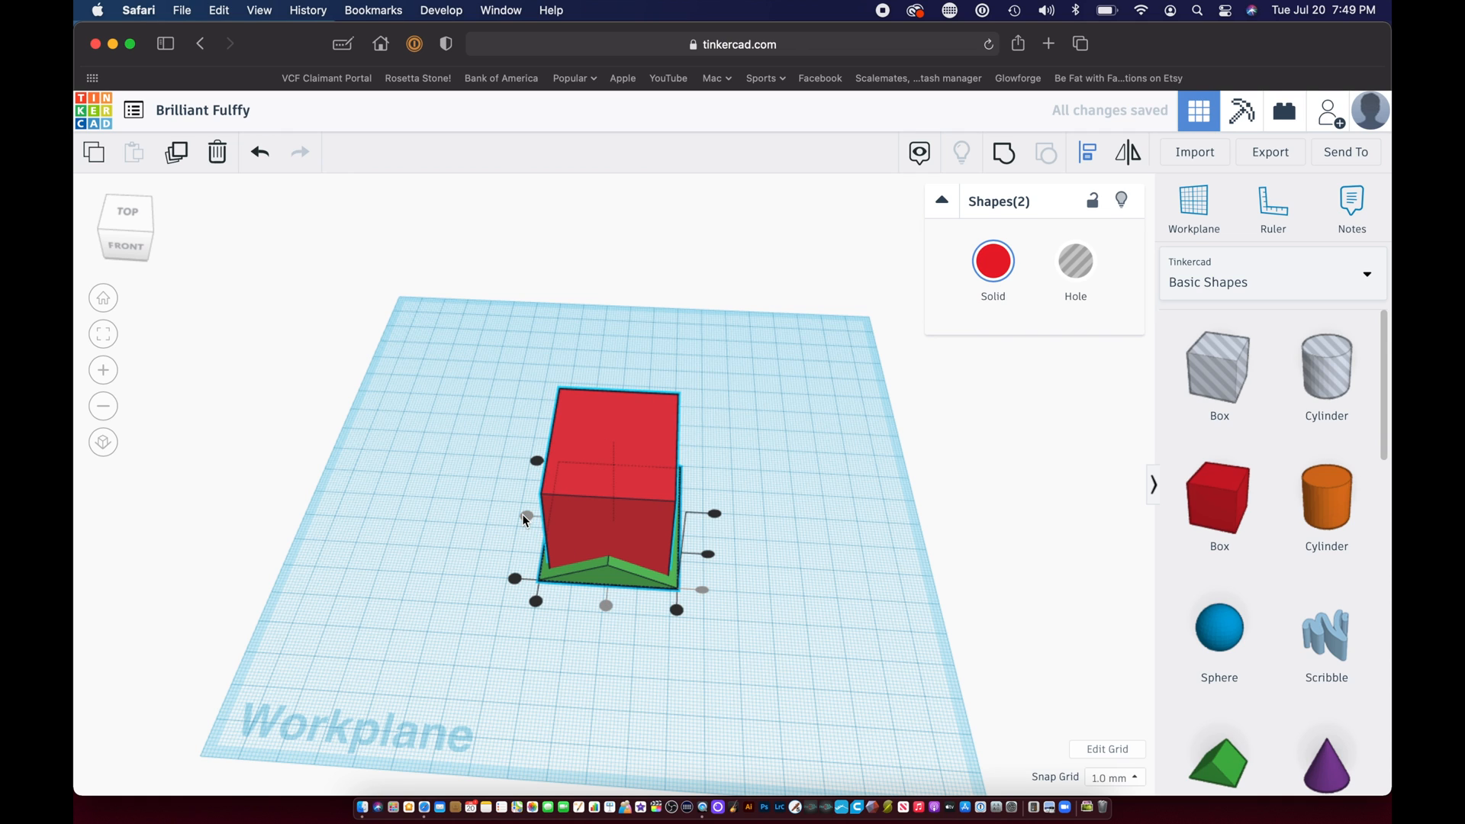
pyautogui.click(714, 515)
pyautogui.click(707, 555)
pyautogui.click(805, 518)
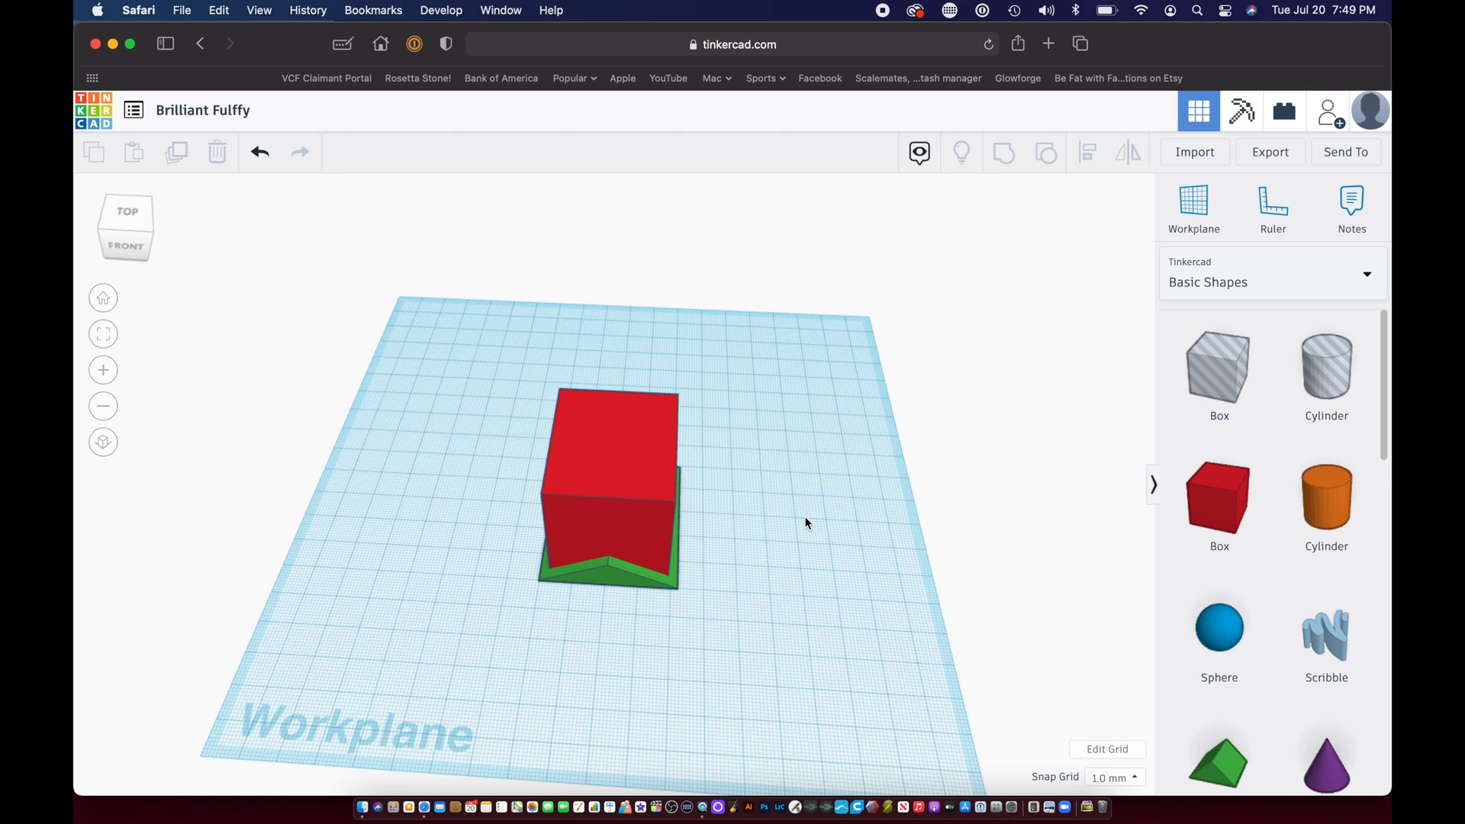
# Step: Raise the green roof 36 mm above the workplane so it sits on top of the box
pyautogui.click(622, 586)
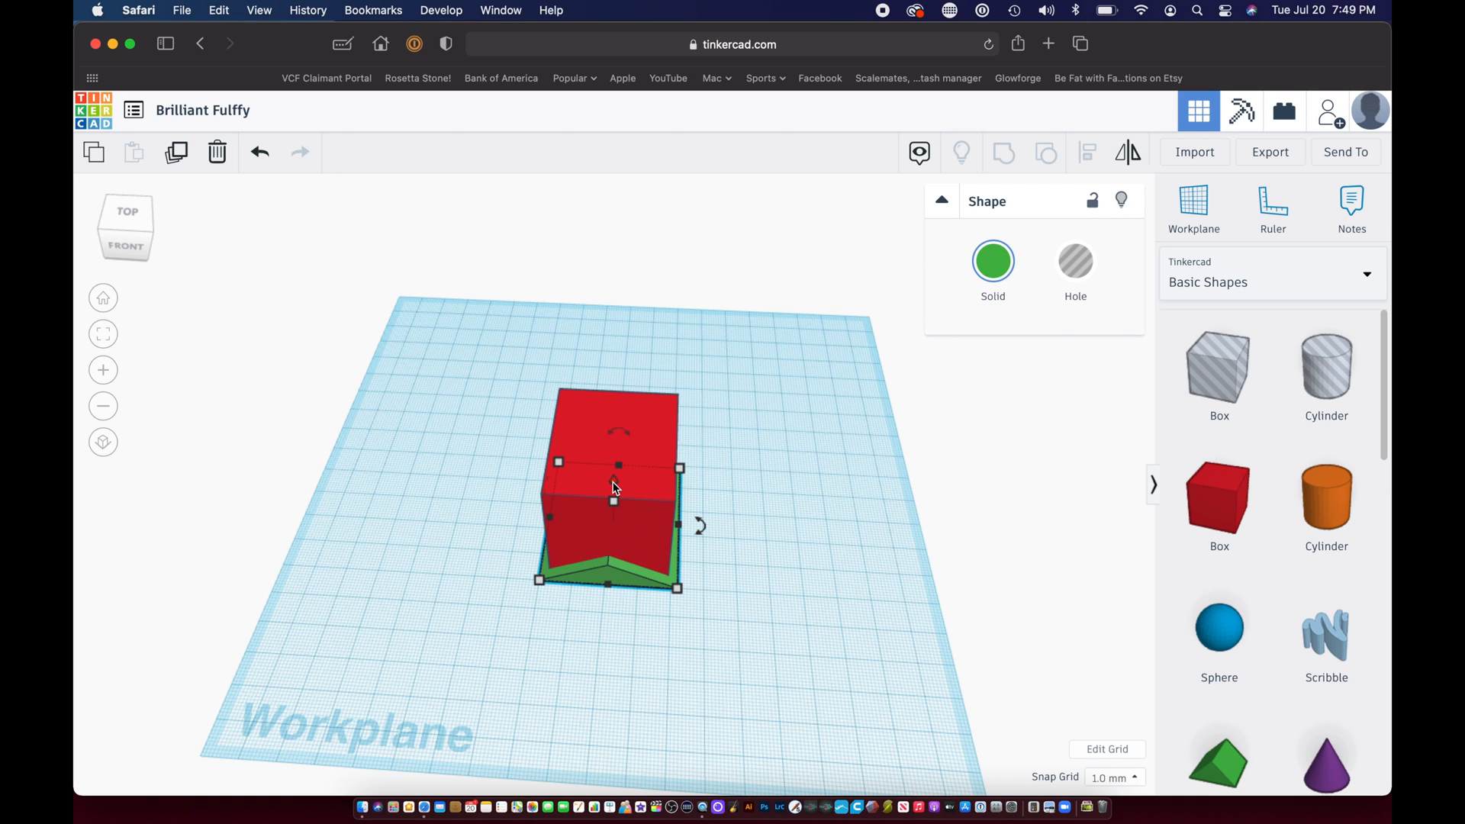
pyautogui.moveTo(615, 487); pyautogui.dragTo(614, 411)
pyautogui.moveTo(612, 405); pyautogui.dragTo(611, 394)
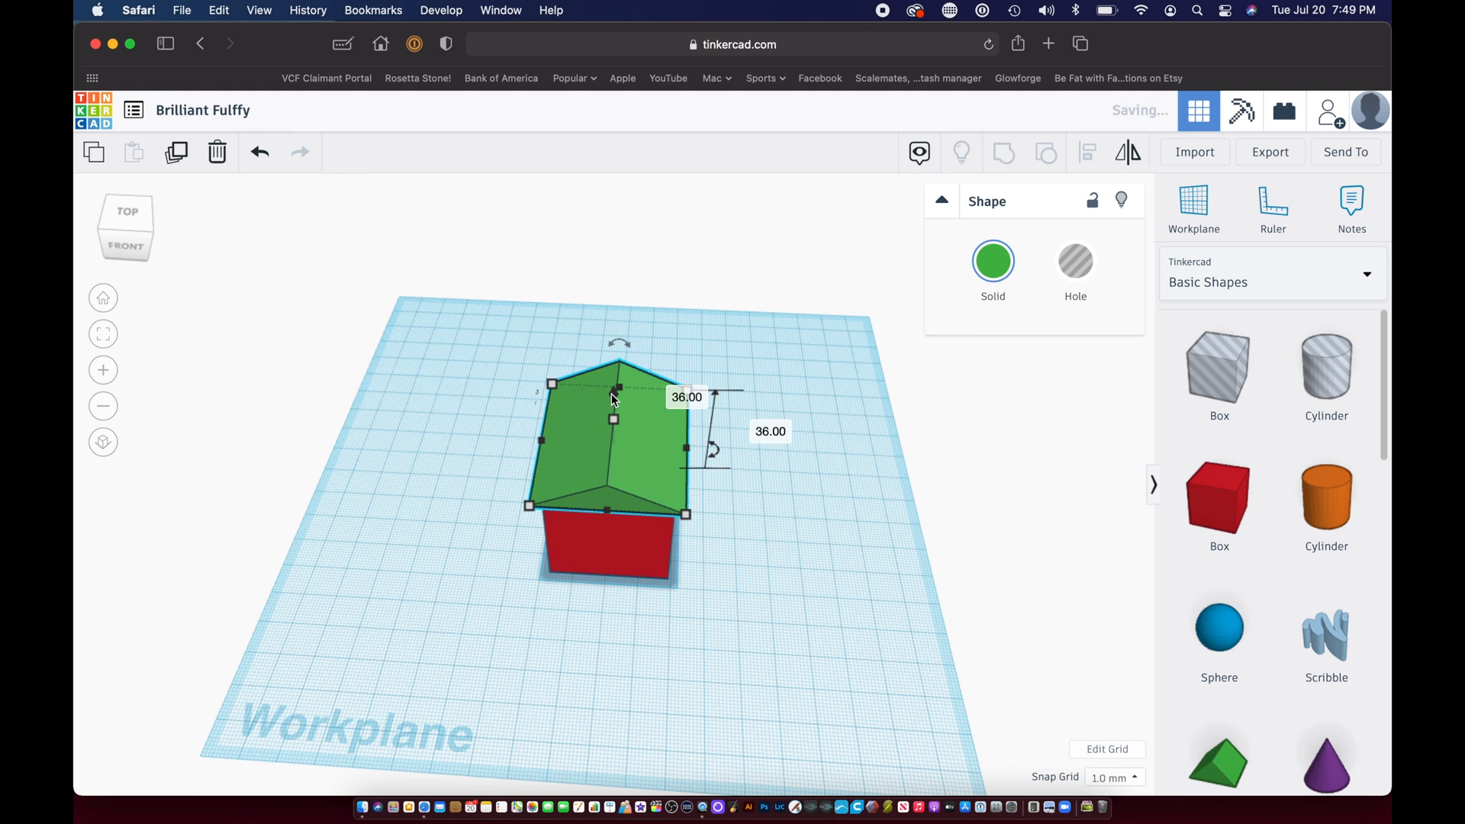
# Step: Group the roof and the box into a single house shape and select the result
pyautogui.moveTo(706, 588); pyautogui.dragTo(679, 556, button='right')
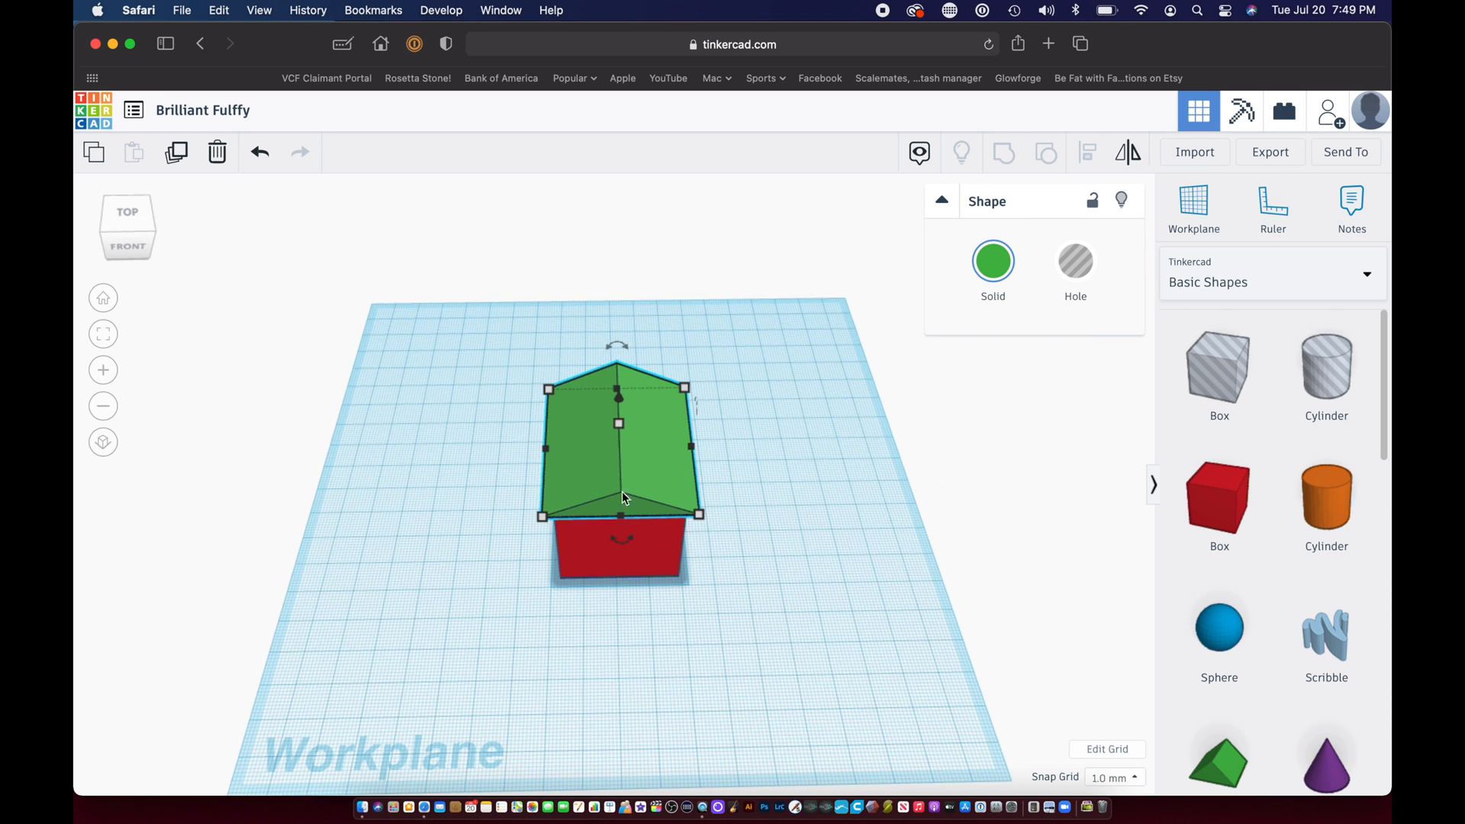
pyautogui.moveTo(450, 335); pyautogui.dragTo(754, 627)
pyautogui.moveTo(754, 627); pyautogui.dragTo(860, 555, button='right')
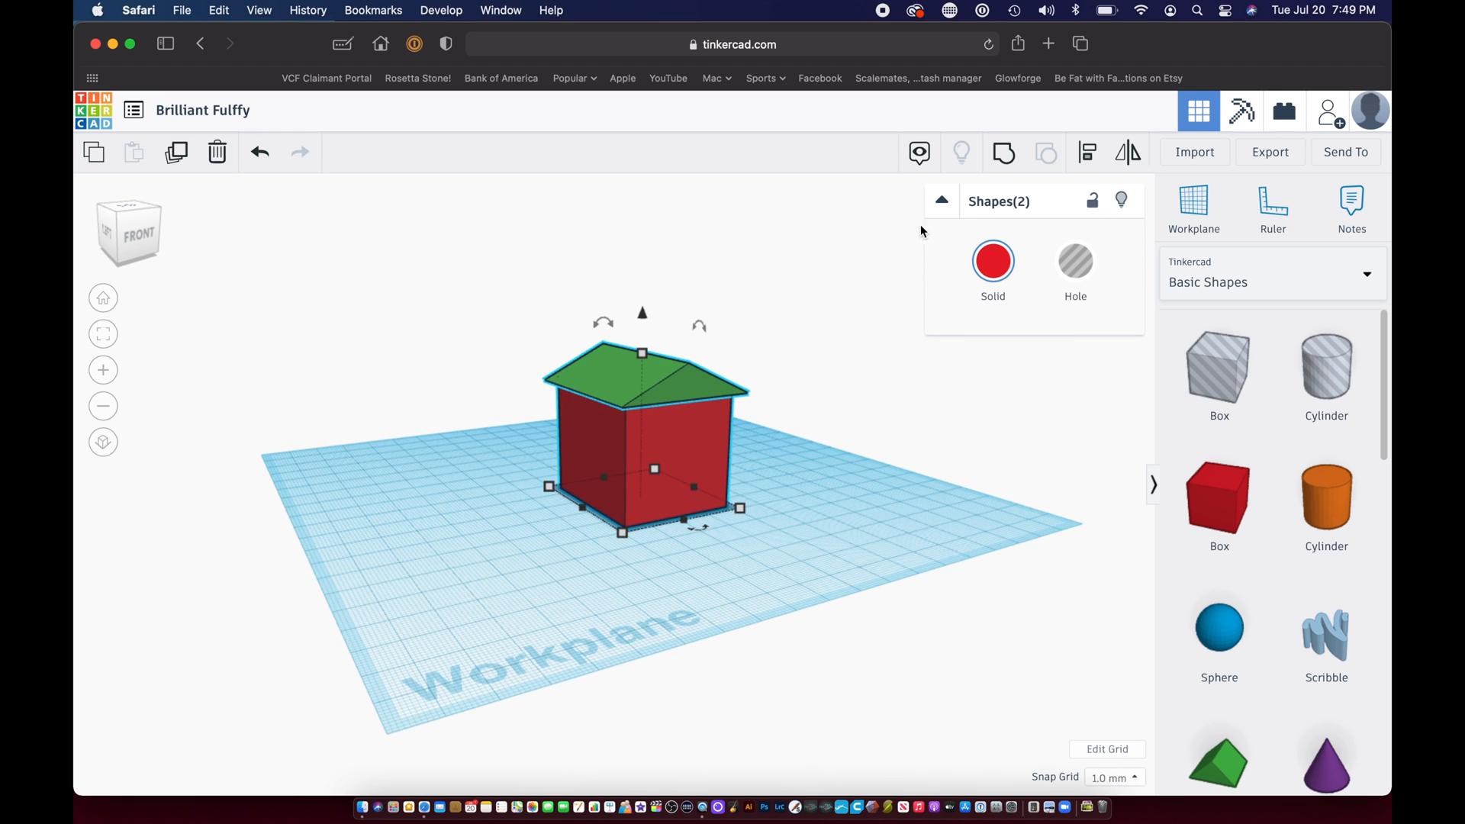
pyautogui.click(1001, 157)
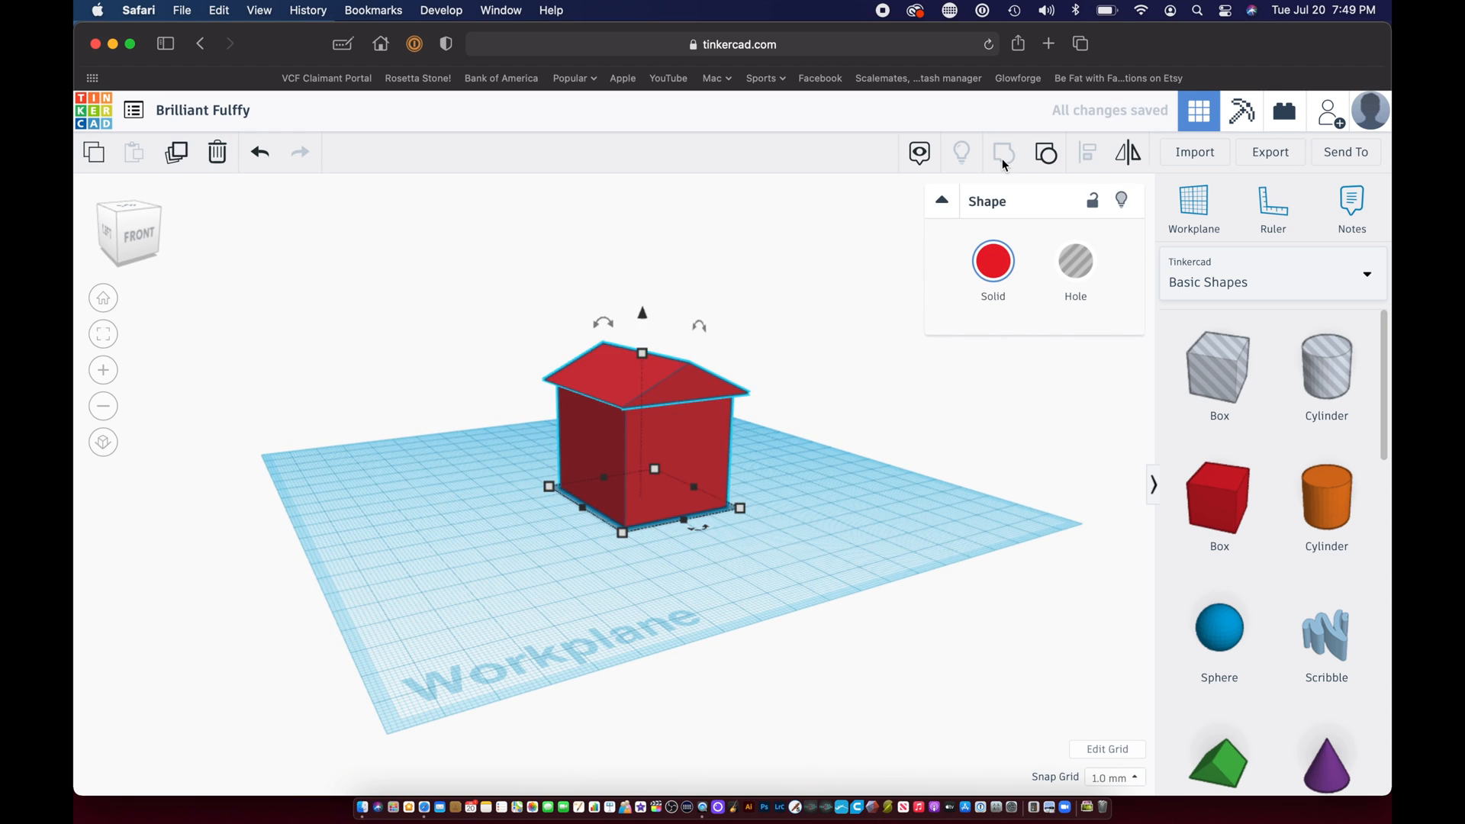
pyautogui.click(826, 496)
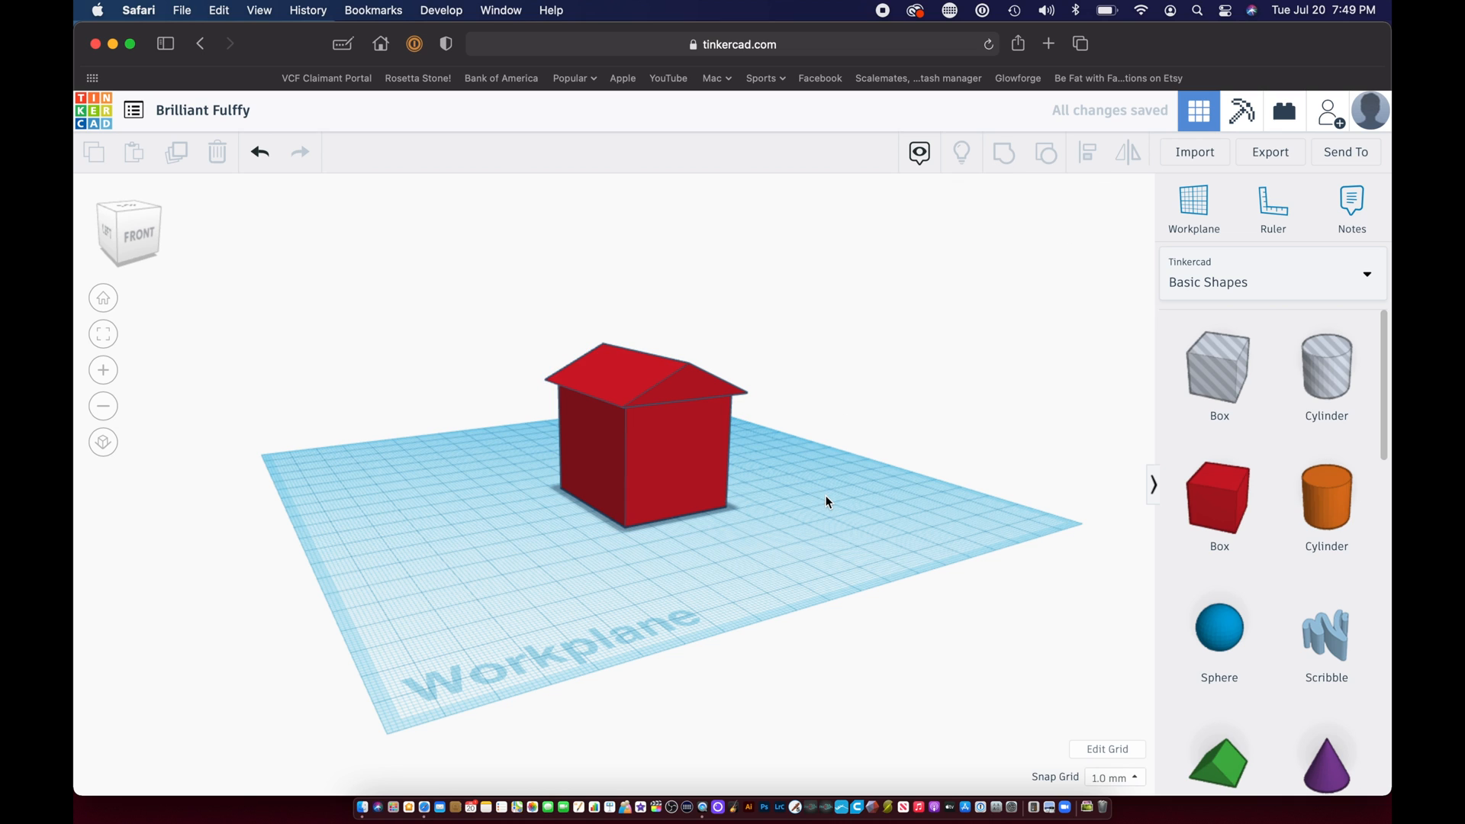
pyautogui.click(685, 442)
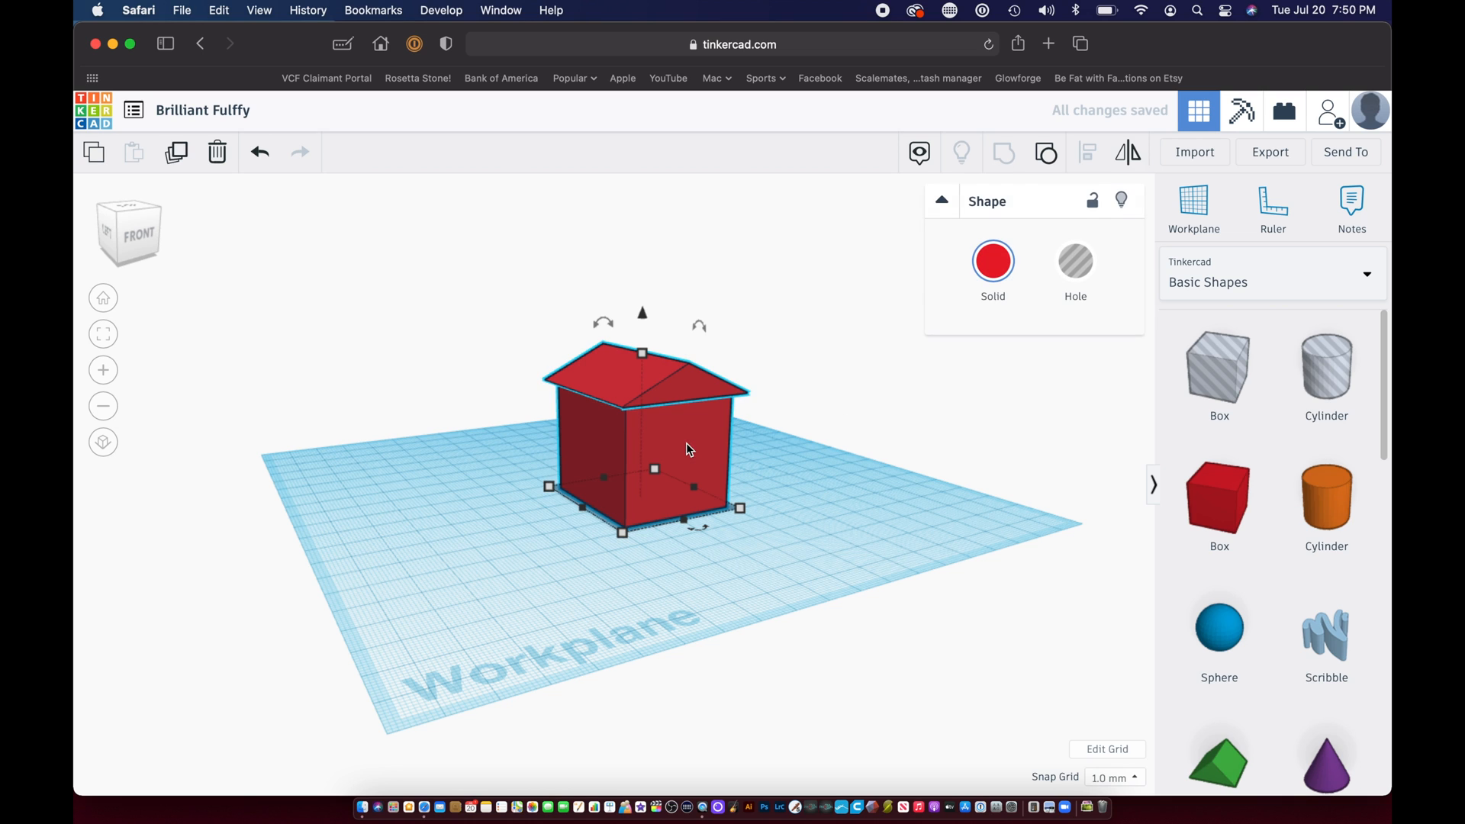
# Step: Recolour the grouped house with the light tan preset colour
pyautogui.click(991, 267)
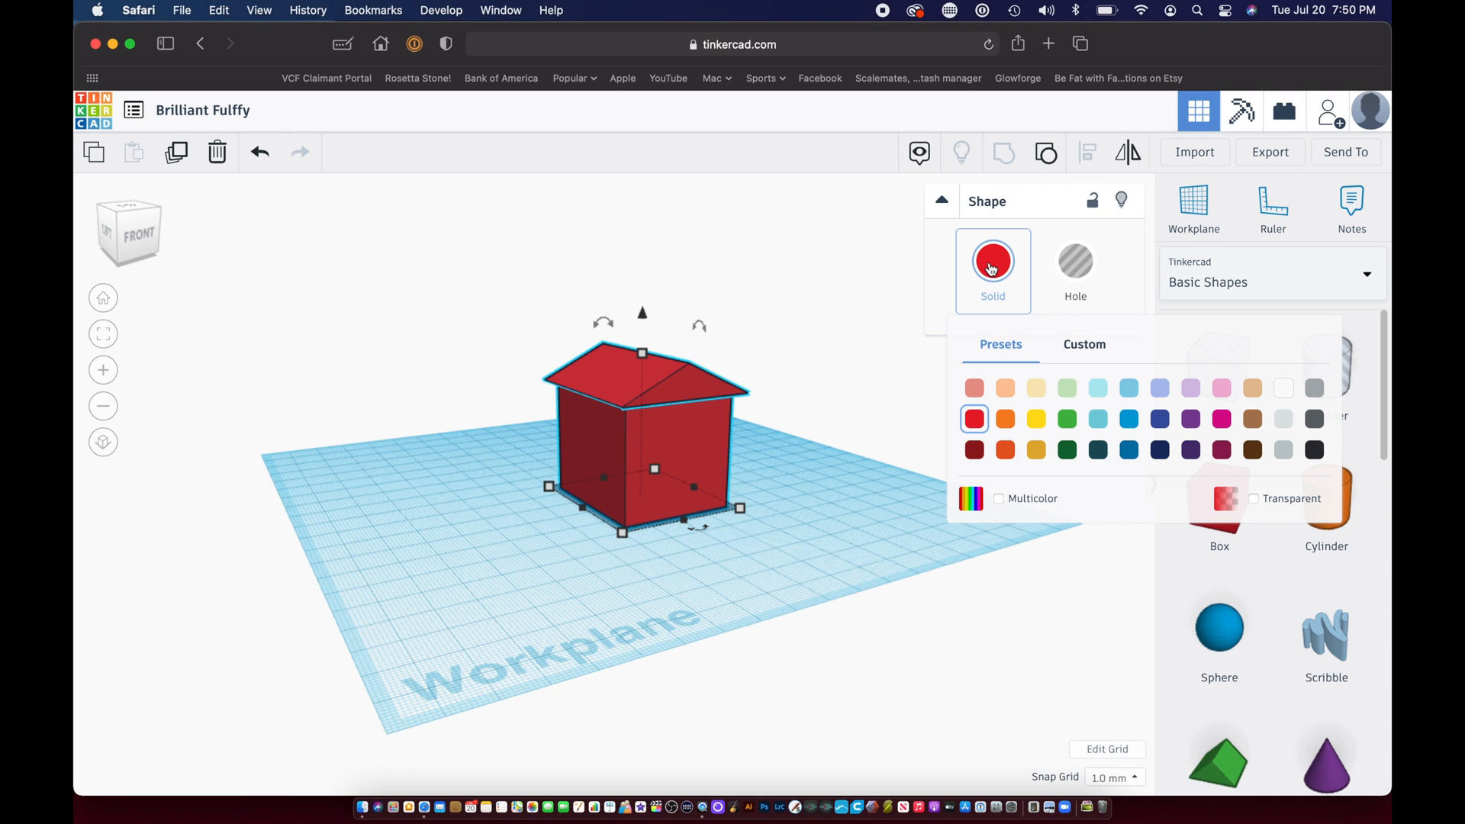
pyautogui.click(1037, 387)
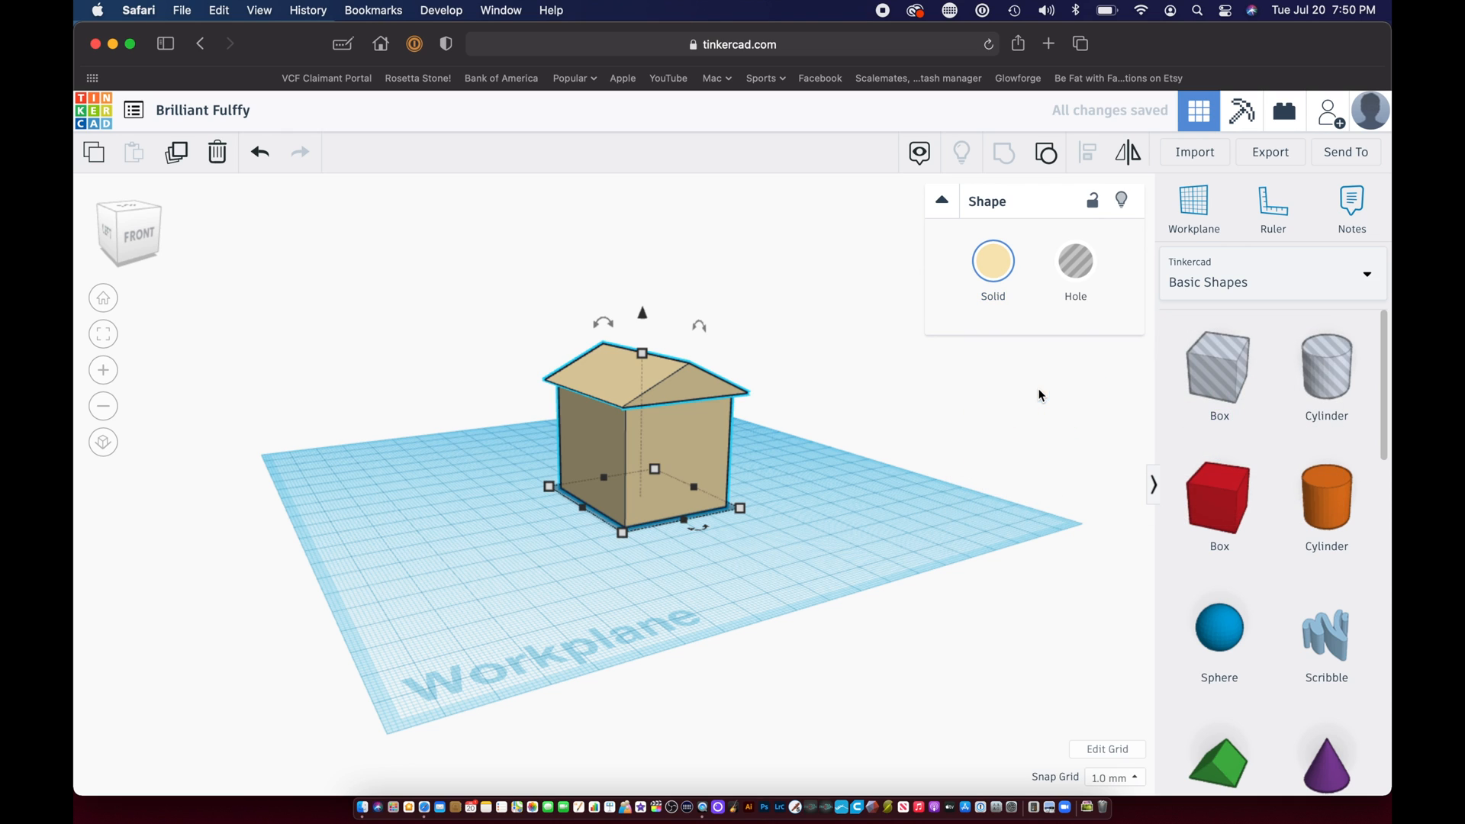
pyautogui.click(838, 525)
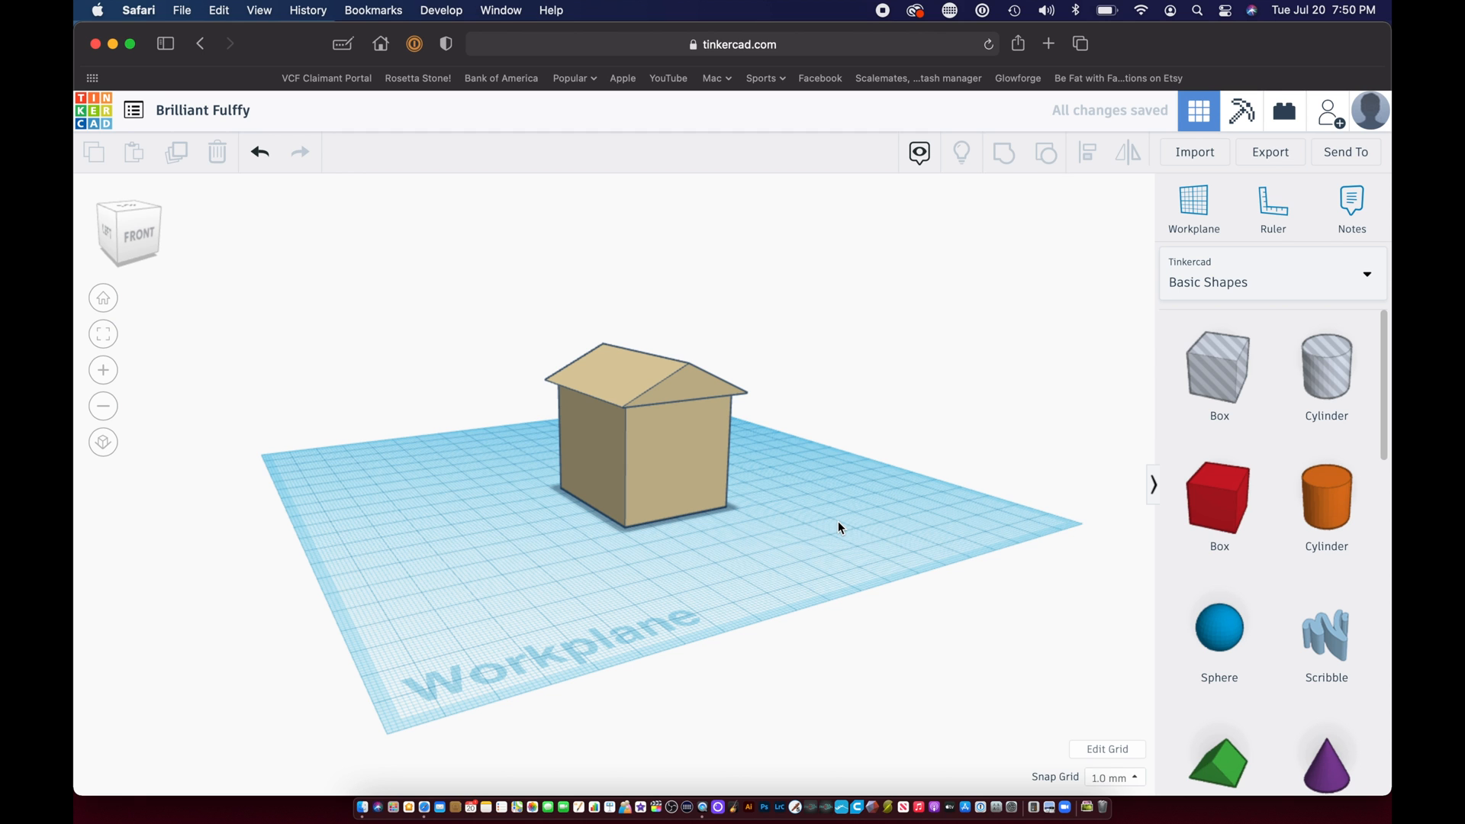
# Step: Add a box, resize its base to 12 by 3 mm, and set it into the house's front wall as a door
pyautogui.moveTo(838, 520); pyautogui.dragTo(781, 612, button='right')
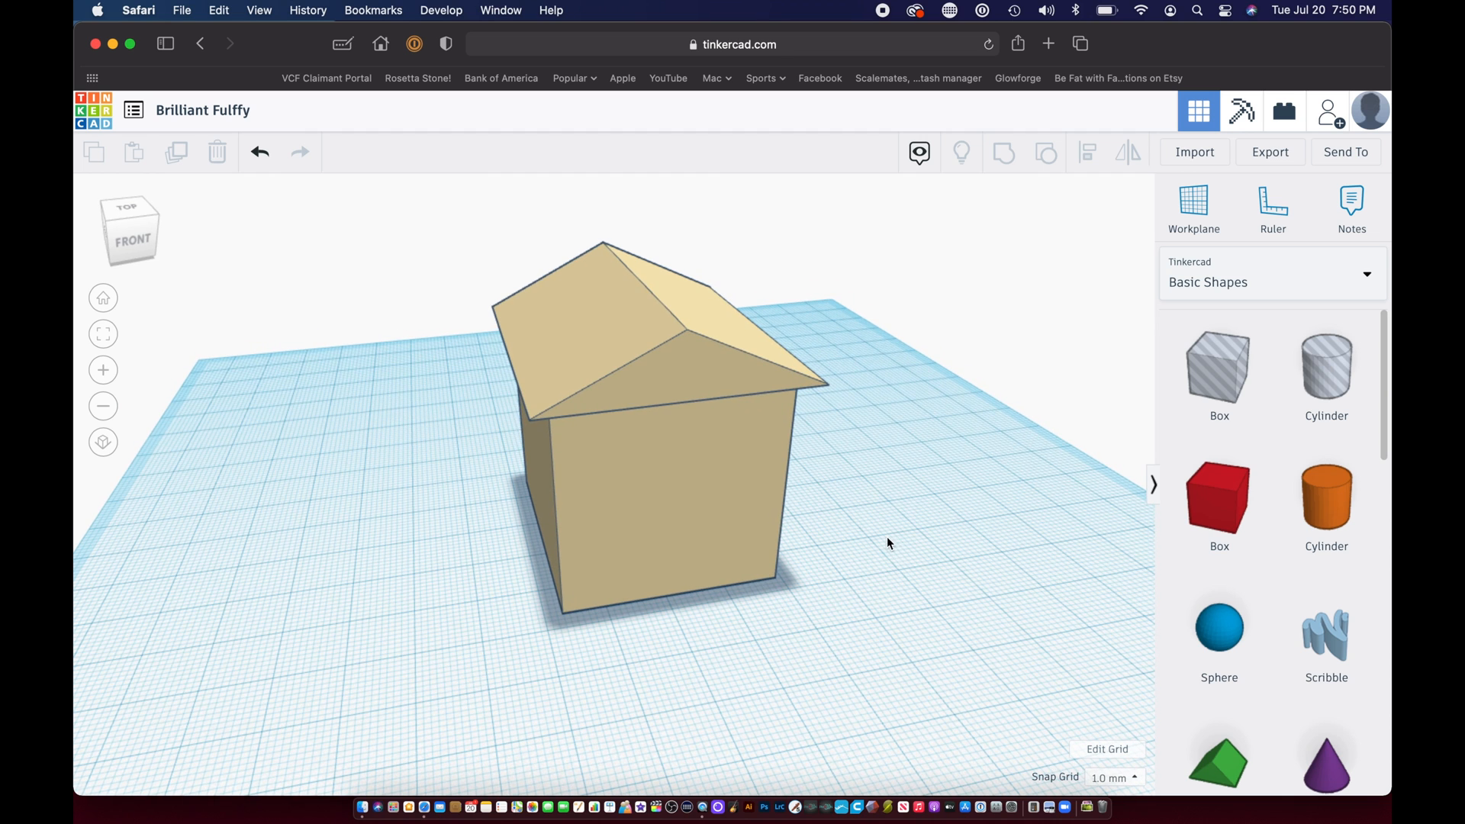
pyautogui.scroll(3, 886, 542)
pyautogui.scroll(2, 886, 537)
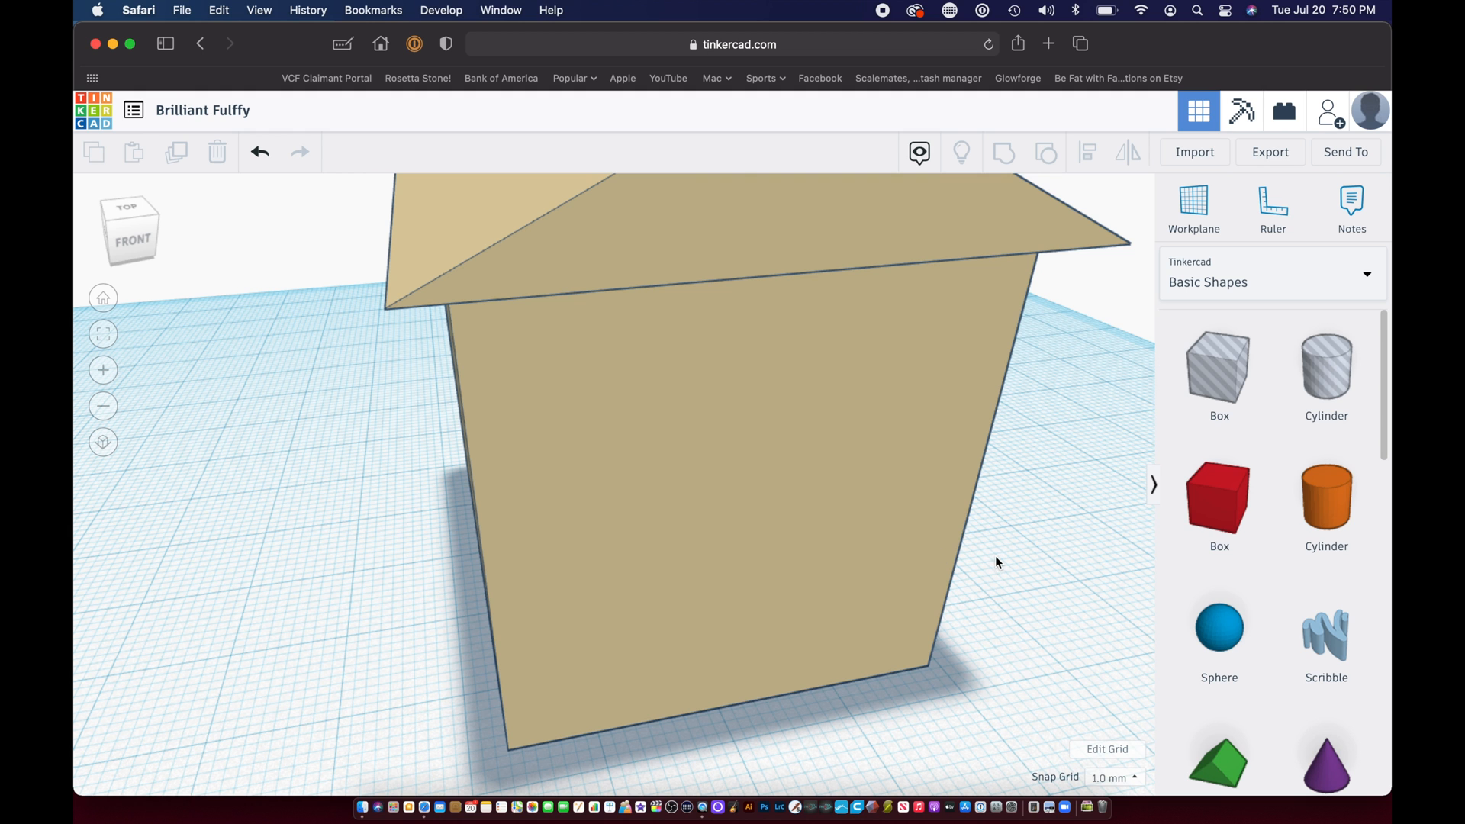
pyautogui.scroll(-5, 996, 562)
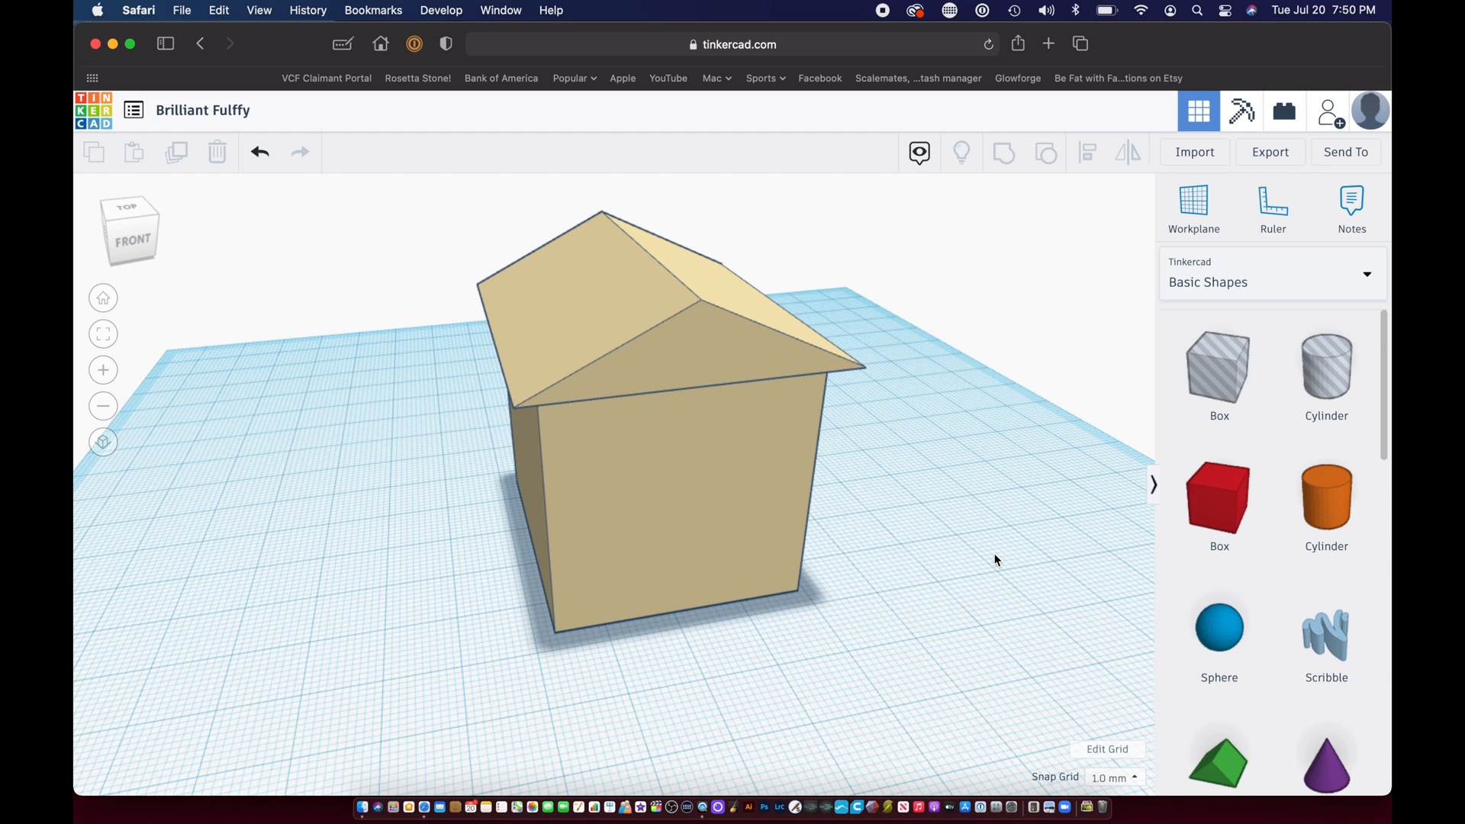
pyautogui.moveTo(1219, 499); pyautogui.dragTo(720, 658)
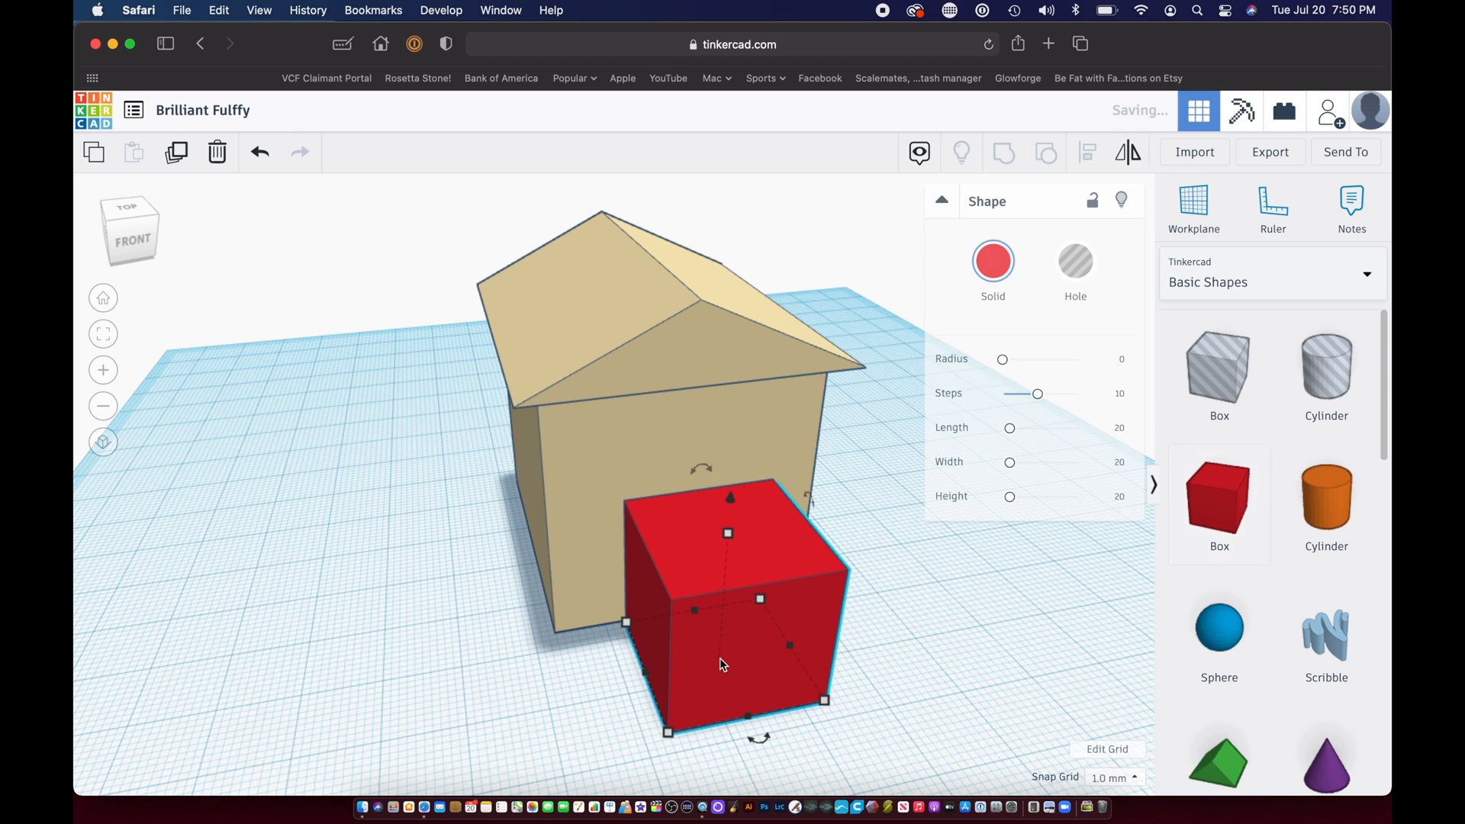
pyautogui.moveTo(823, 697); pyautogui.dragTo(714, 621)
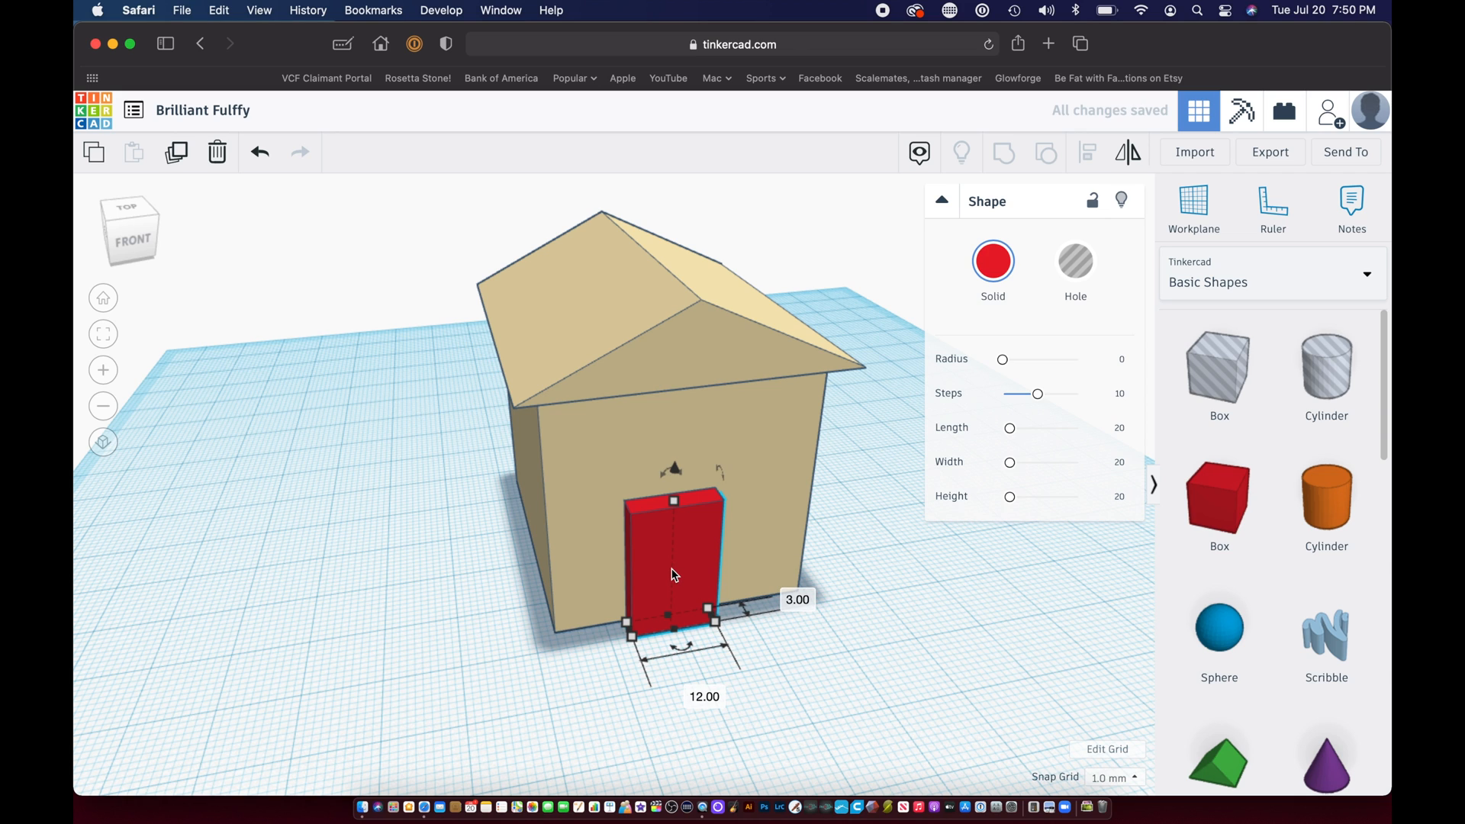
pyautogui.moveTo(685, 617); pyautogui.dragTo(651, 612)
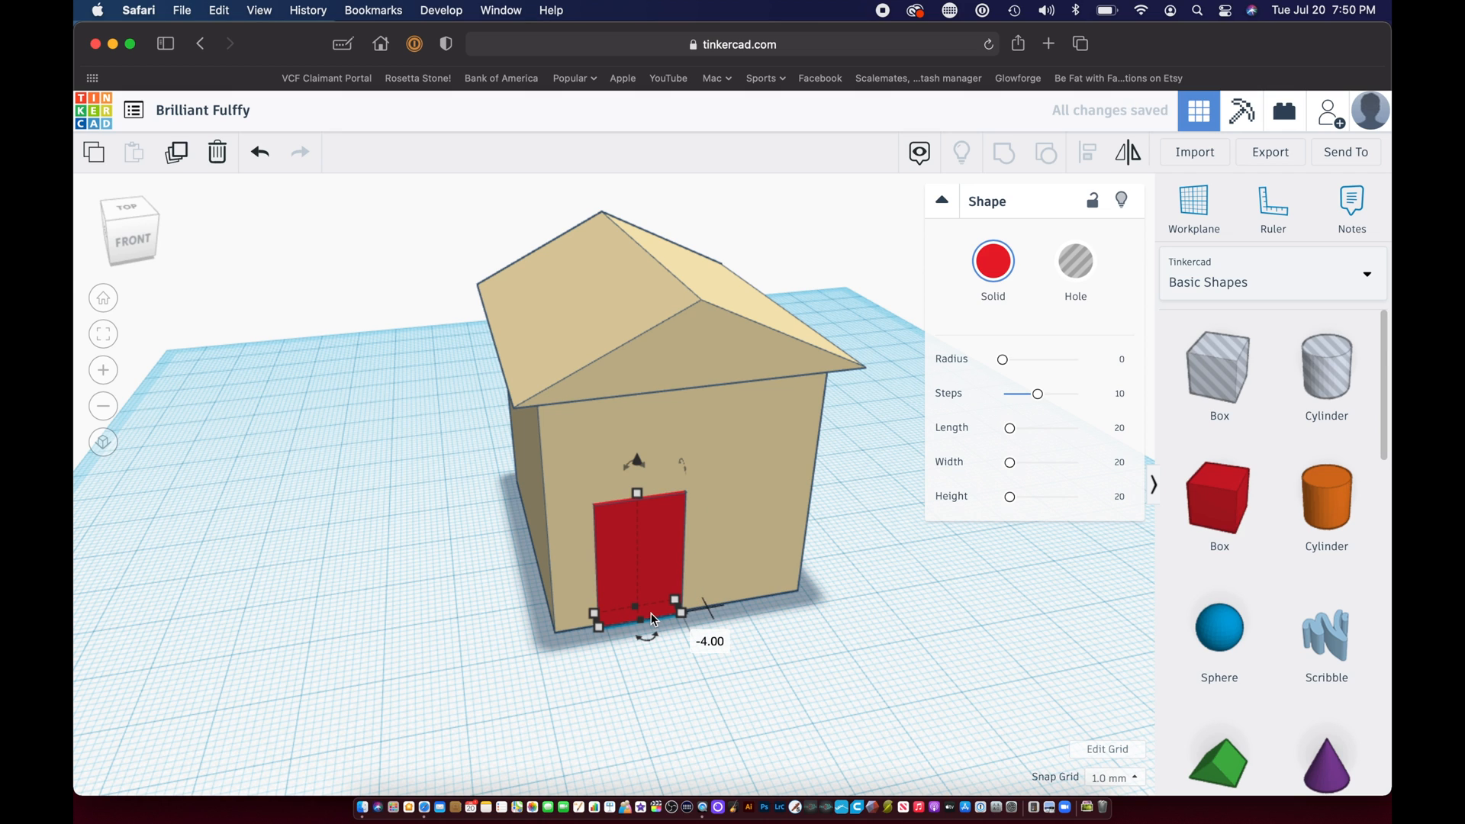
# Step: Try dark red on the door, settle on the medium brown preset colour, and clear the selection
pyautogui.click(993, 261)
pyautogui.click(973, 450)
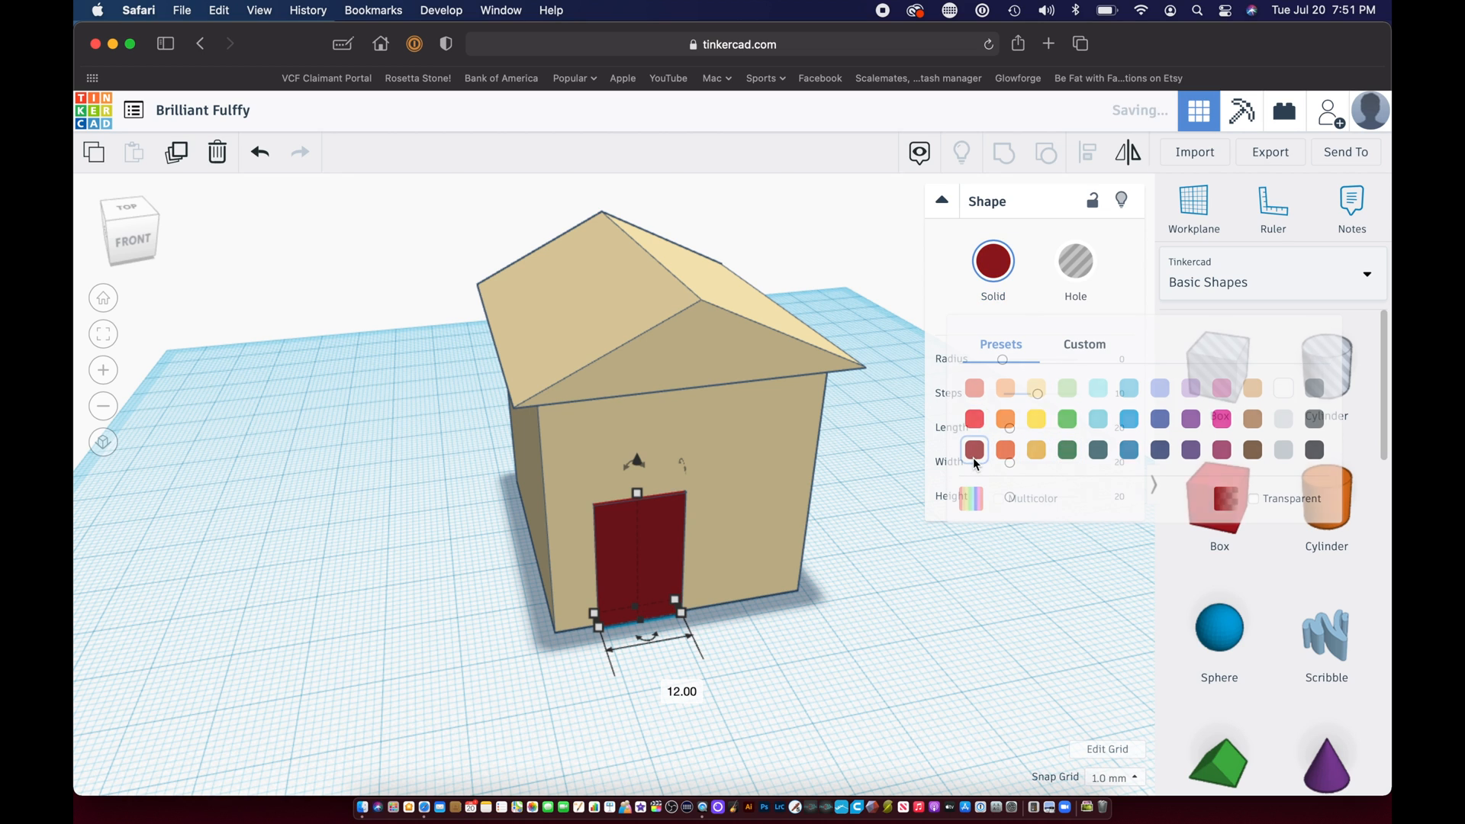
pyautogui.click(995, 263)
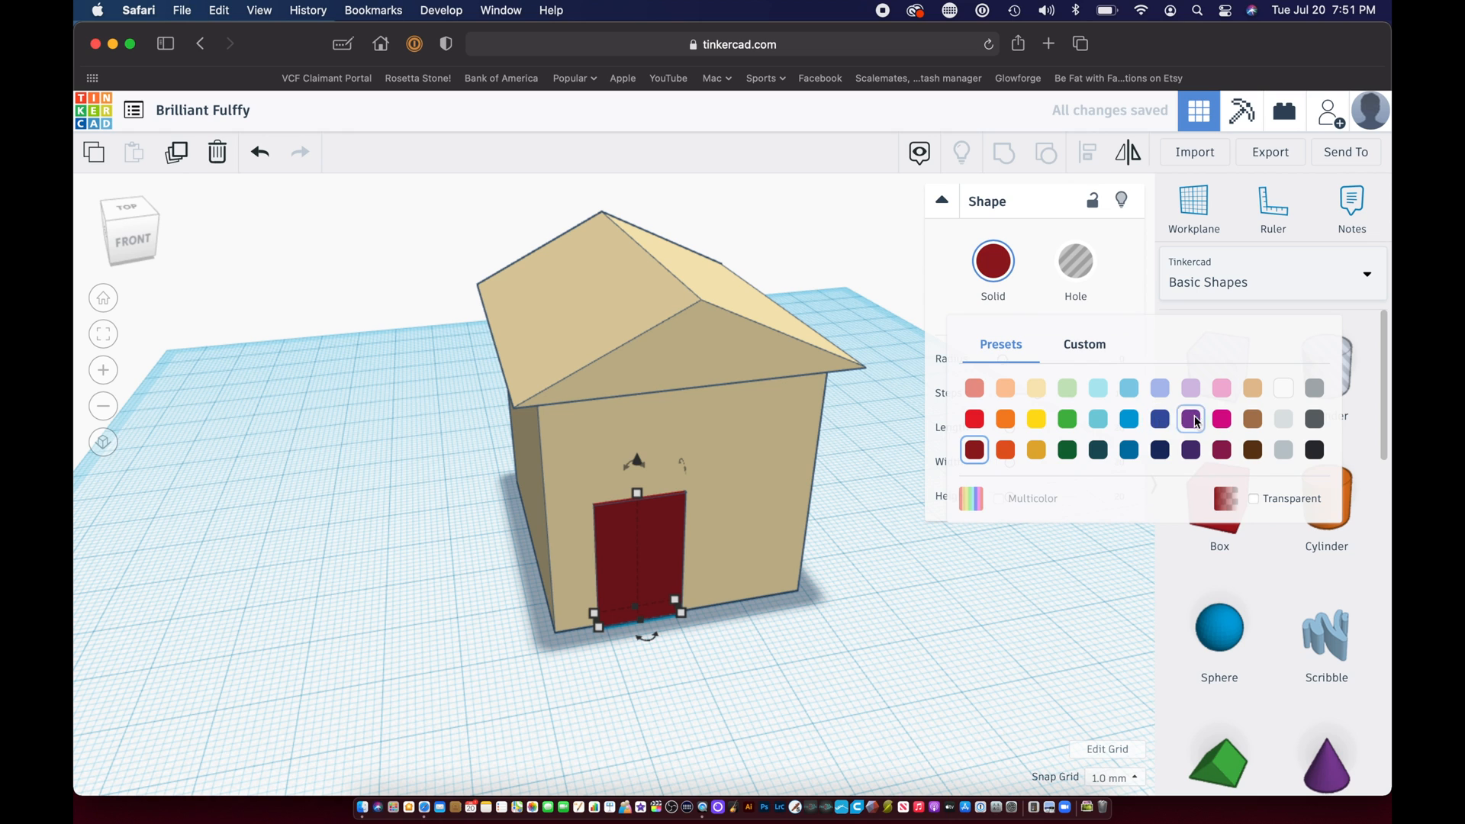
pyautogui.click(1255, 419)
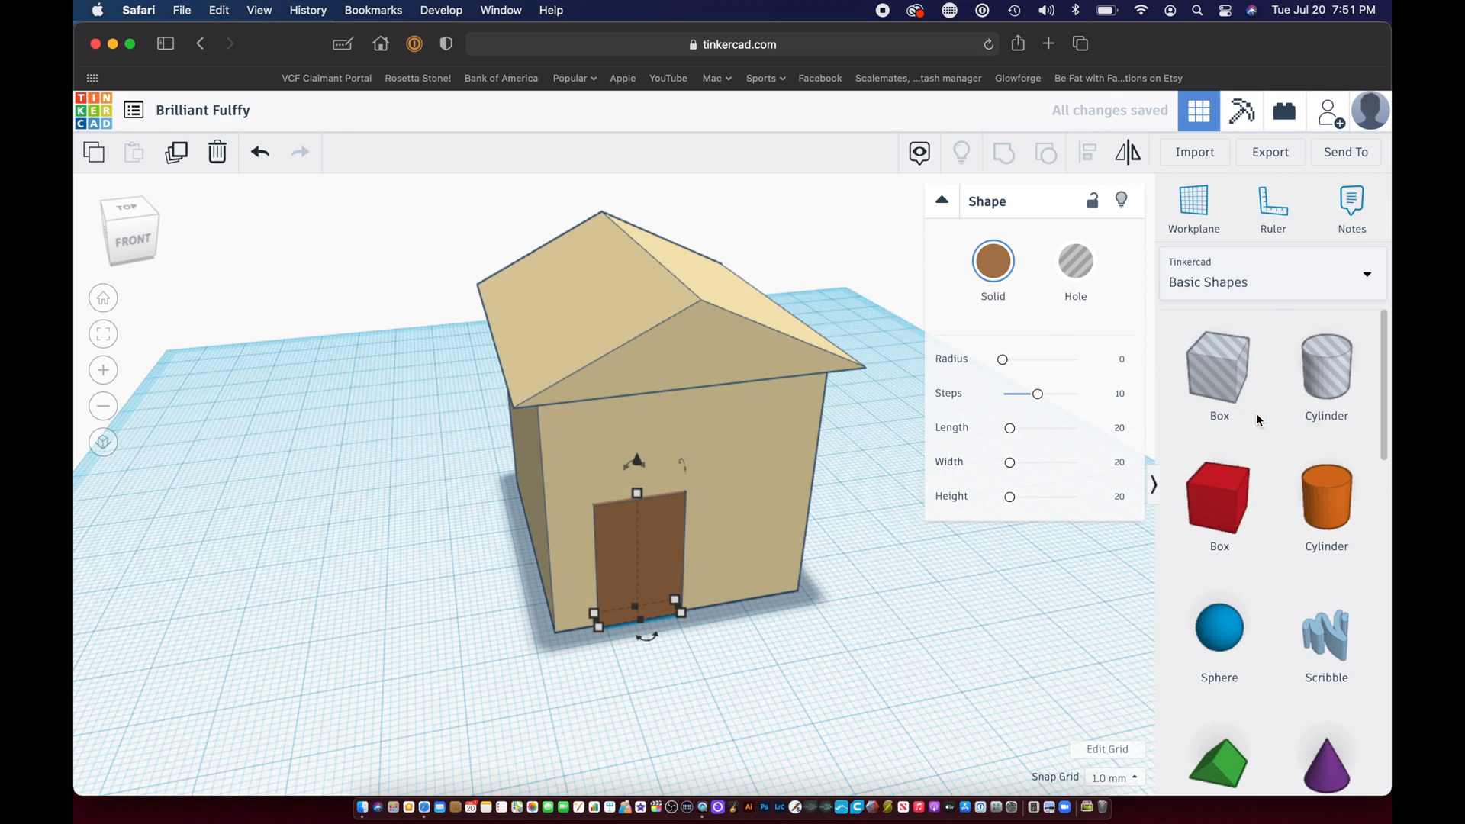
pyautogui.click(982, 655)
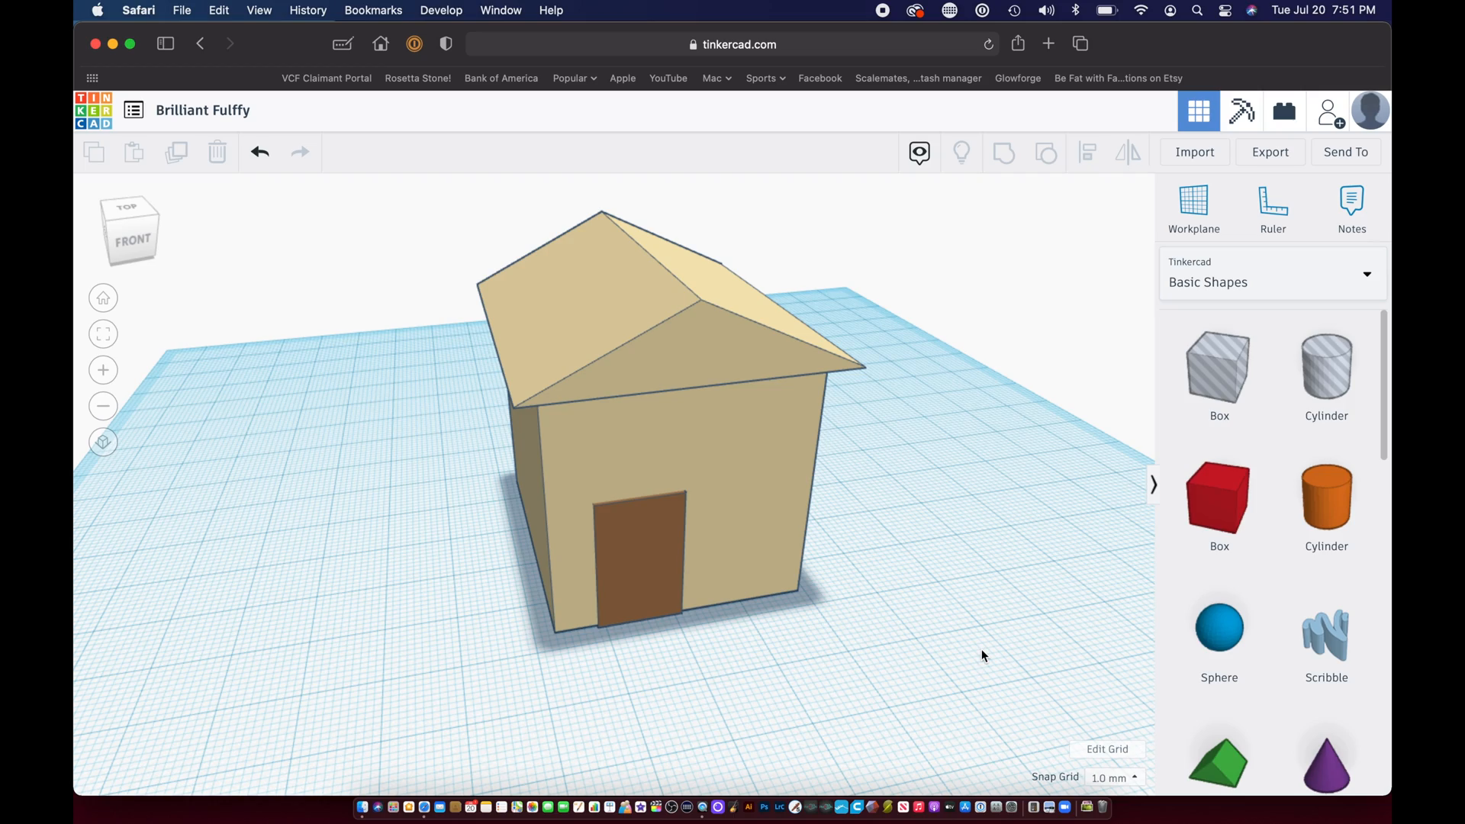
# Step: Ungroup the house into separate shapes and move the green roof 59 mm and 69 mm away from the red box
pyautogui.moveTo(981, 649); pyautogui.dragTo(1034, 639, button='right')
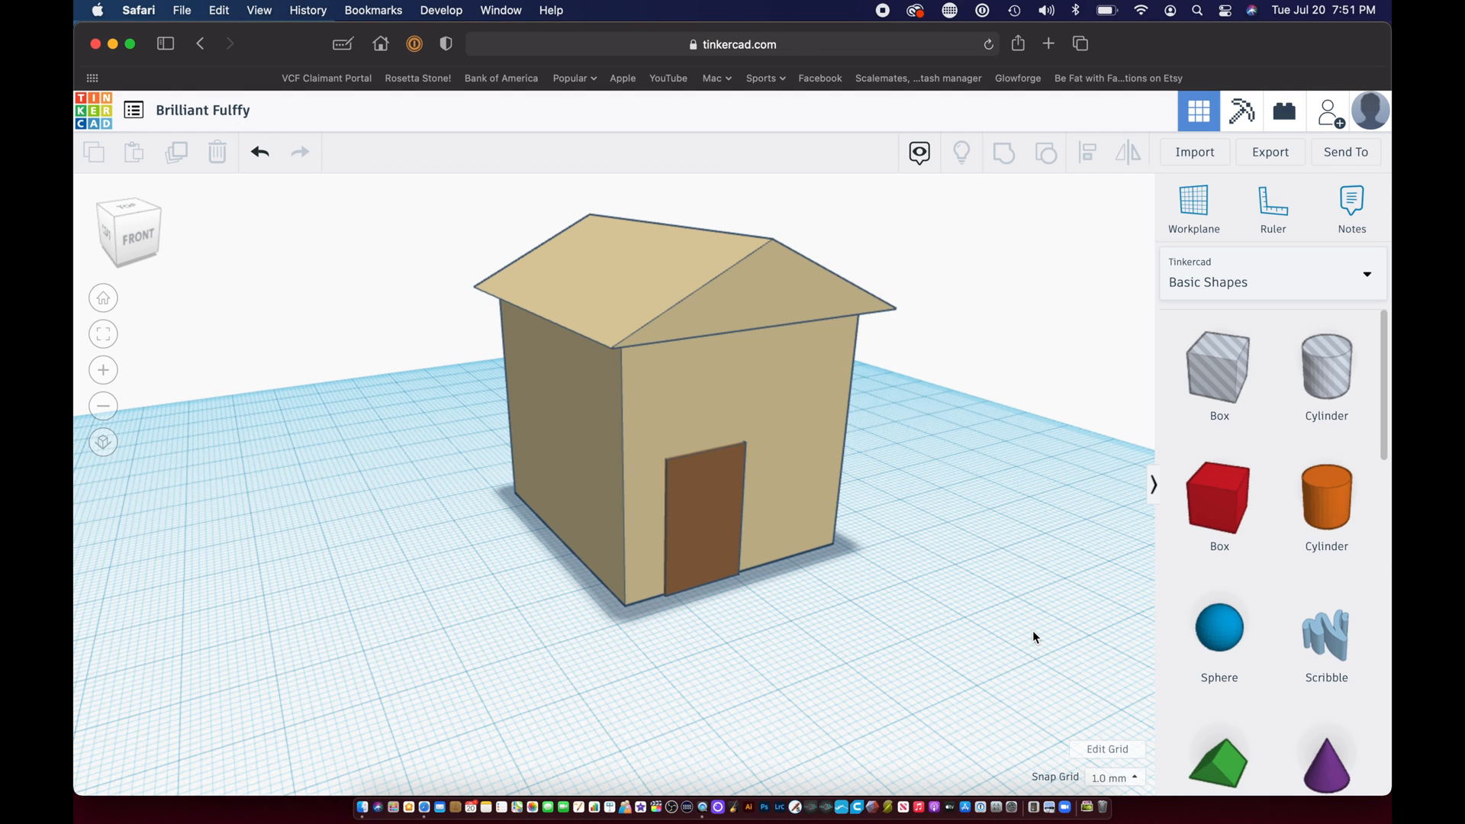
pyautogui.click(785, 290)
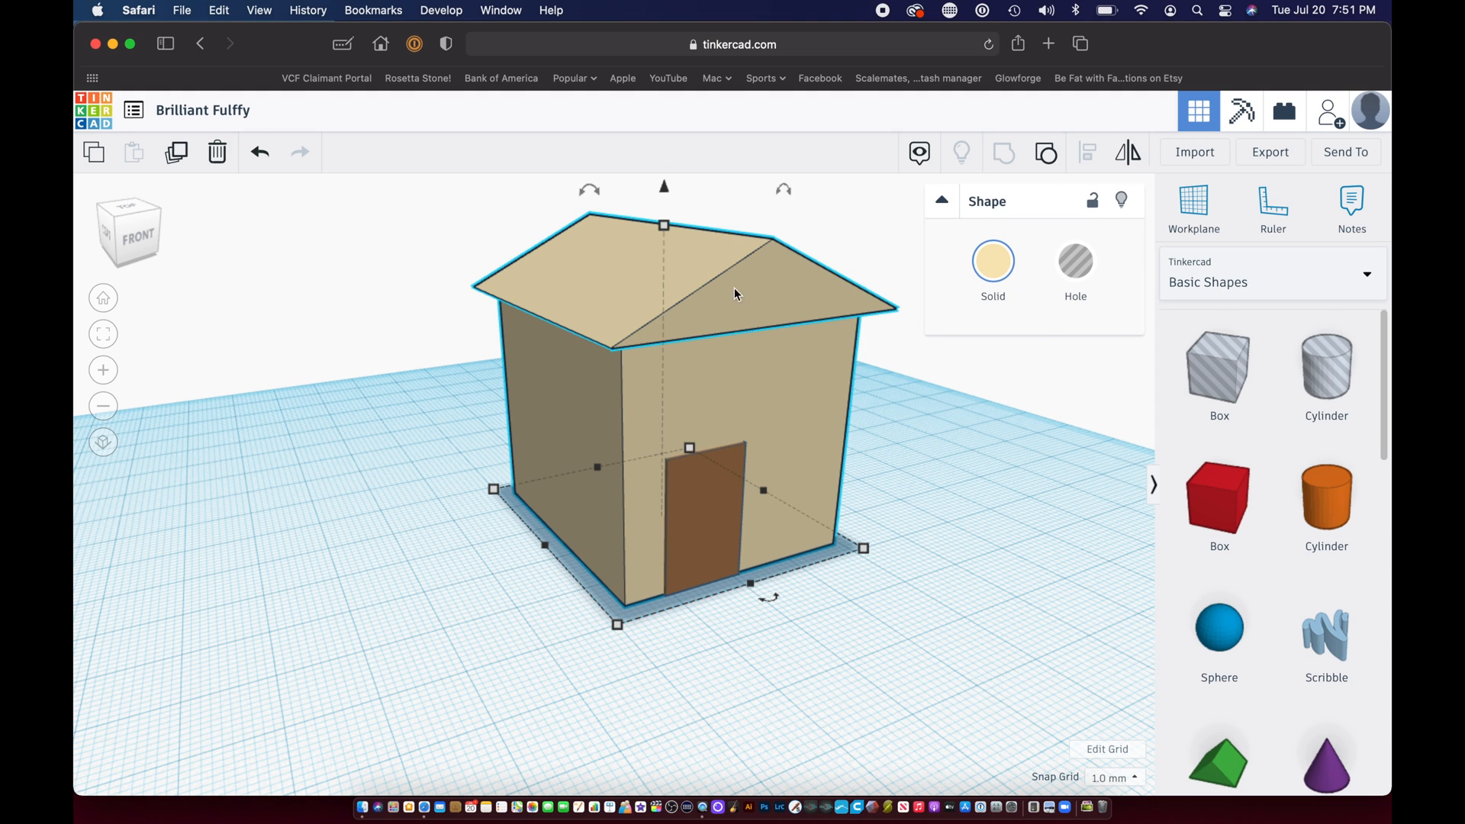
pyautogui.click(1047, 162)
pyautogui.click(967, 511)
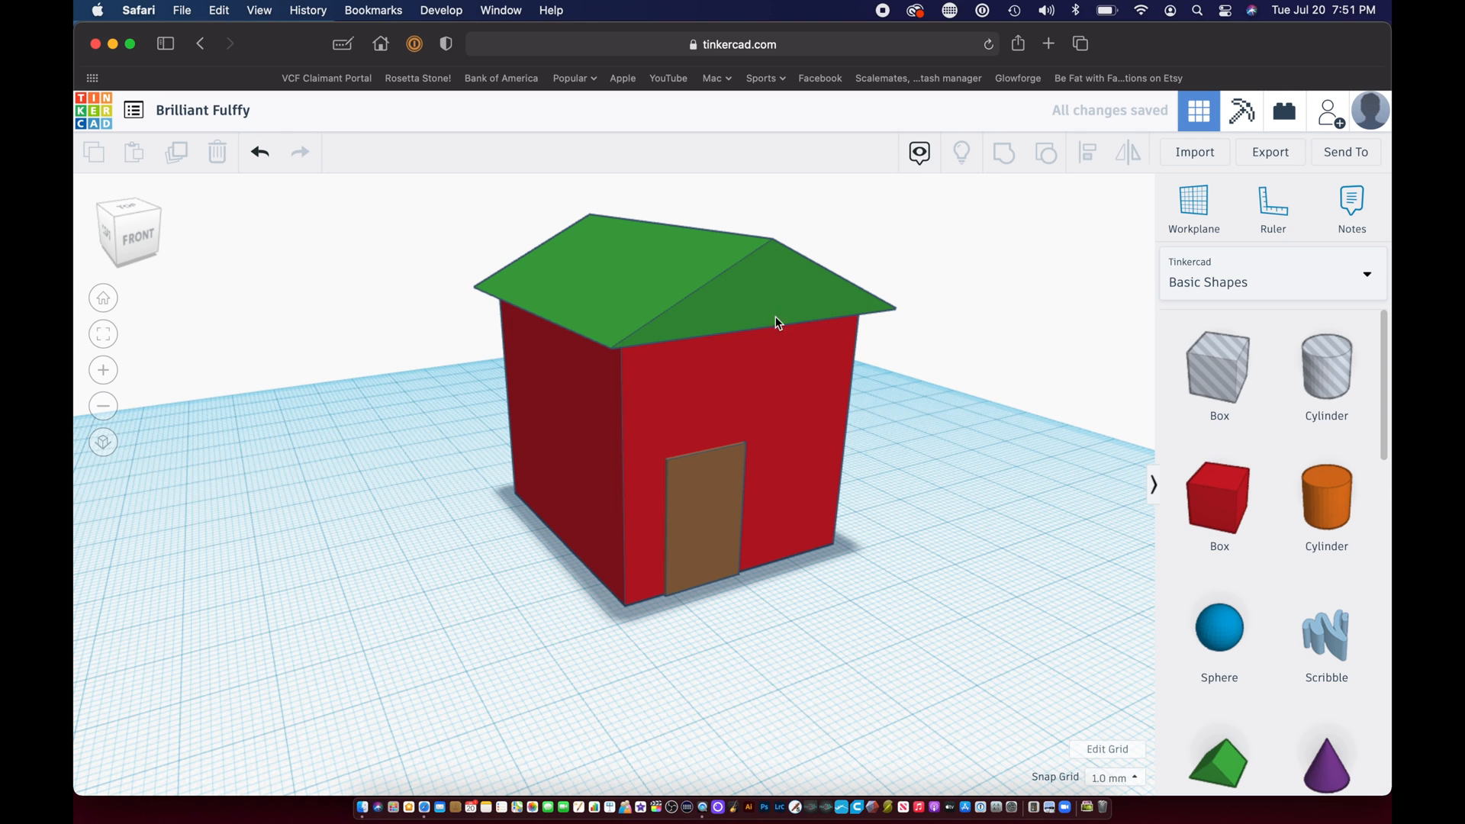
pyautogui.moveTo(759, 291); pyautogui.dragTo(198, 264)
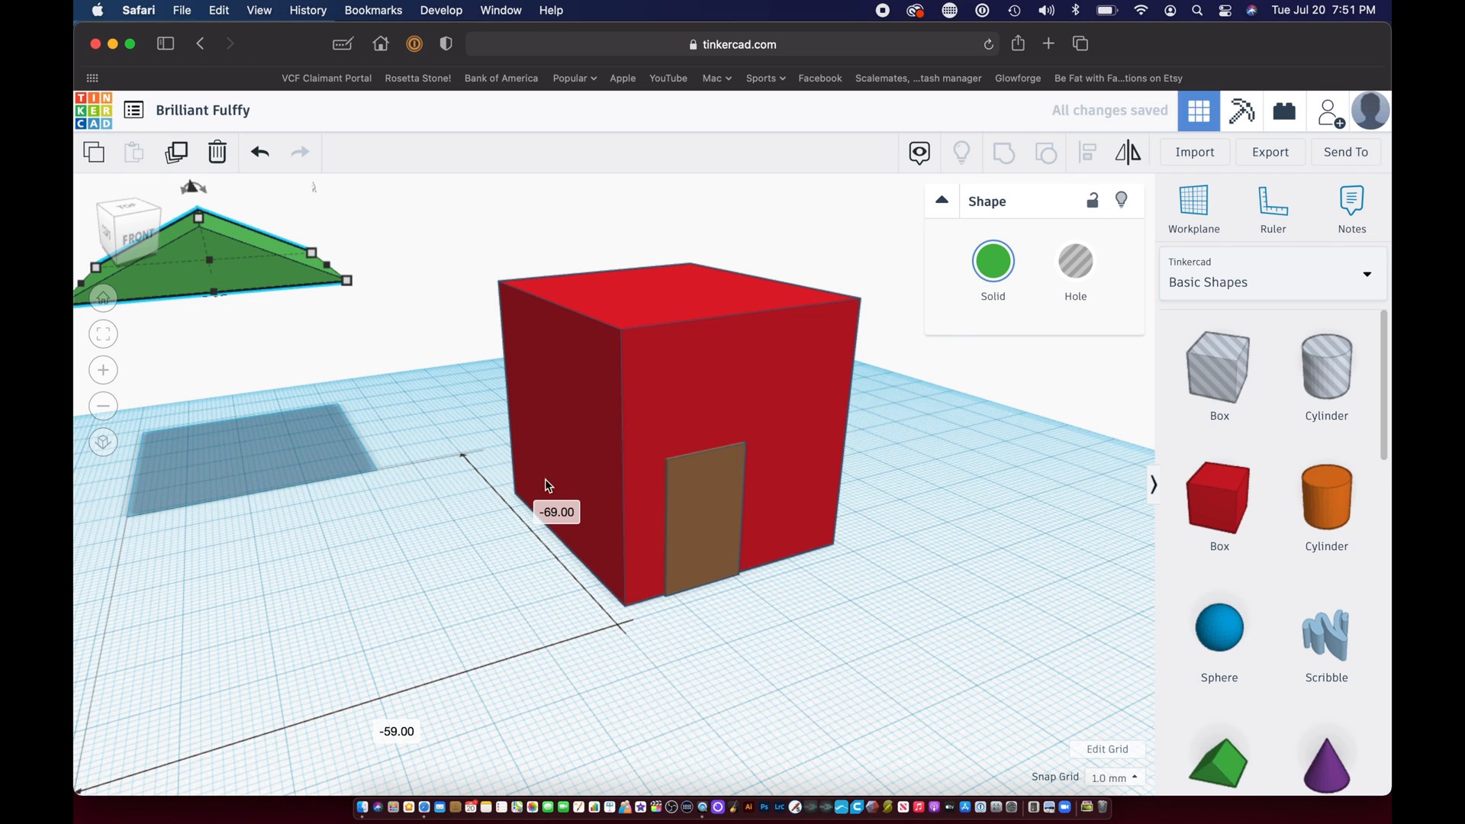
# Step: Duplicate the red box and move the copy about 41 mm sideways so it stands beside the original
pyautogui.moveTo(902, 465); pyautogui.dragTo(890, 561, button='right')
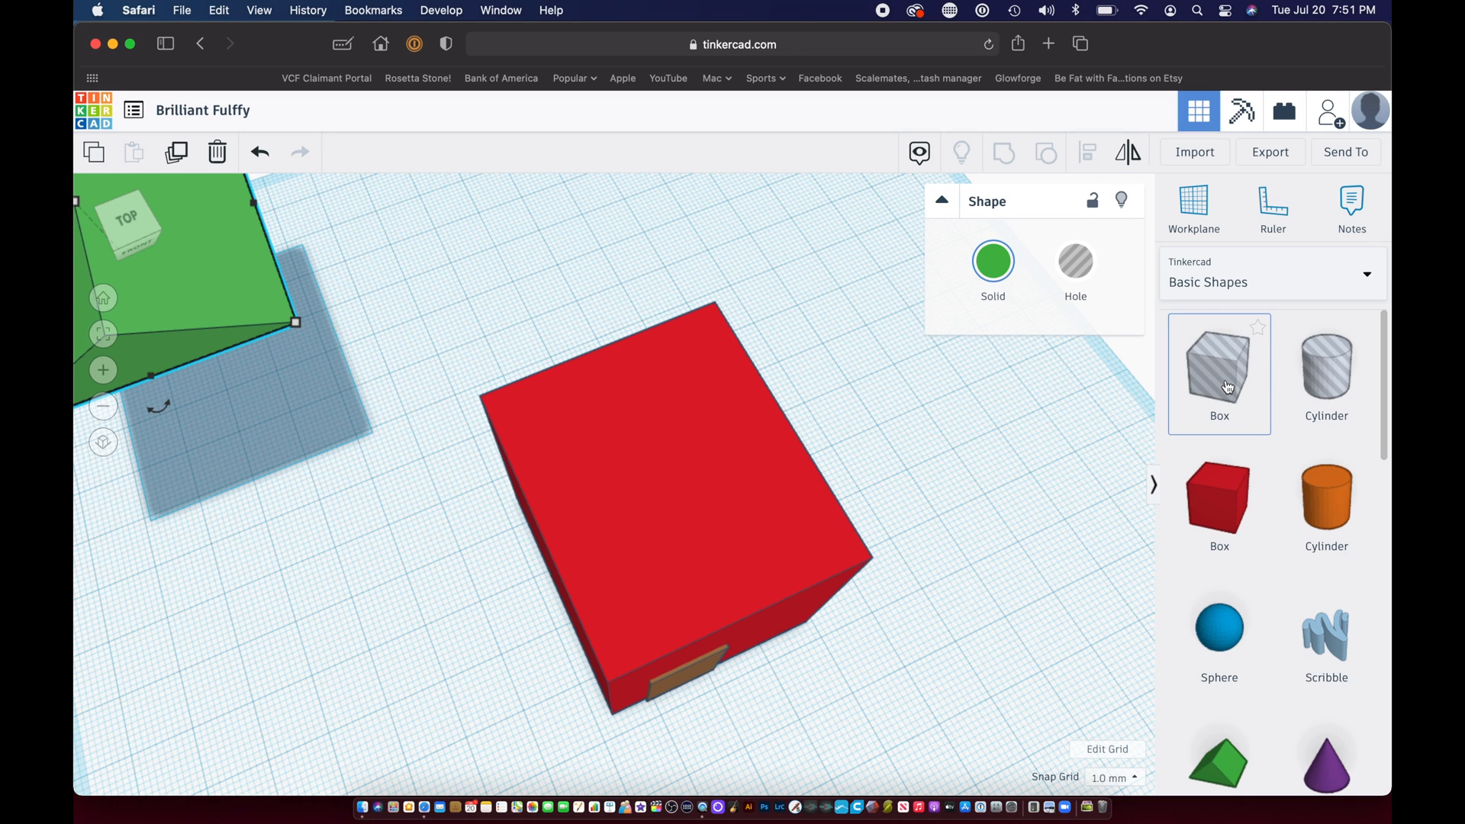
pyautogui.click(734, 513)
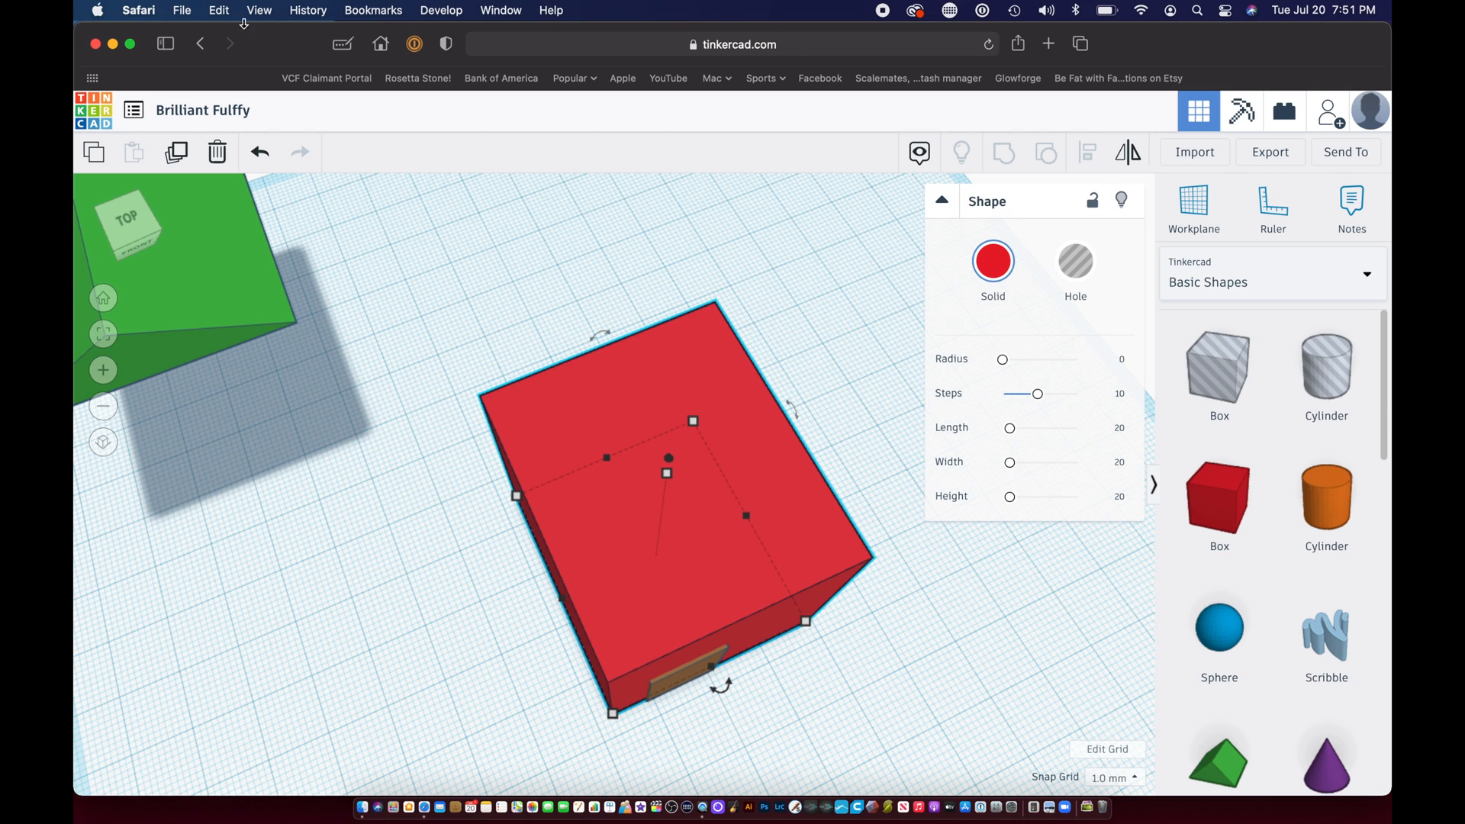
pyautogui.click(177, 154)
pyautogui.moveTo(592, 527); pyautogui.dragTo(277, 652)
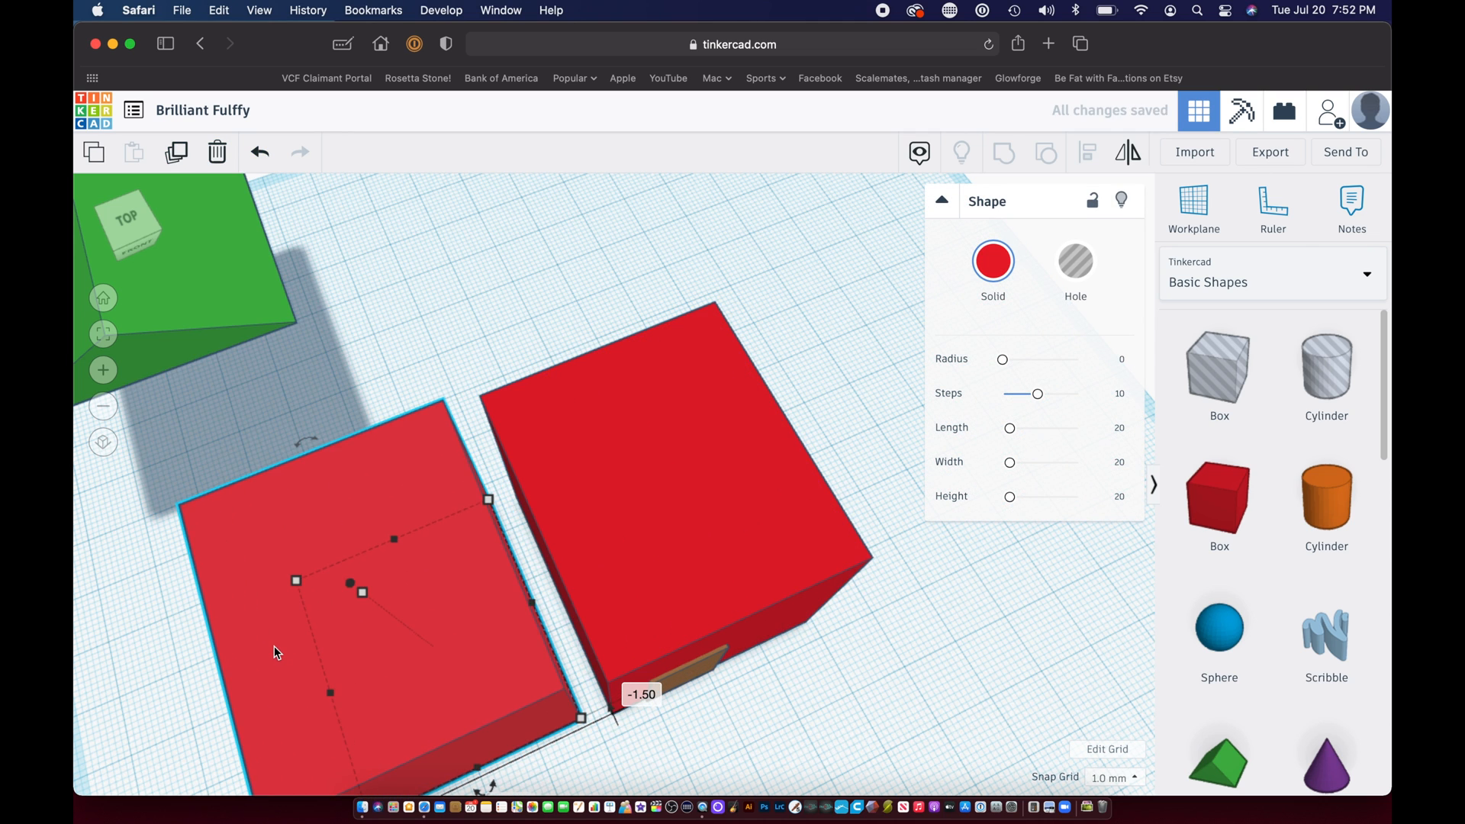
pyautogui.scroll(-6, 478, 647)
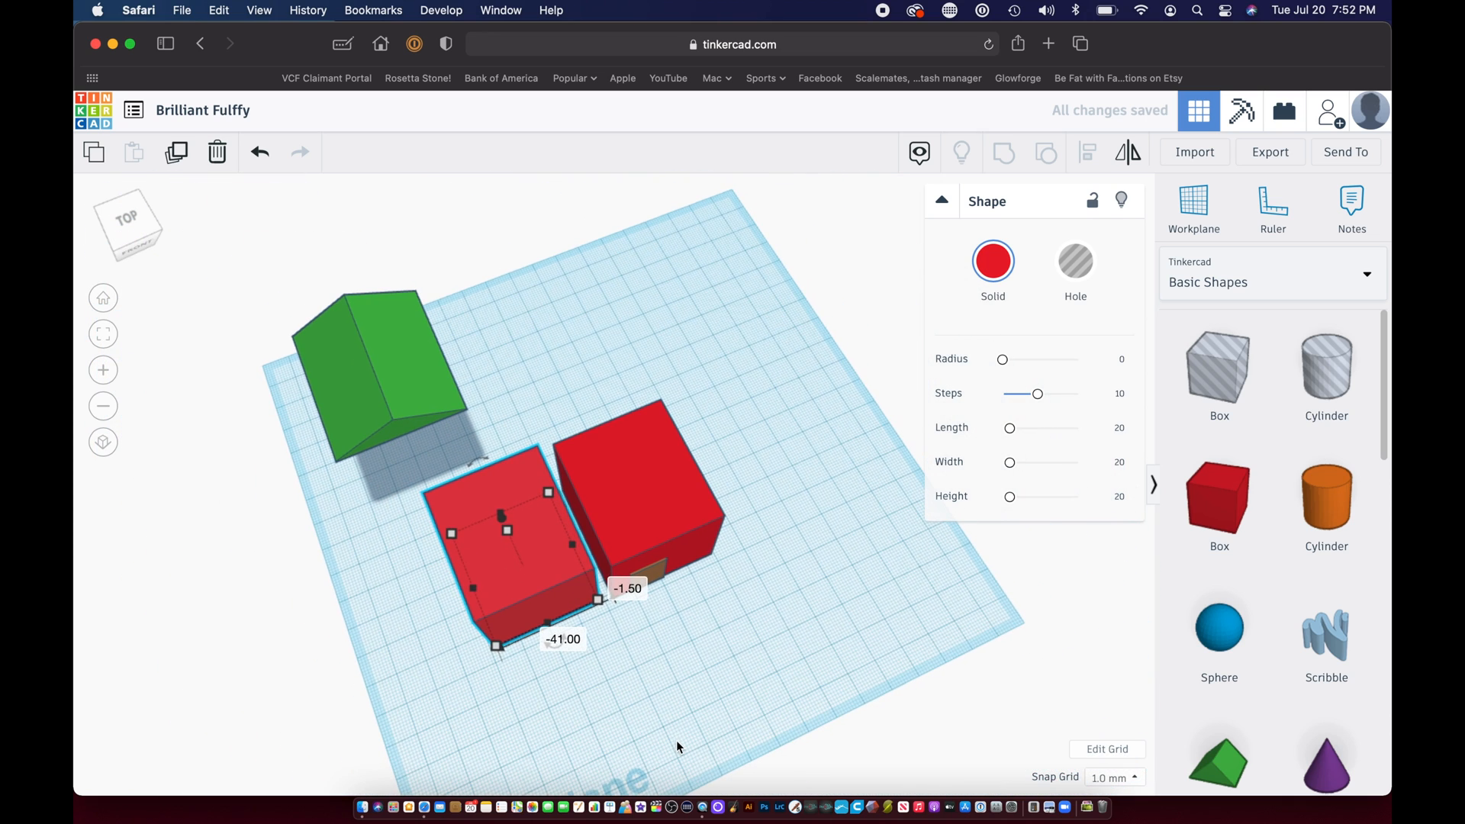
# Step: Shrink the duplicated box to 33 by 39 mm with a height of 34 mm and turn it into a hole
pyautogui.moveTo(570, 695); pyautogui.dragTo(611, 634, button='right')
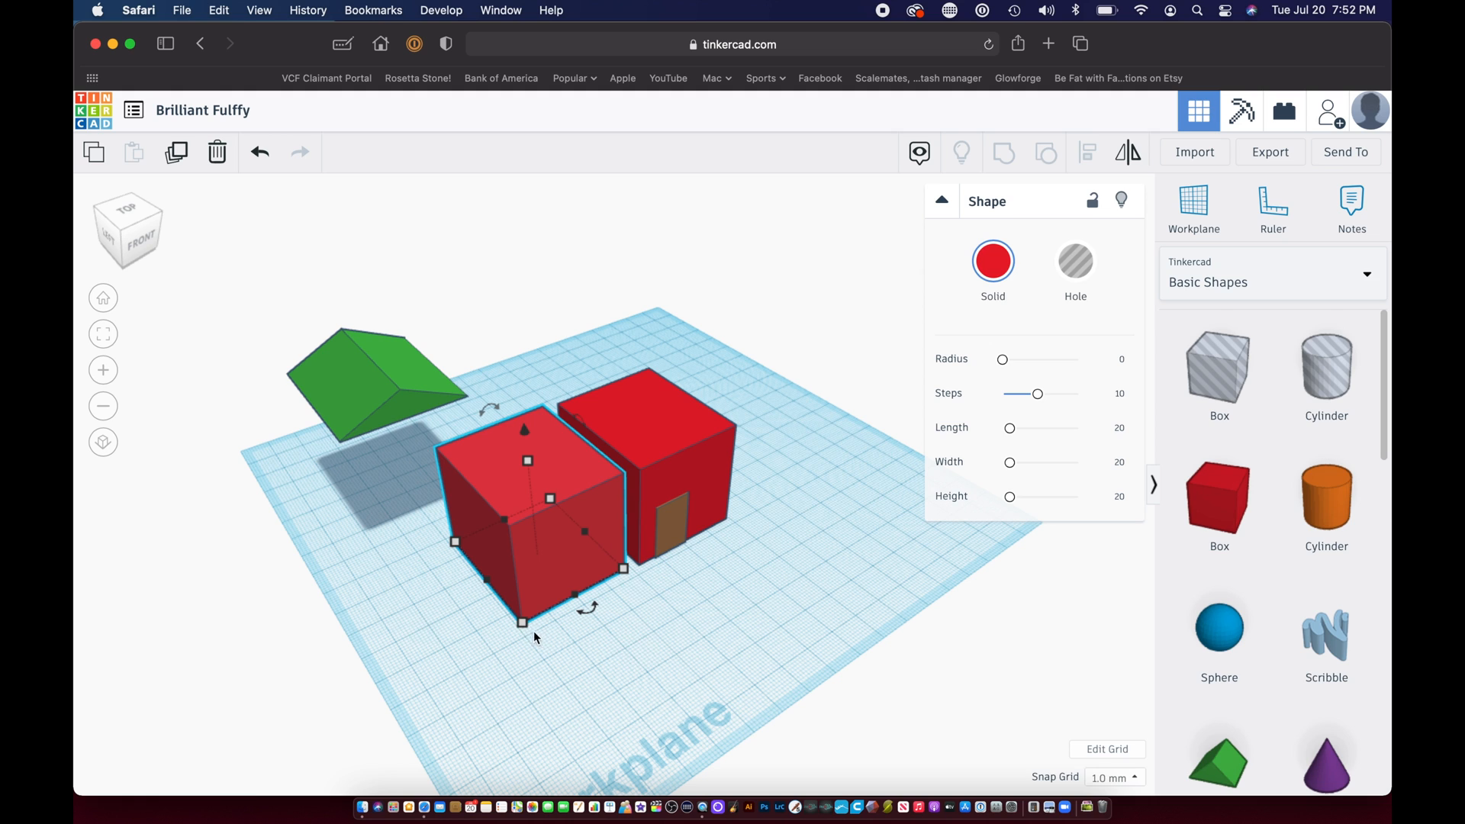
pyautogui.moveTo(523, 624); pyautogui.dragTo(526, 613)
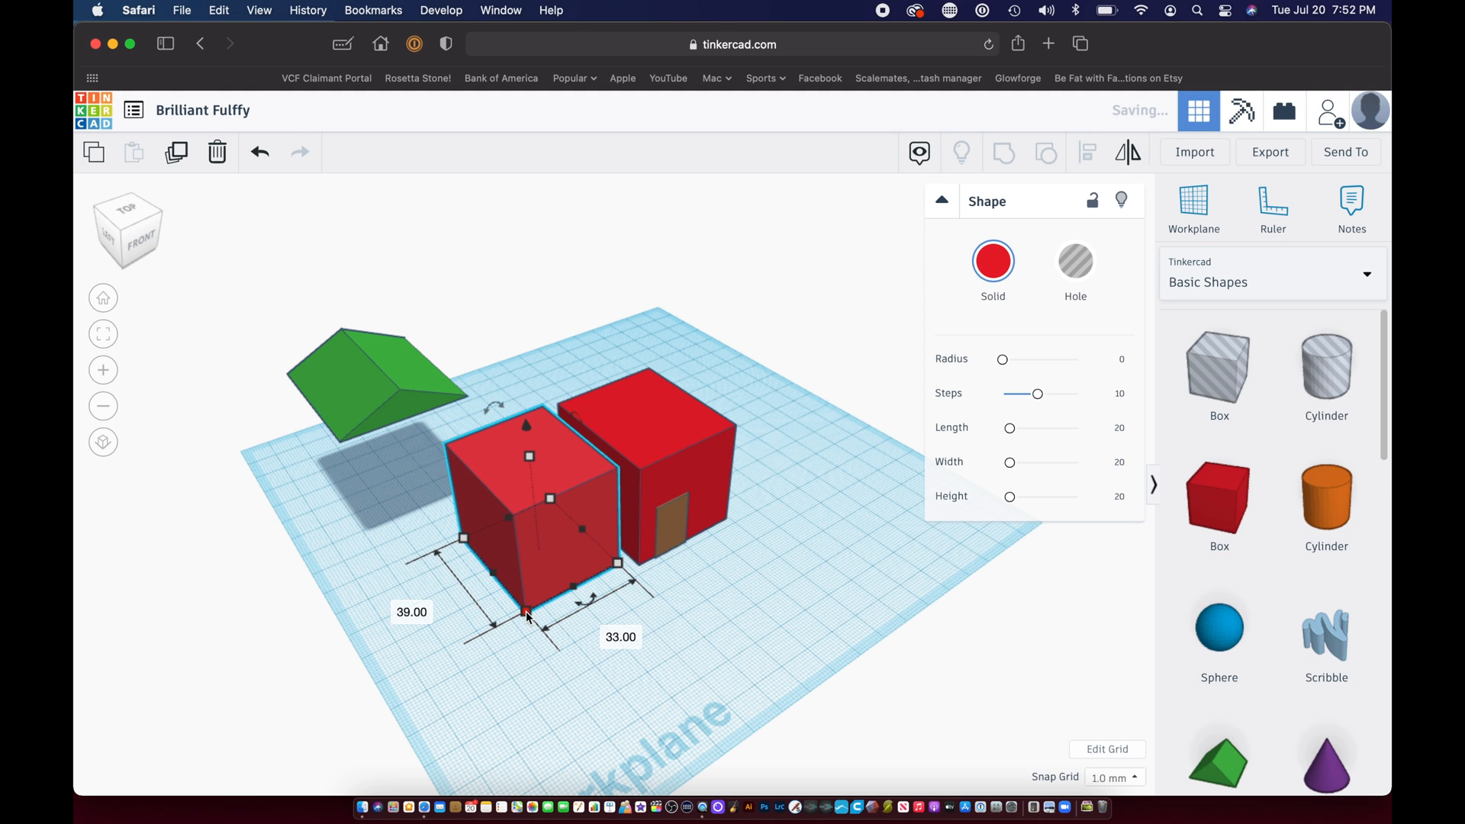
pyautogui.moveTo(532, 458); pyautogui.dragTo(532, 463)
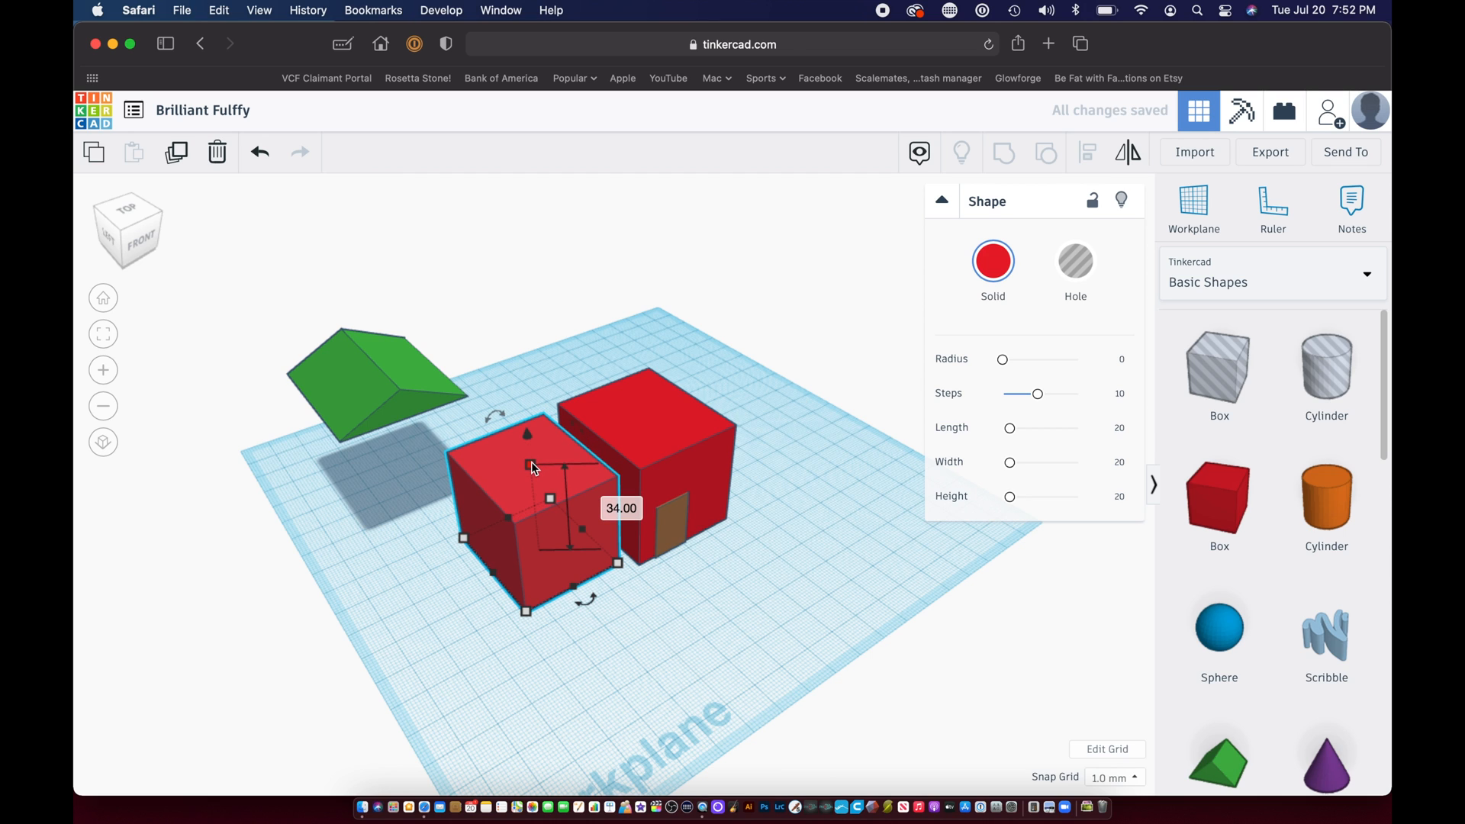
pyautogui.click(1076, 263)
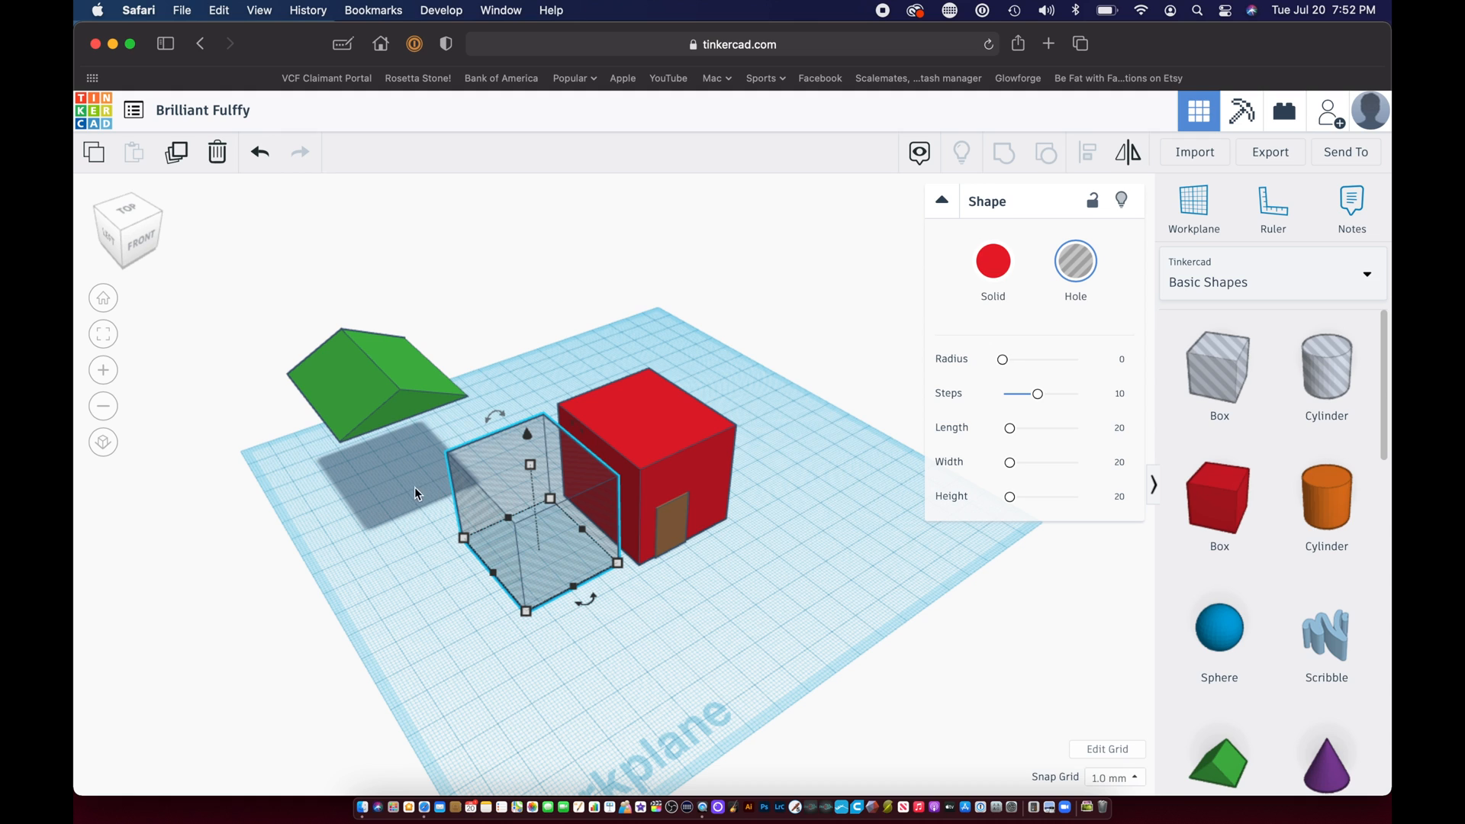
# Step: Select the hole box together with the red box and align them centred on each other in both horizontal directions
pyautogui.moveTo(641, 421); pyautogui.dragTo(634, 420)
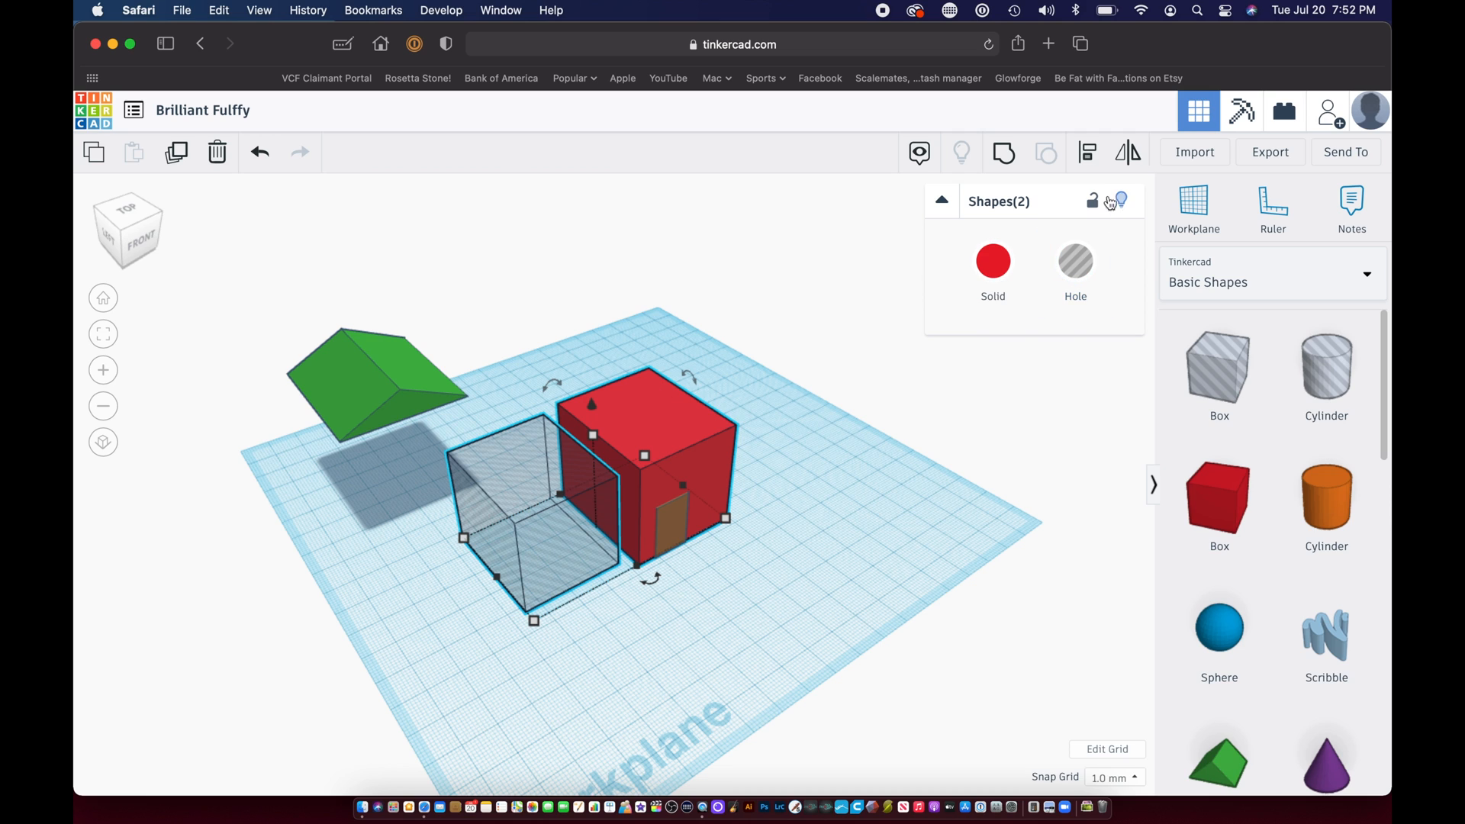
pyautogui.click(1087, 156)
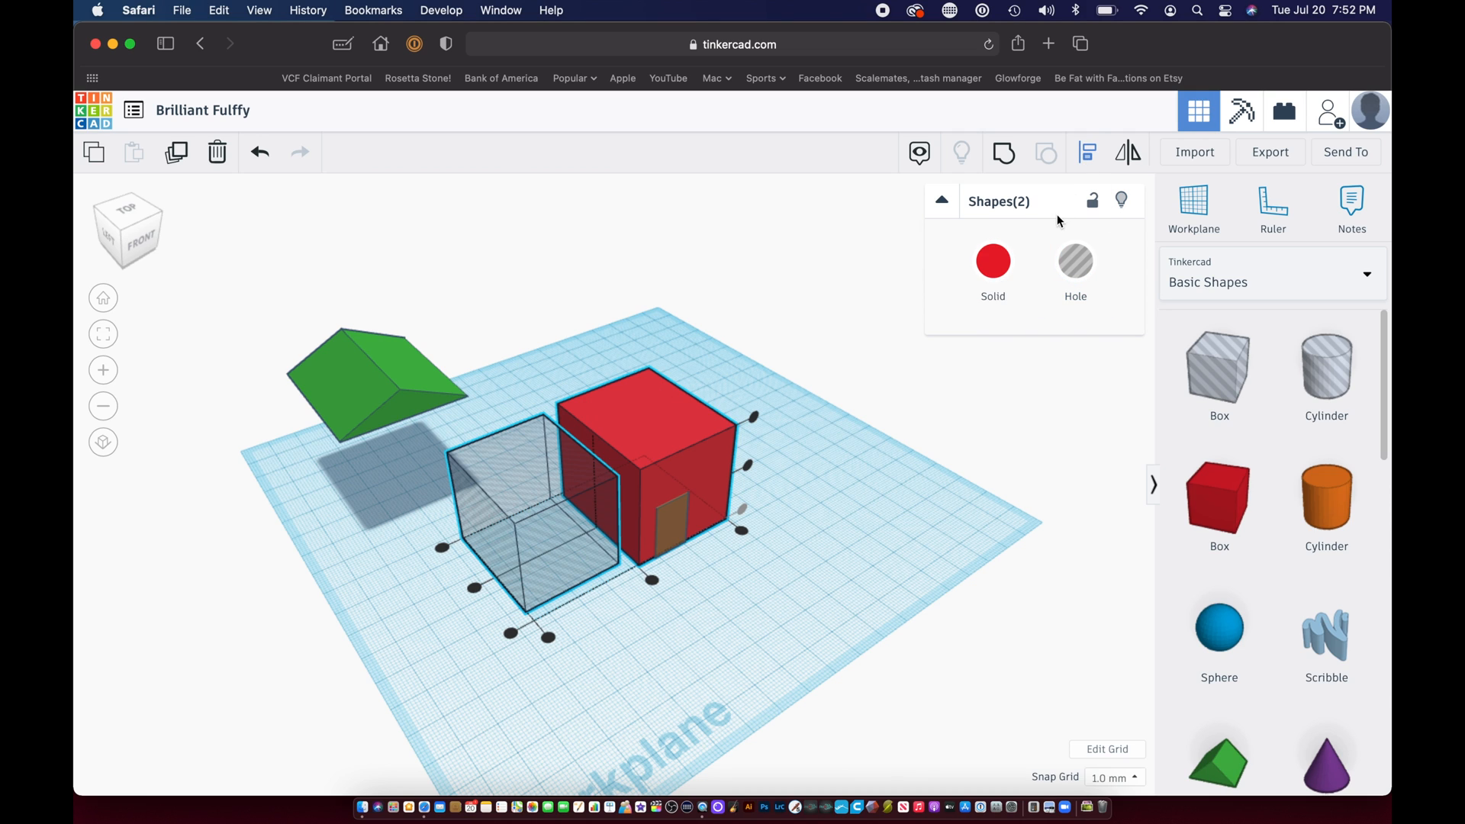
pyautogui.click(1089, 159)
pyautogui.click(1089, 159)
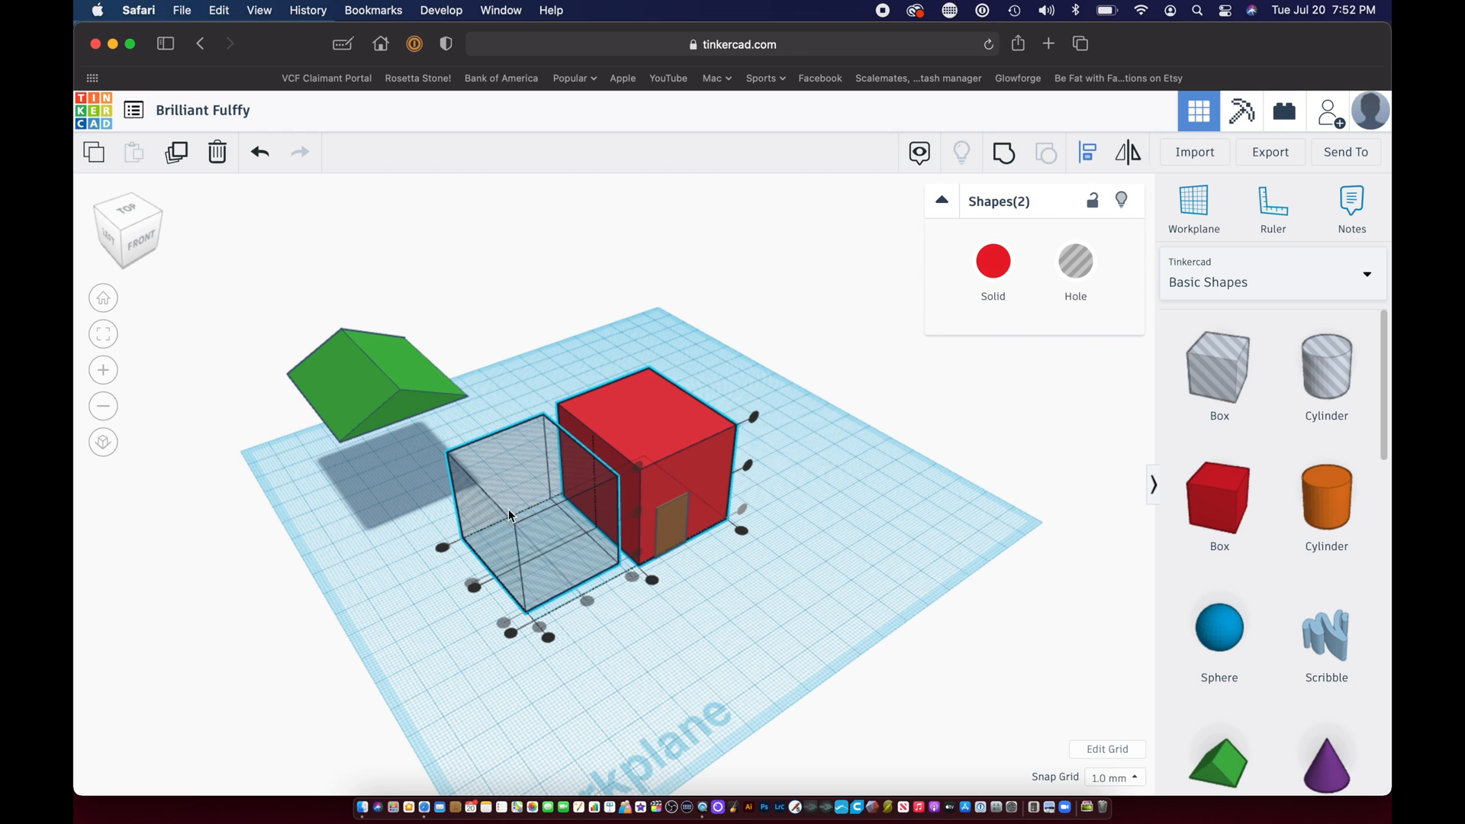
pyautogui.click(472, 588)
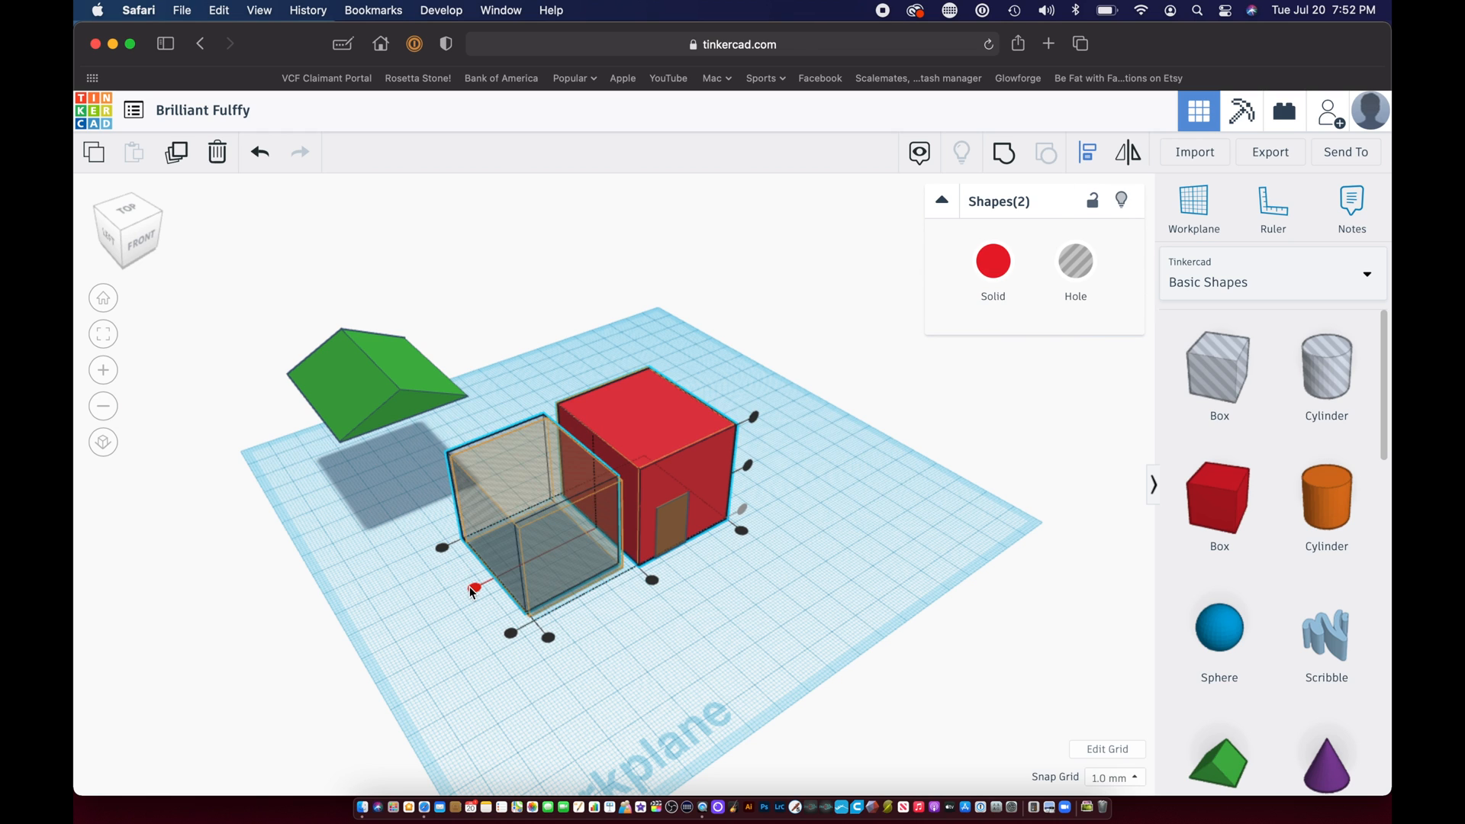
pyautogui.click(654, 581)
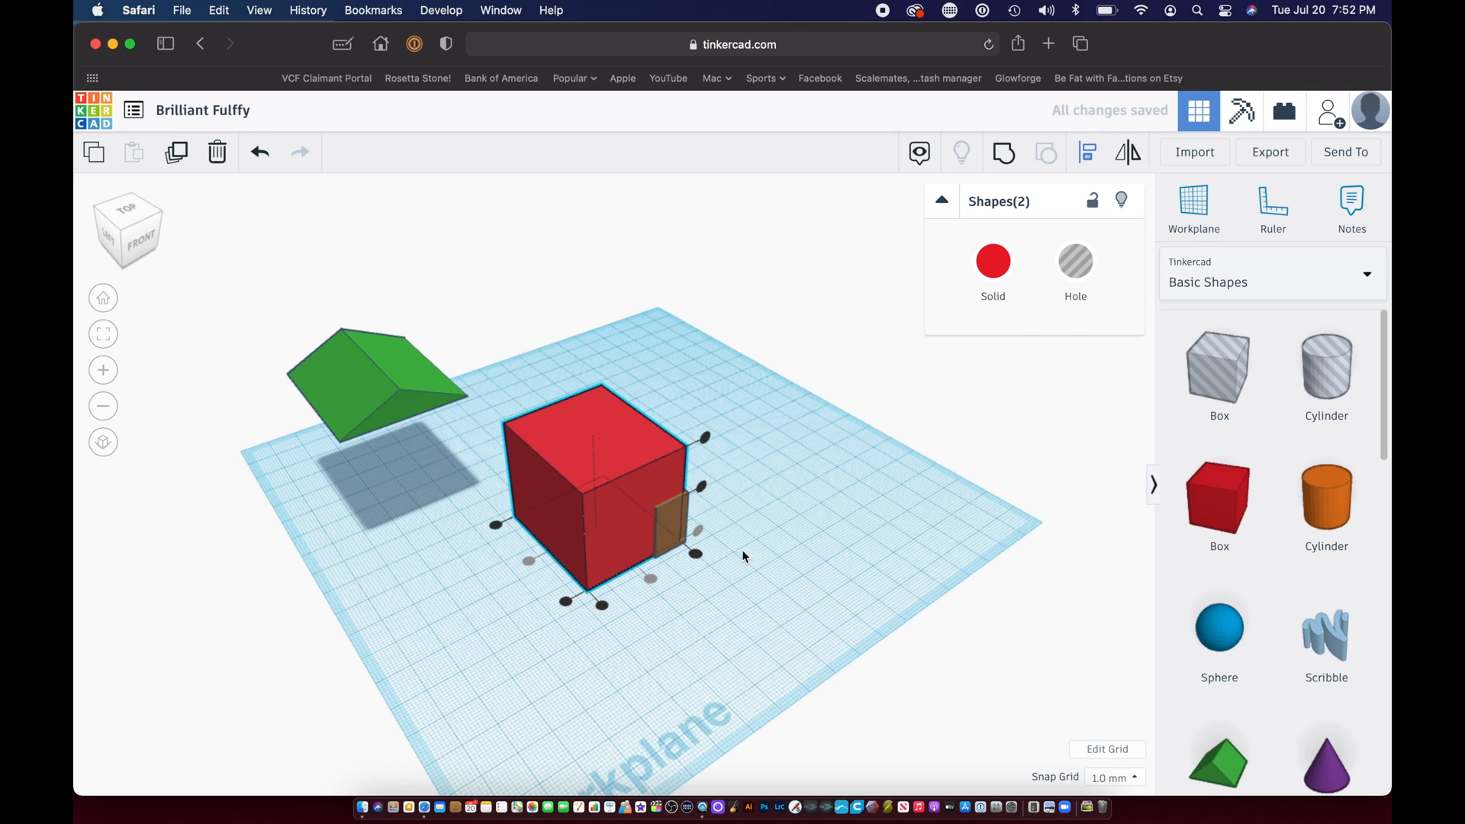
pyautogui.click(792, 547)
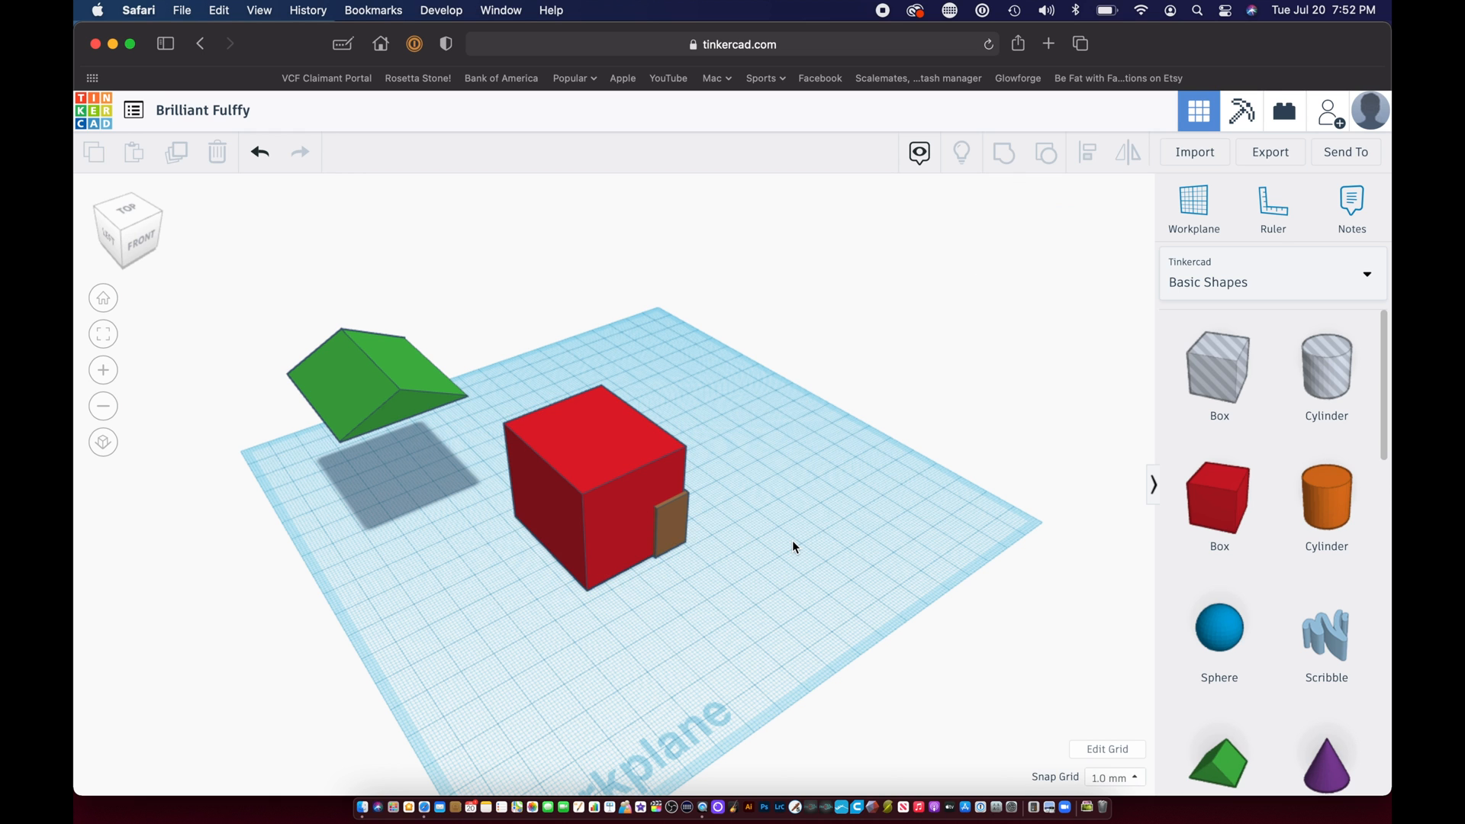
# Step: Move the brown door 22 mm along the red box's front wall so it sits within the wall, and inspect the box's underside
pyautogui.click(674, 532)
pyautogui.scroll(10, 672, 541)
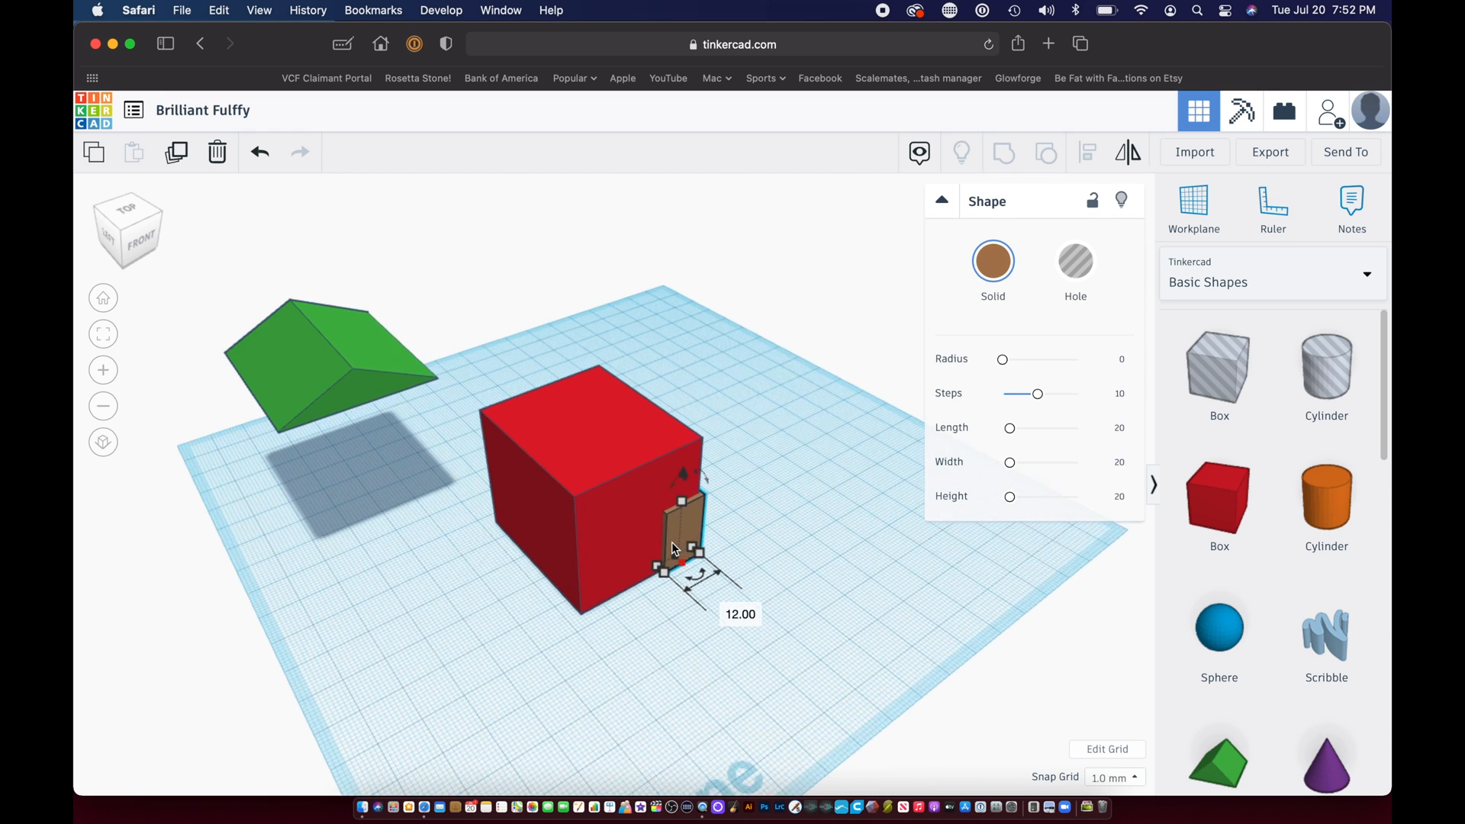
pyautogui.scroll(-3, 671, 547)
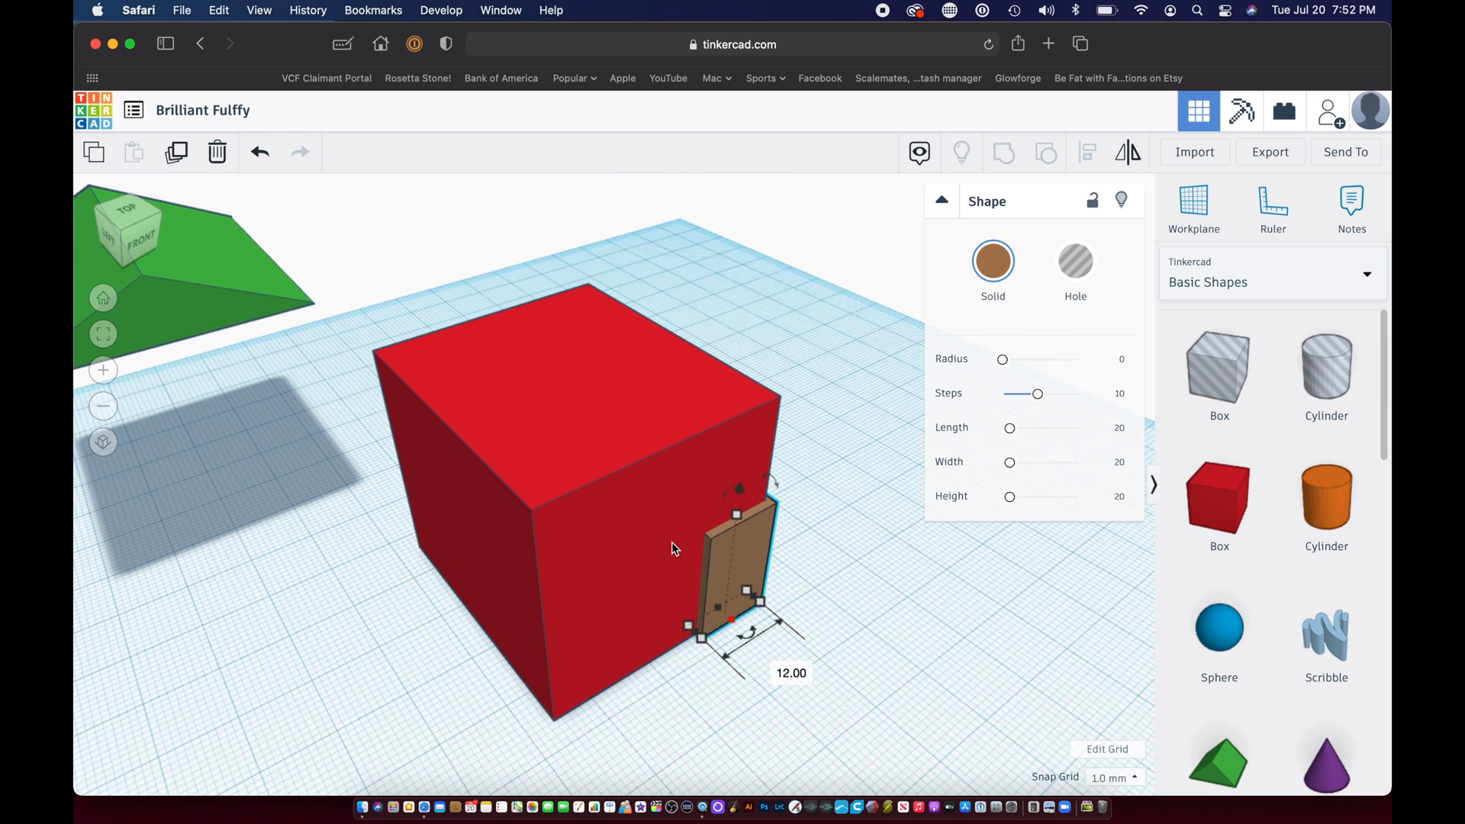
pyautogui.moveTo(739, 606); pyautogui.dragTo(739, 607)
pyautogui.moveTo(739, 607); pyautogui.dragTo(627, 678)
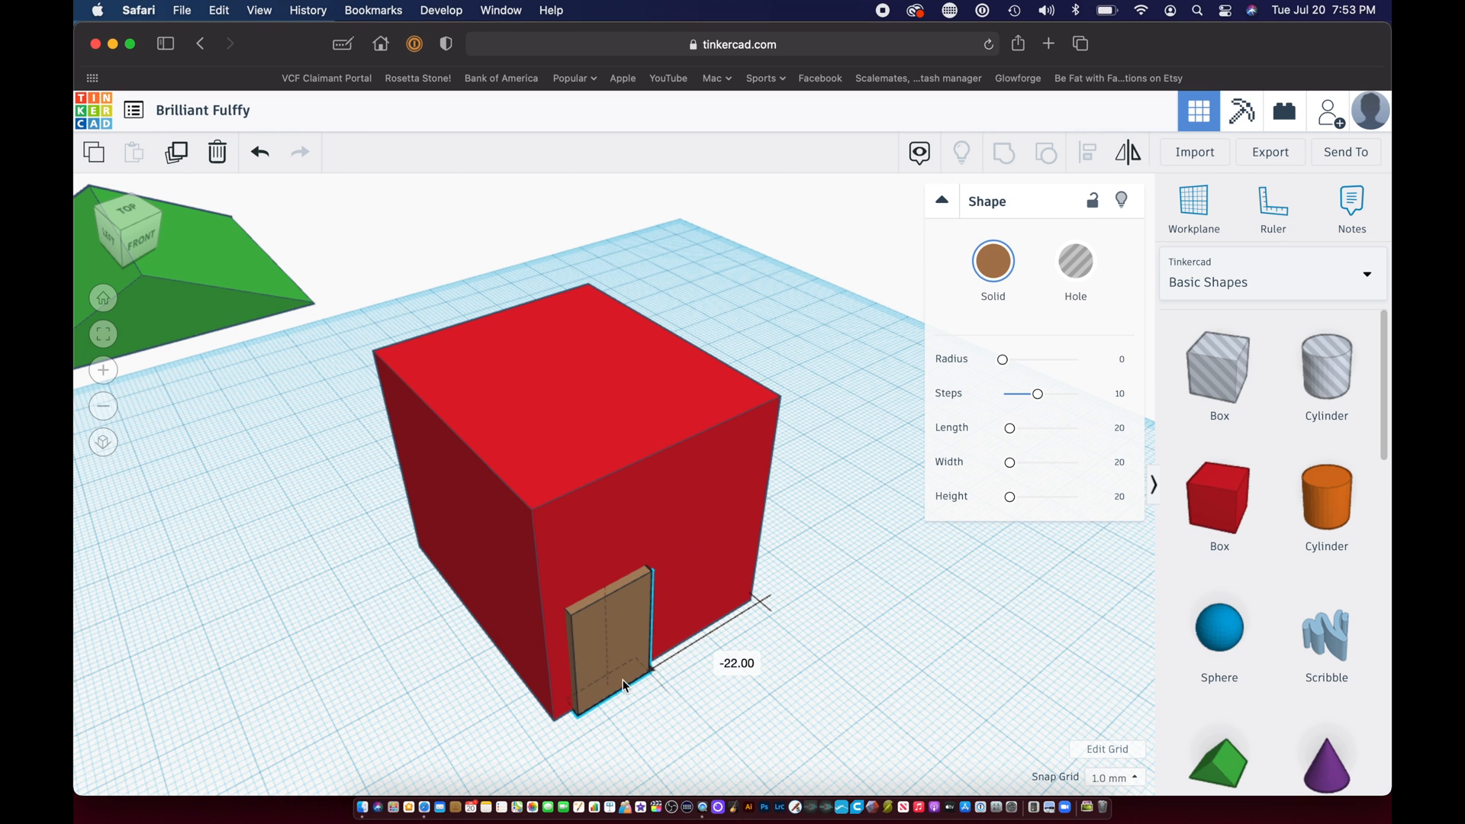
pyautogui.click(797, 666)
pyautogui.moveTo(797, 666); pyautogui.dragTo(773, 489, button='right')
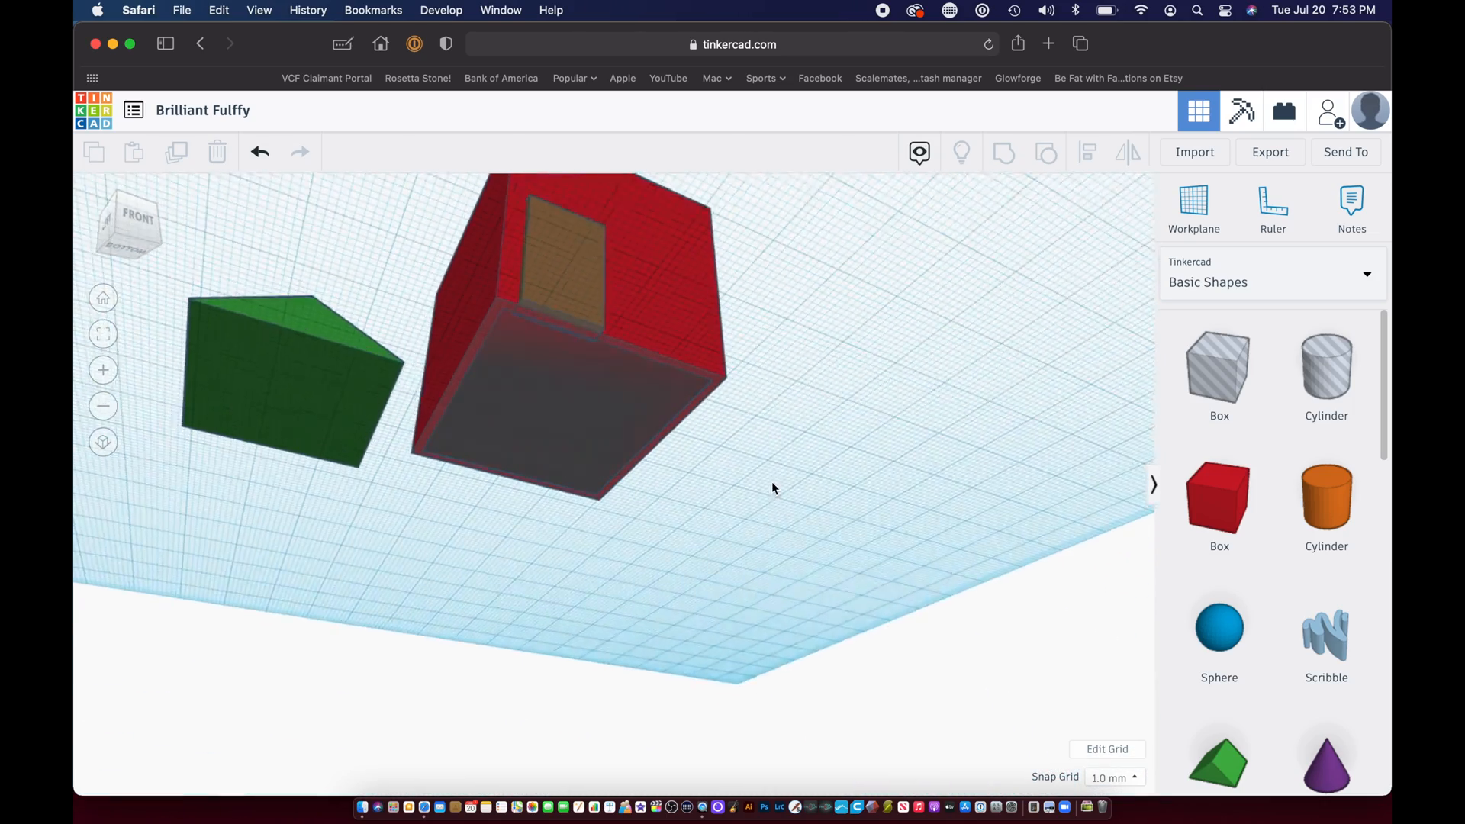
# Step: Extend the hole box slightly below the red box's underside so it cuts fully through the bottom
pyautogui.scroll(2, 637, 526)
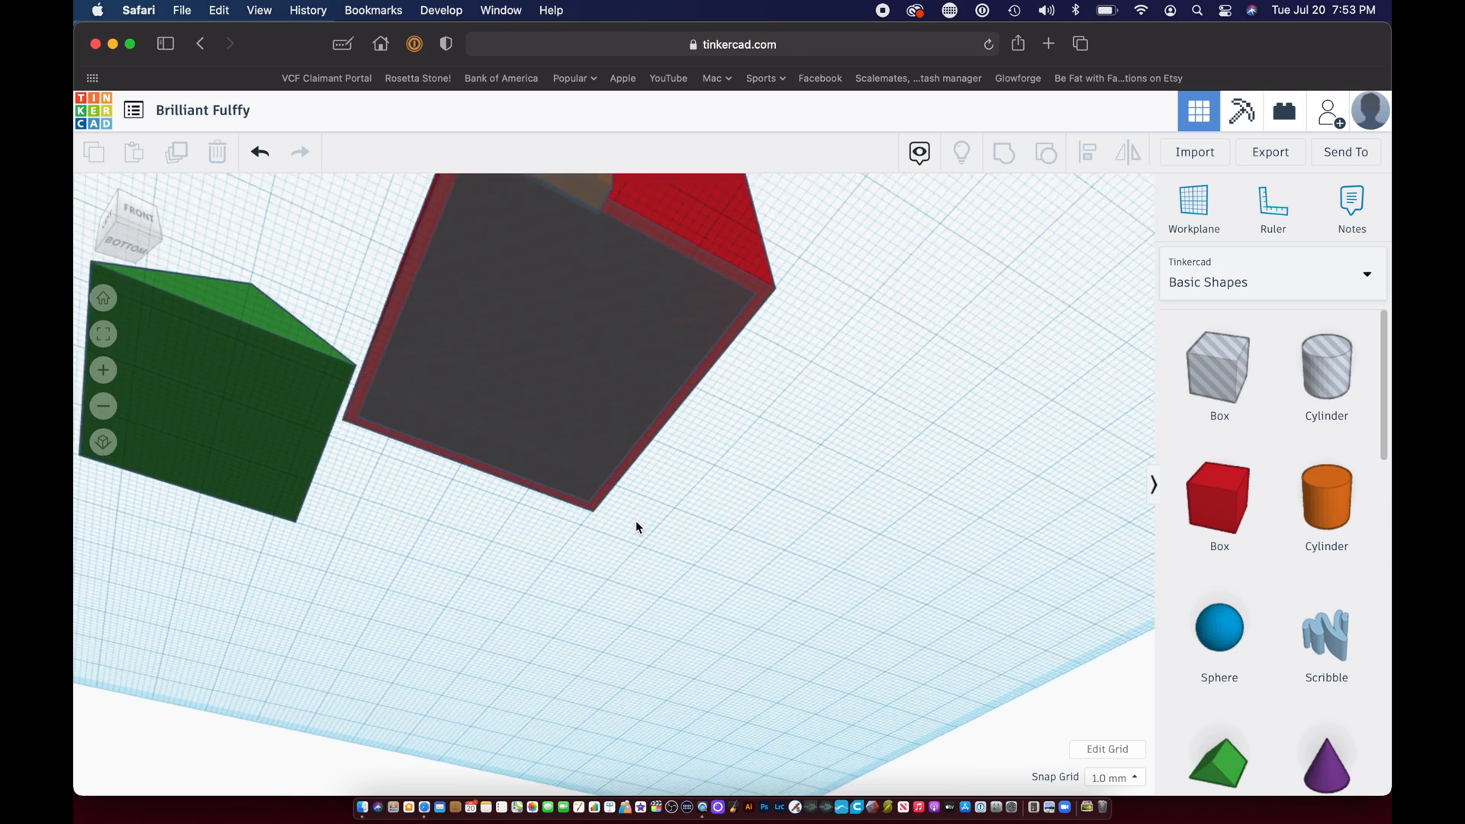
pyautogui.scroll(3, 636, 522)
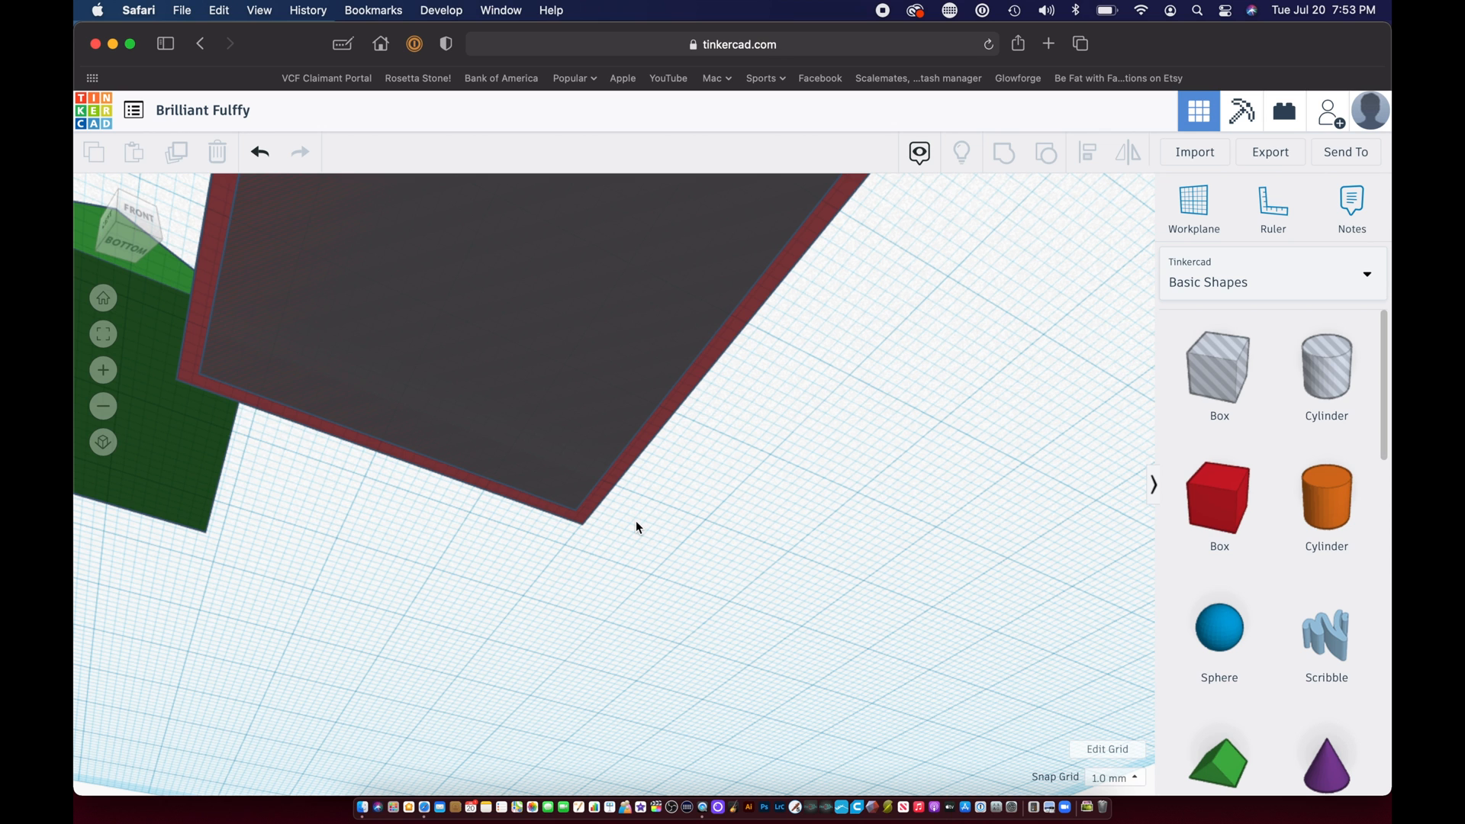
pyautogui.moveTo(637, 523); pyautogui.dragTo(643, 590, button='right')
pyautogui.click(539, 402)
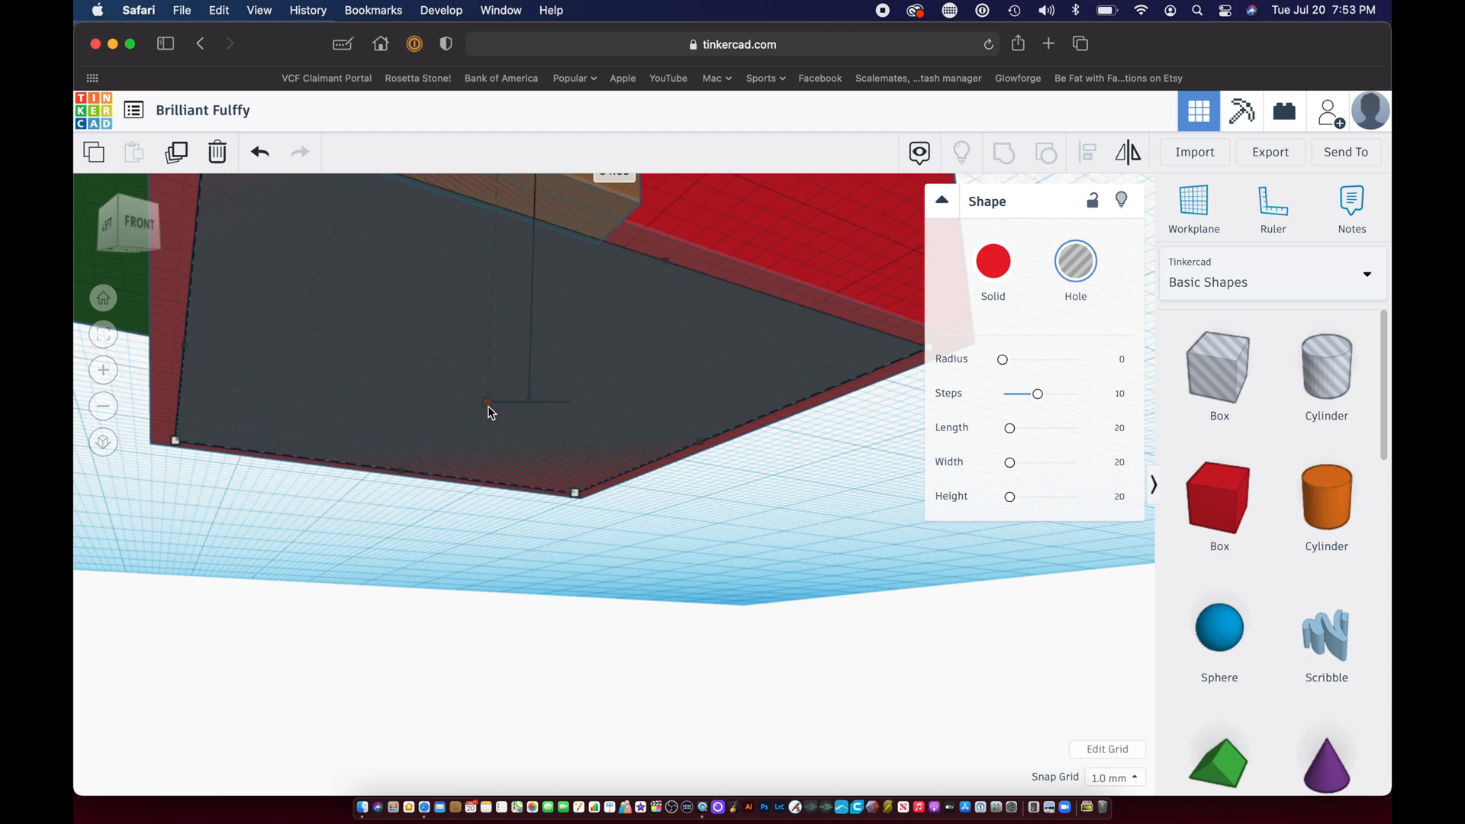
pyautogui.moveTo(488, 404); pyautogui.dragTo(486, 417)
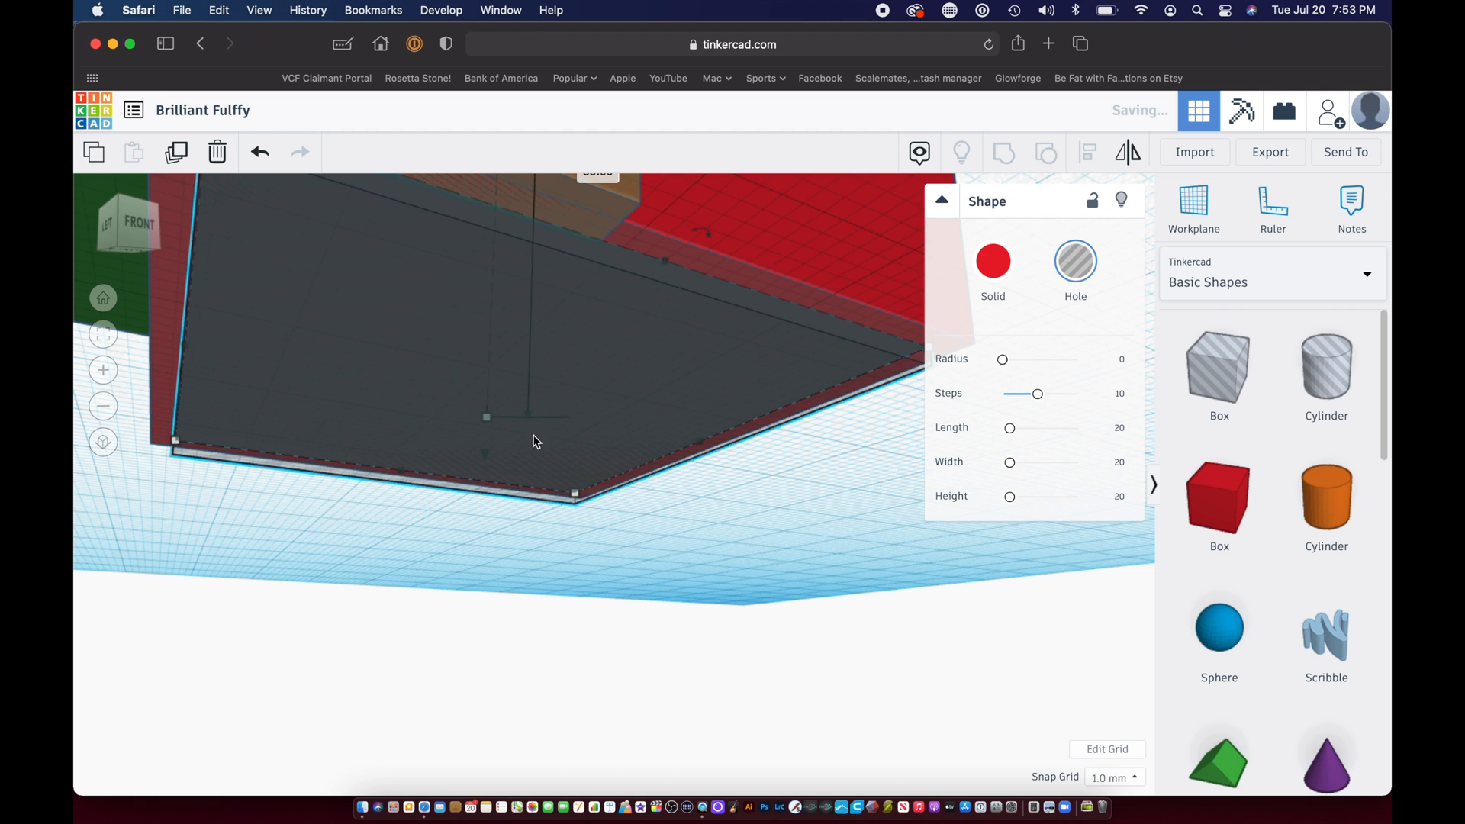
pyautogui.click(817, 487)
# Step: Group the red box with the hole box to hollow out the house, and inspect the interior from below
pyautogui.moveTo(817, 487); pyautogui.dragTo(840, 574, button='right')
pyautogui.scroll(-10, 843, 568)
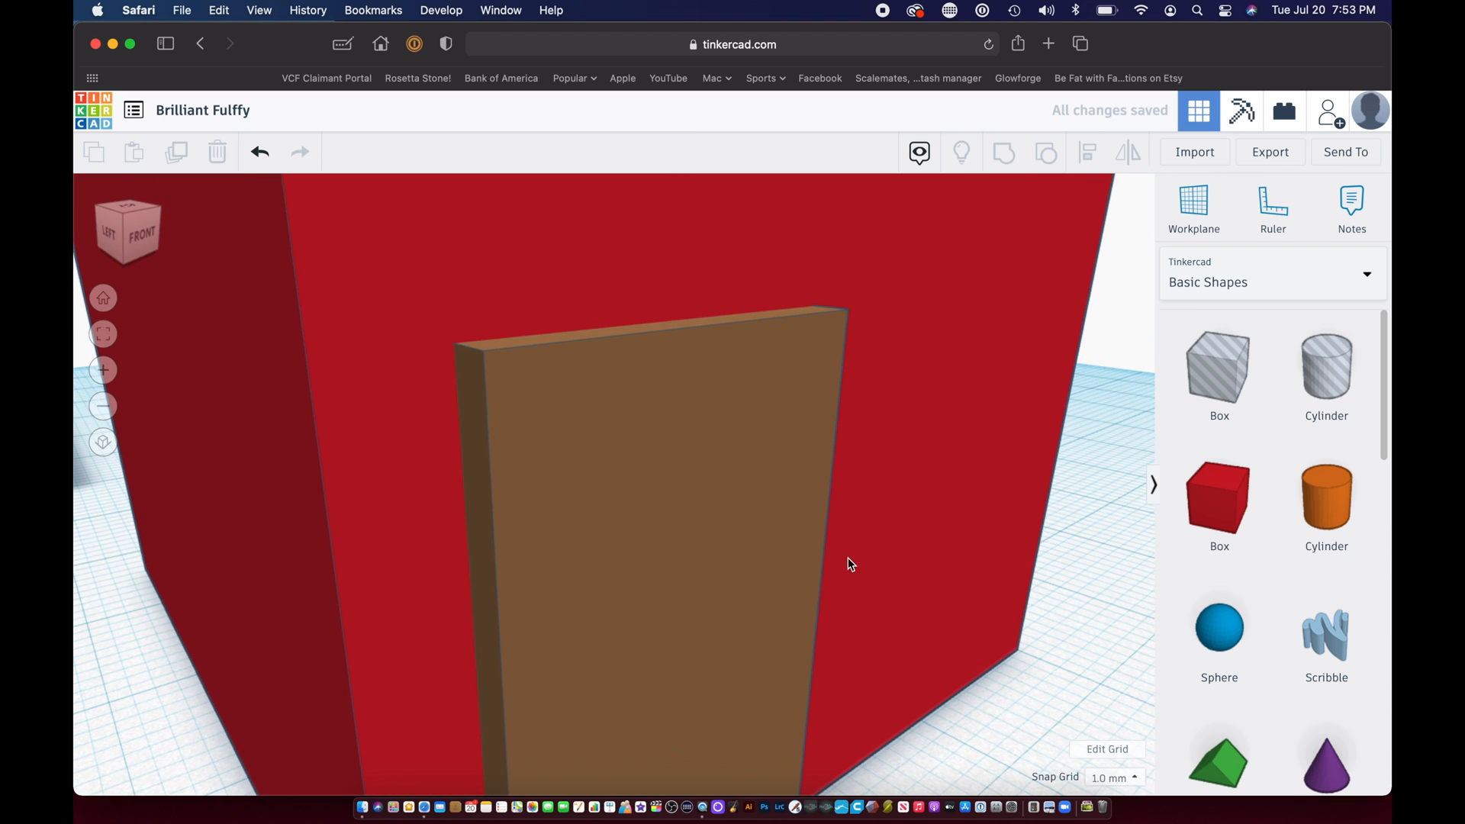
pyautogui.scroll(-3, 848, 564)
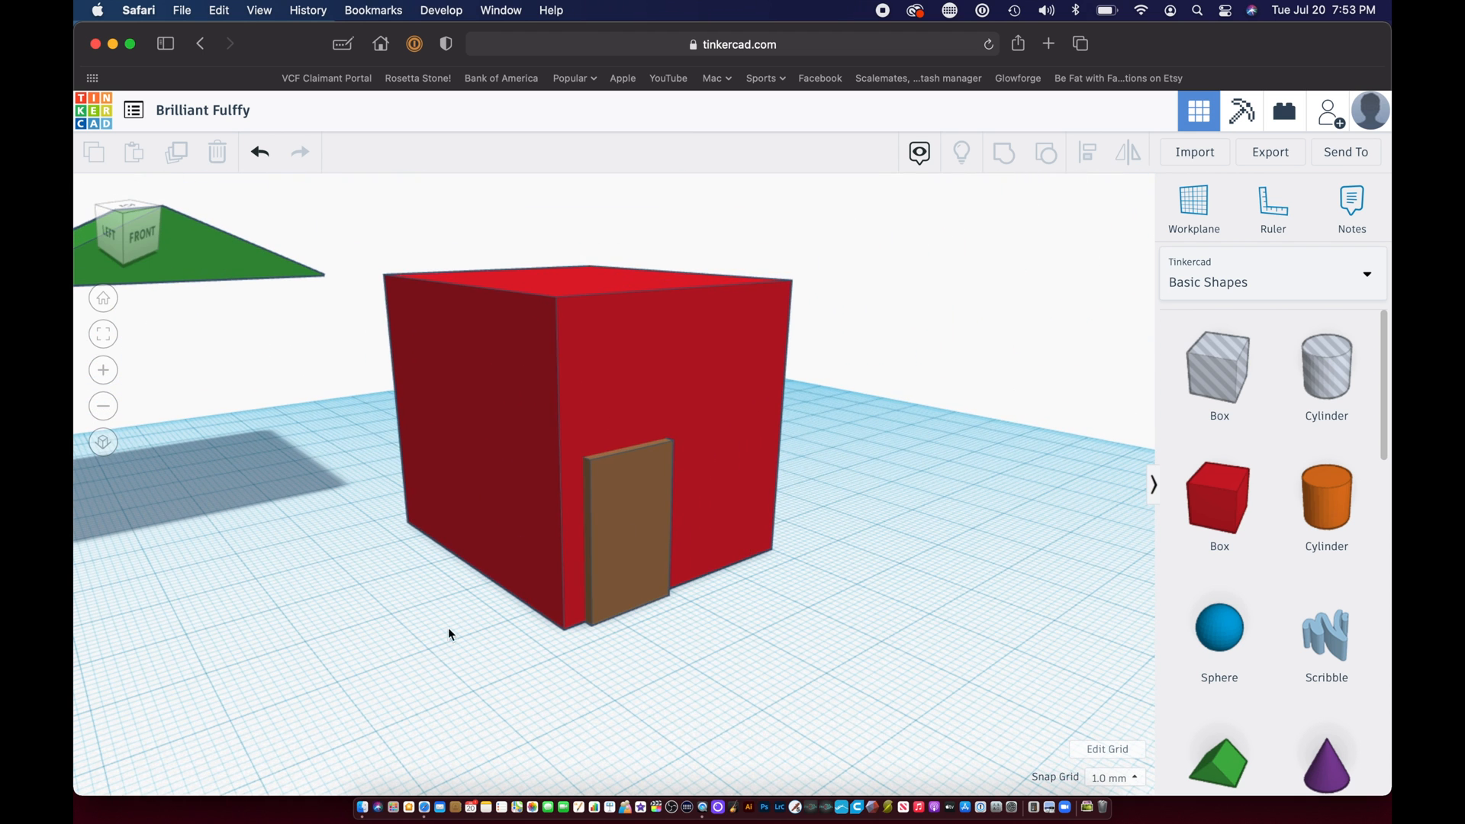
pyautogui.moveTo(474, 391); pyautogui.dragTo(477, 393)
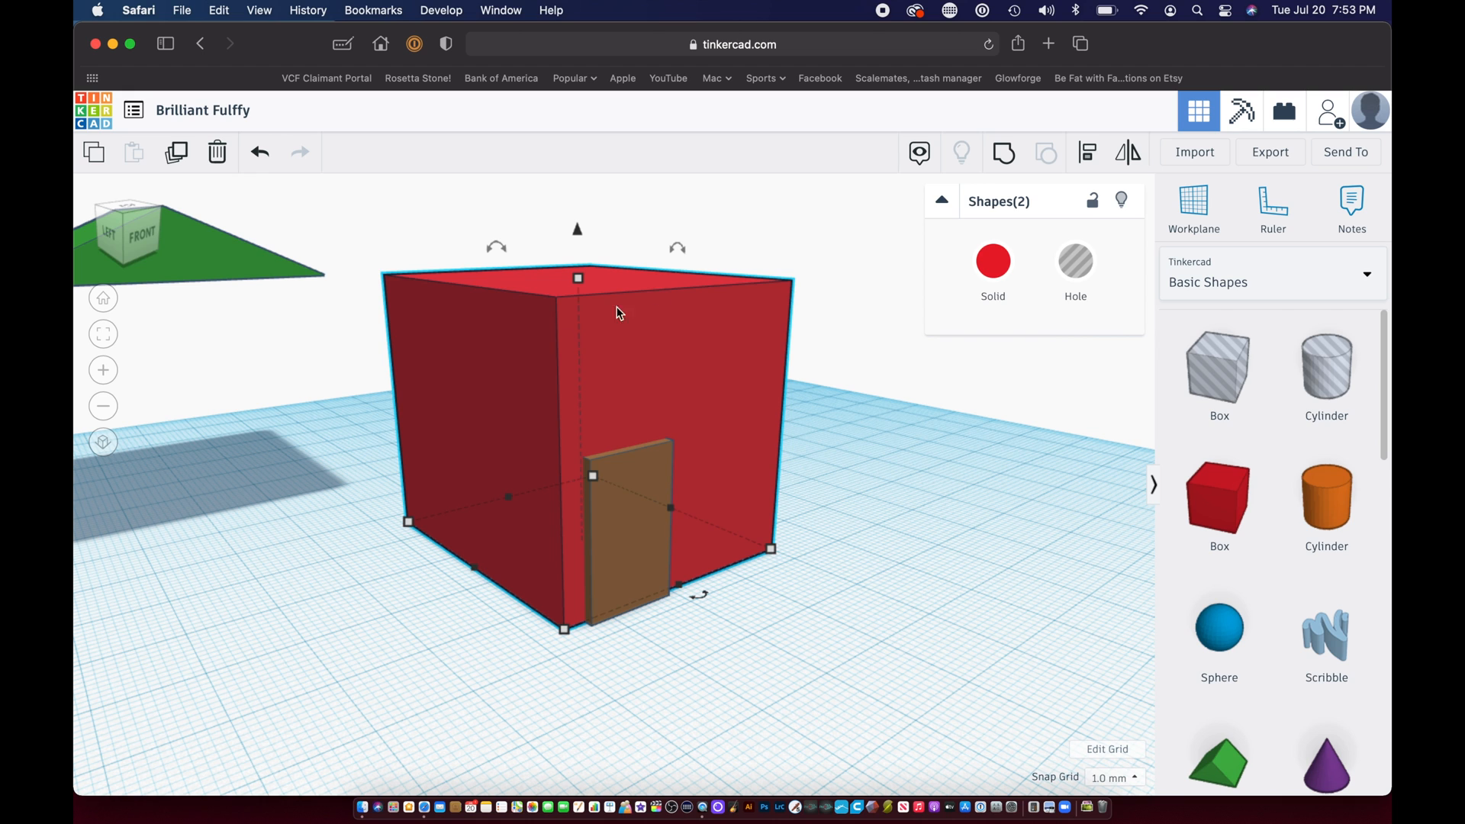
pyautogui.click(1004, 154)
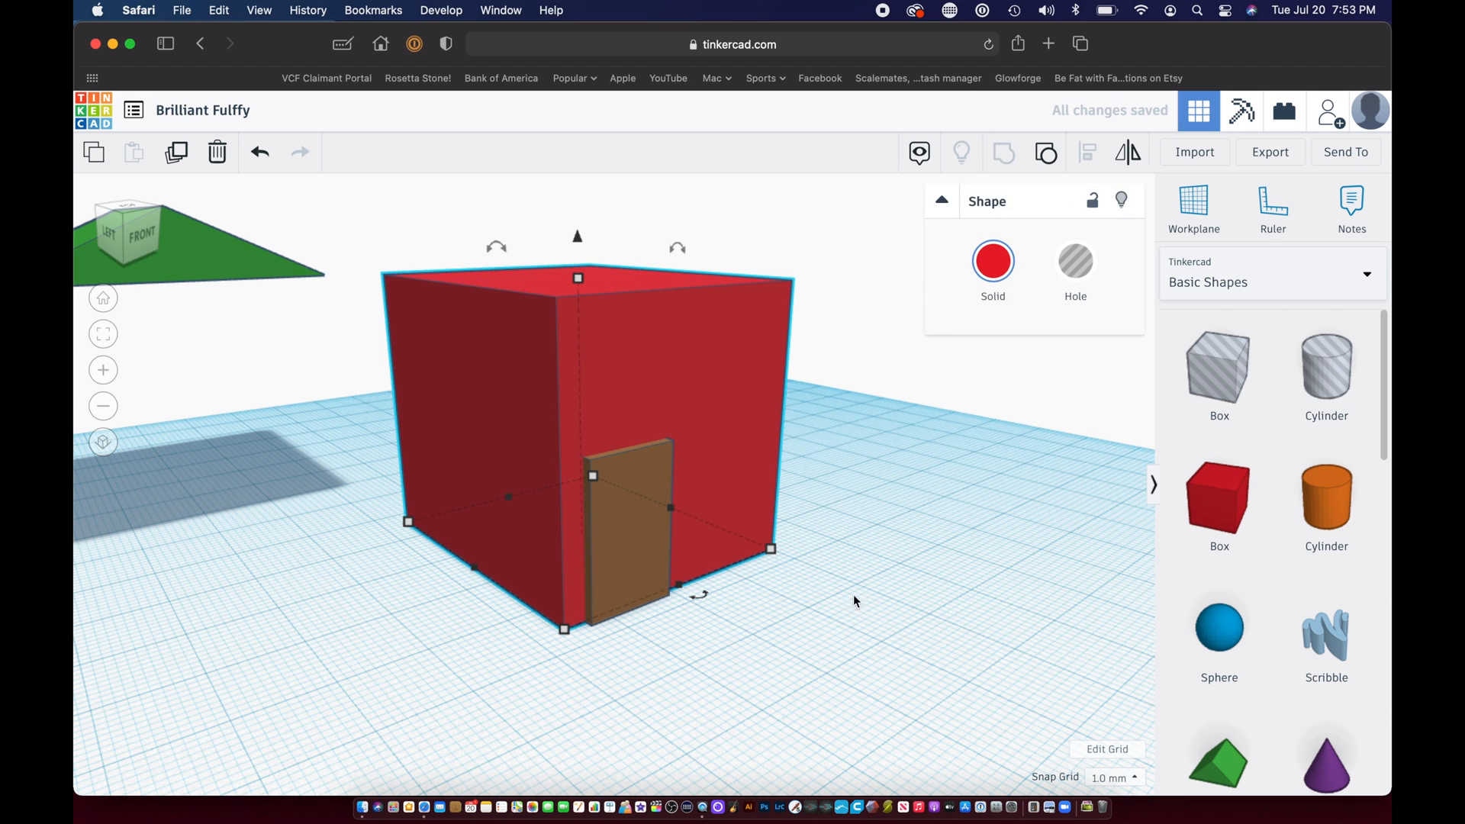
pyautogui.moveTo(826, 648); pyautogui.dragTo(818, 527, button='right')
pyautogui.scroll(5, 819, 533)
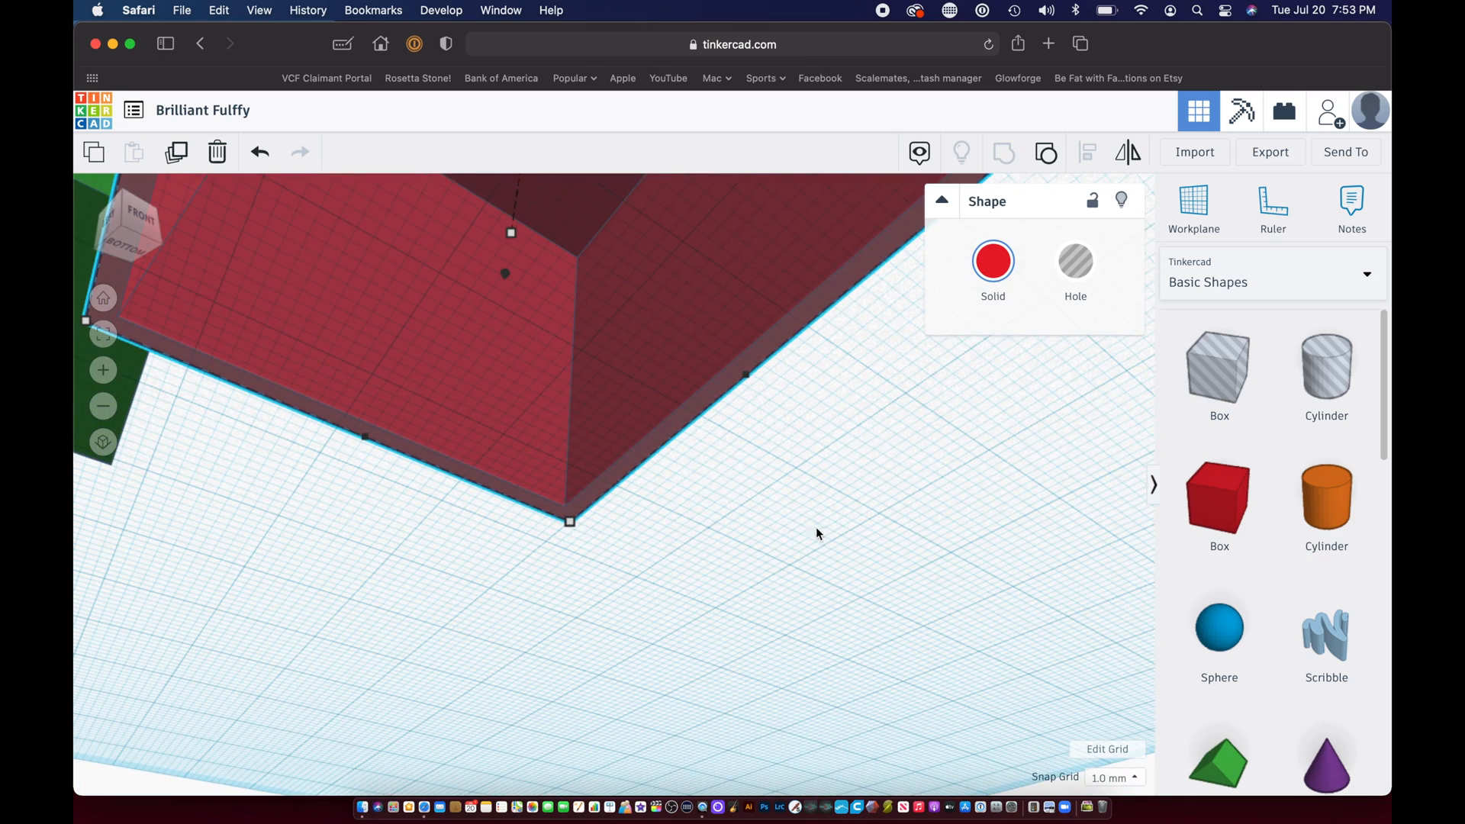
pyautogui.moveTo(743, 432); pyautogui.dragTo(761, 551)
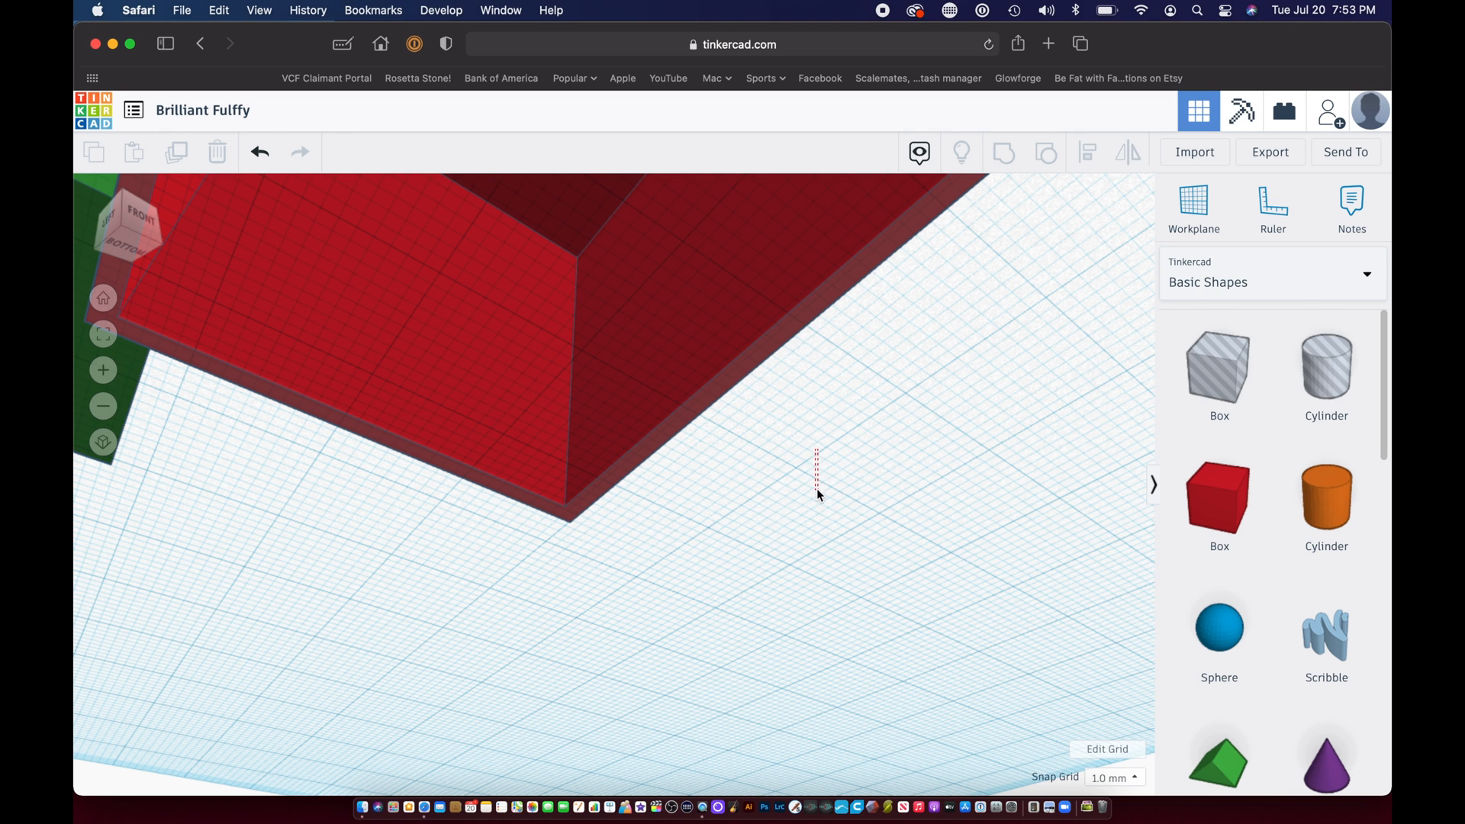
pyautogui.moveTo(817, 496)
pyautogui.mouseDown(button='right')
pyautogui.moveTo(823, 526)
pyautogui.moveTo(831, 491)
pyautogui.mouseUp(button='right')
pyautogui.scroll(-10, 831, 498)
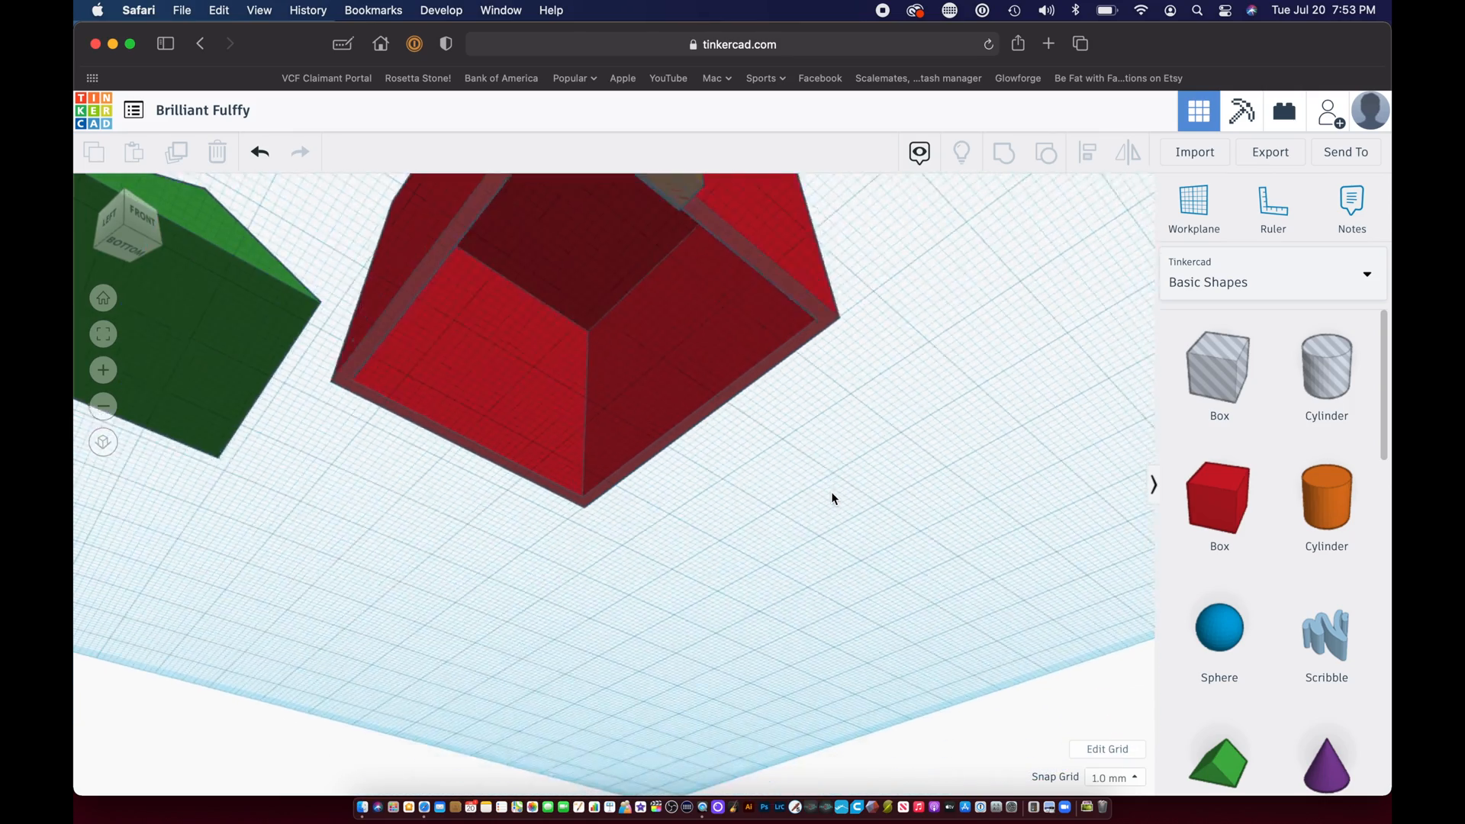
pyautogui.moveTo(848, 401); pyautogui.dragTo(757, 539, button='right')
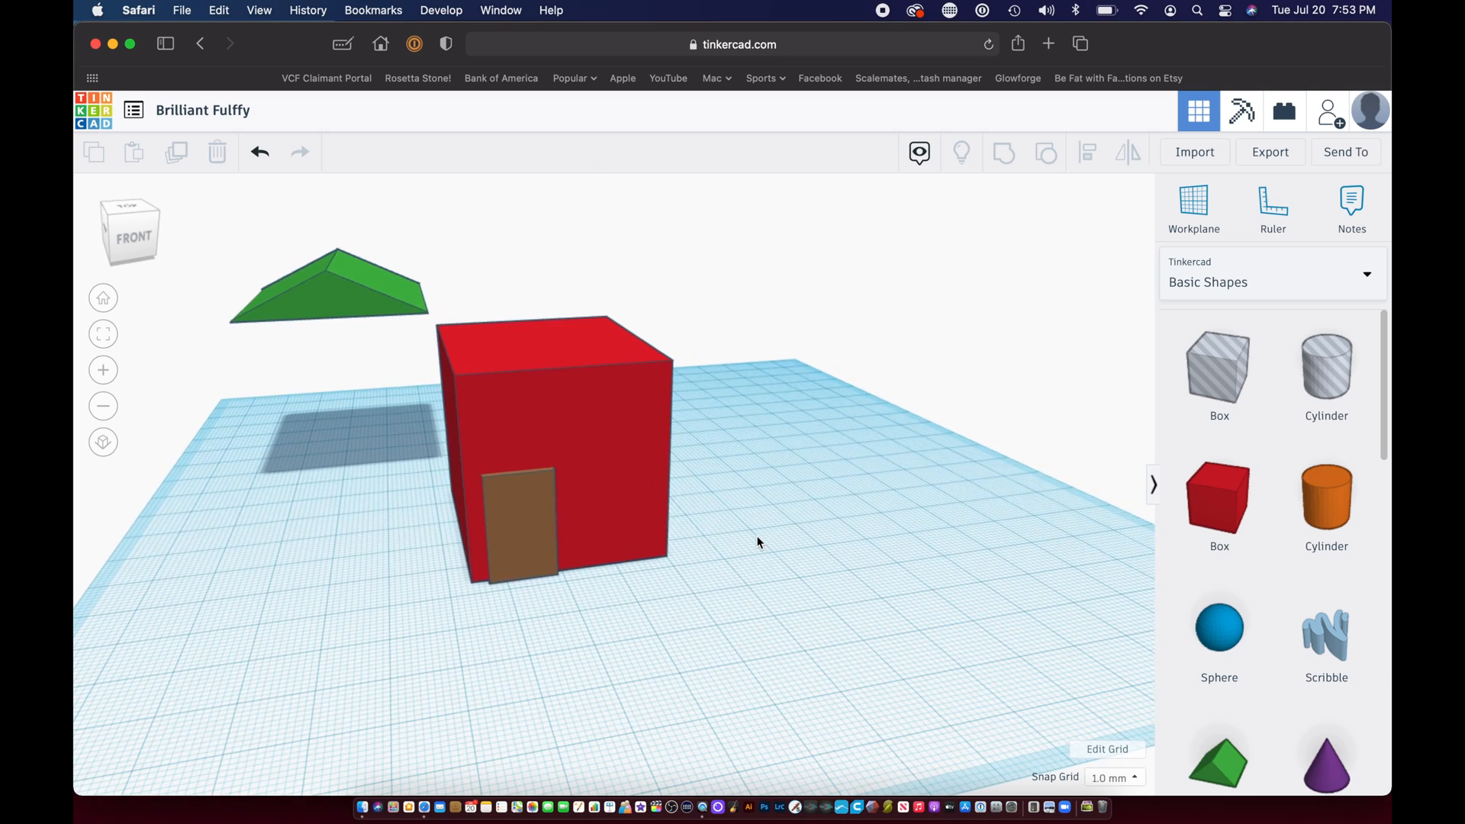
# Step: Place a hole box about 14 mm wide through the front wall beside the door and reduce its depth to a thin slab
pyautogui.scroll(8, 758, 542)
pyautogui.scroll(6, 757, 543)
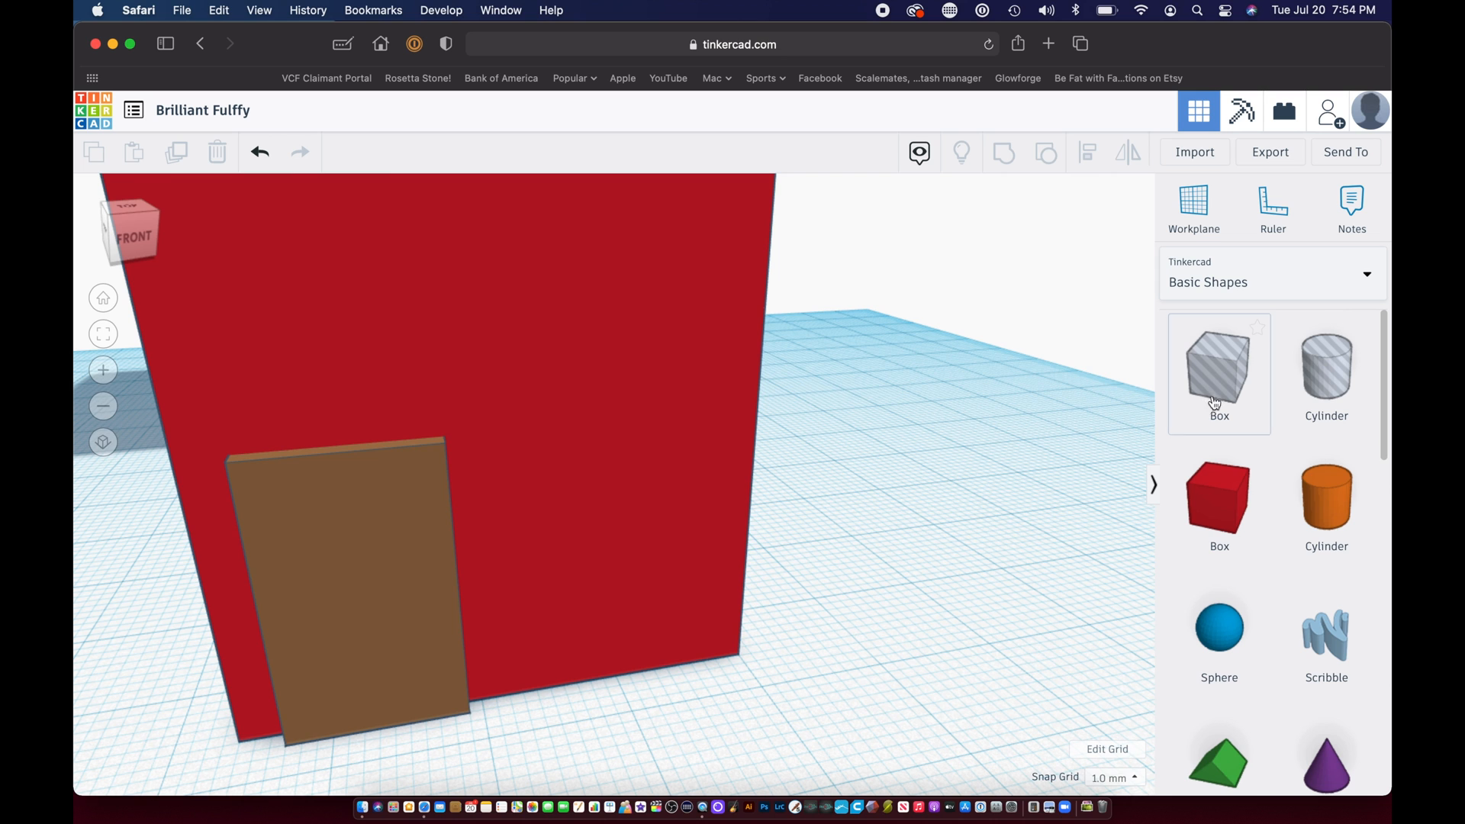
pyautogui.moveTo(1224, 369); pyautogui.dragTo(654, 650)
pyautogui.moveTo(837, 708); pyautogui.dragTo(733, 685)
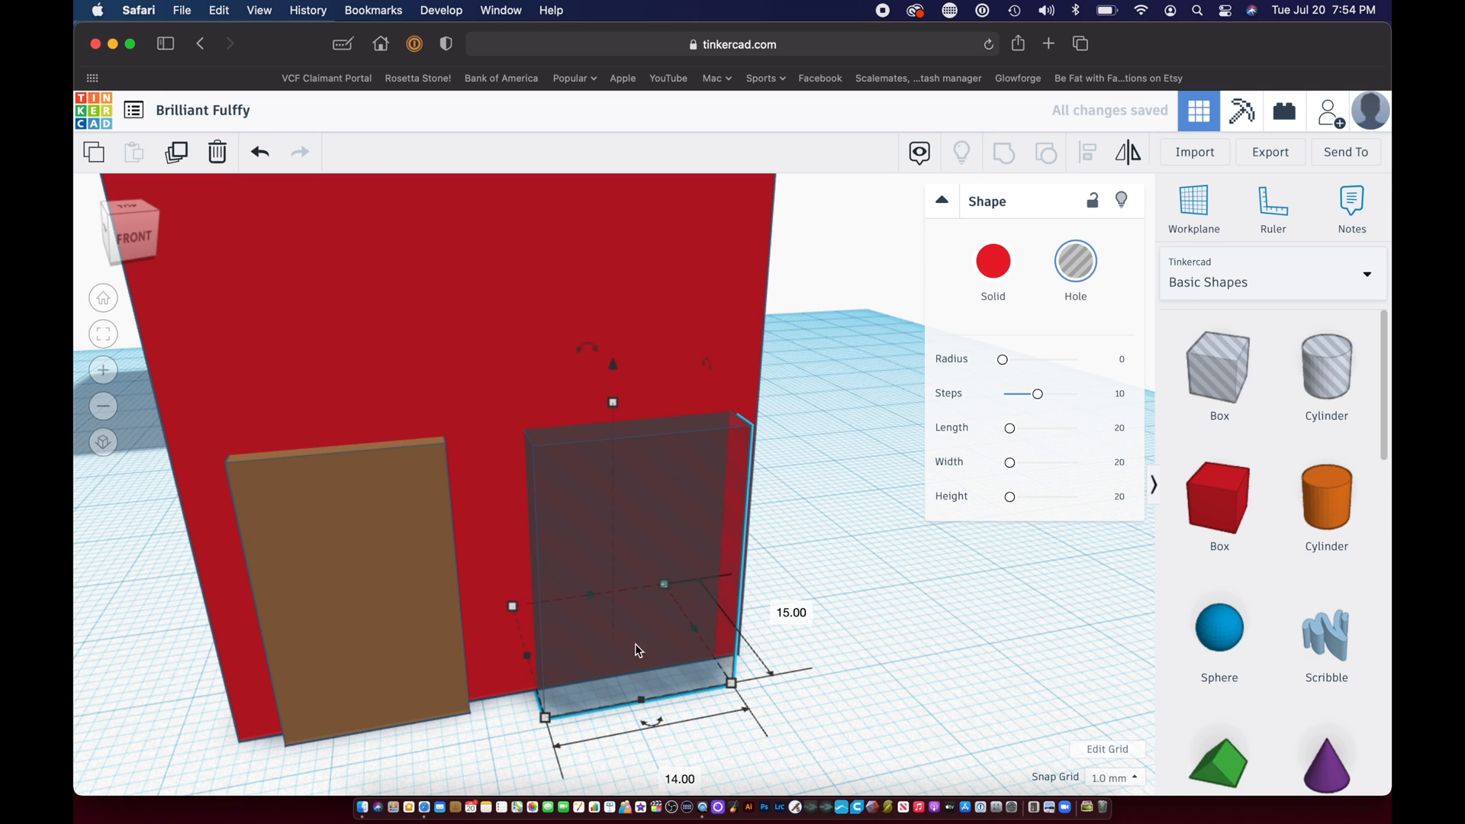
pyautogui.moveTo(516, 610)
pyautogui.moveTo(516, 609); pyautogui.dragTo(525, 690)
pyautogui.moveTo(668, 682); pyautogui.dragTo(655, 666)
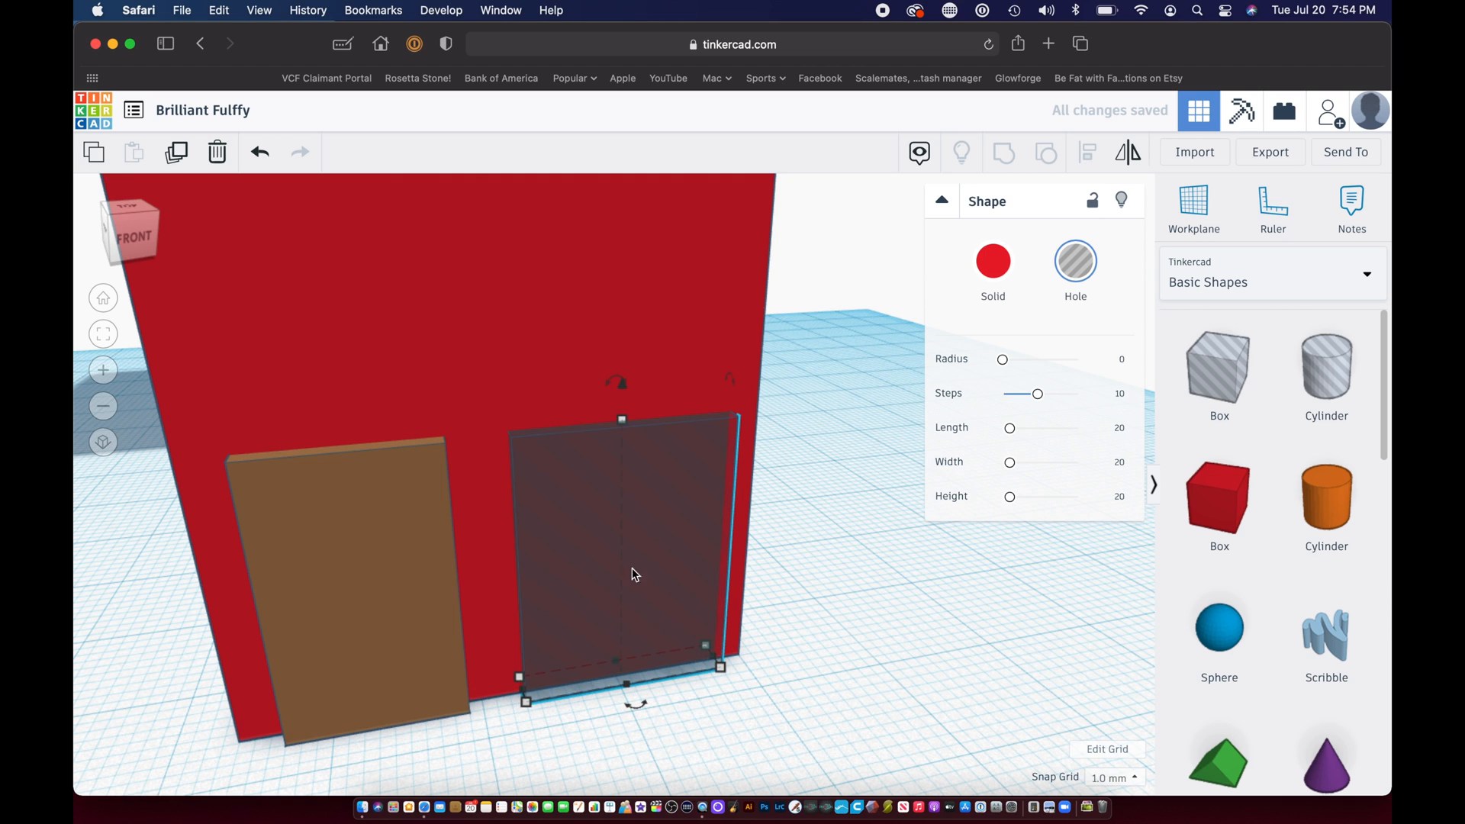
# Step: Set the wall hole's height to 11 mm, raise it to window level and shift it 1 mm towards the door
pyautogui.moveTo(622, 418); pyautogui.dragTo(622, 536)
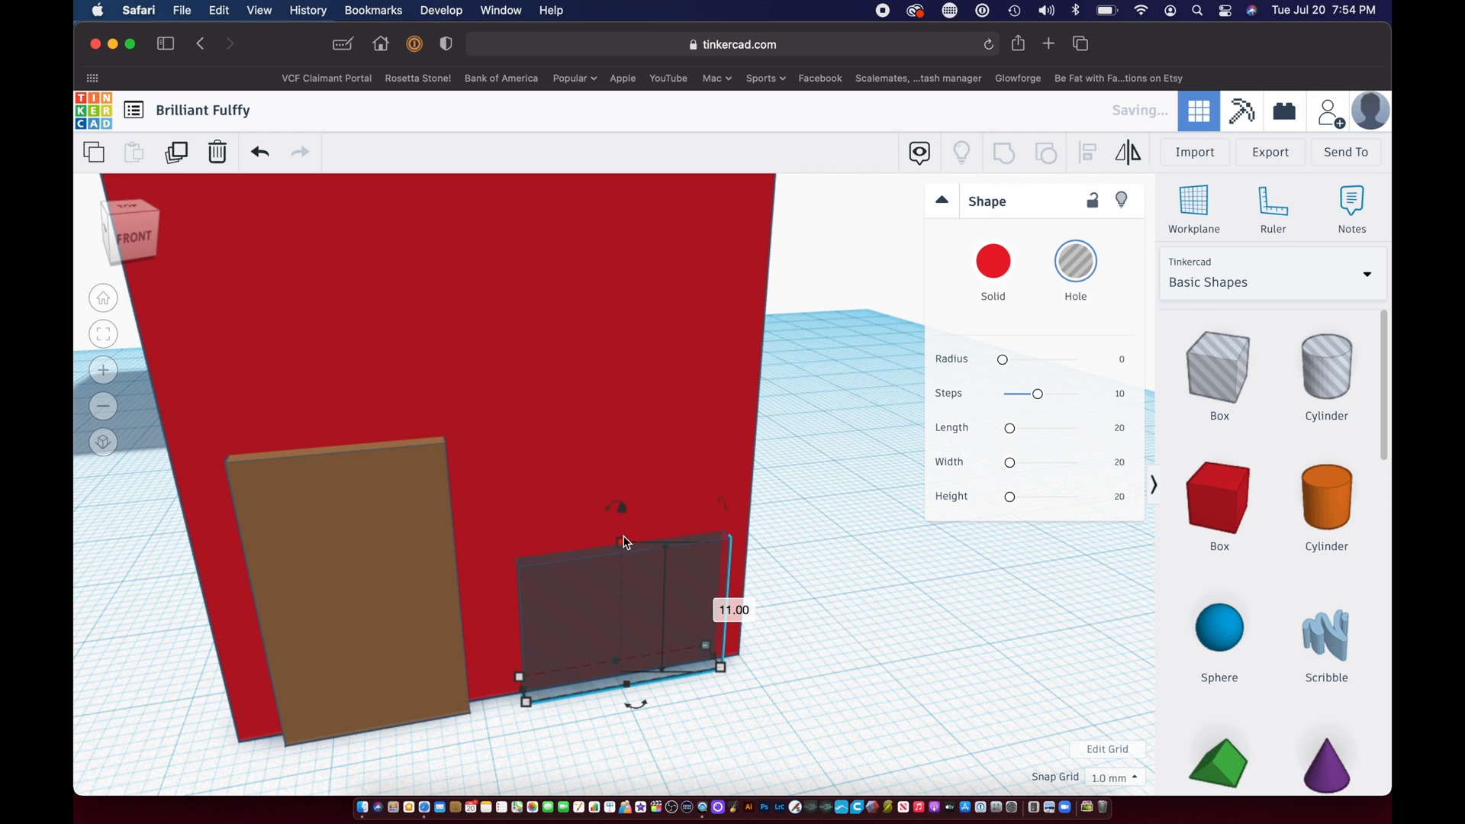
pyautogui.moveTo(621, 507); pyautogui.dragTo(592, 396)
pyautogui.moveTo(648, 491); pyautogui.dragTo(630, 492)
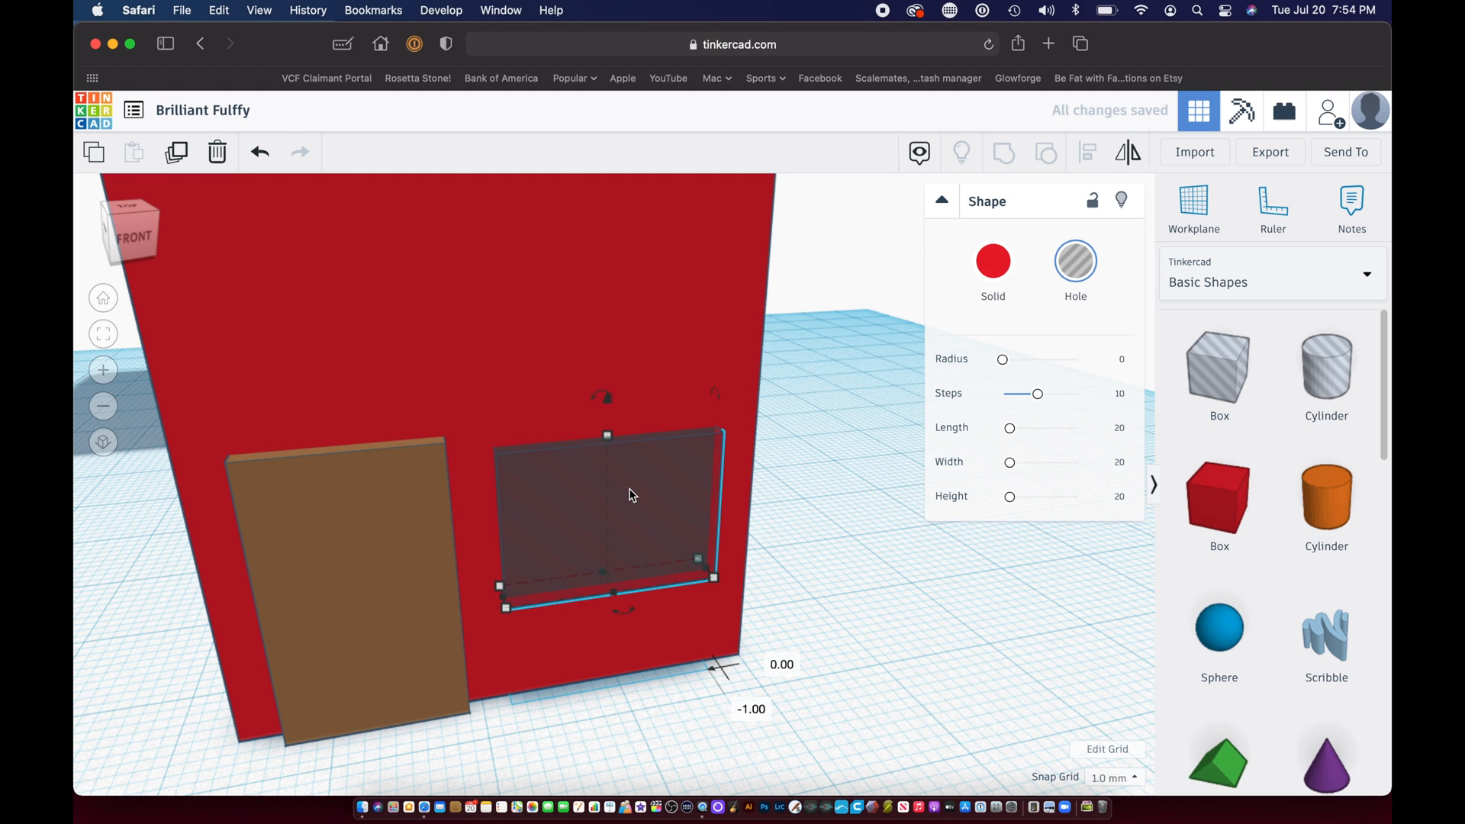
# Step: Group the hole box with the red house body to cut the window opening, and view it from an angle
pyautogui.keyDown('shift'); pyautogui.click(681, 492); pyautogui.keyUp('shift')
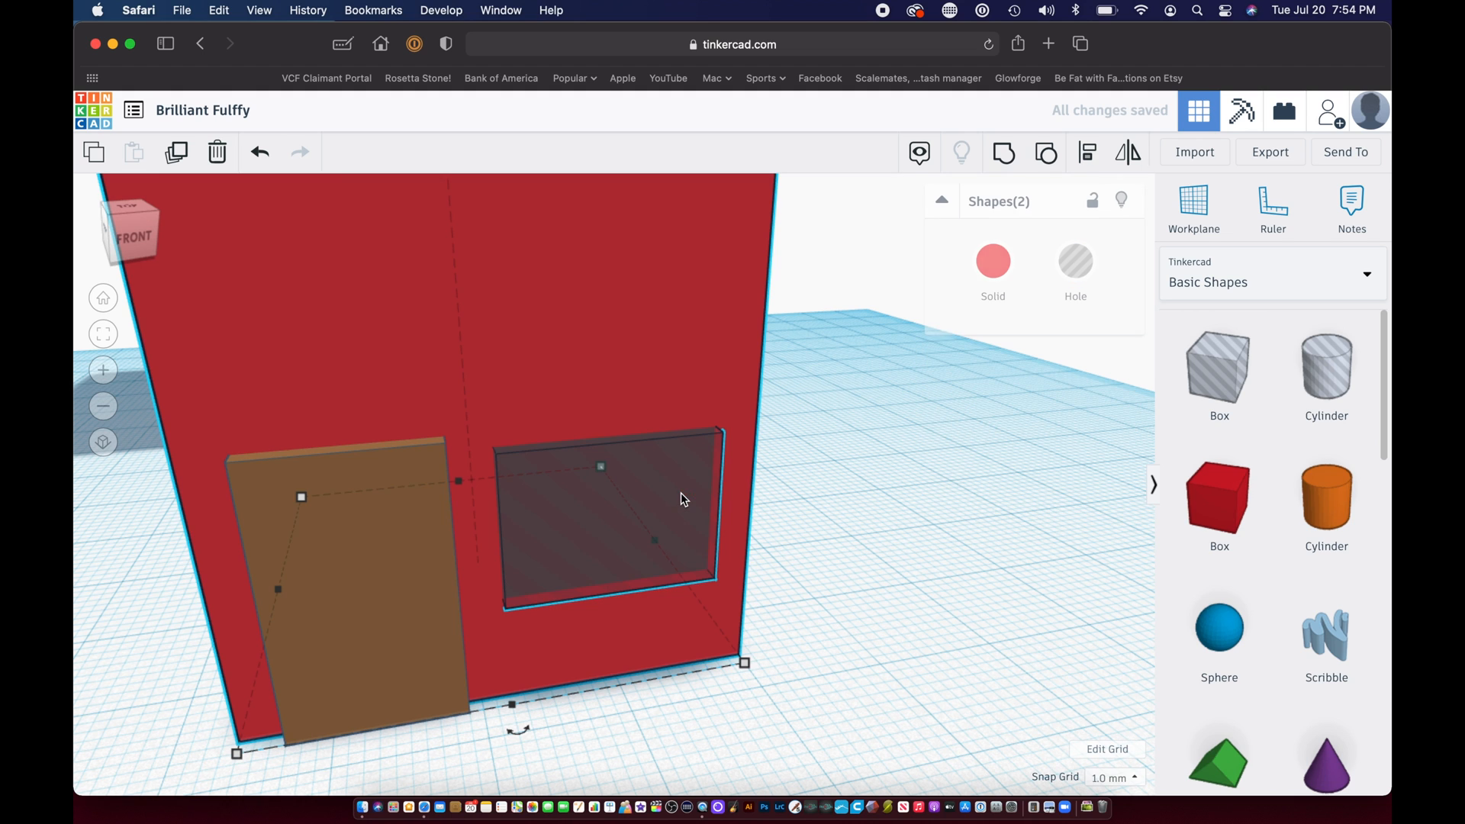
pyautogui.click(1004, 152)
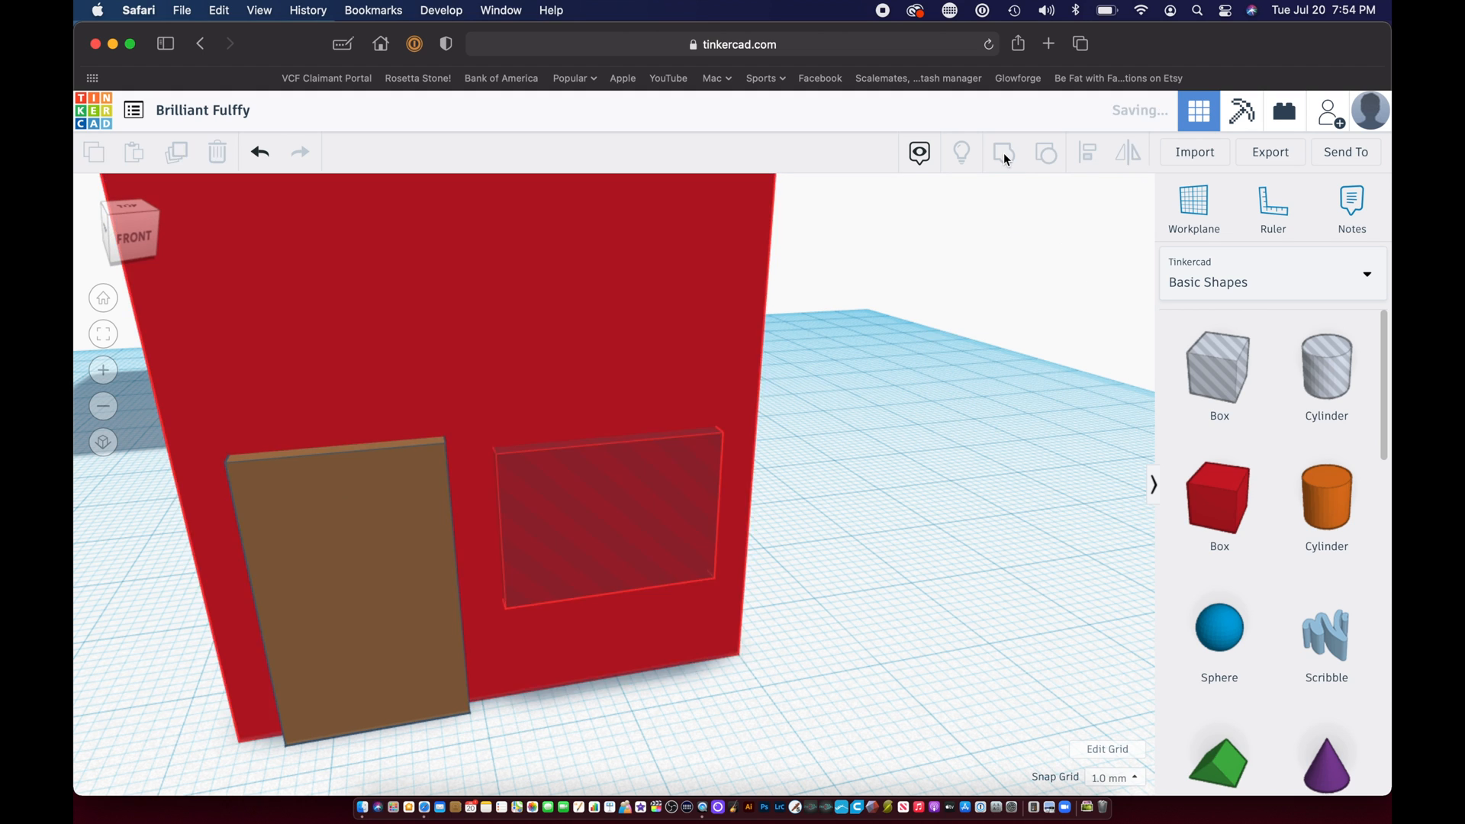
pyautogui.click(853, 526)
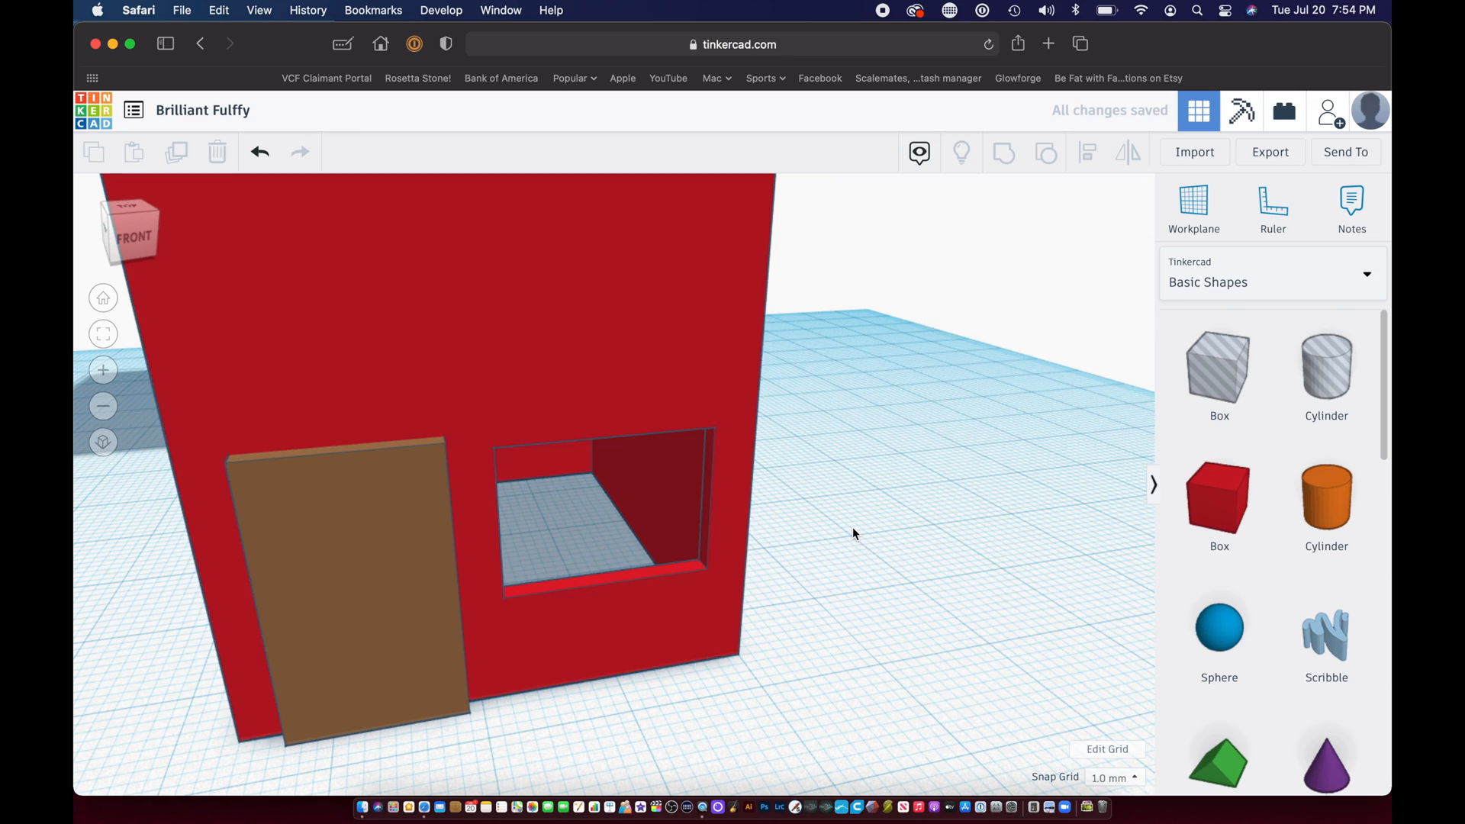
pyautogui.moveTo(844, 520); pyautogui.dragTo(899, 527, button='right')
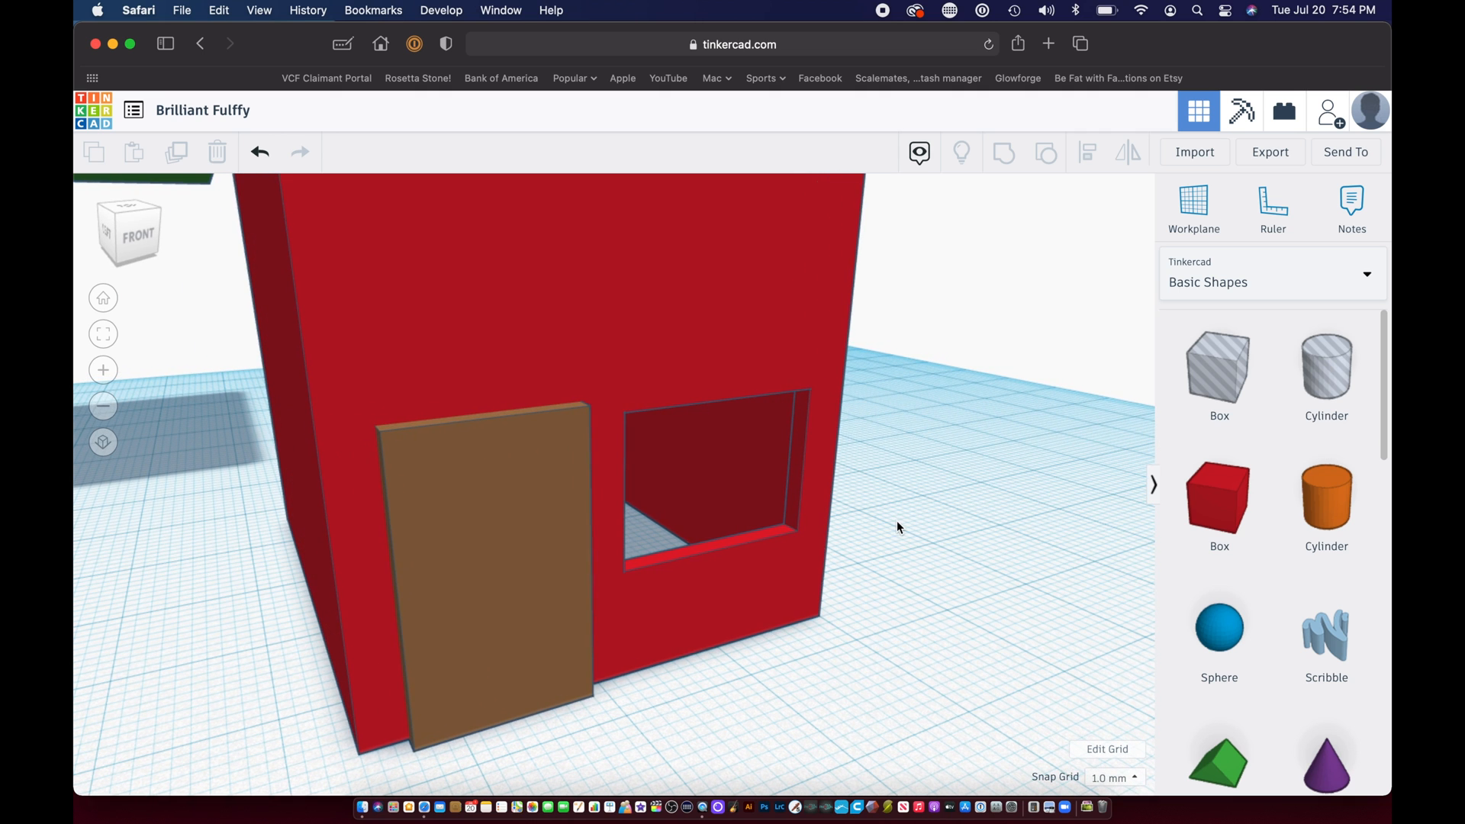
# Step: Add a sphere in front of the window and shrink it to 6 by 6 mm
pyautogui.moveTo(1228, 624); pyautogui.dragTo(766, 692)
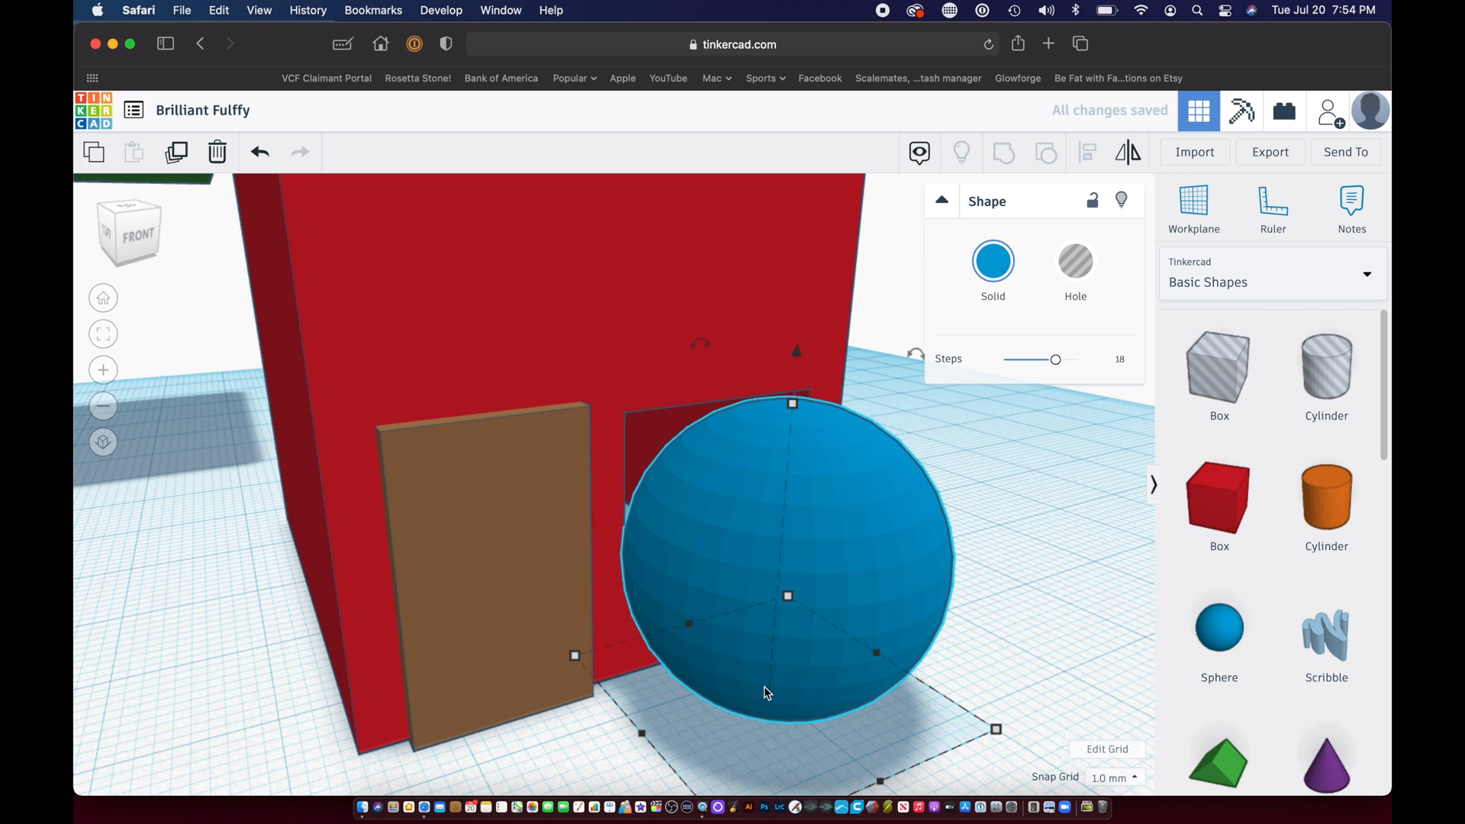
pyautogui.moveTo(993, 728); pyautogui.dragTo(687, 676)
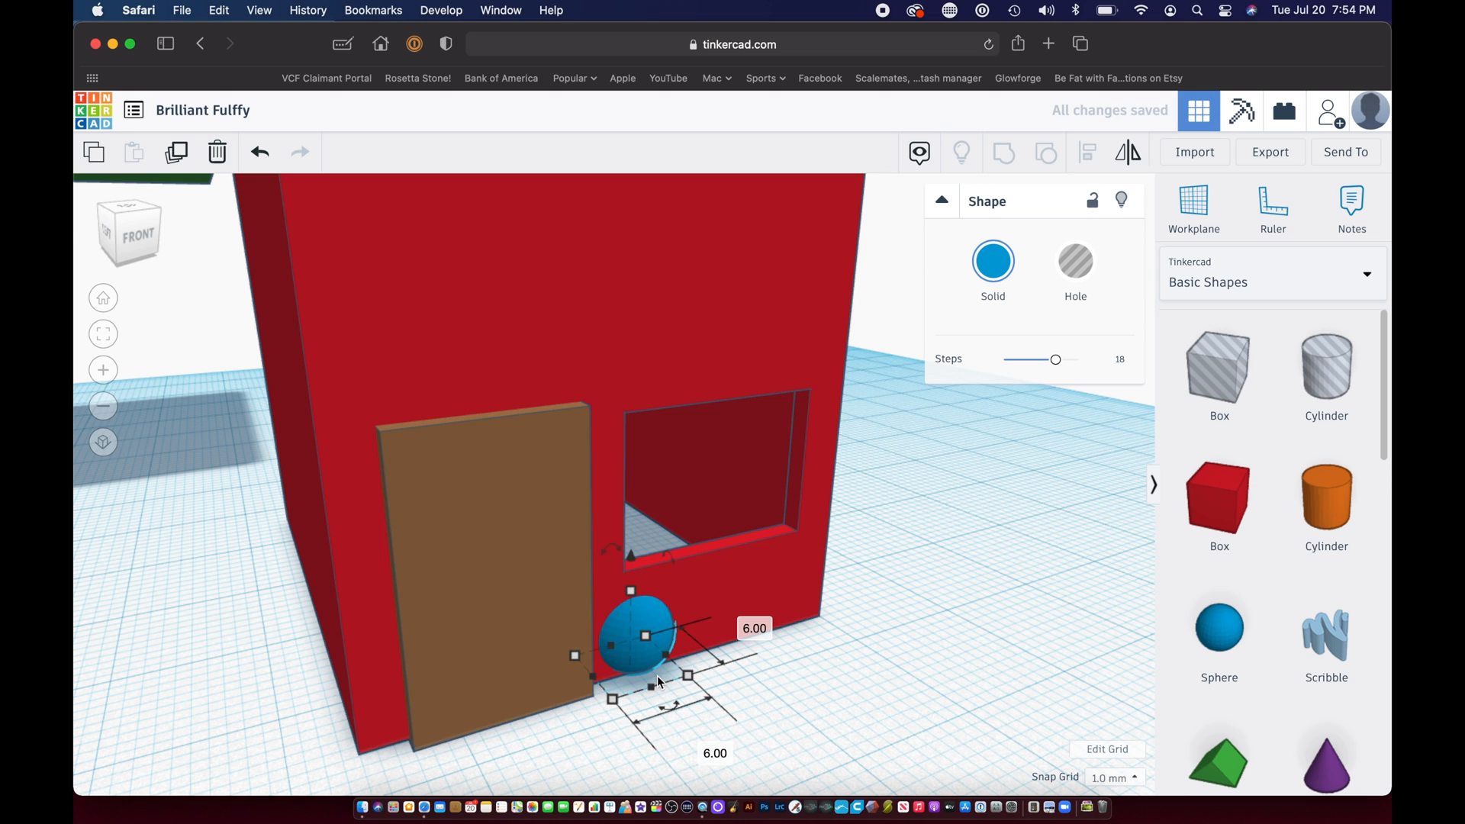
pyautogui.click(845, 698)
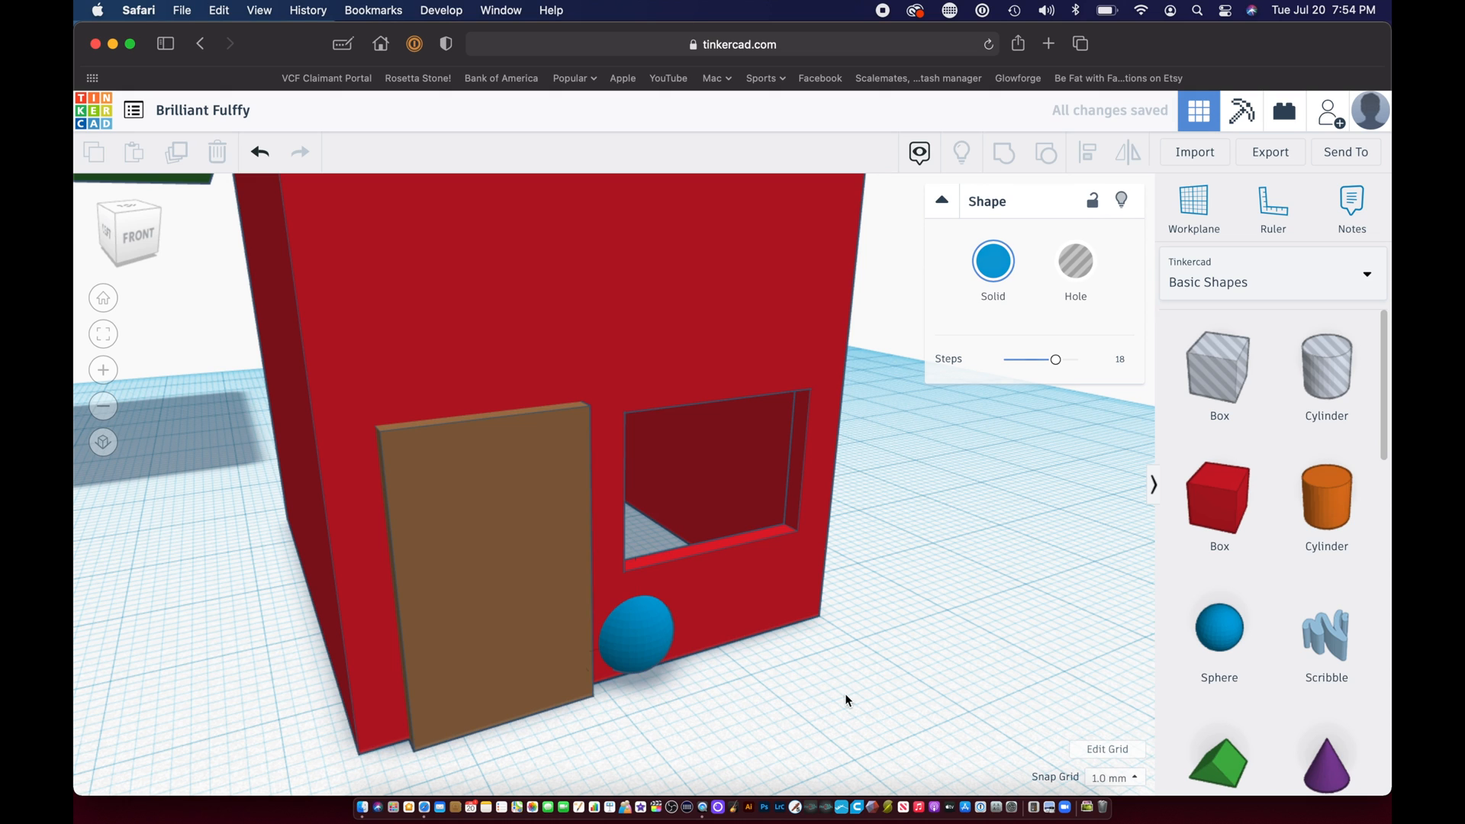
# Step: Move the sphere 11 mm sideways and 15 mm forward, clear of the house, and shrink it to 2 mm
pyautogui.click(633, 658)
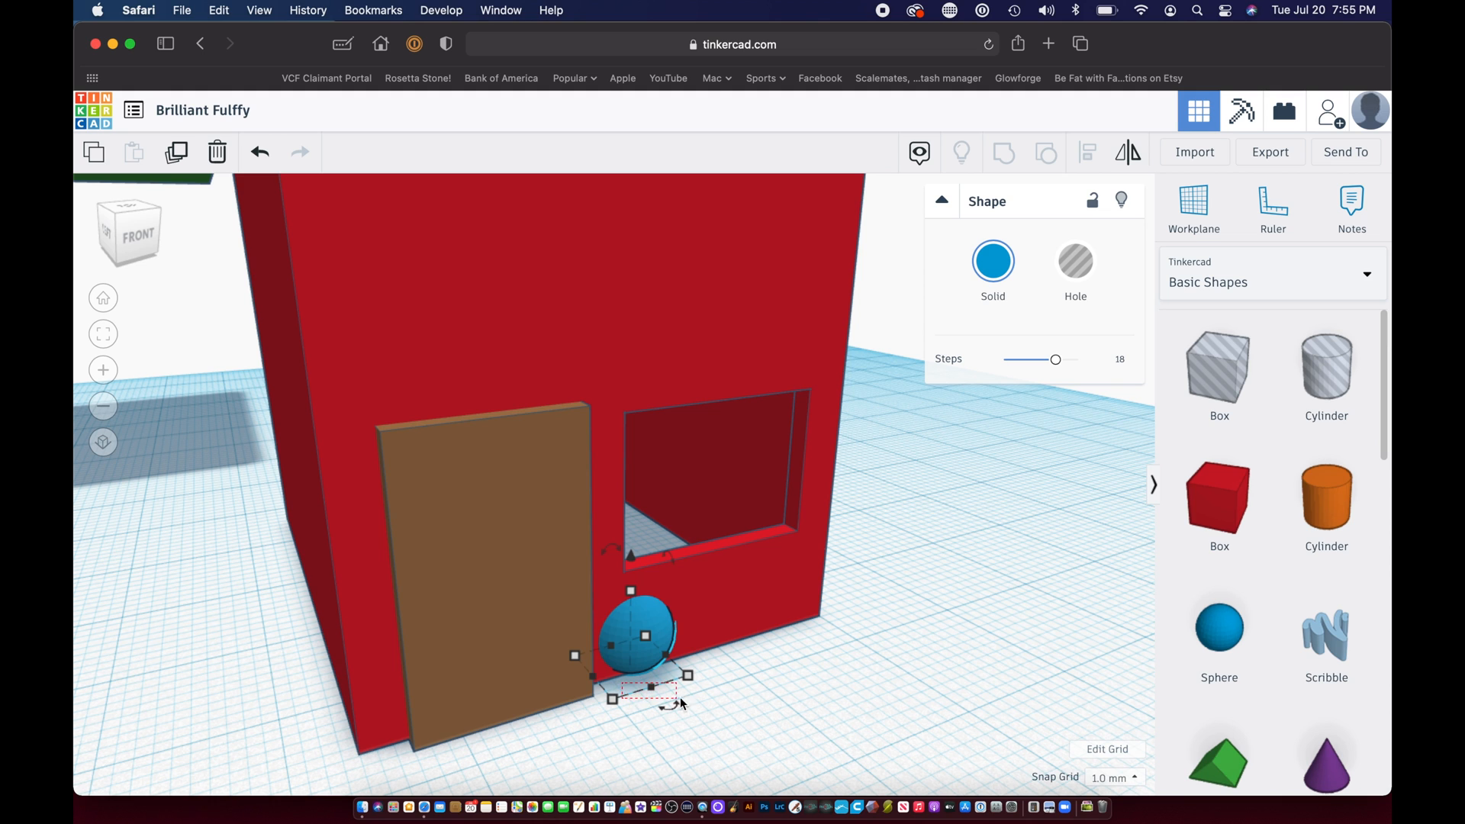
pyautogui.click(721, 697)
pyautogui.click(640, 649)
pyautogui.moveTo(636, 649); pyautogui.dragTo(929, 738)
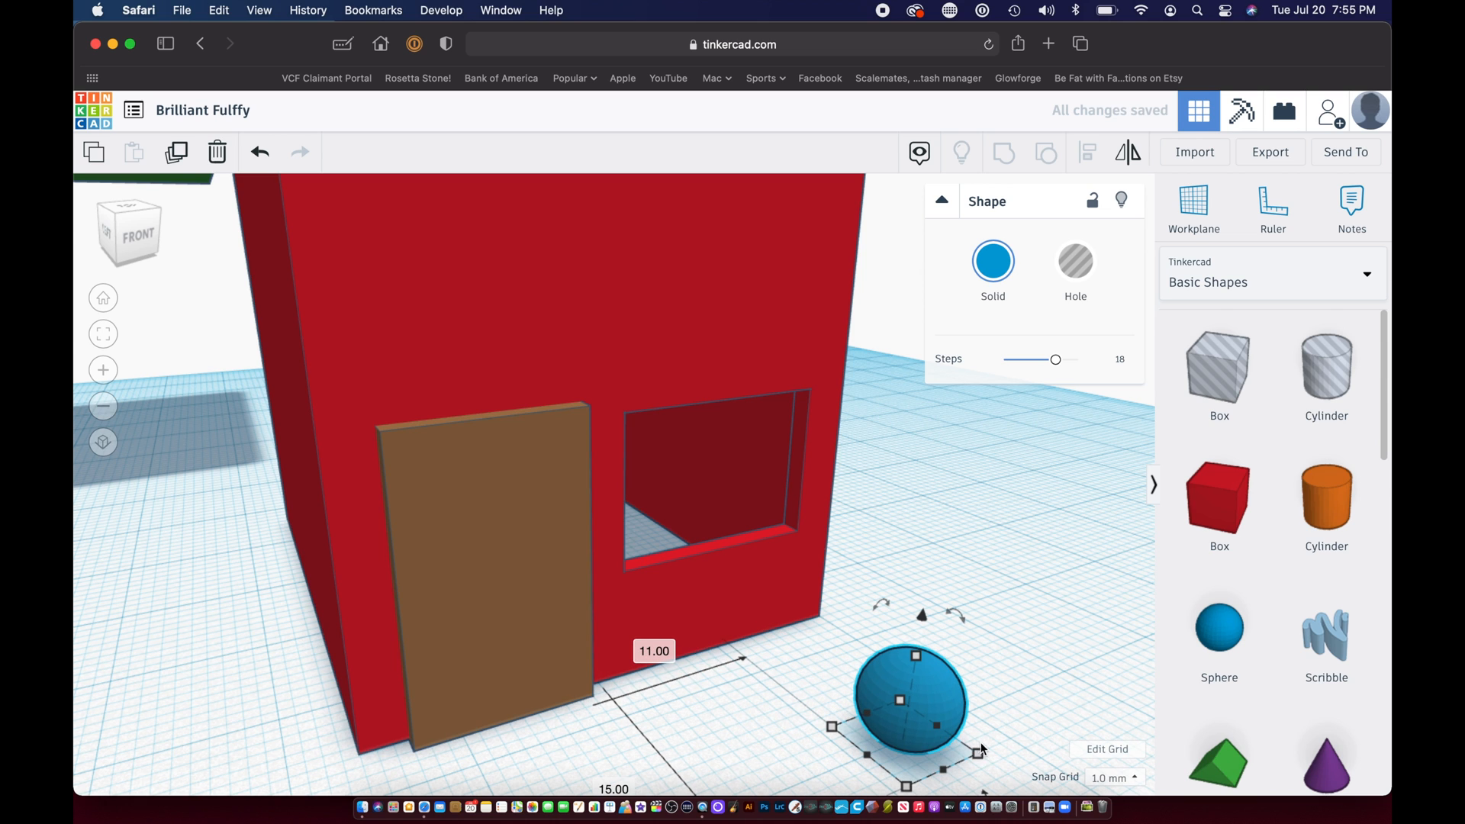
pyautogui.moveTo(980, 754); pyautogui.dragTo(852, 714)
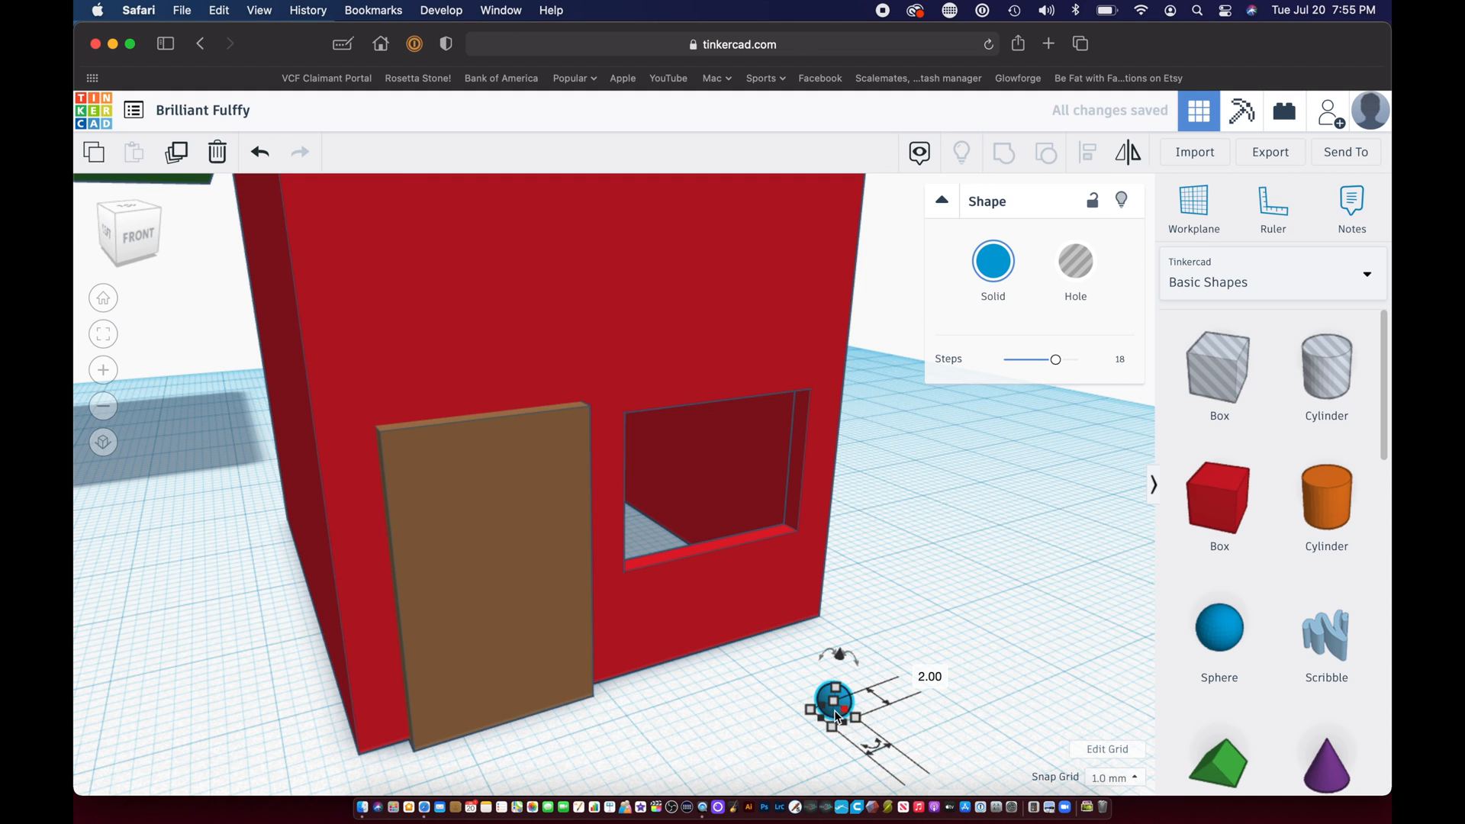
# Step: Position the small sphere as a doorknob on the door's window-side edge, raised 9 mm above the workplane
pyautogui.moveTo(837, 717); pyautogui.dragTo(556, 523)
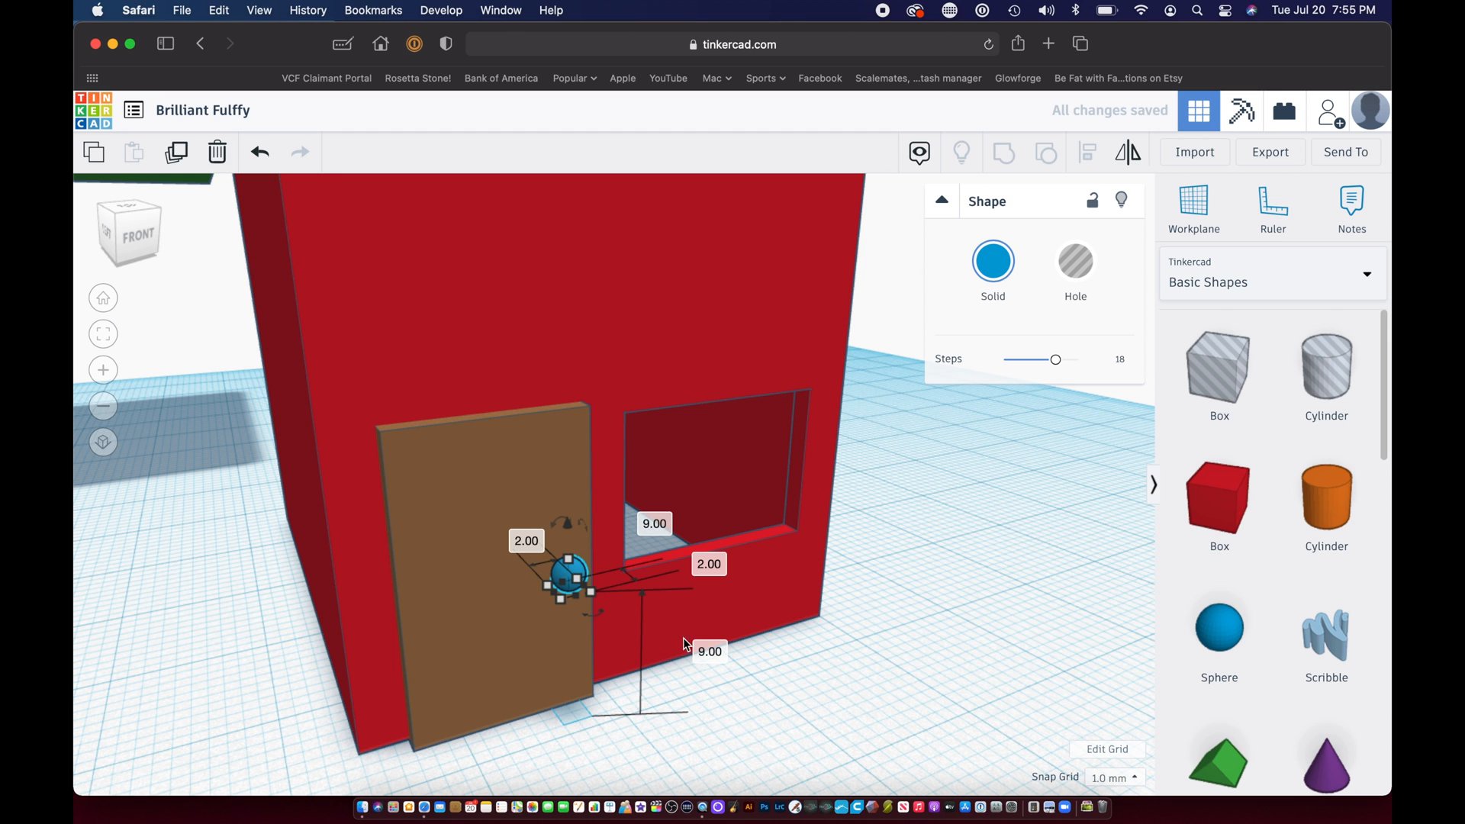
pyautogui.scroll(5, 578, 581)
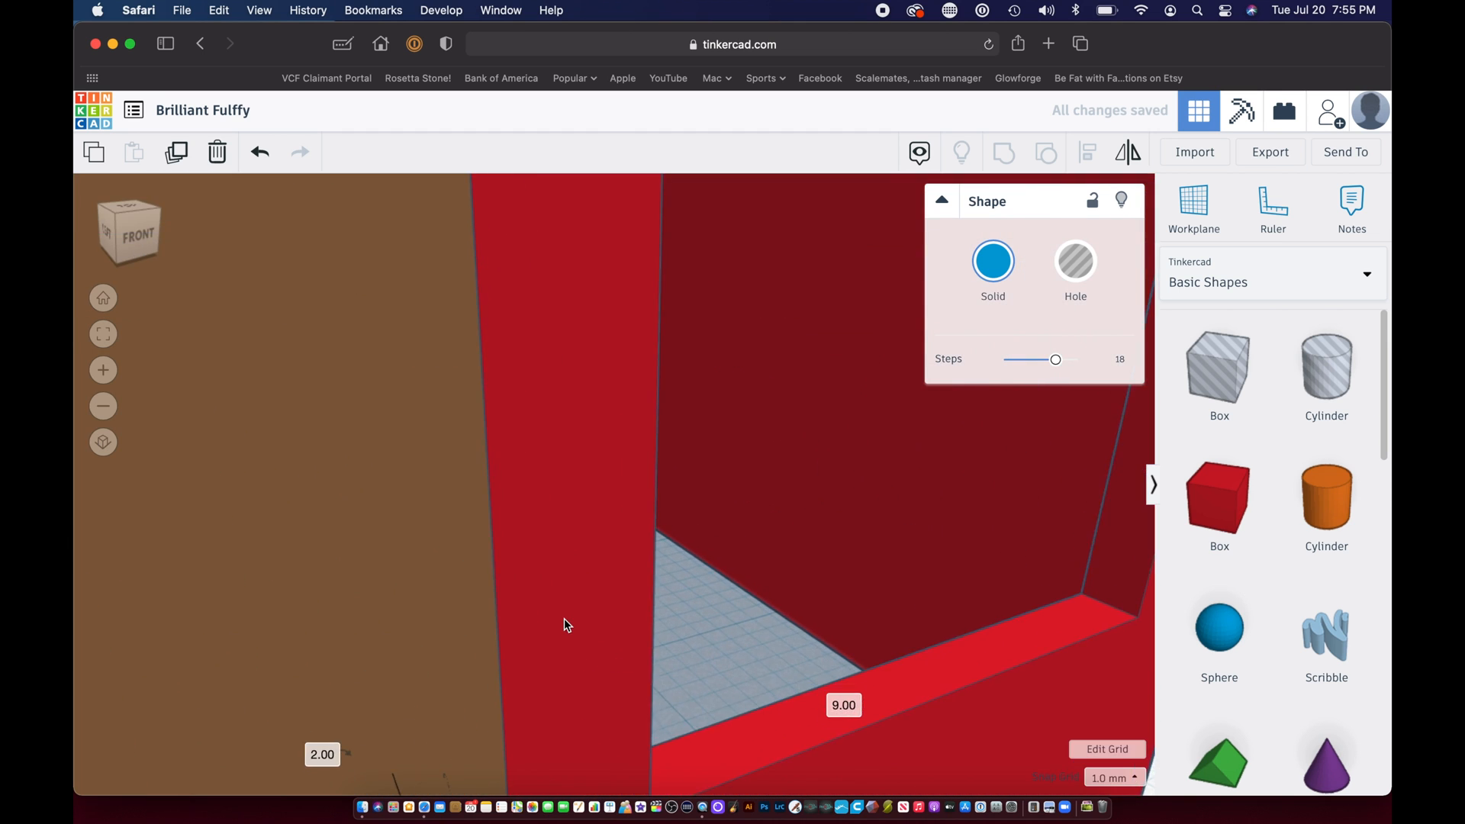
pyautogui.scroll(-2, 564, 617)
pyautogui.scroll(-3, 564, 617)
pyautogui.click(675, 697)
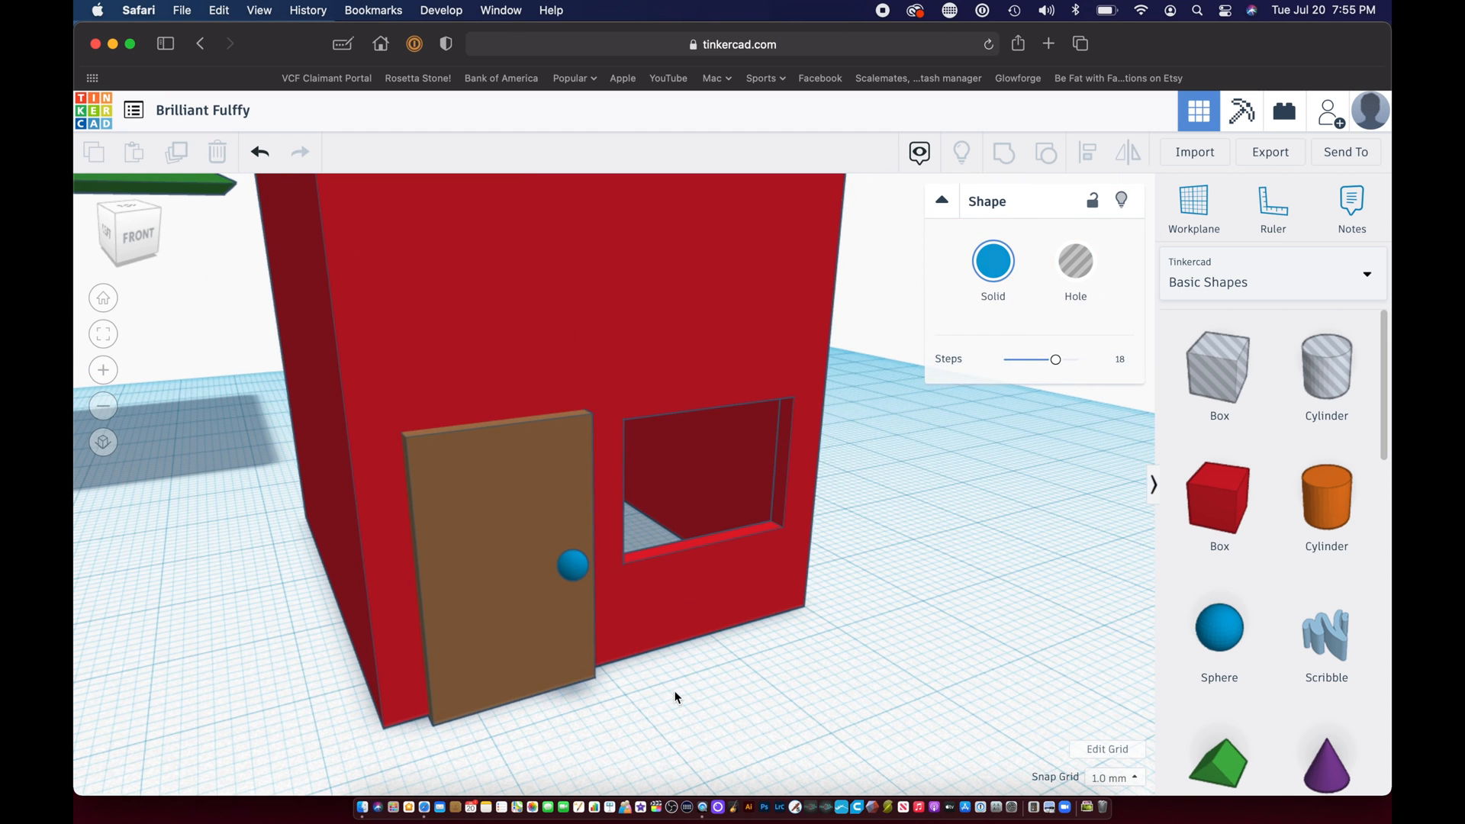
# Step: Push the doorknob sphere slightly back so that it sits partly embedded in the door
pyautogui.click(578, 582)
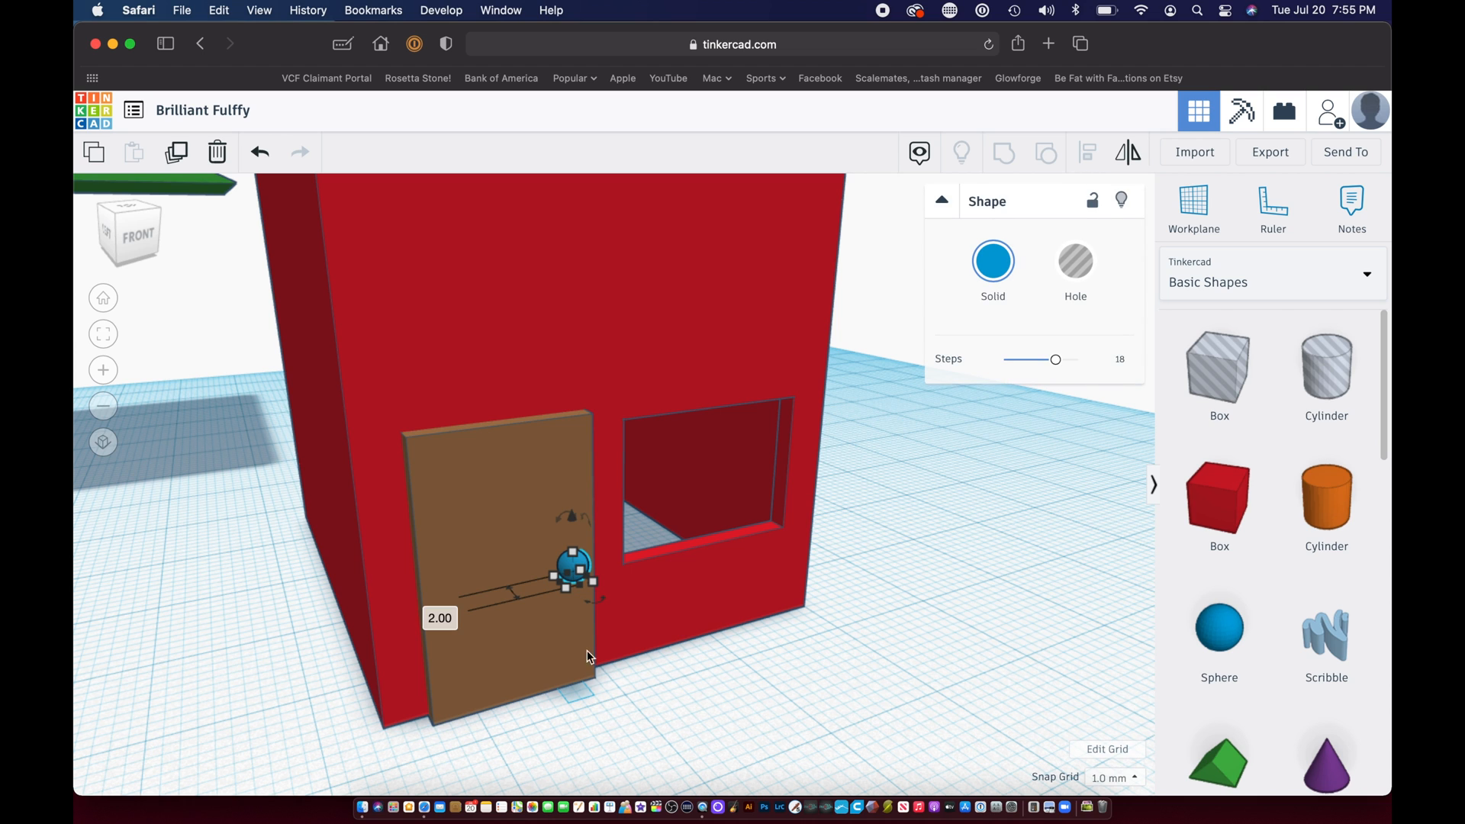
pyautogui.click(577, 692)
pyautogui.scroll(5, 576, 621)
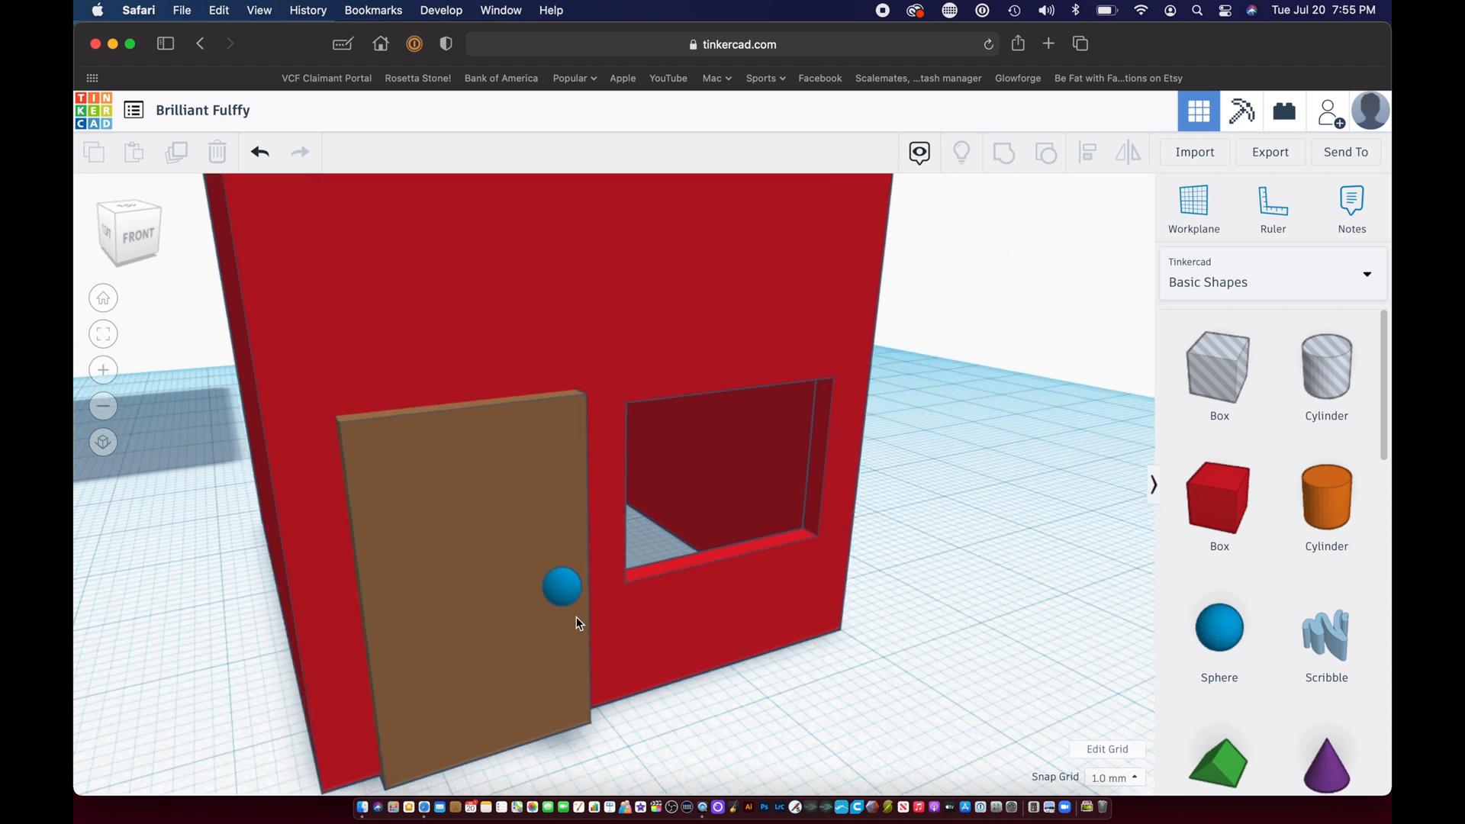
pyautogui.click(510, 690)
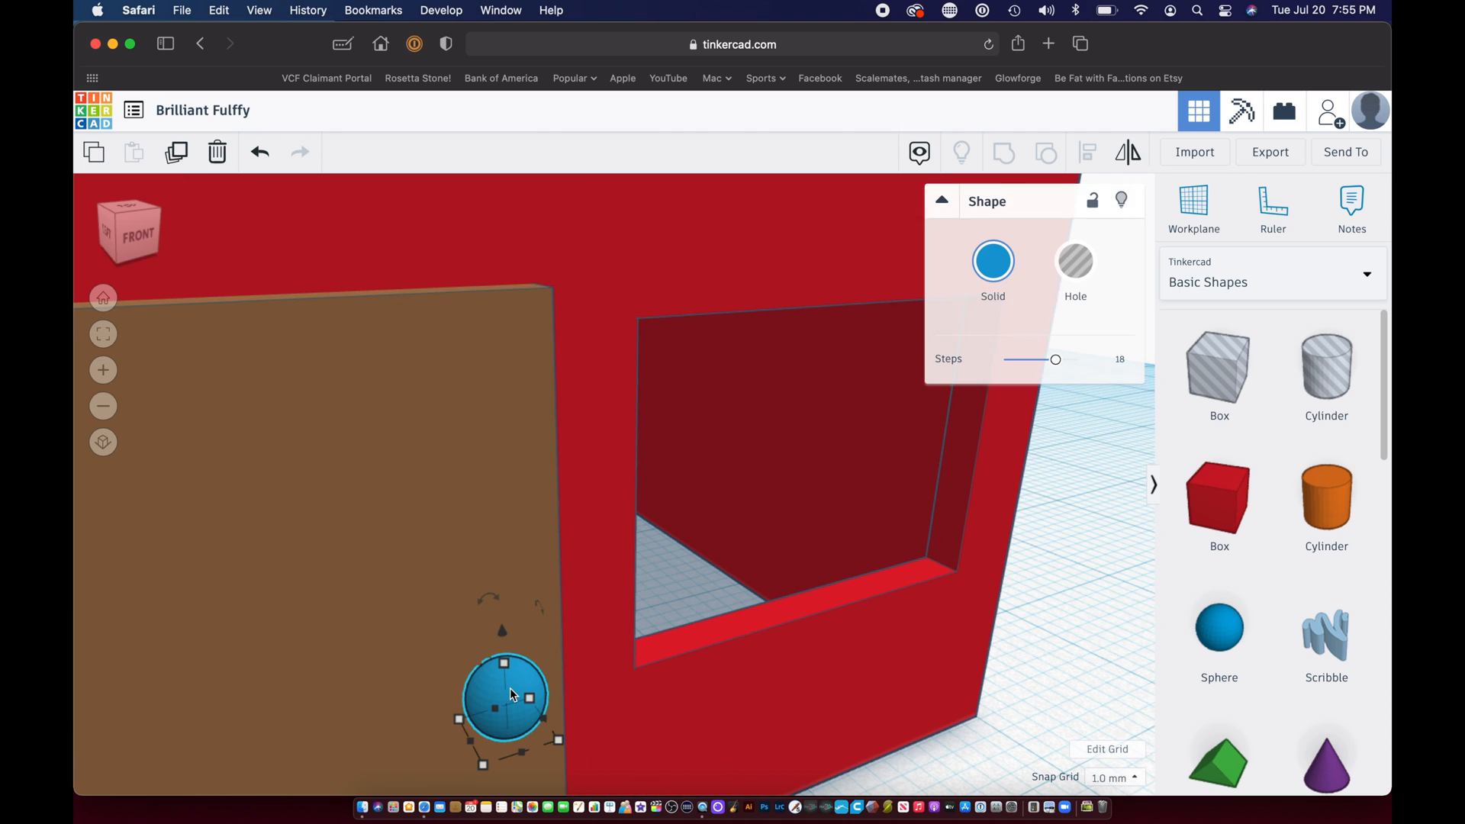
pyautogui.moveTo(503, 712); pyautogui.dragTo(496, 712)
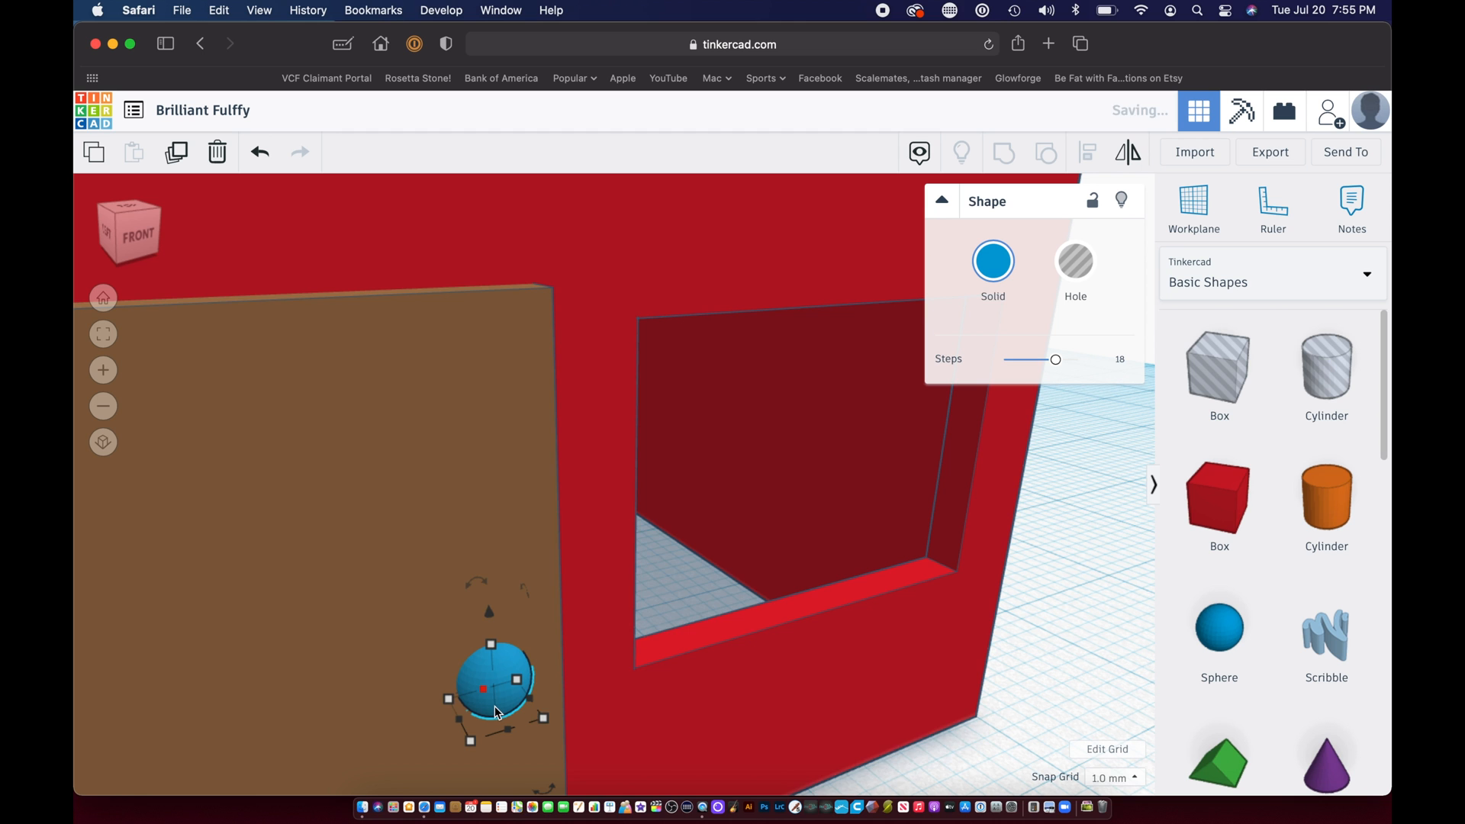
pyautogui.click(1074, 650)
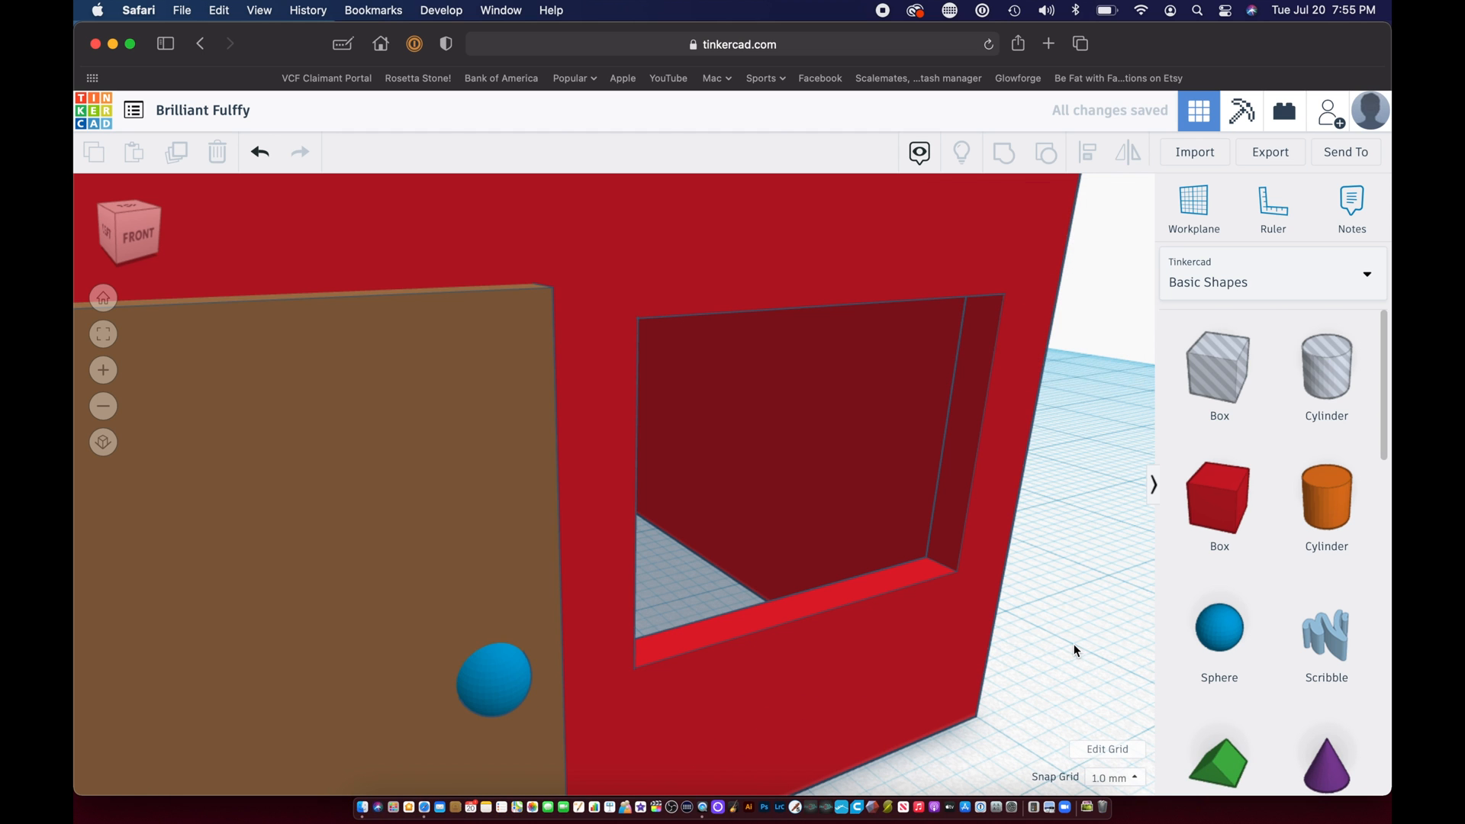
# Step: Ungroup the red house body to release the front window's hole shape
pyautogui.press('f')
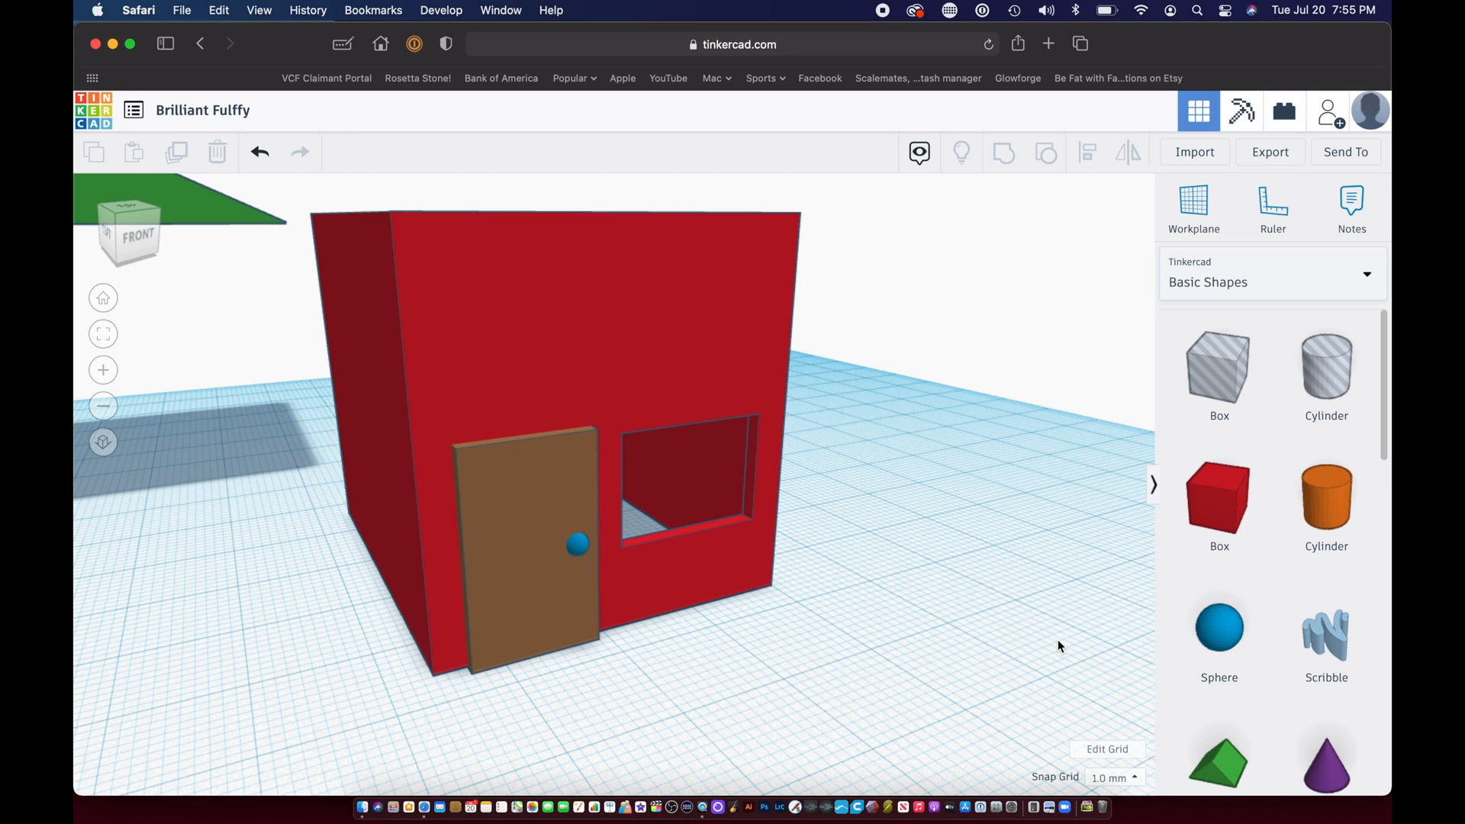
pyautogui.moveTo(916, 601); pyautogui.dragTo(610, 631, button='right')
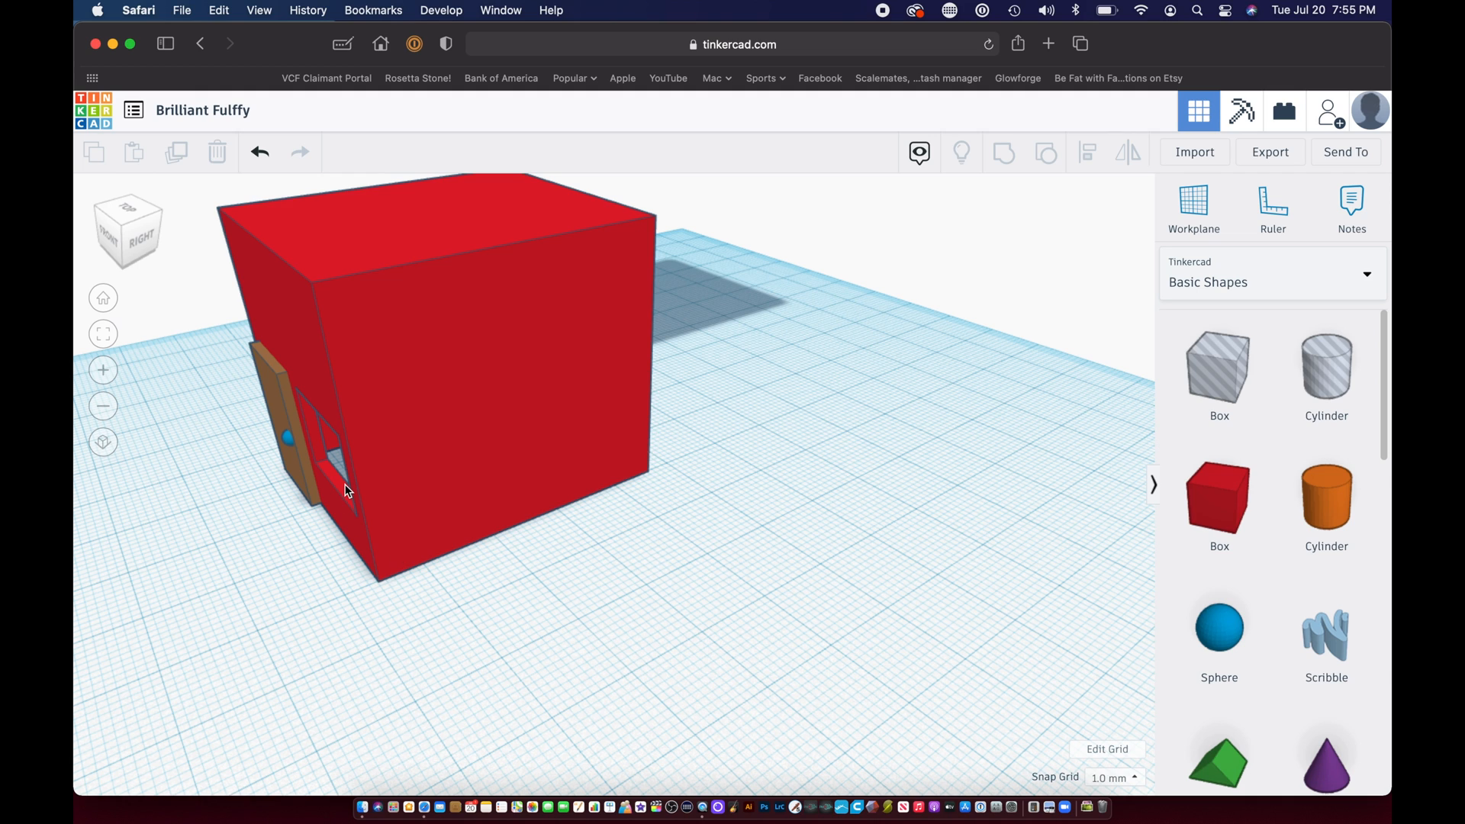
pyautogui.moveTo(336, 634); pyautogui.dragTo(461, 661, button='right')
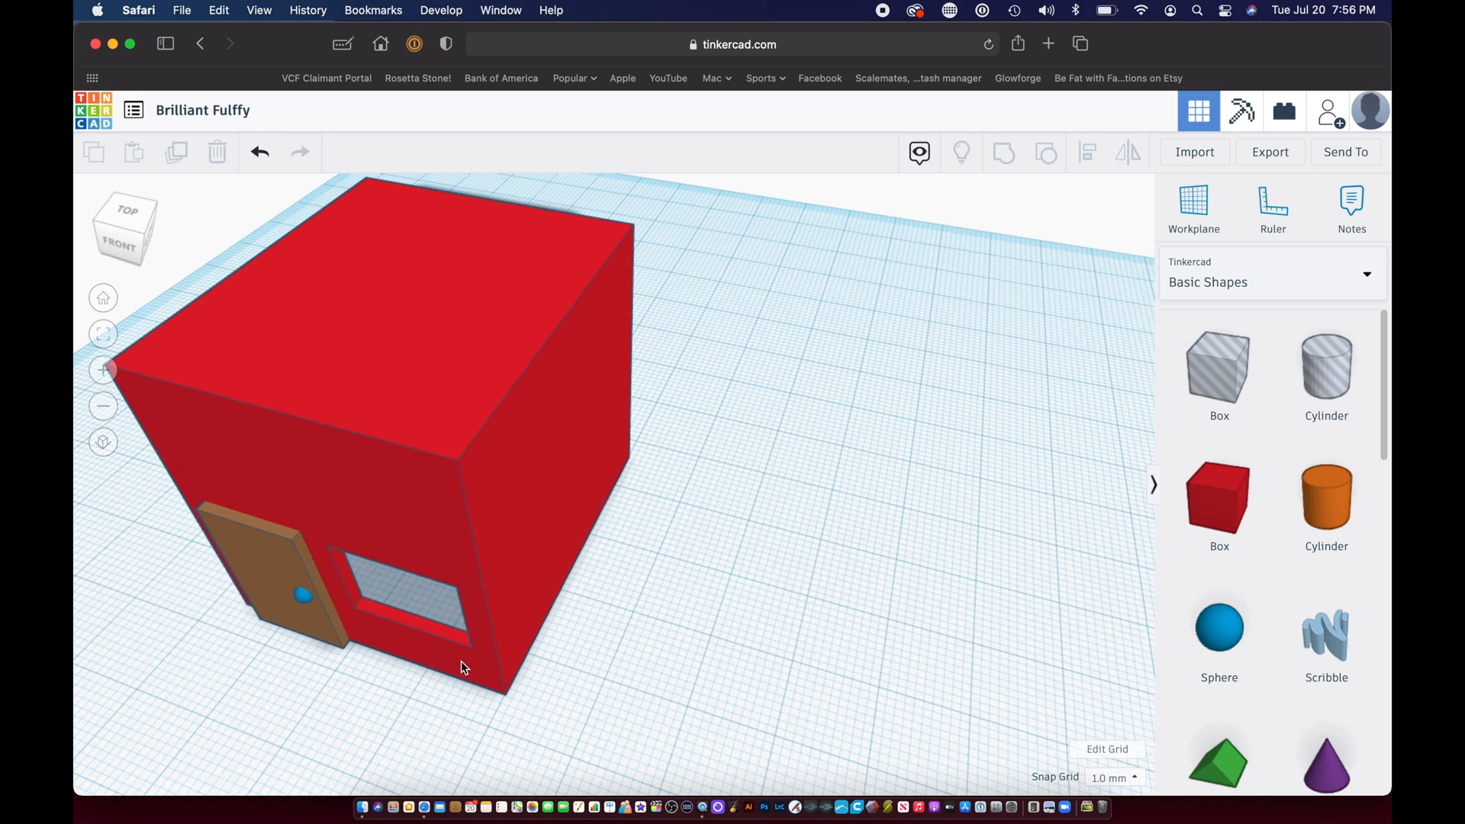
pyautogui.click(451, 547)
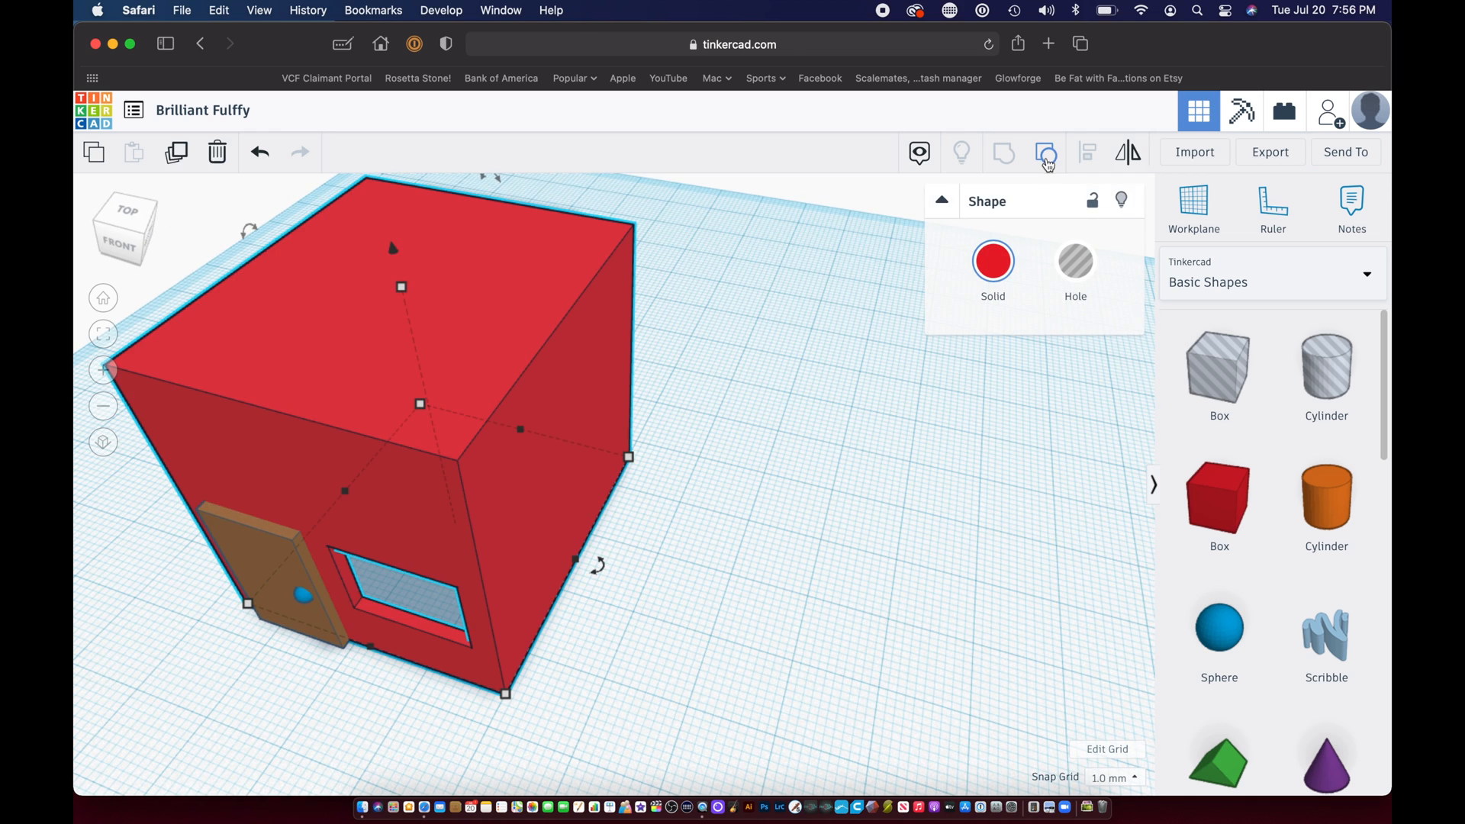
pyautogui.click(1047, 162)
pyautogui.click(751, 625)
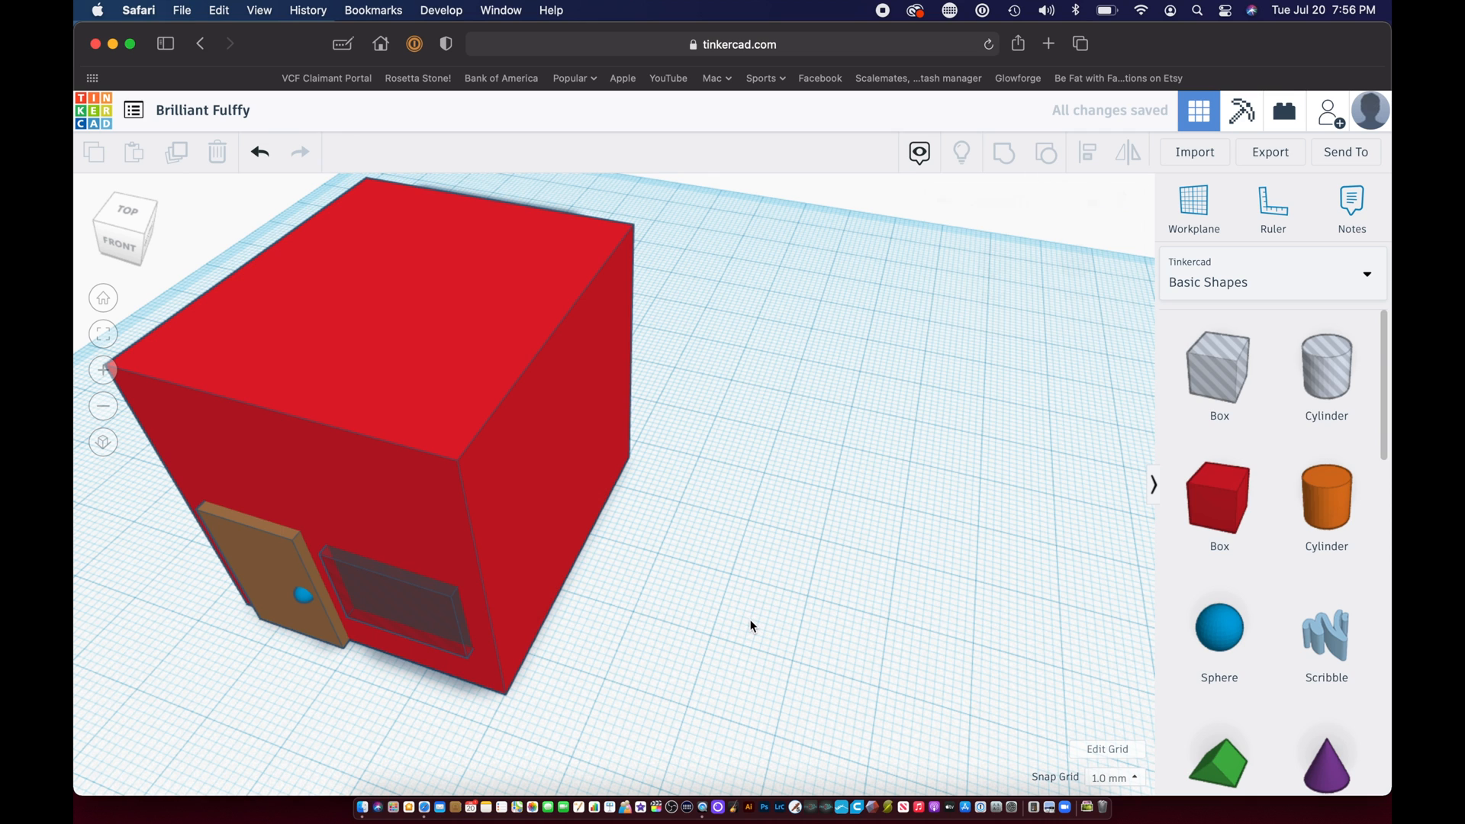
# Step: Place a copy of the window hole beside the house and regroup the original hole with the red body
pyautogui.click(401, 595)
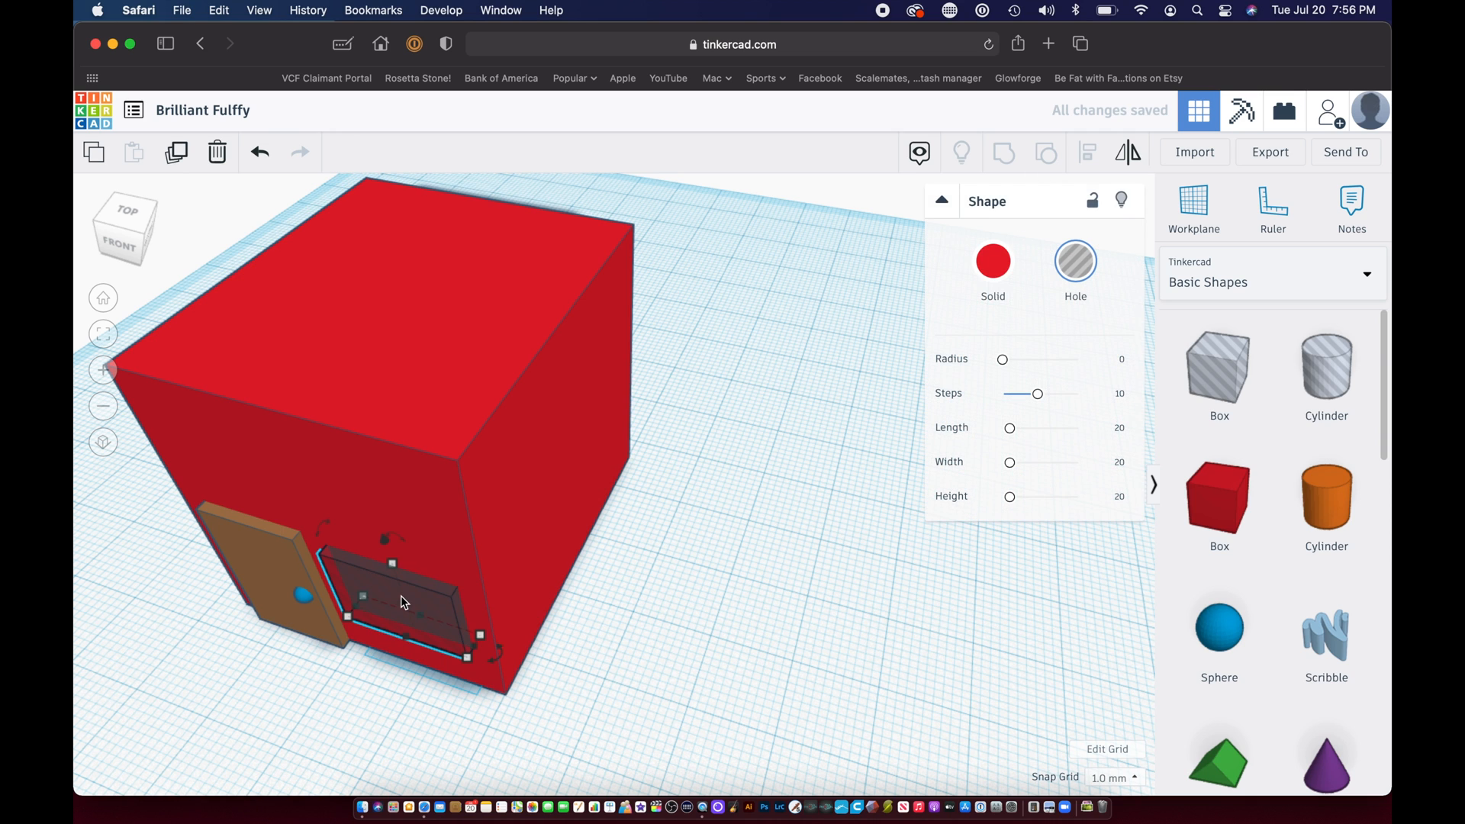
pyautogui.moveTo(401, 595); pyautogui.dragTo(830, 586)
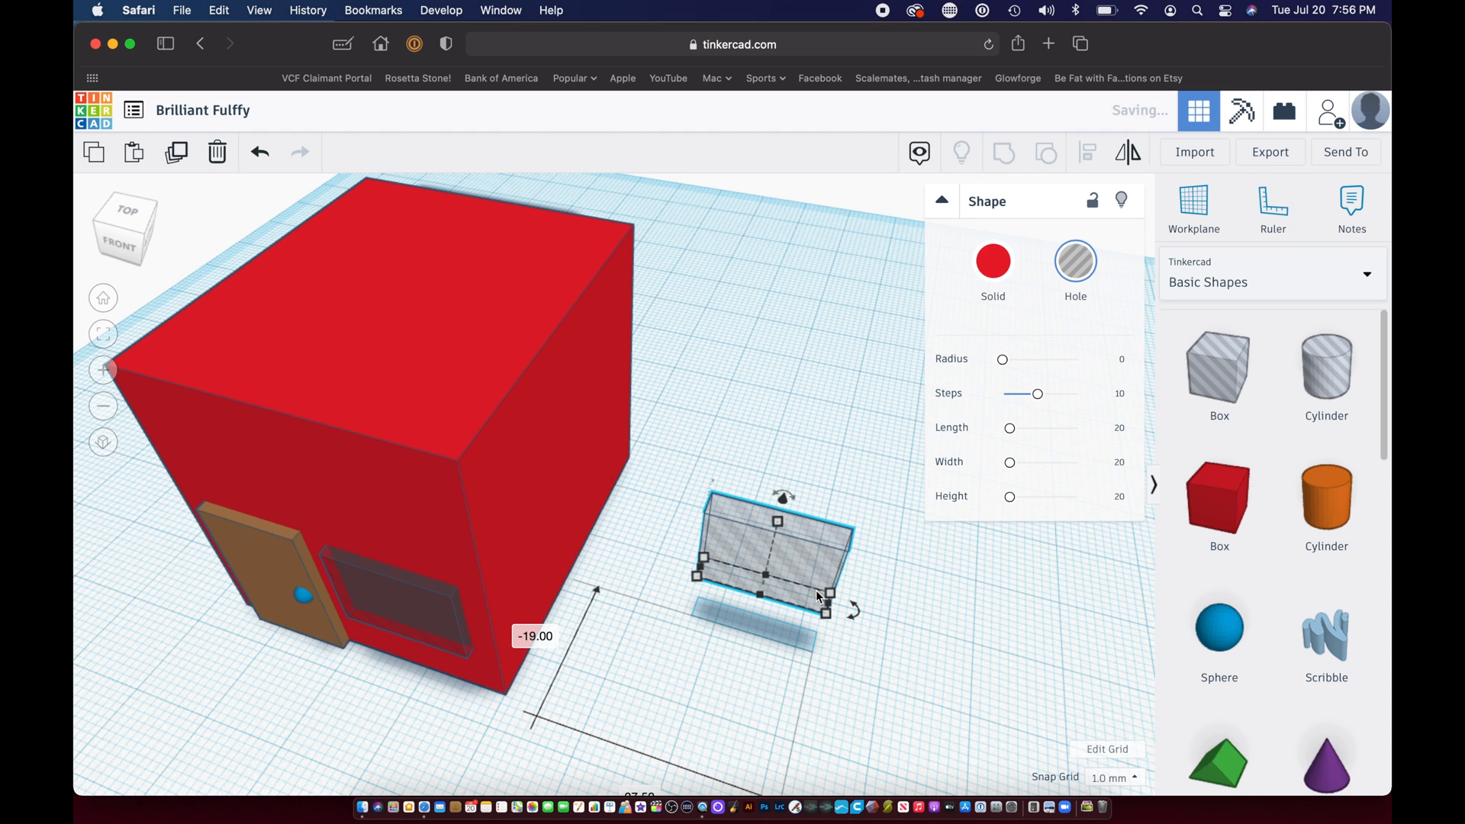
pyautogui.click(454, 591)
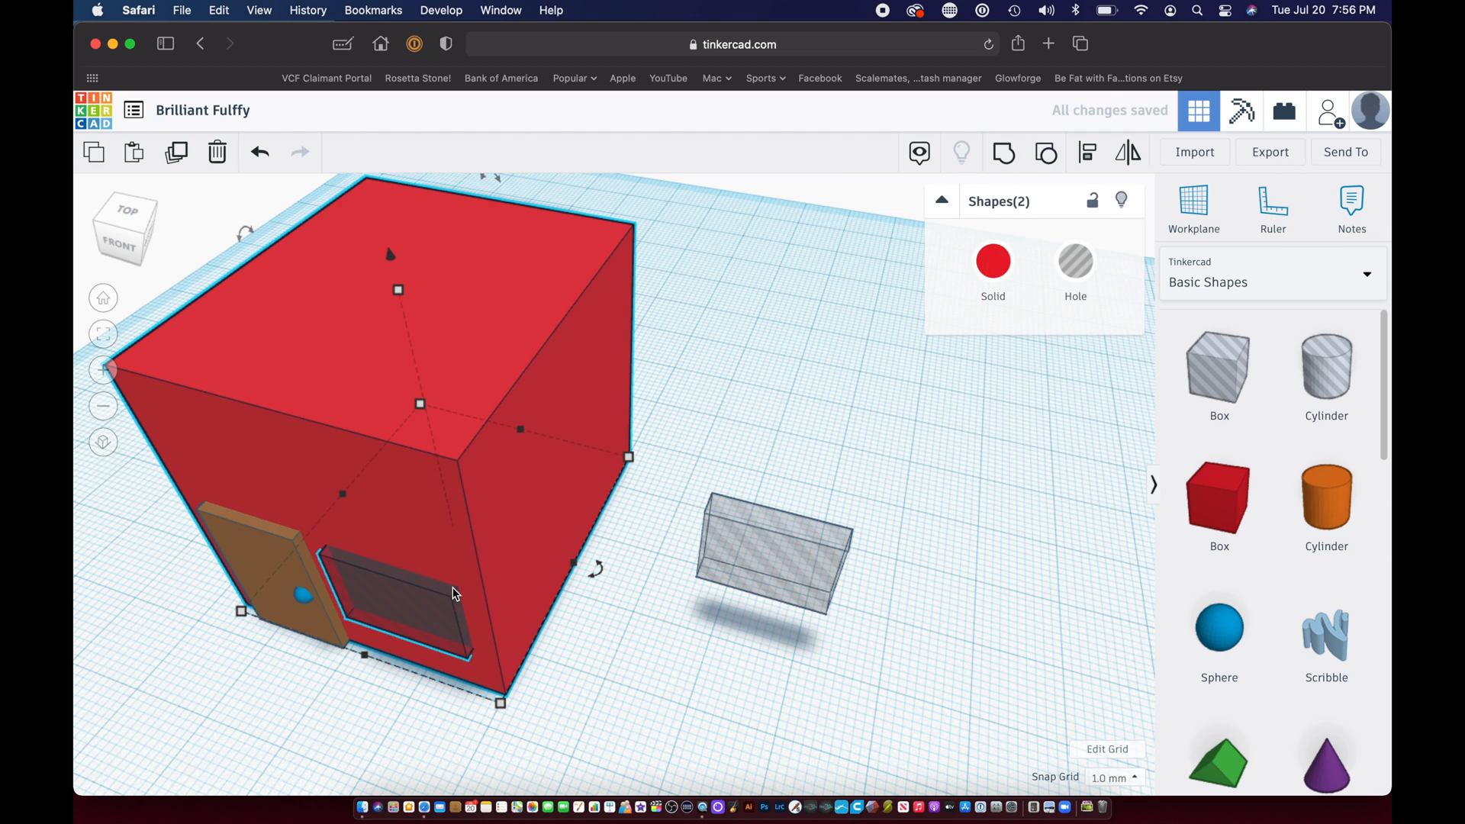
pyautogui.click(1044, 155)
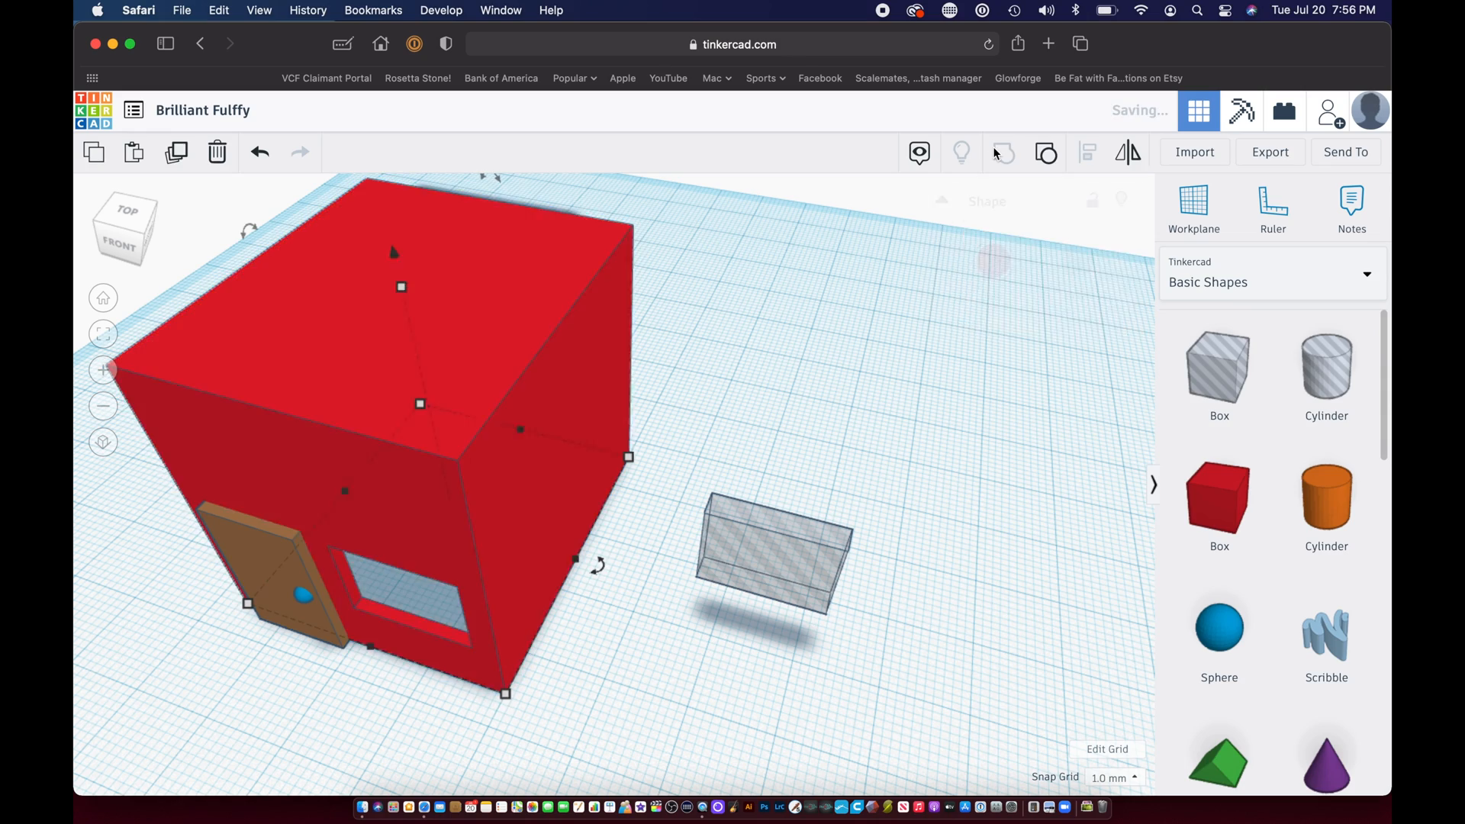
# Step: Rotate the copied window hole 90° and move it into the house's side wall, near the front corner
pyautogui.moveTo(954, 612); pyautogui.dragTo(824, 564, button='right')
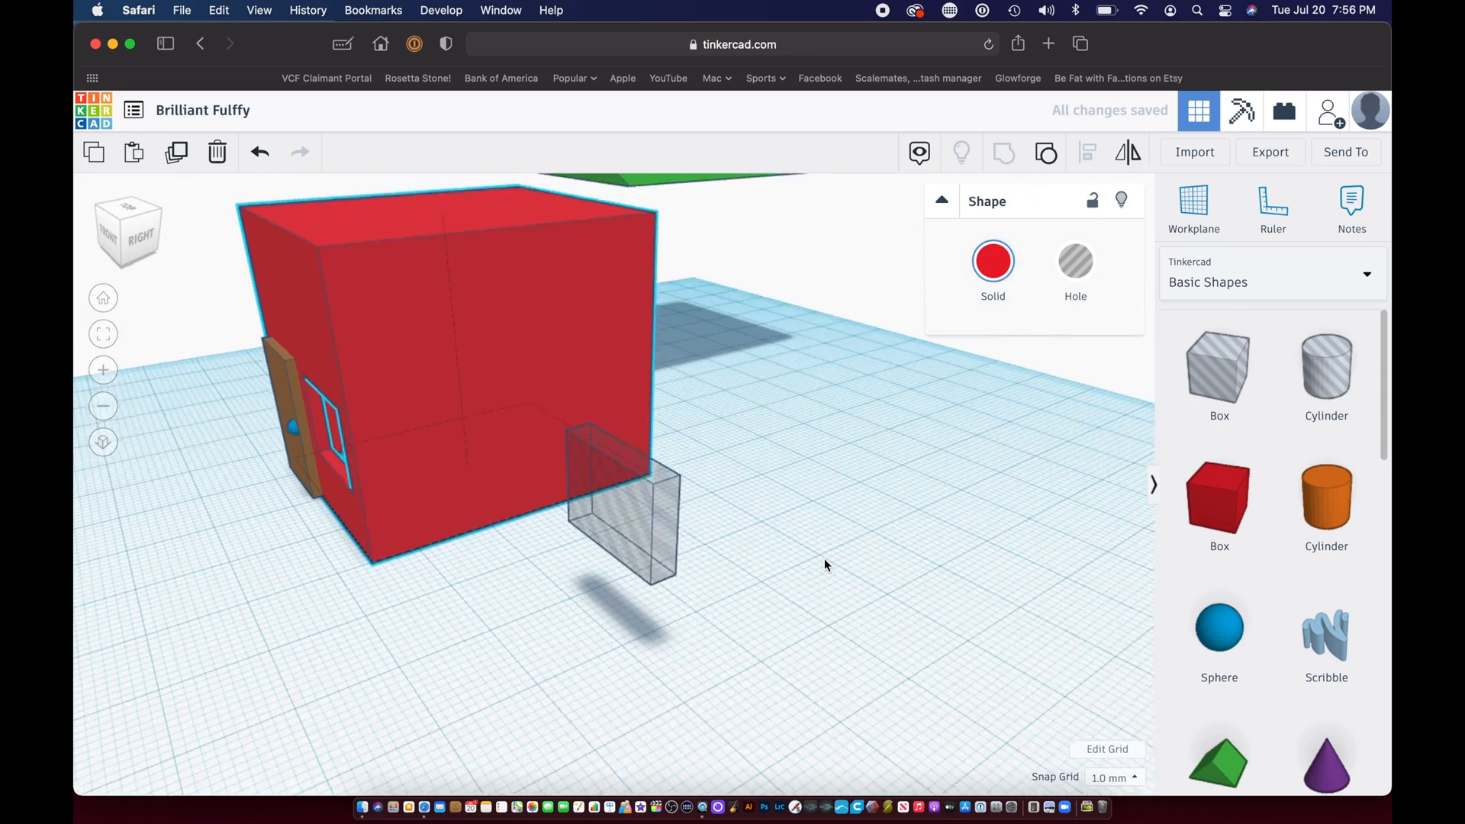
pyautogui.click(621, 529)
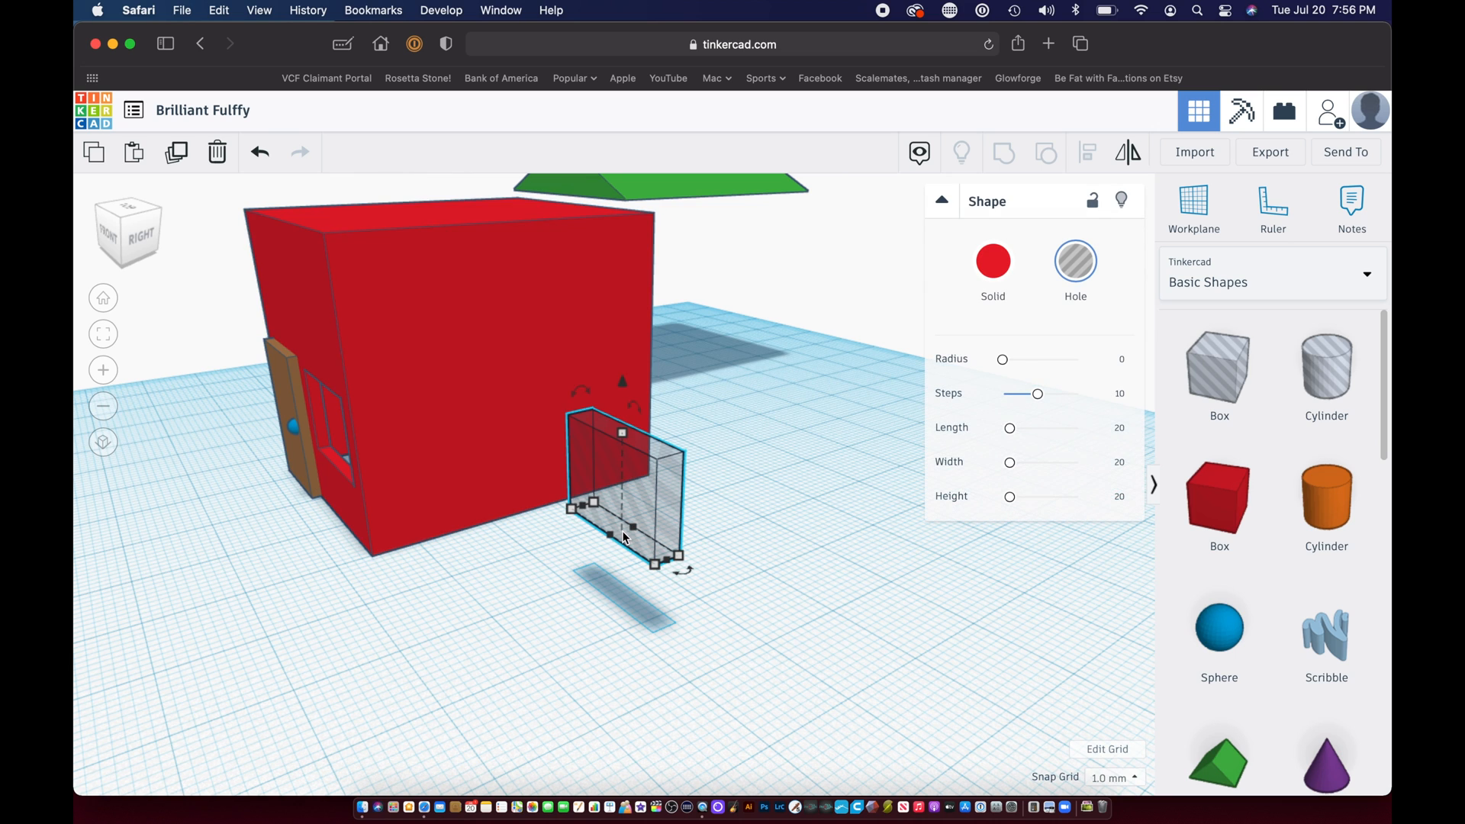
pyautogui.moveTo(679, 575); pyautogui.dragTo(731, 501)
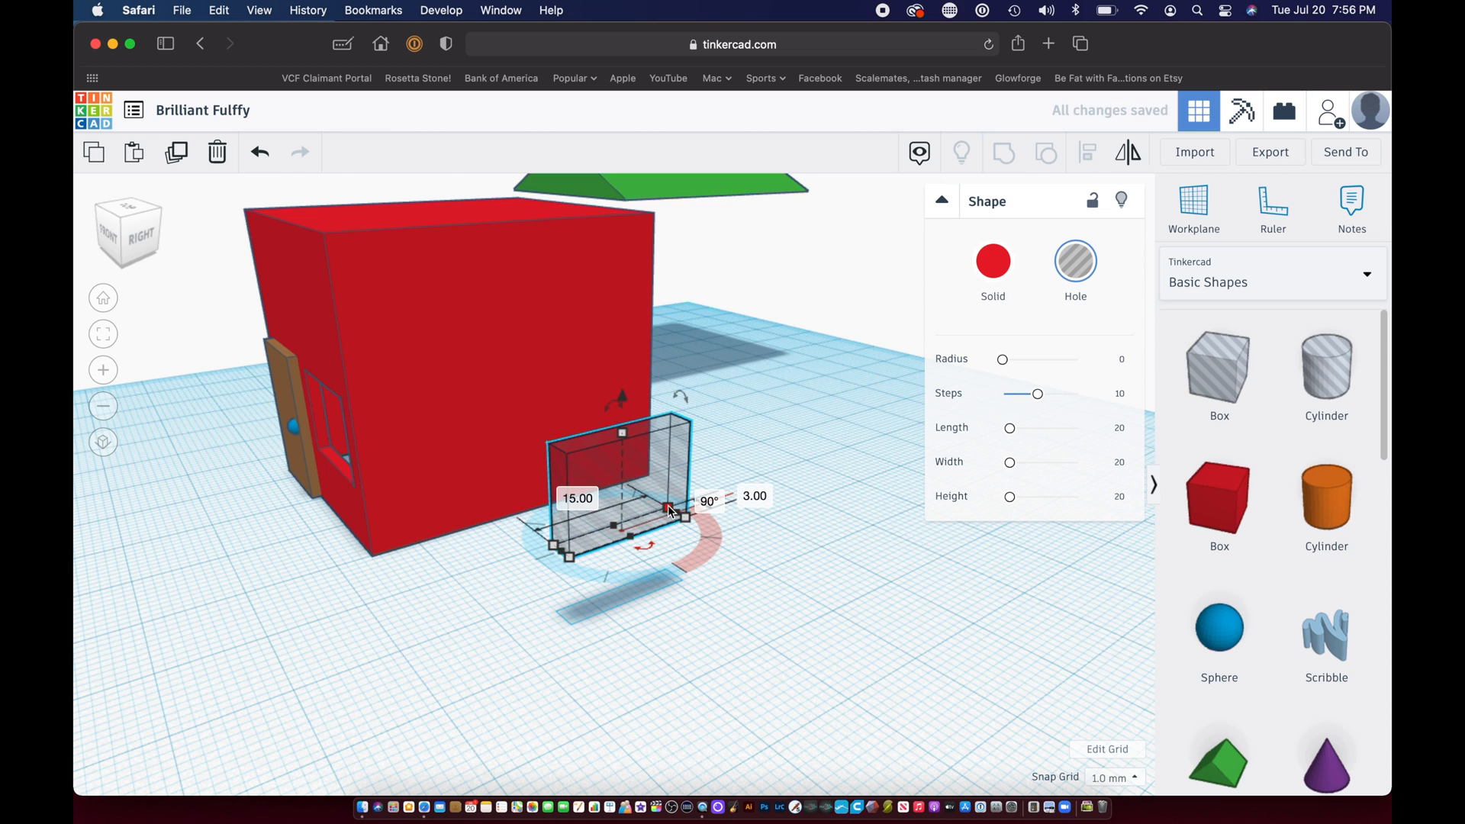
pyautogui.moveTo(594, 542); pyautogui.dragTo(426, 483)
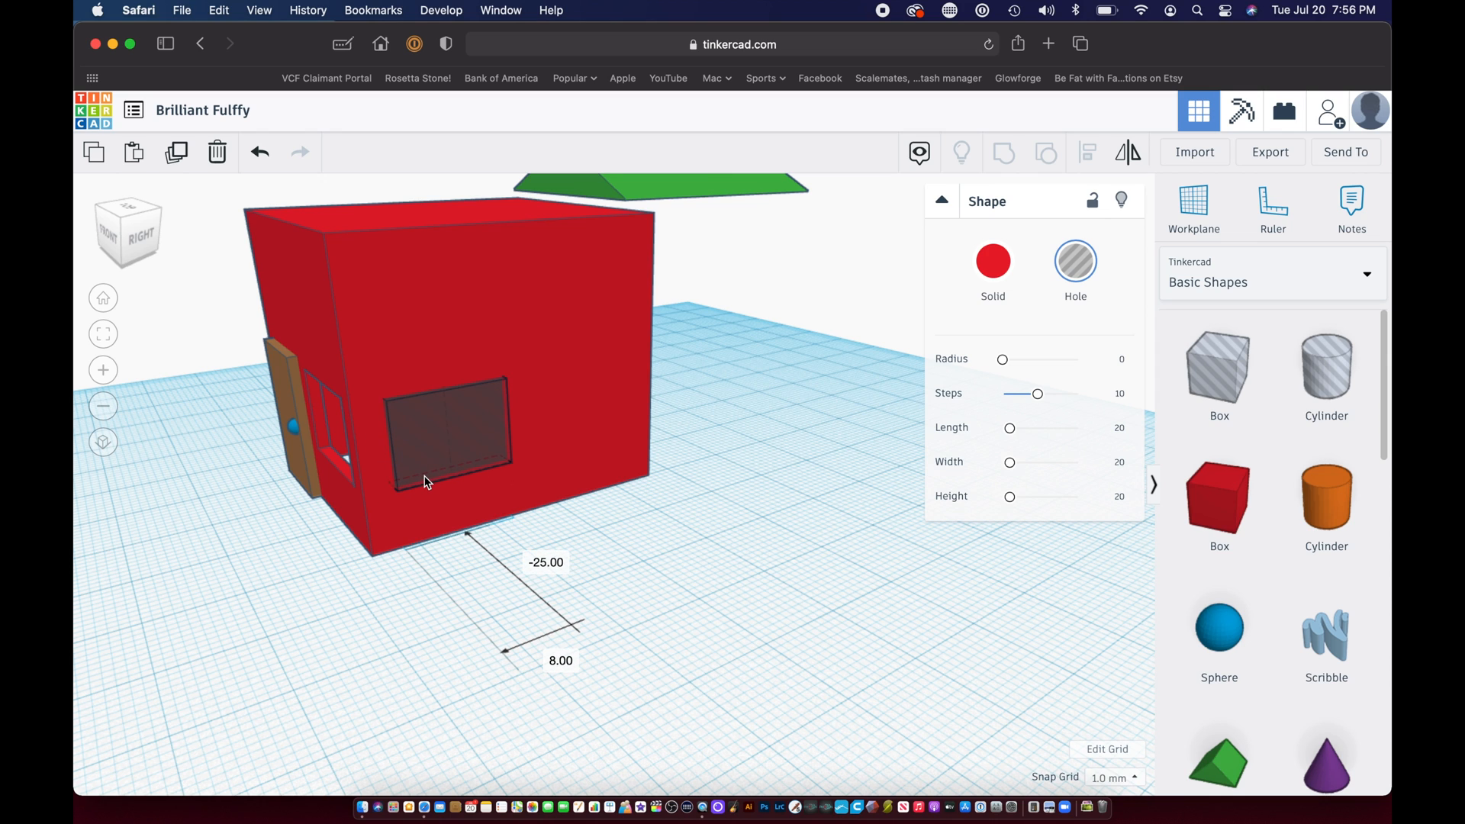
pyautogui.moveTo(425, 481); pyautogui.dragTo(426, 480)
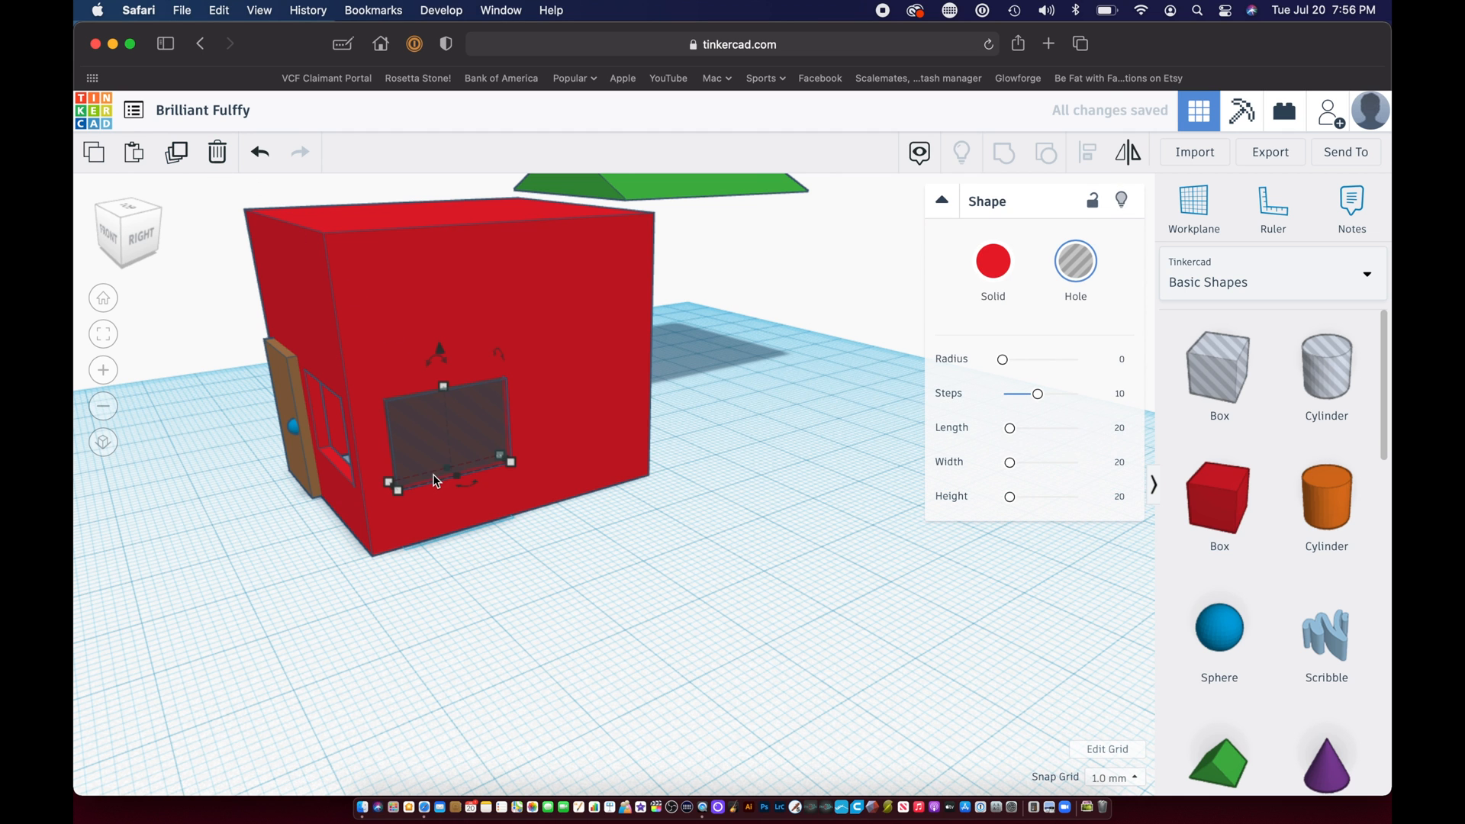
# Step: Duplicate the side window hole 18 mm farther back along the same wall
pyautogui.scroll(5, 432, 474)
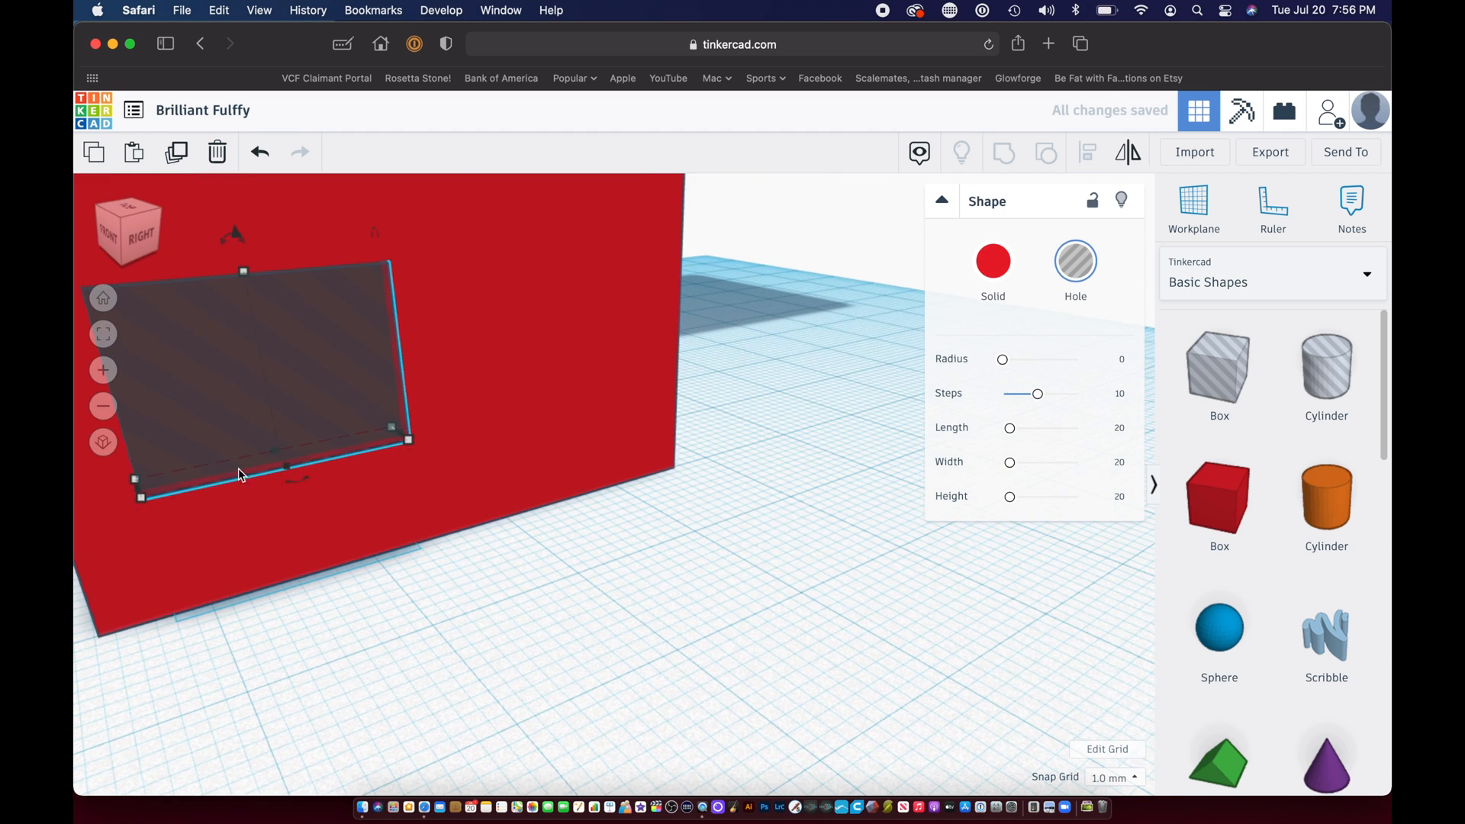
pyautogui.press('Escape')
pyautogui.keyDown('alt'); pyautogui.moveTo(237, 467); pyautogui.dragTo(490, 396); pyautogui.keyUp('alt')
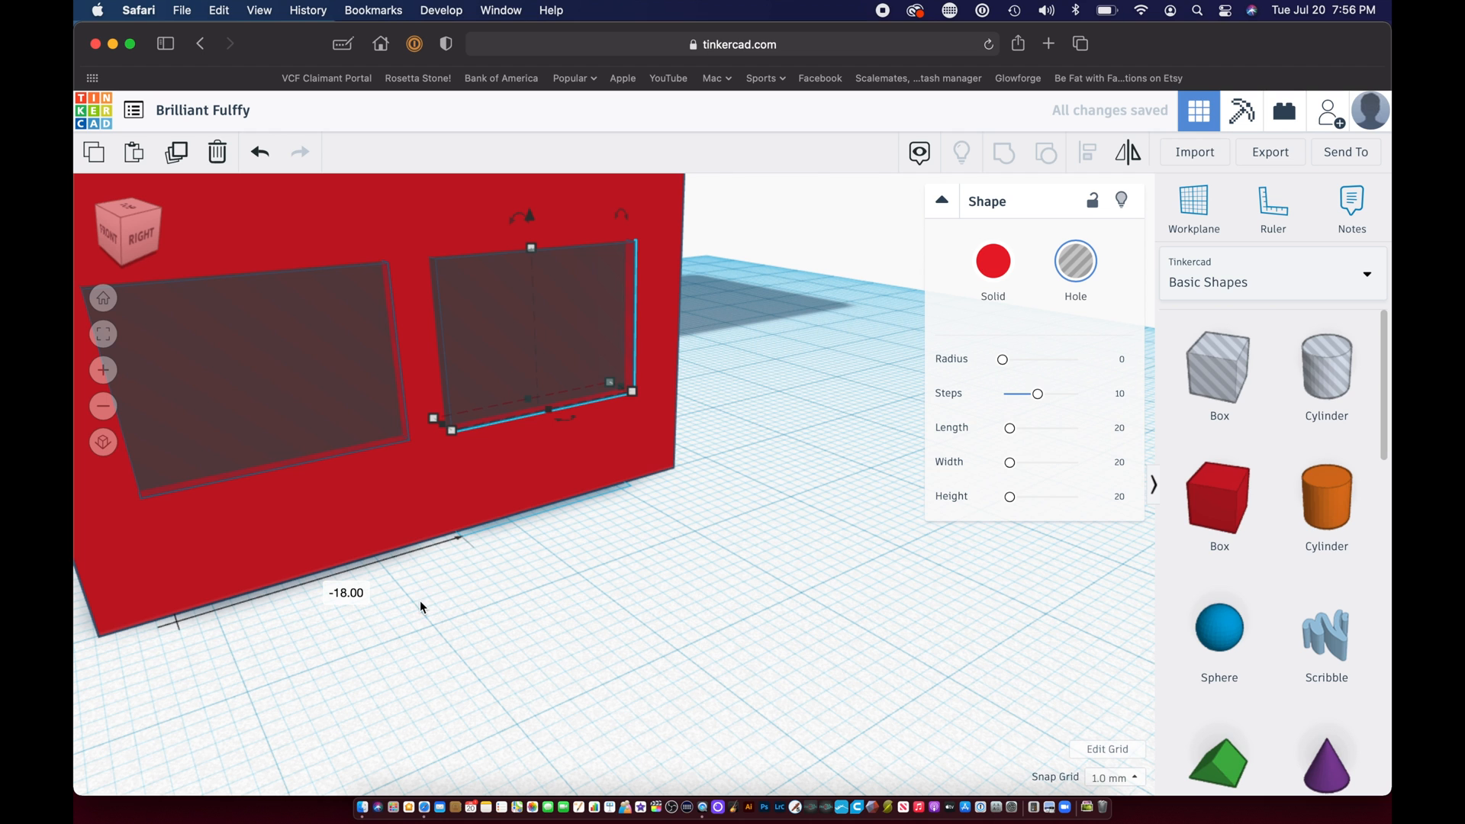
# Step: Group the red house body with both side window holes to cut the two openings
pyautogui.moveTo(432, 601); pyautogui.dragTo(752, 602, button='right')
pyautogui.scroll(-5, 753, 594)
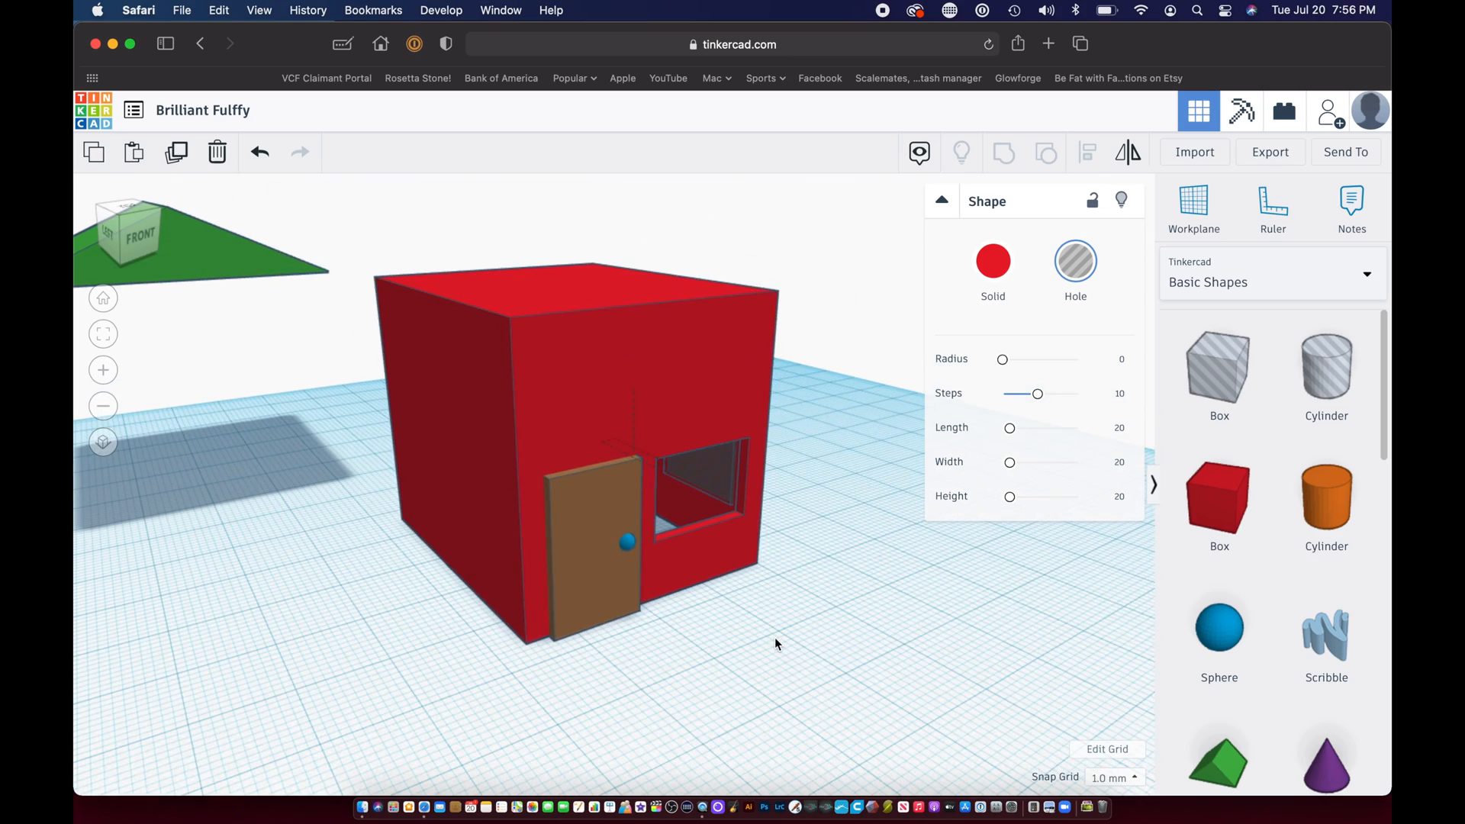
pyautogui.moveTo(734, 668); pyautogui.dragTo(525, 569, button='right')
pyautogui.click(571, 443)
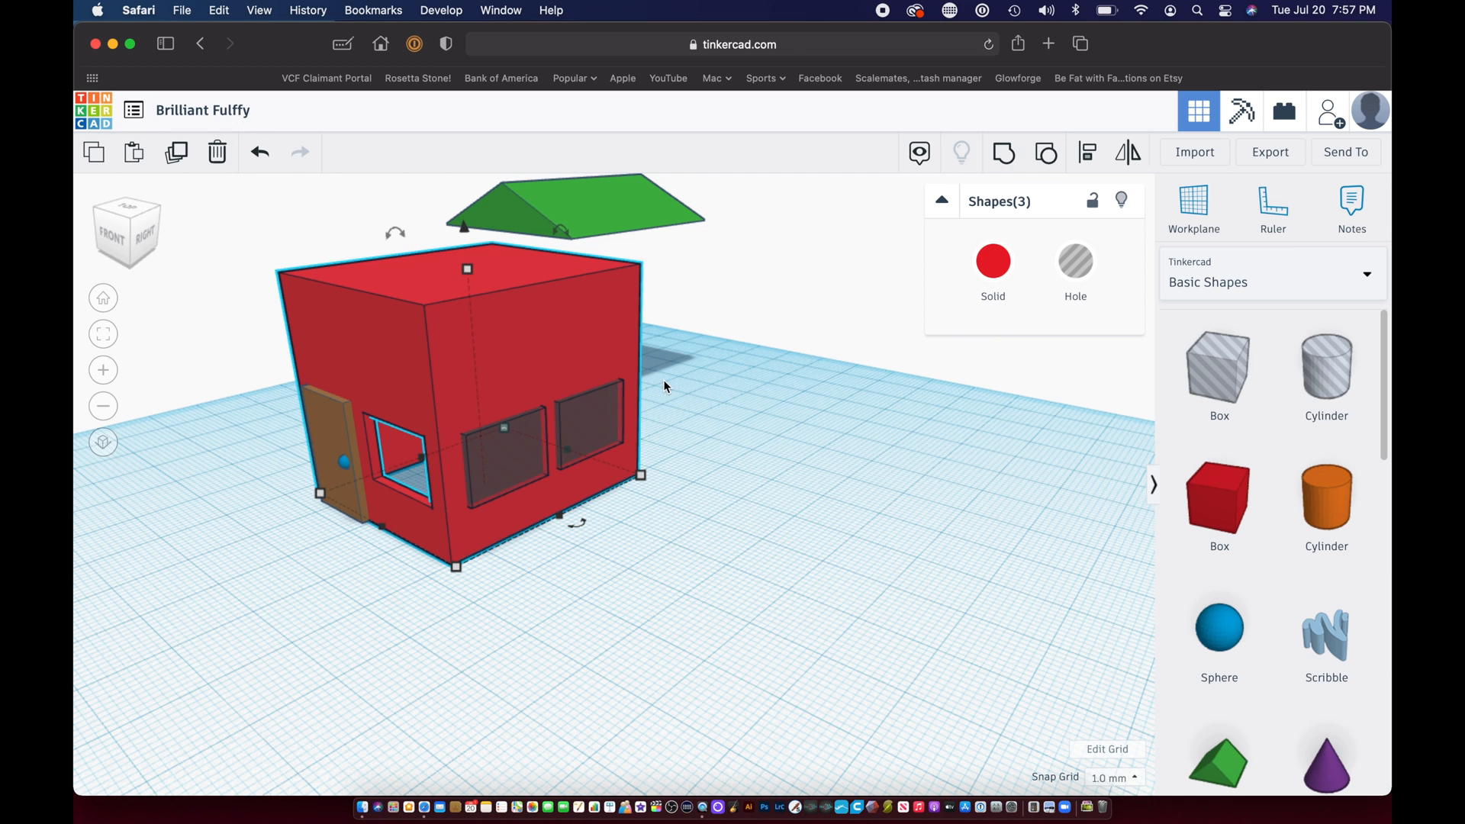
pyautogui.moveTo(456, 603); pyautogui.dragTo(652, 343)
pyautogui.click(1003, 156)
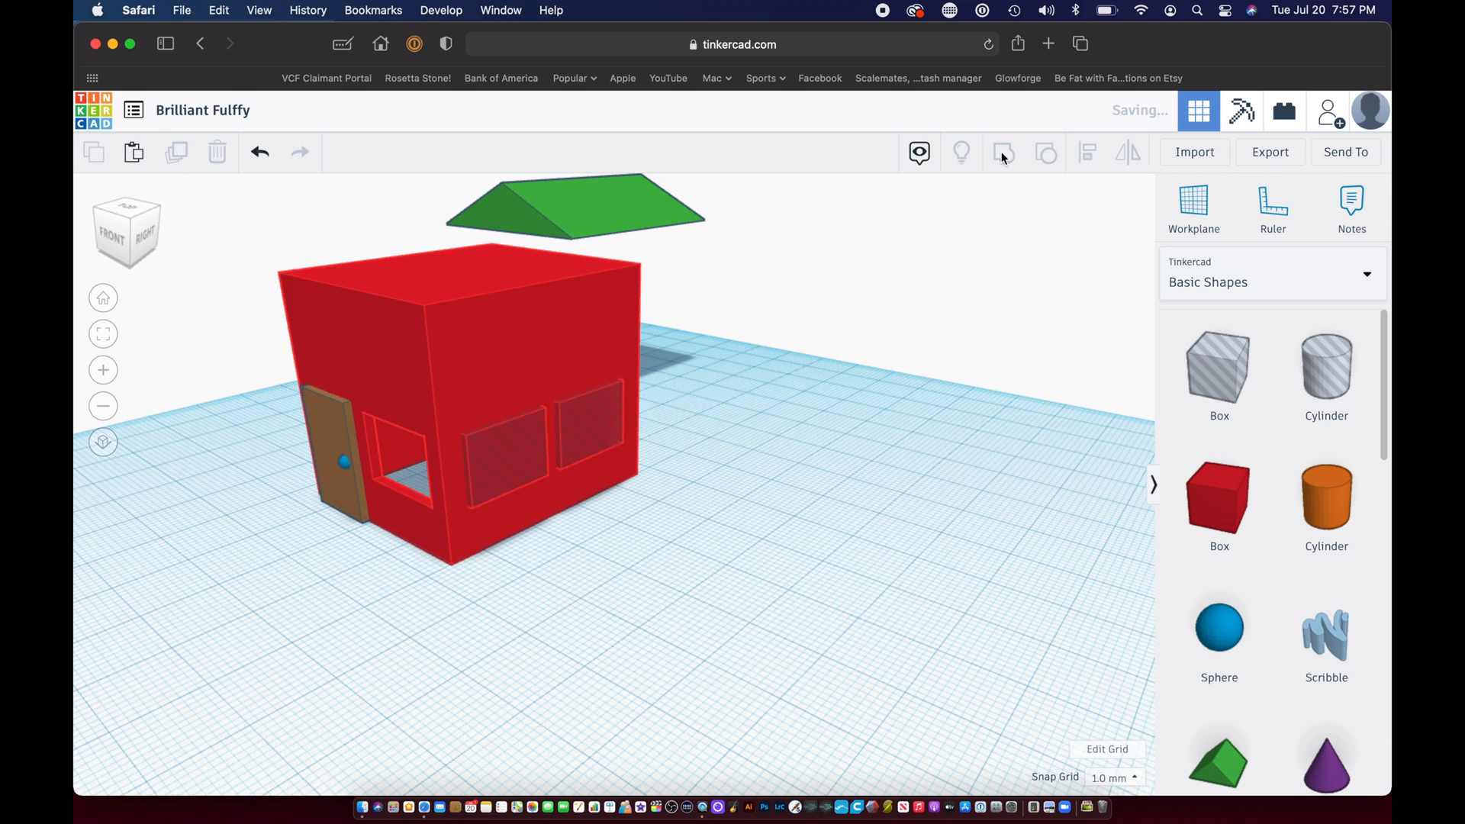
pyautogui.click(695, 568)
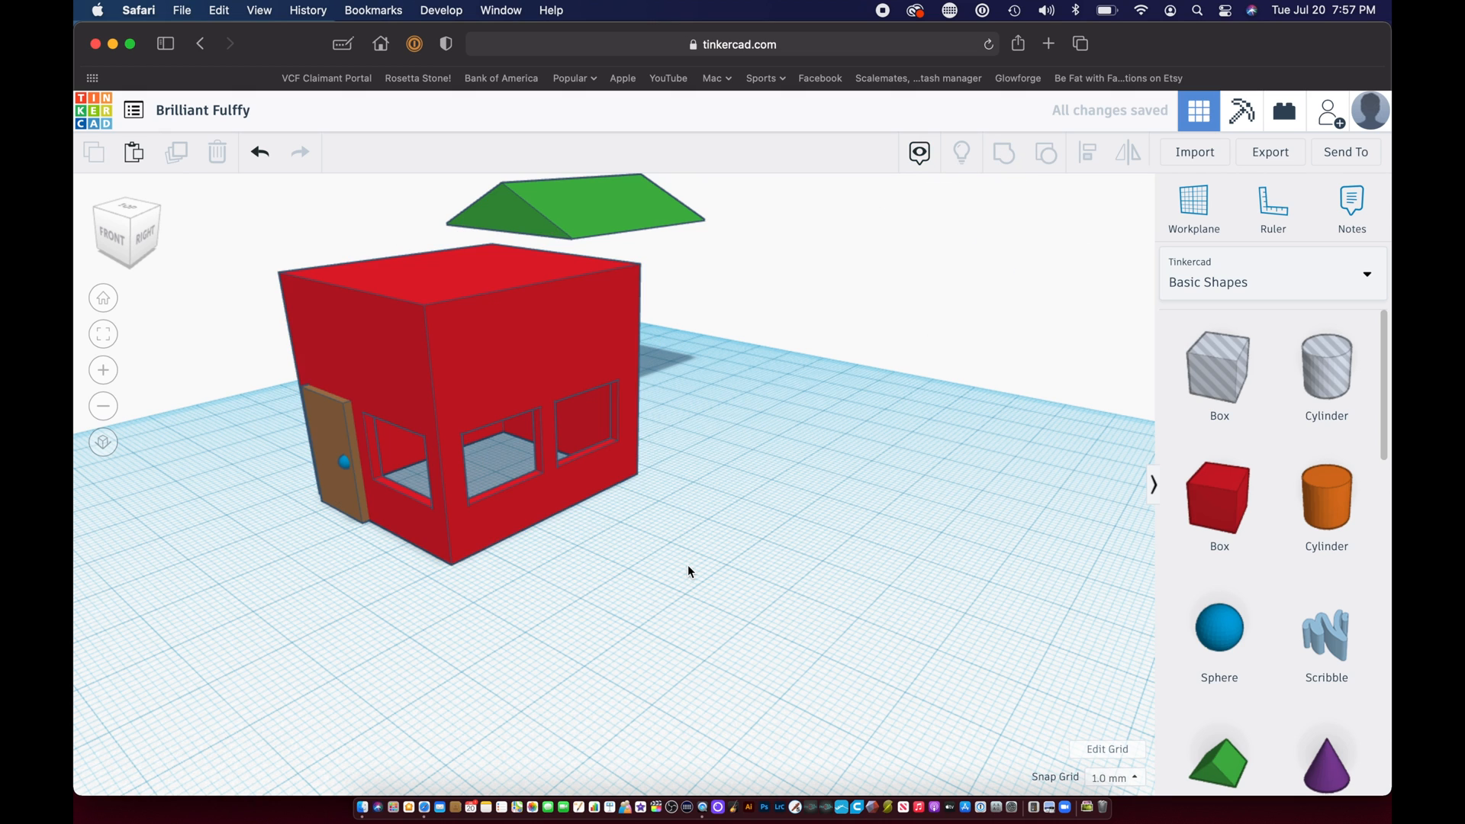
# Step: Move the green roof 40 mm sideways onto the house and adjust it 19 mm forward to overhang the walls evenly
pyautogui.moveTo(688, 571); pyautogui.dragTo(931, 569, button='right')
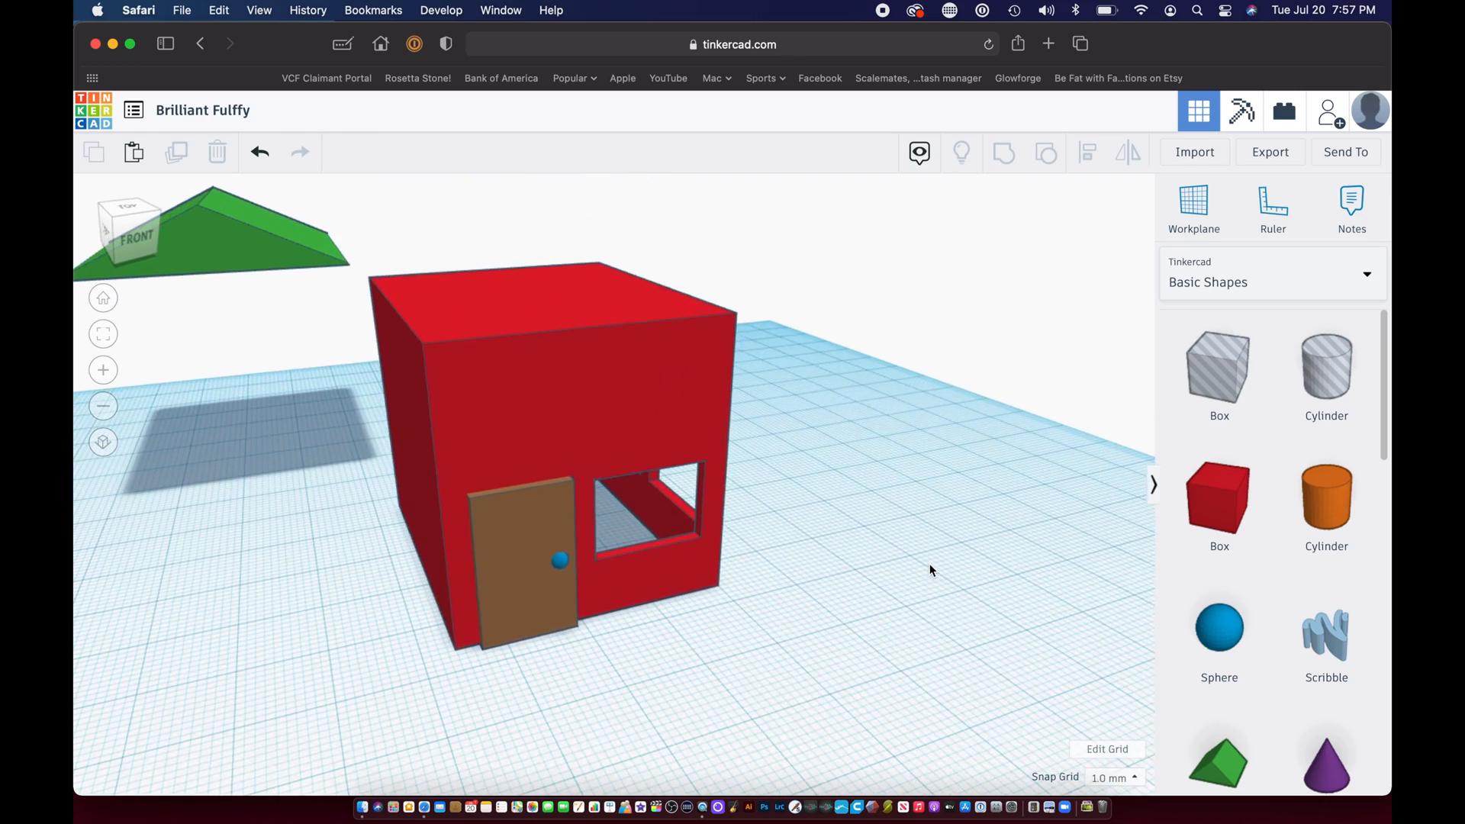
pyautogui.click(233, 255)
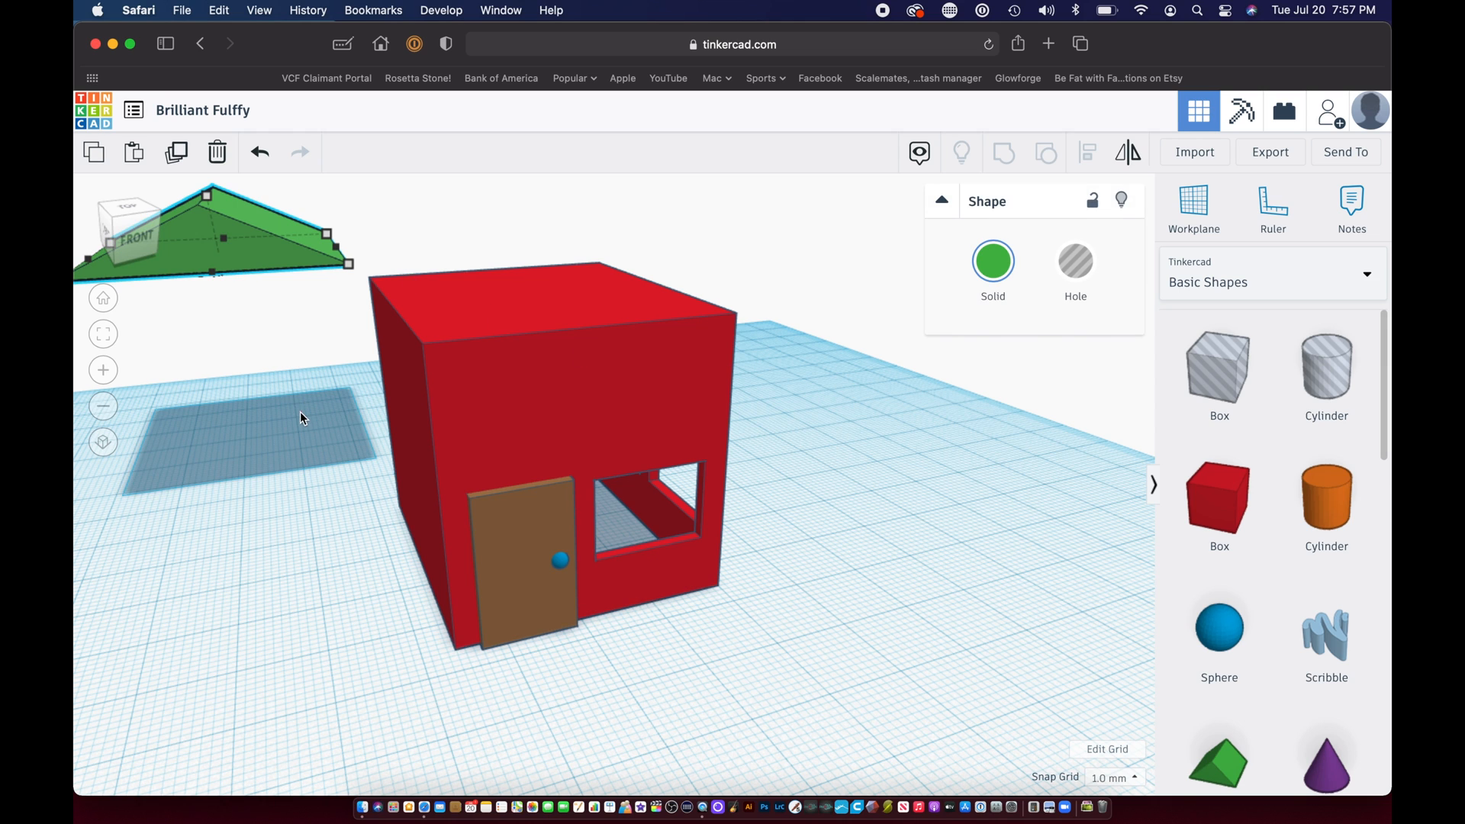
pyautogui.click(299, 410)
pyautogui.click(244, 255)
pyautogui.click(244, 255)
pyautogui.moveTo(244, 254); pyautogui.dragTo(603, 291)
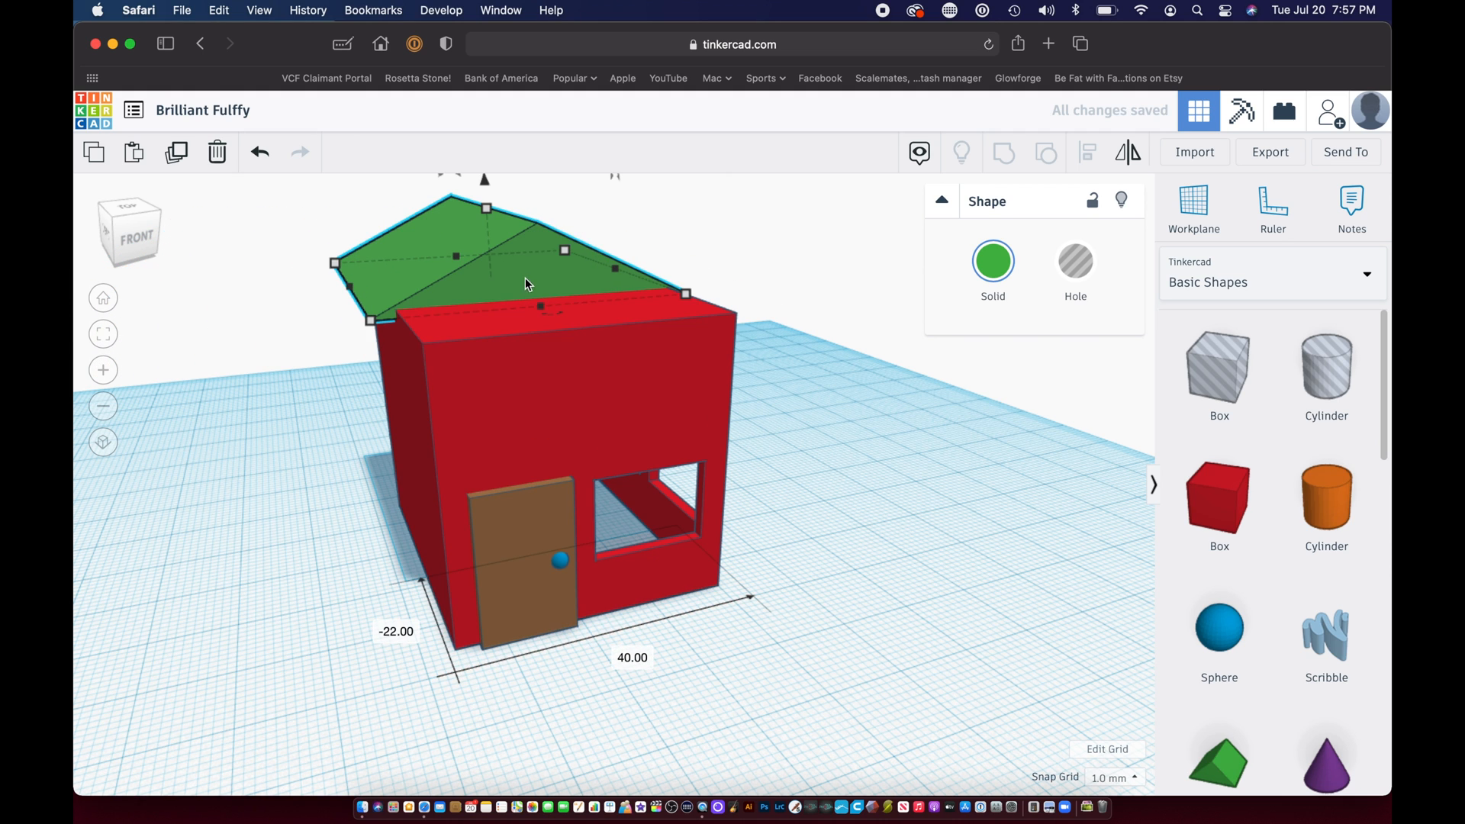
pyautogui.moveTo(525, 280); pyautogui.dragTo(544, 315)
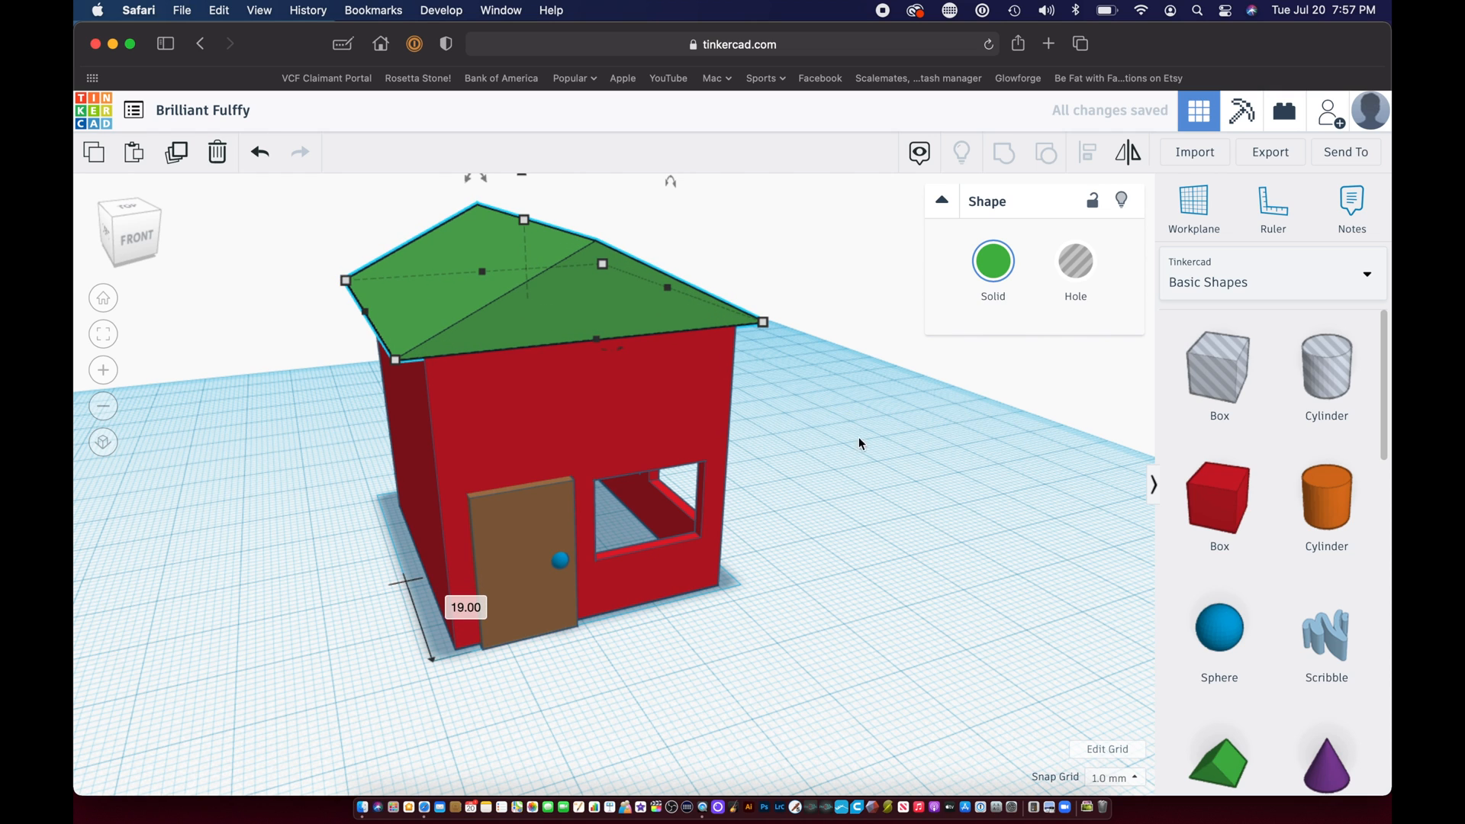
# Step: Group the green roof and the red house body into a single shape
pyautogui.moveTo(857, 468); pyautogui.dragTo(613, 487, button='right')
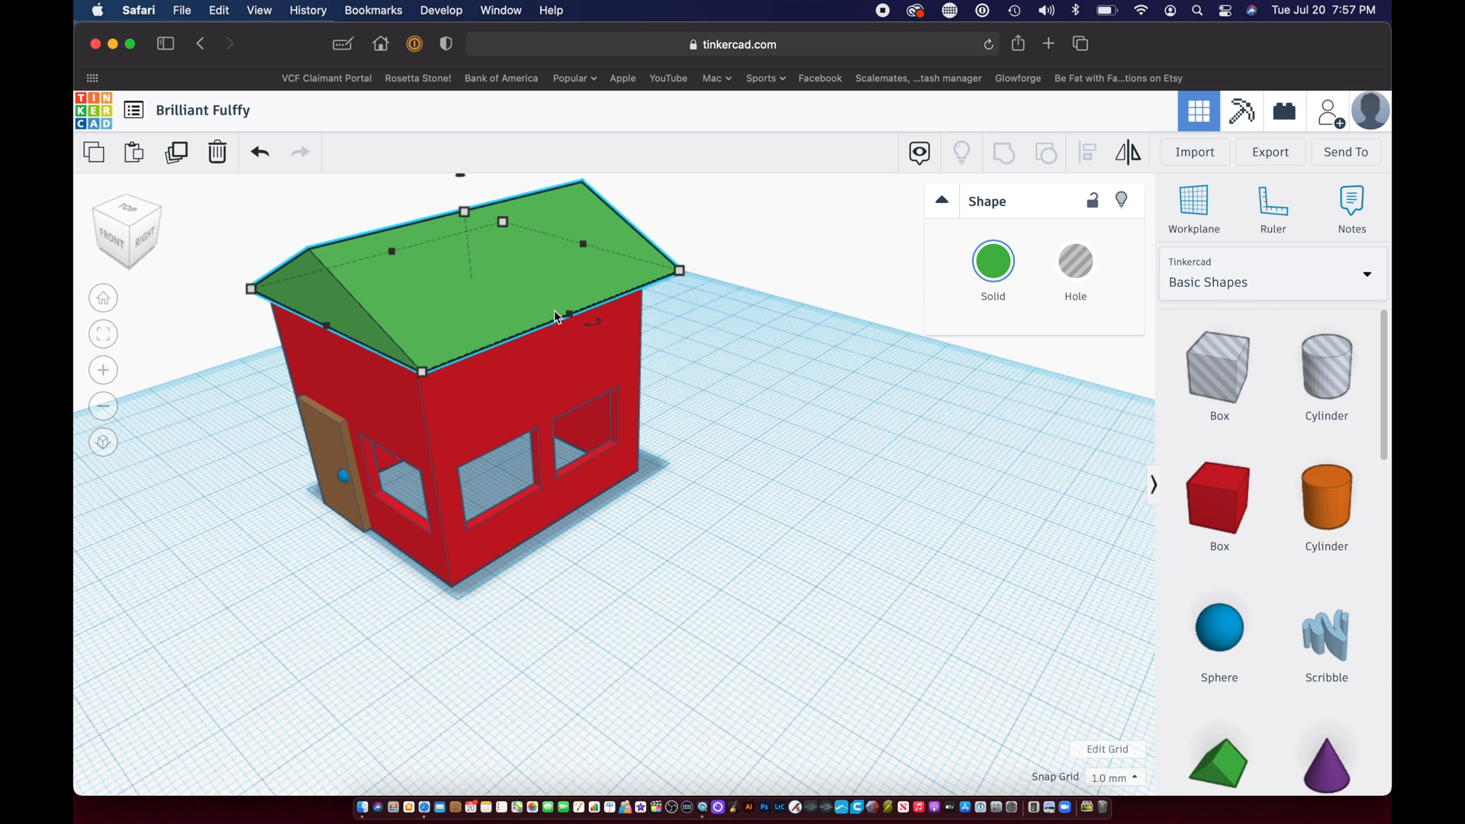
pyautogui.press('super+a')
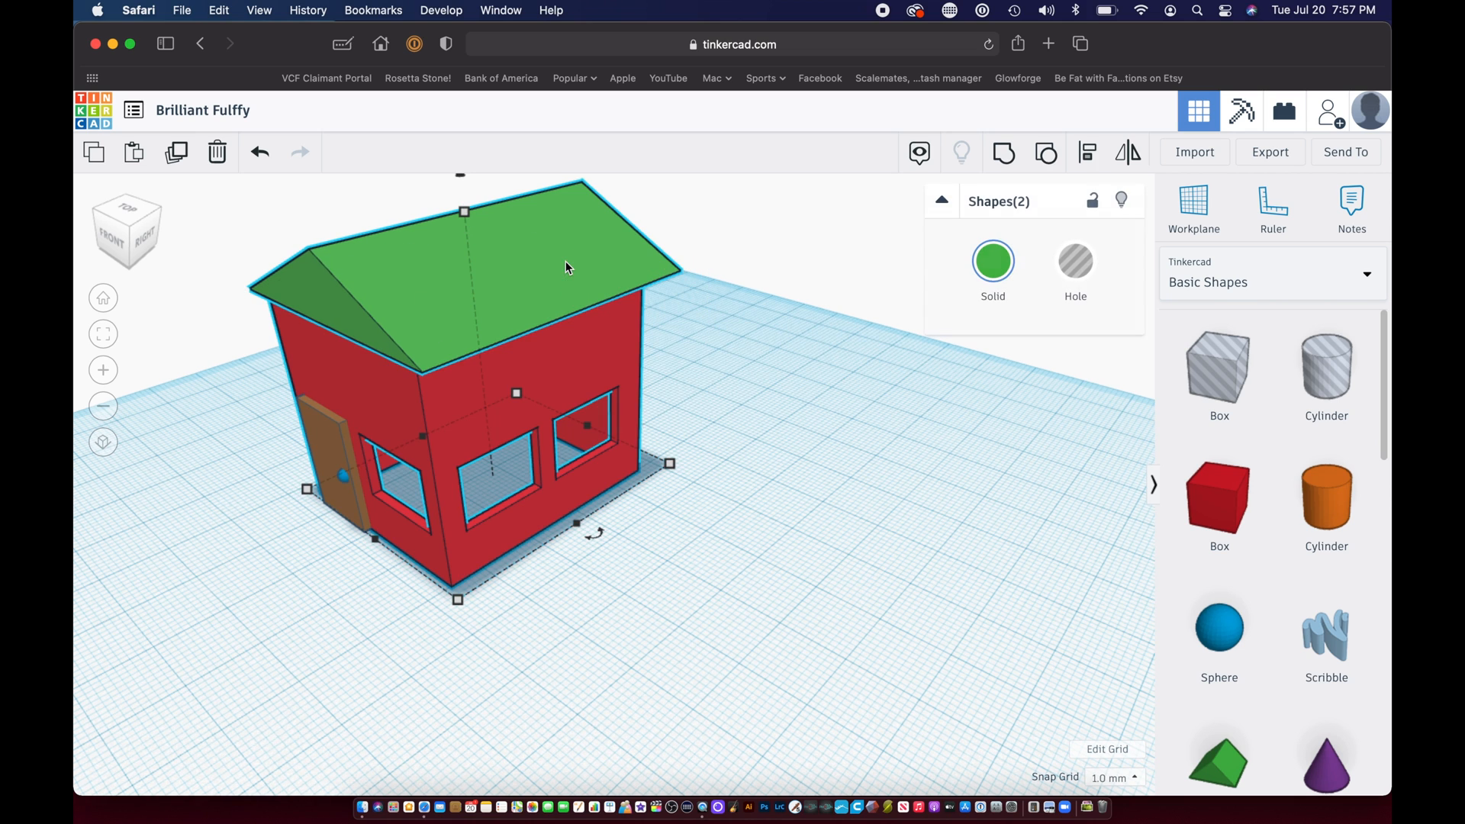
pyautogui.click(1002, 151)
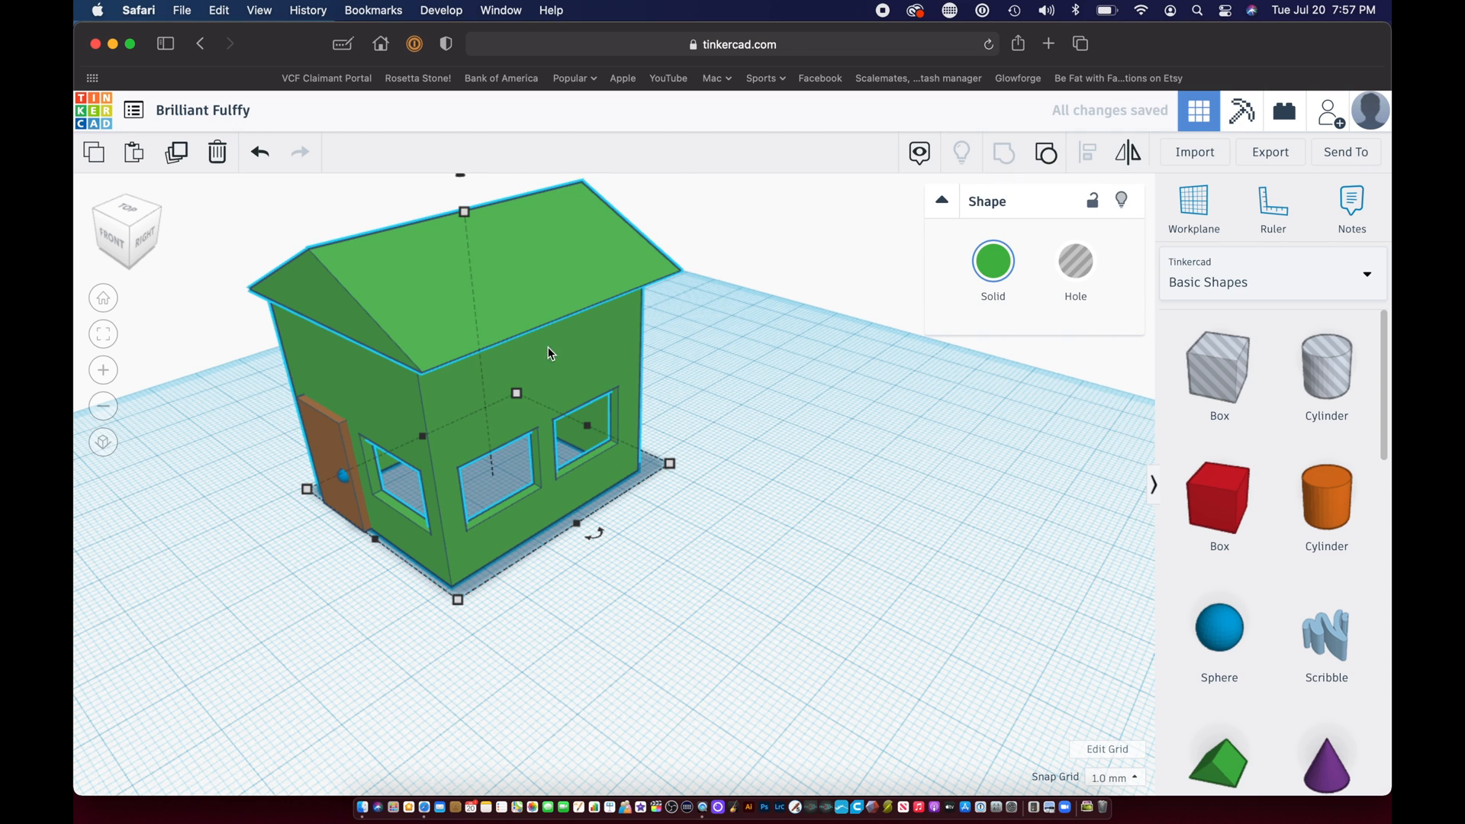
pyautogui.moveTo(697, 526); pyautogui.dragTo(967, 510, button='right')
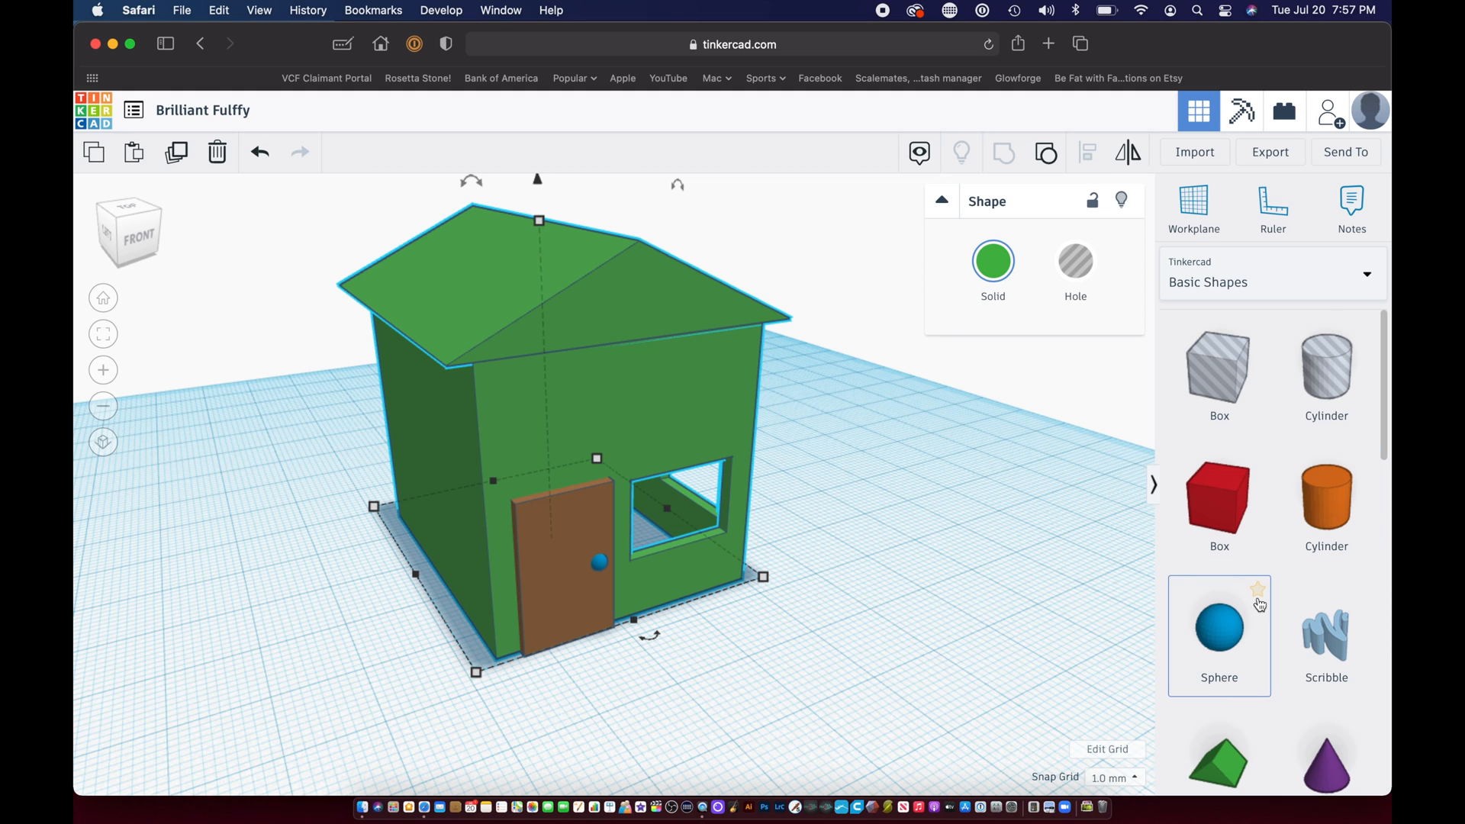
# Step: Show all shape generators in the shape library and find the BrickWall shapes
pyautogui.click(1223, 291)
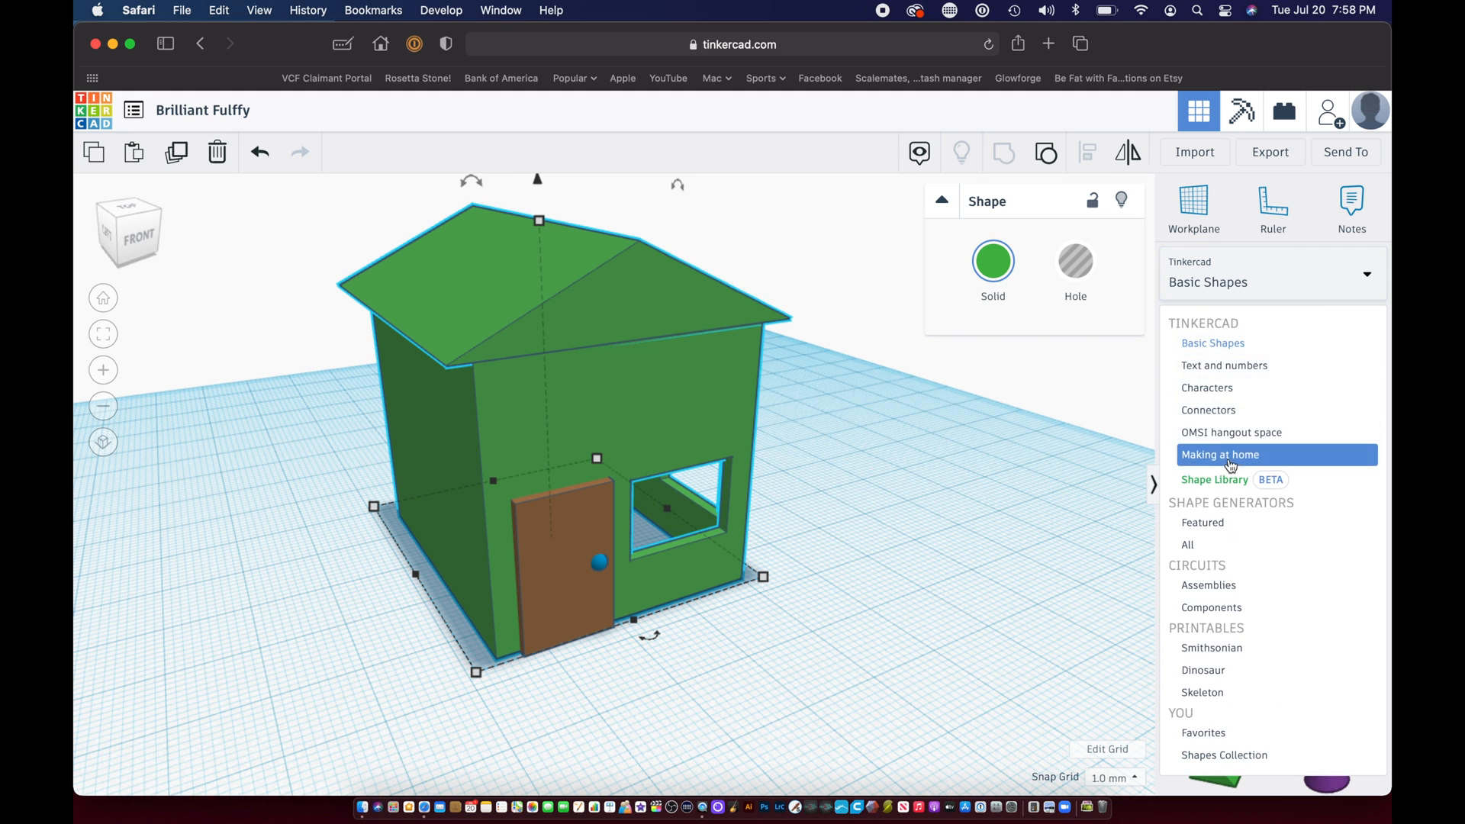
pyautogui.click(1198, 546)
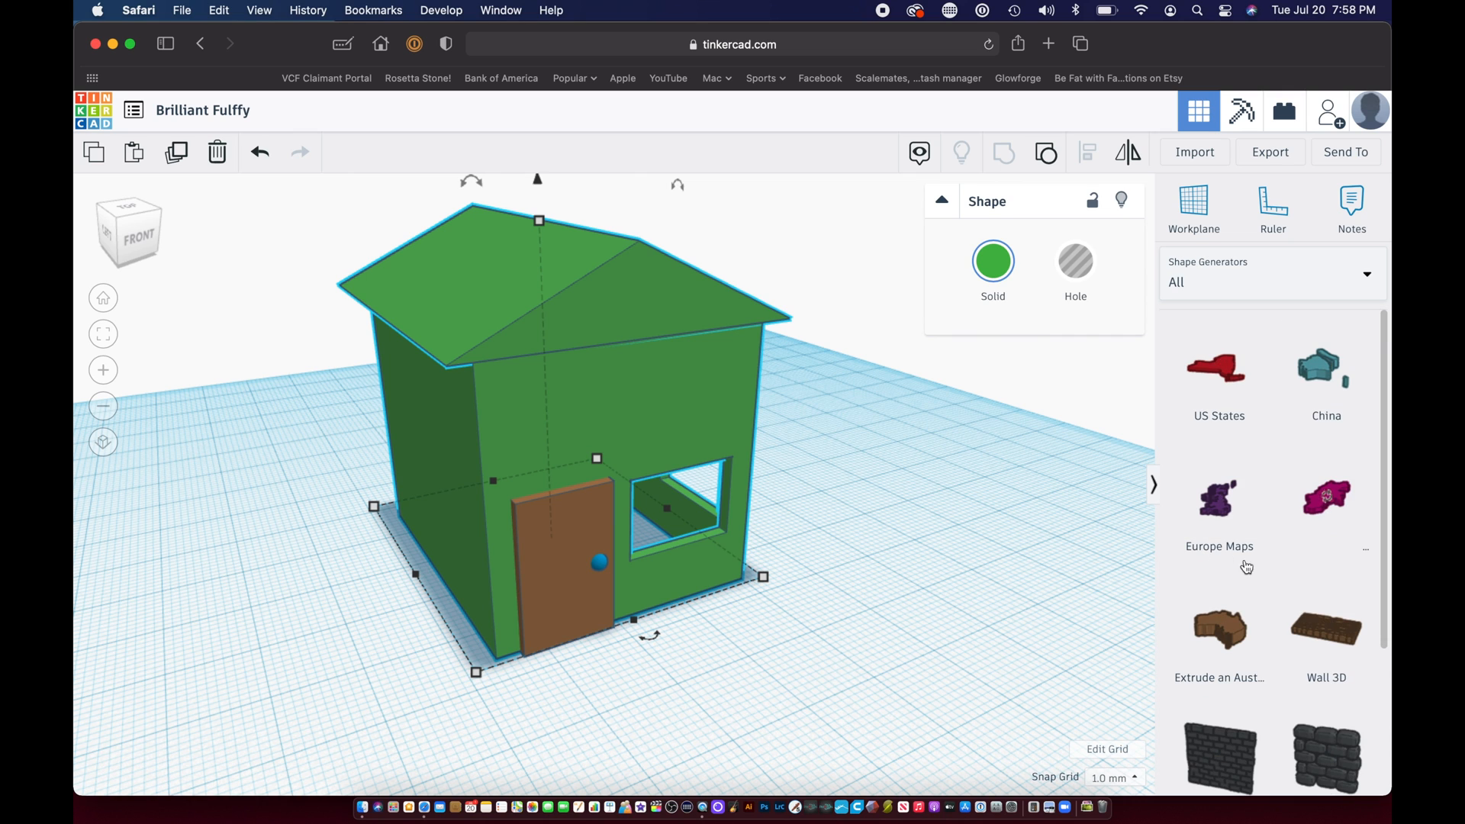
pyautogui.scroll(-3, 1261, 612)
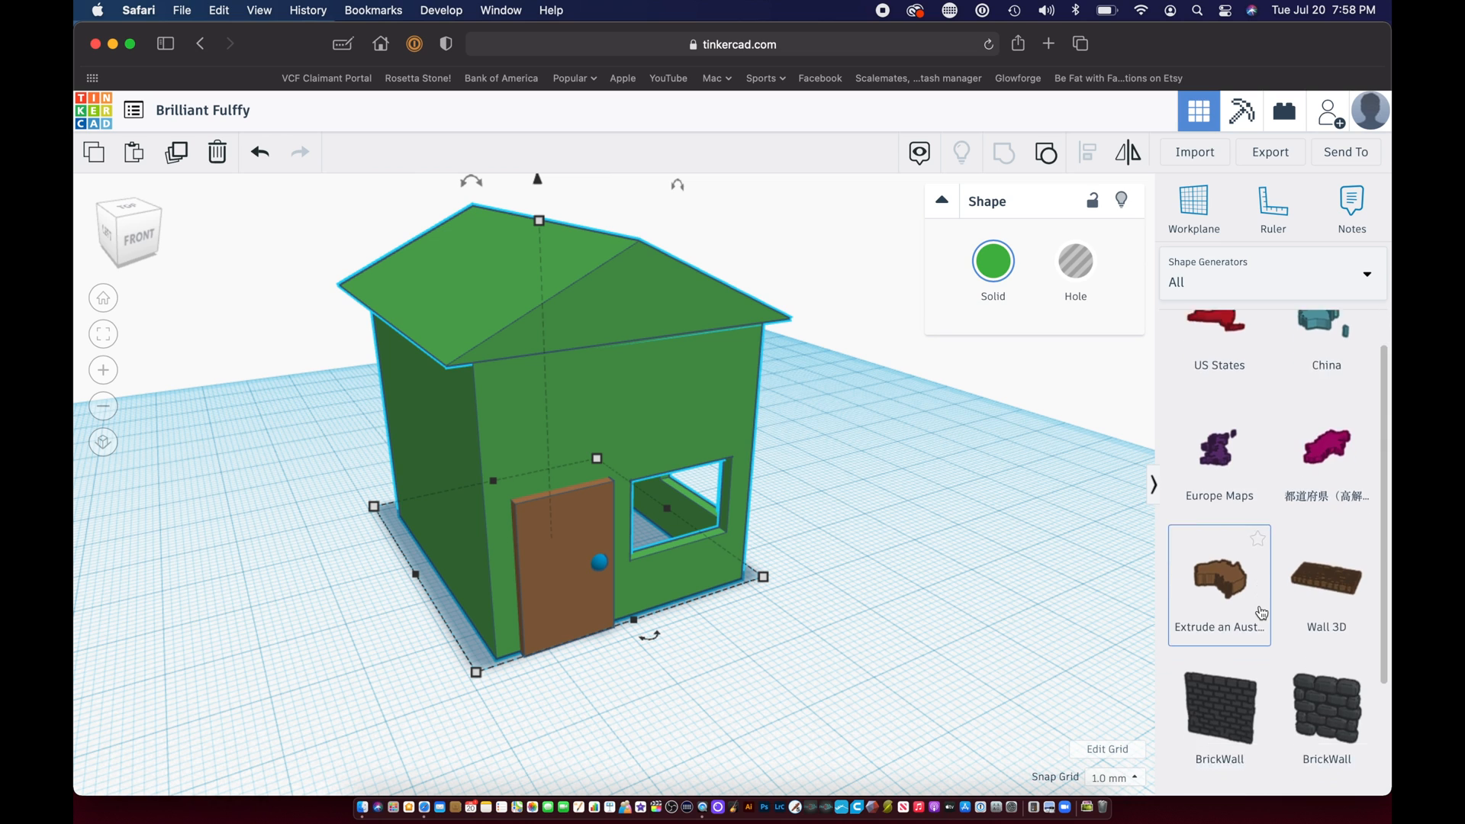
pyautogui.scroll(-1, 1262, 613)
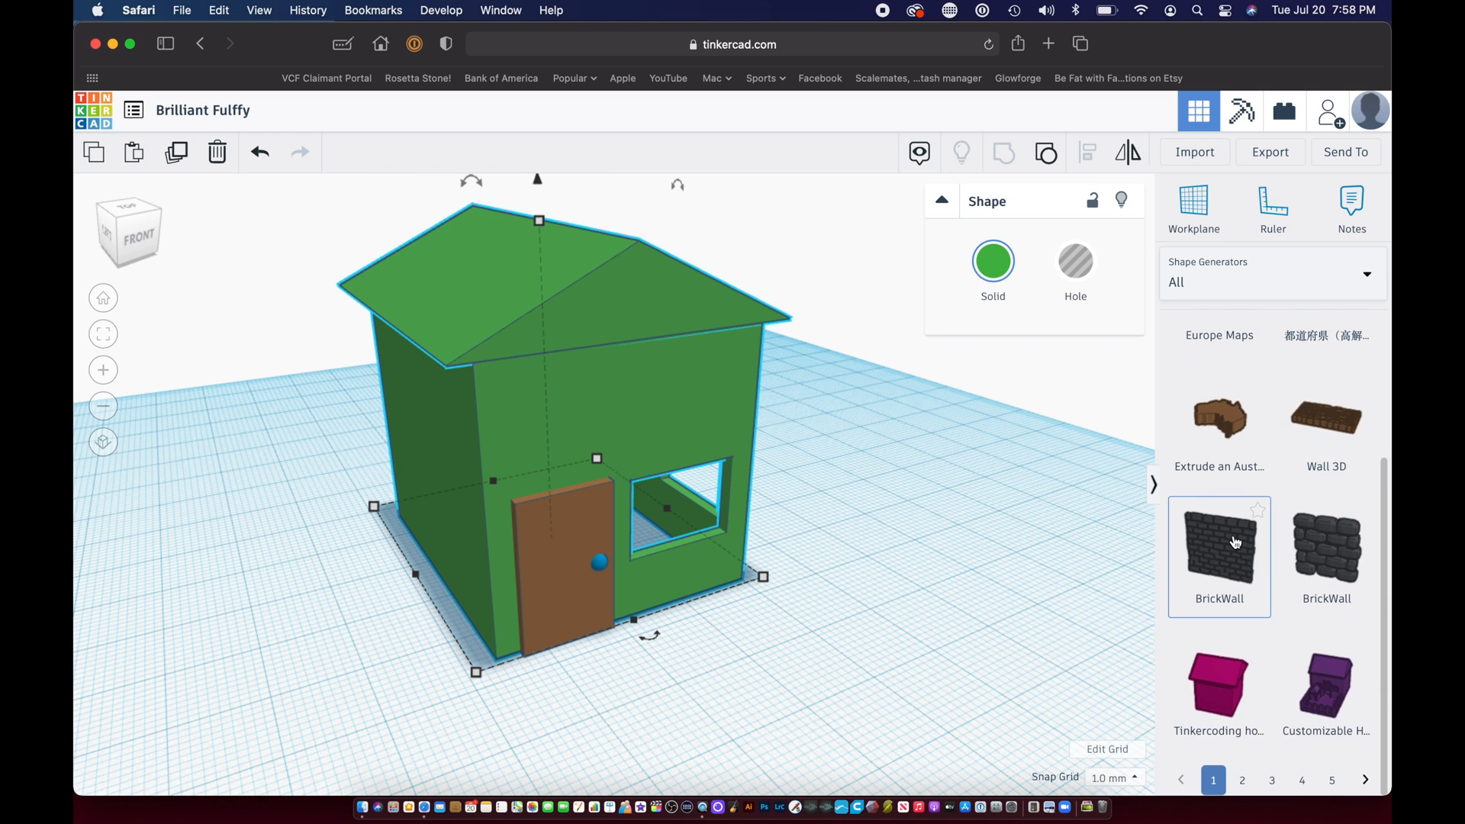
# Step: Try the large-stone BrickWall in front of the house and delete it
pyautogui.moveTo(1326, 549); pyautogui.dragTo(776, 630)
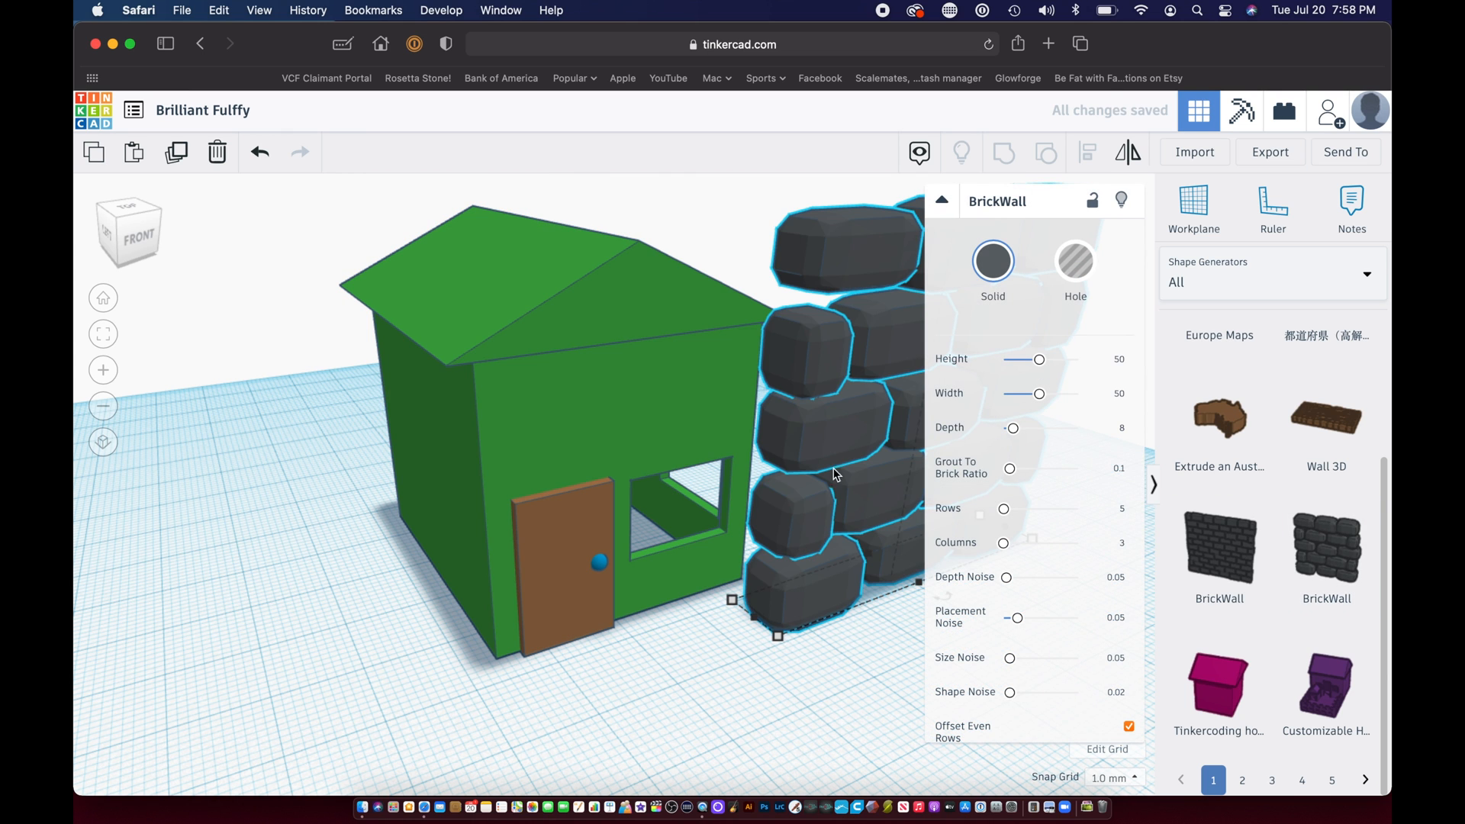
pyautogui.moveTo(868, 446); pyautogui.dragTo(443, 533)
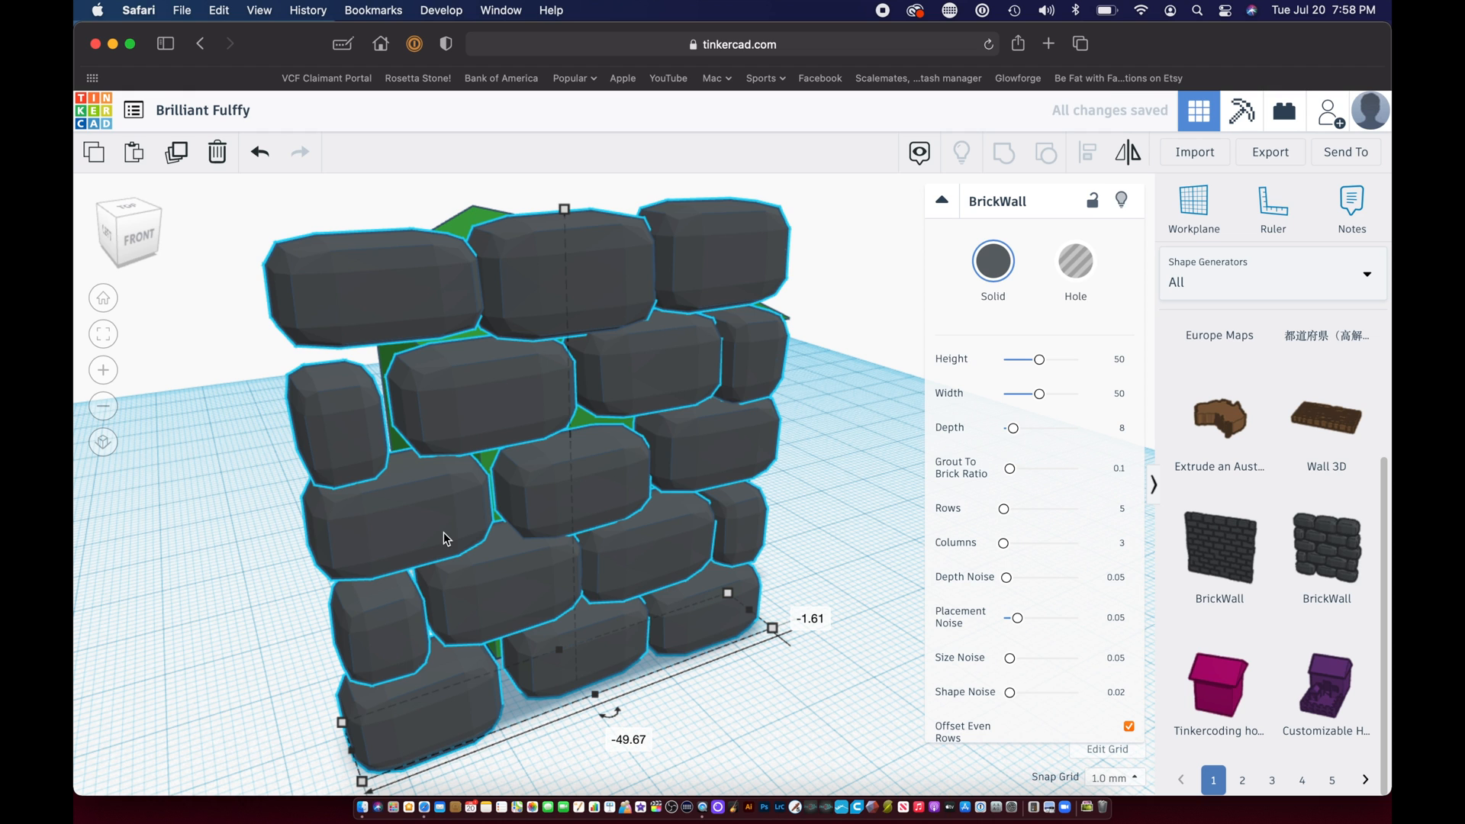
pyautogui.press('Delete')
# Step: Try the small-brick BrickWall beside the front of the house and delete it
pyautogui.moveTo(1219, 551); pyautogui.dragTo(714, 626)
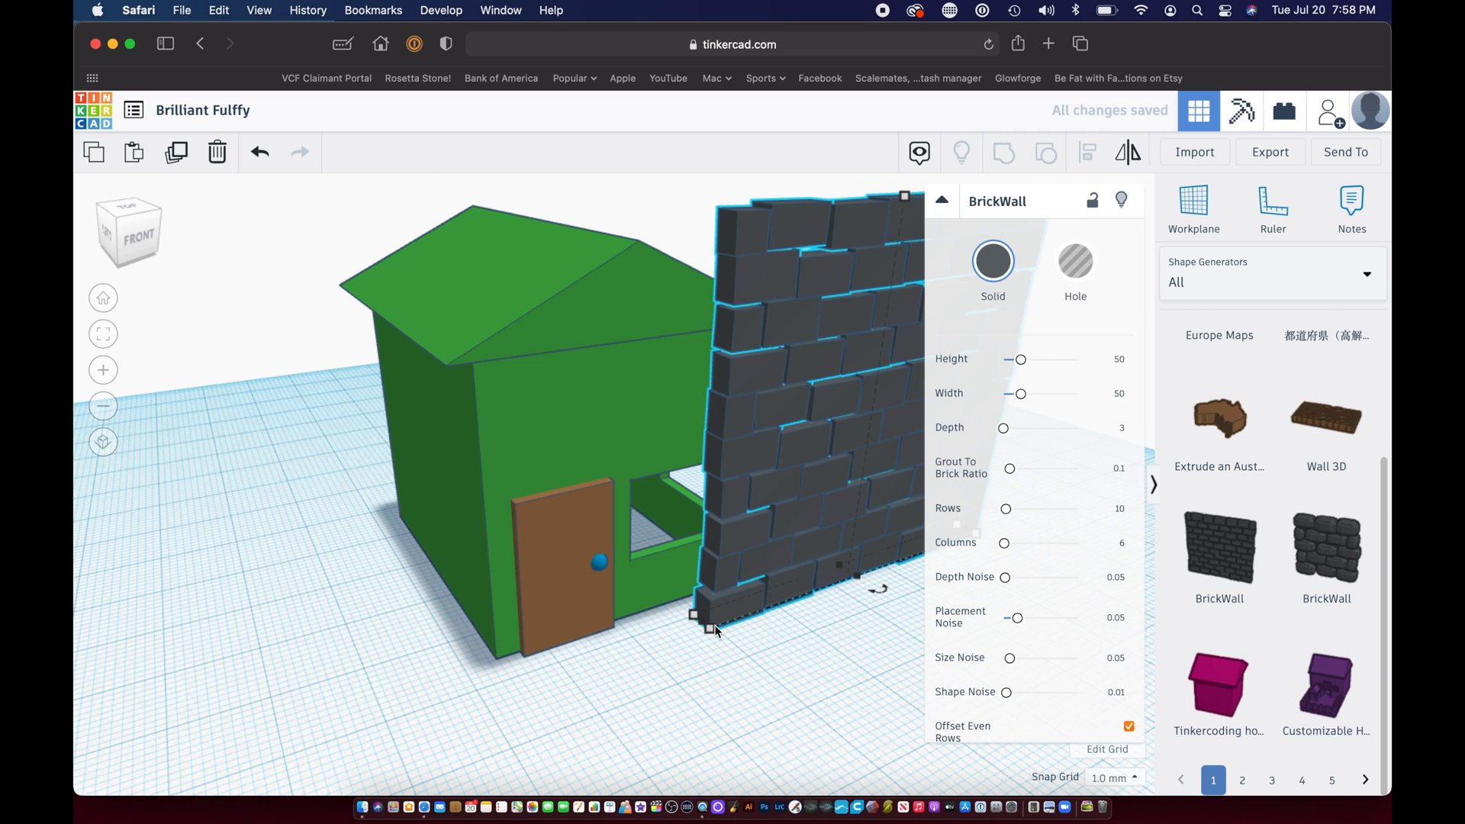
pyautogui.press('Delete')
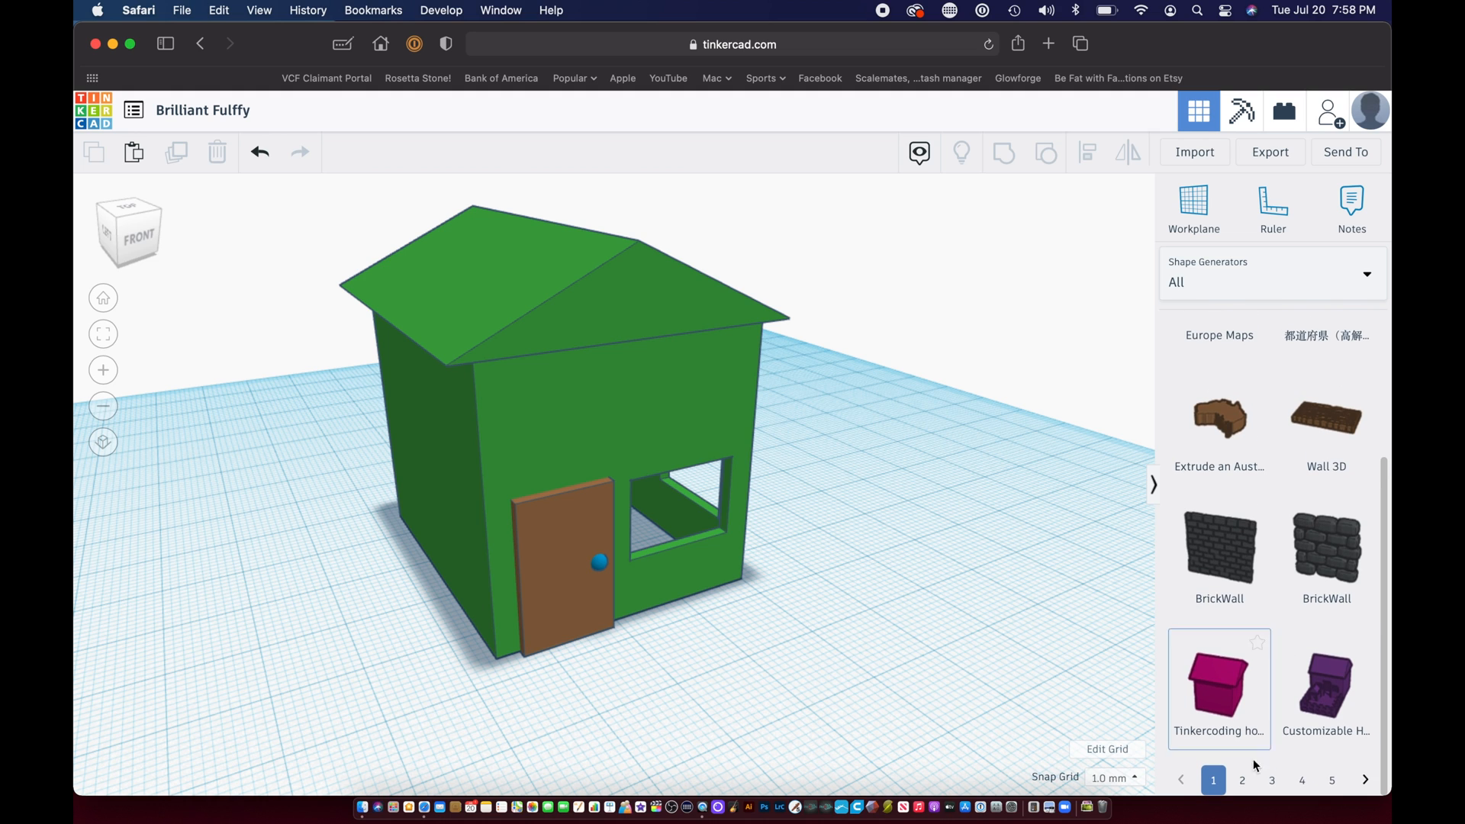
# Step: Browse the shape generators through page 5 and place a spruce on the far side of the workplane
pyautogui.click(1242, 779)
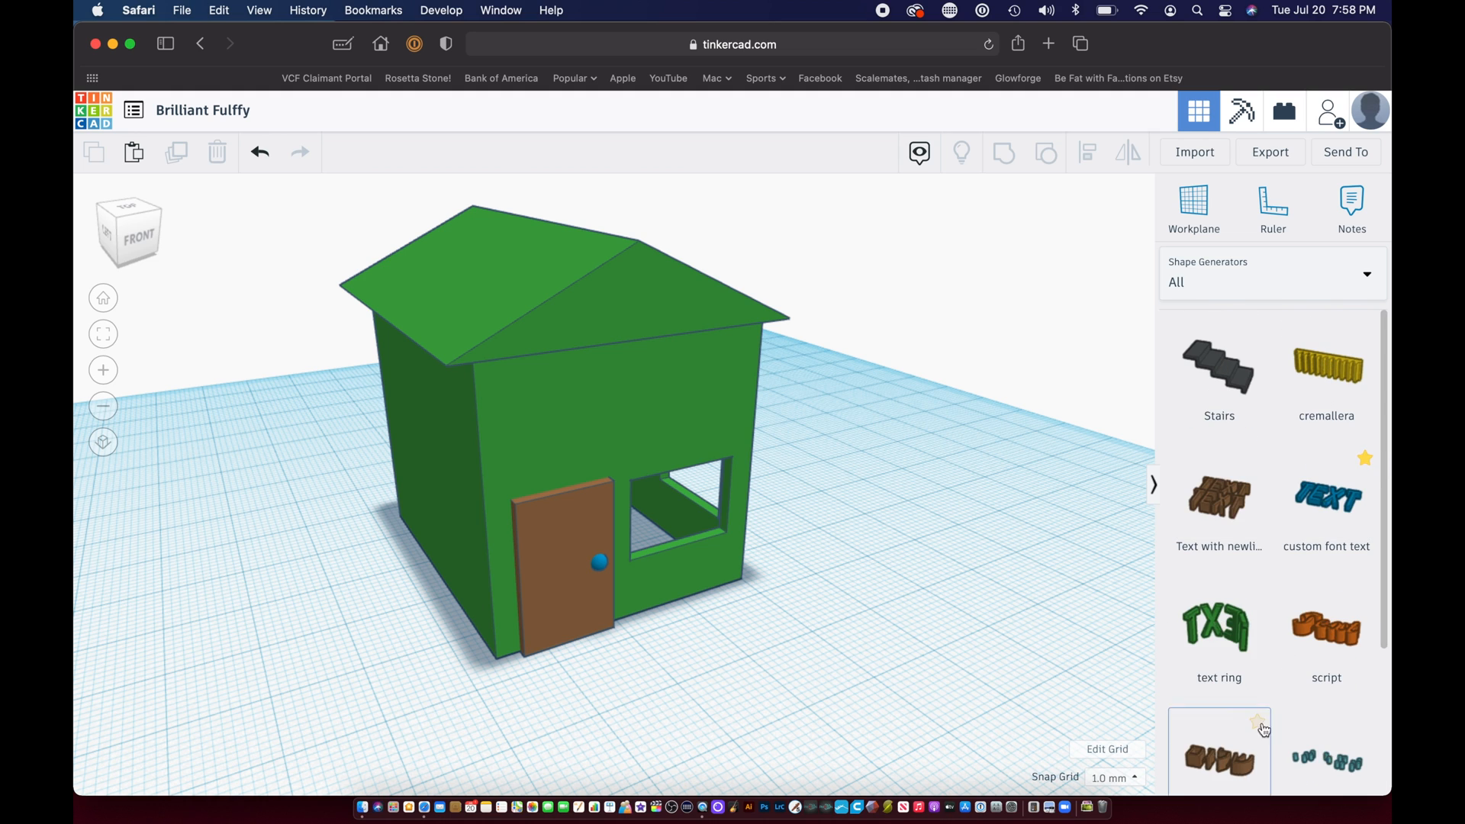
pyautogui.scroll(-5, 1268, 677)
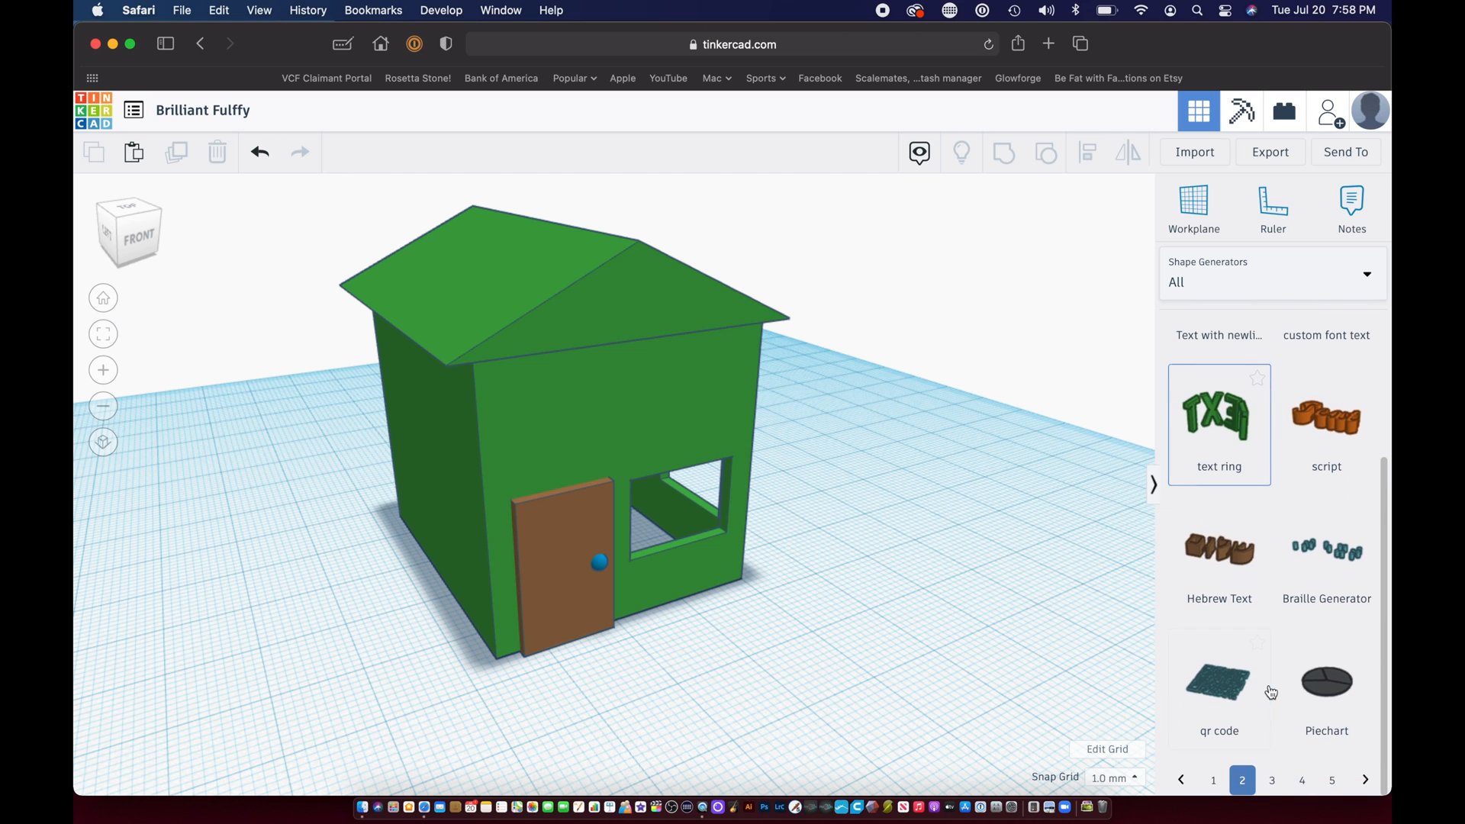
pyautogui.click(1271, 779)
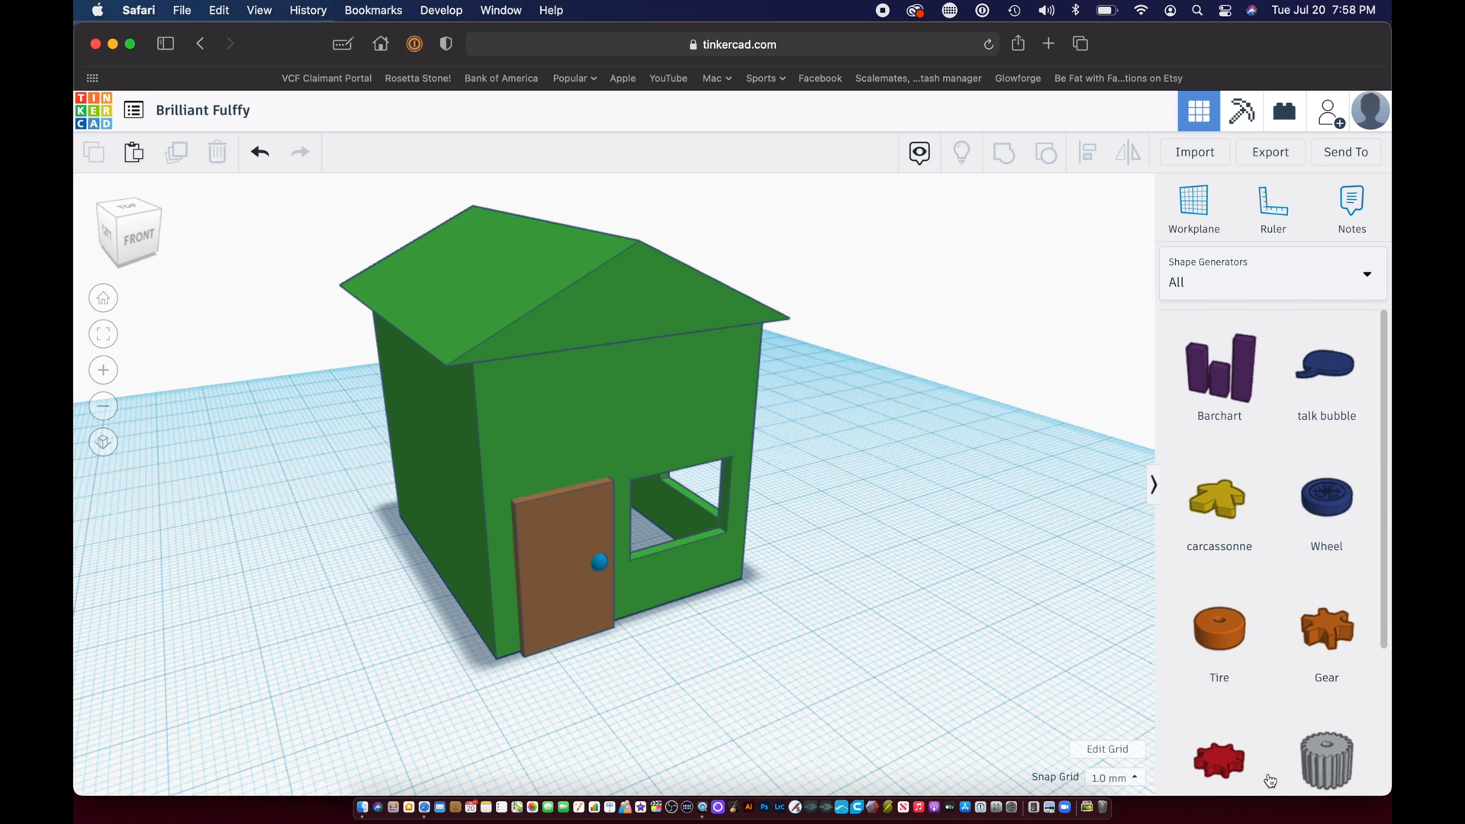
pyautogui.scroll(-5, 1262, 625)
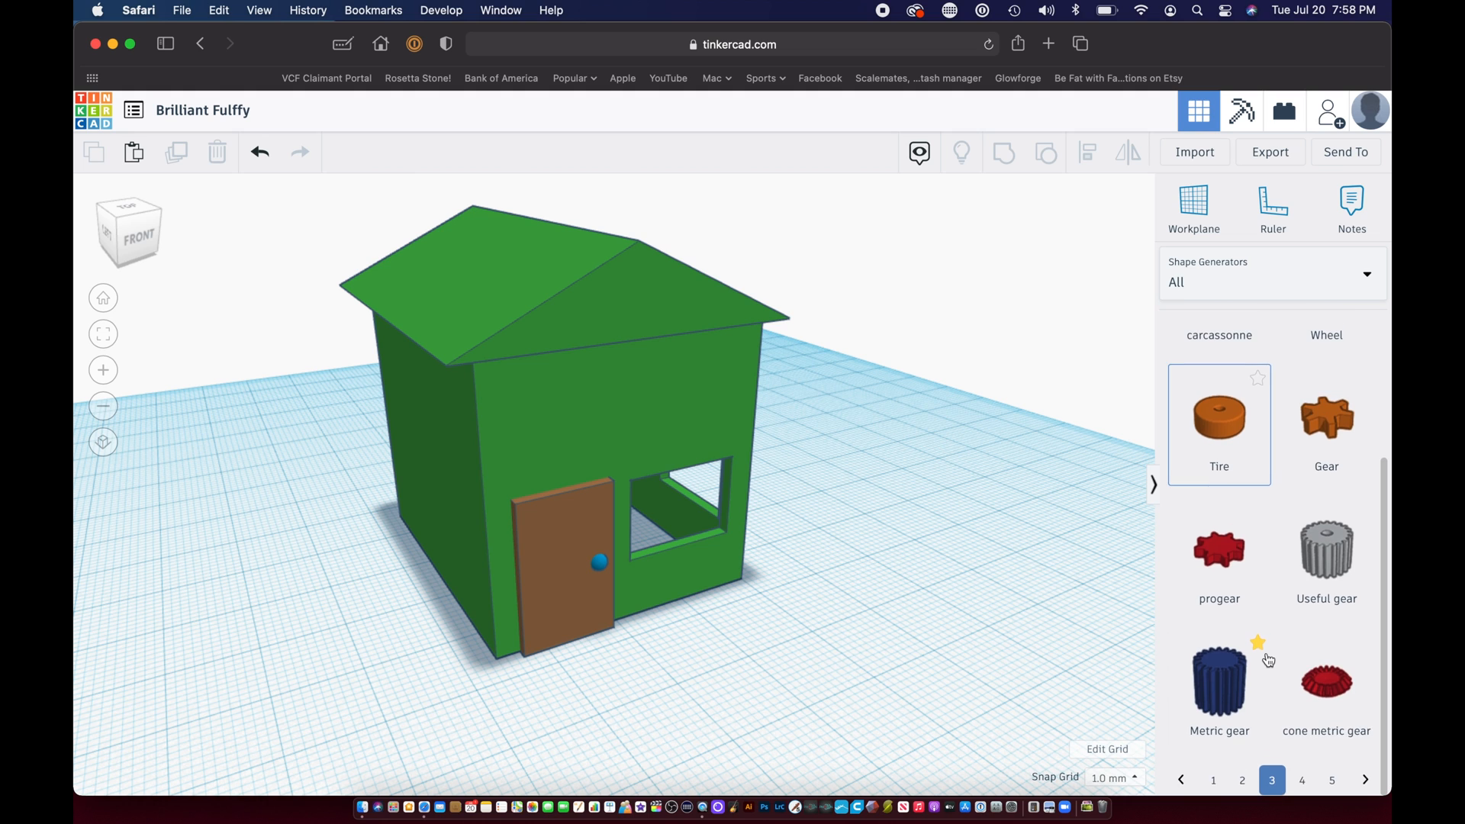
pyautogui.click(1302, 780)
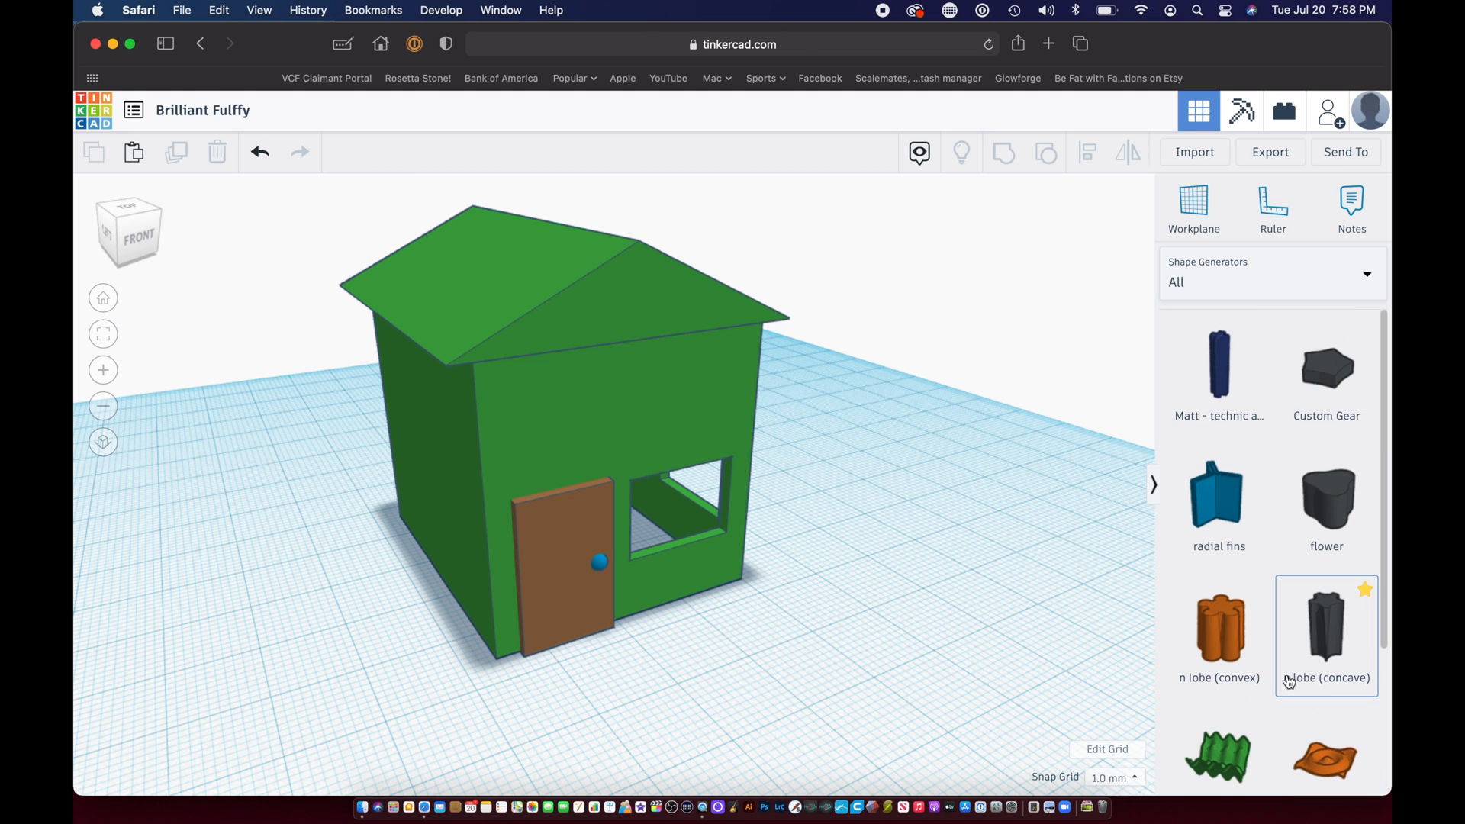
pyautogui.scroll(-5, 1288, 681)
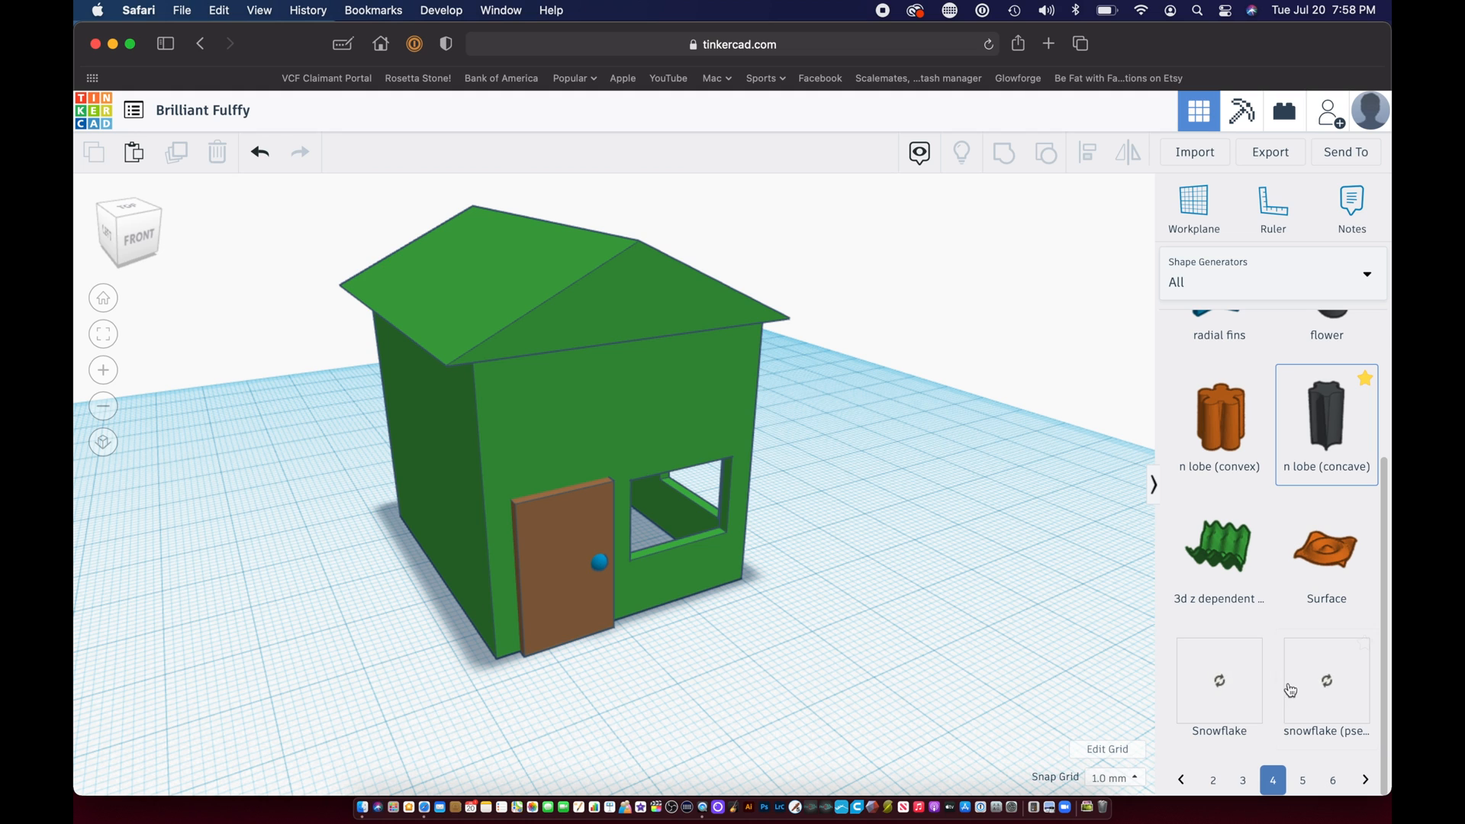
pyautogui.click(1302, 779)
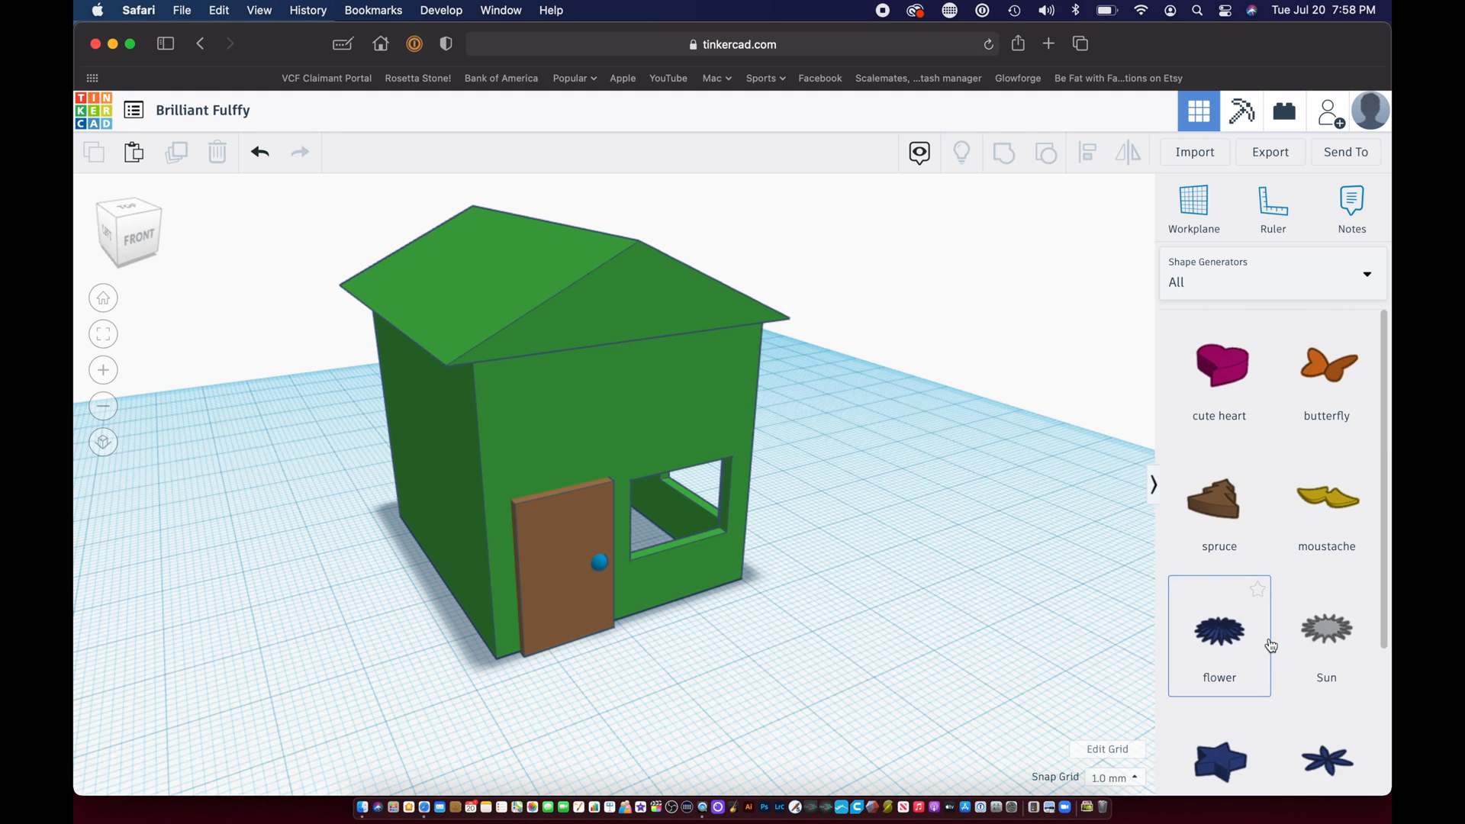
pyautogui.moveTo(1219, 503); pyautogui.dragTo(936, 576)
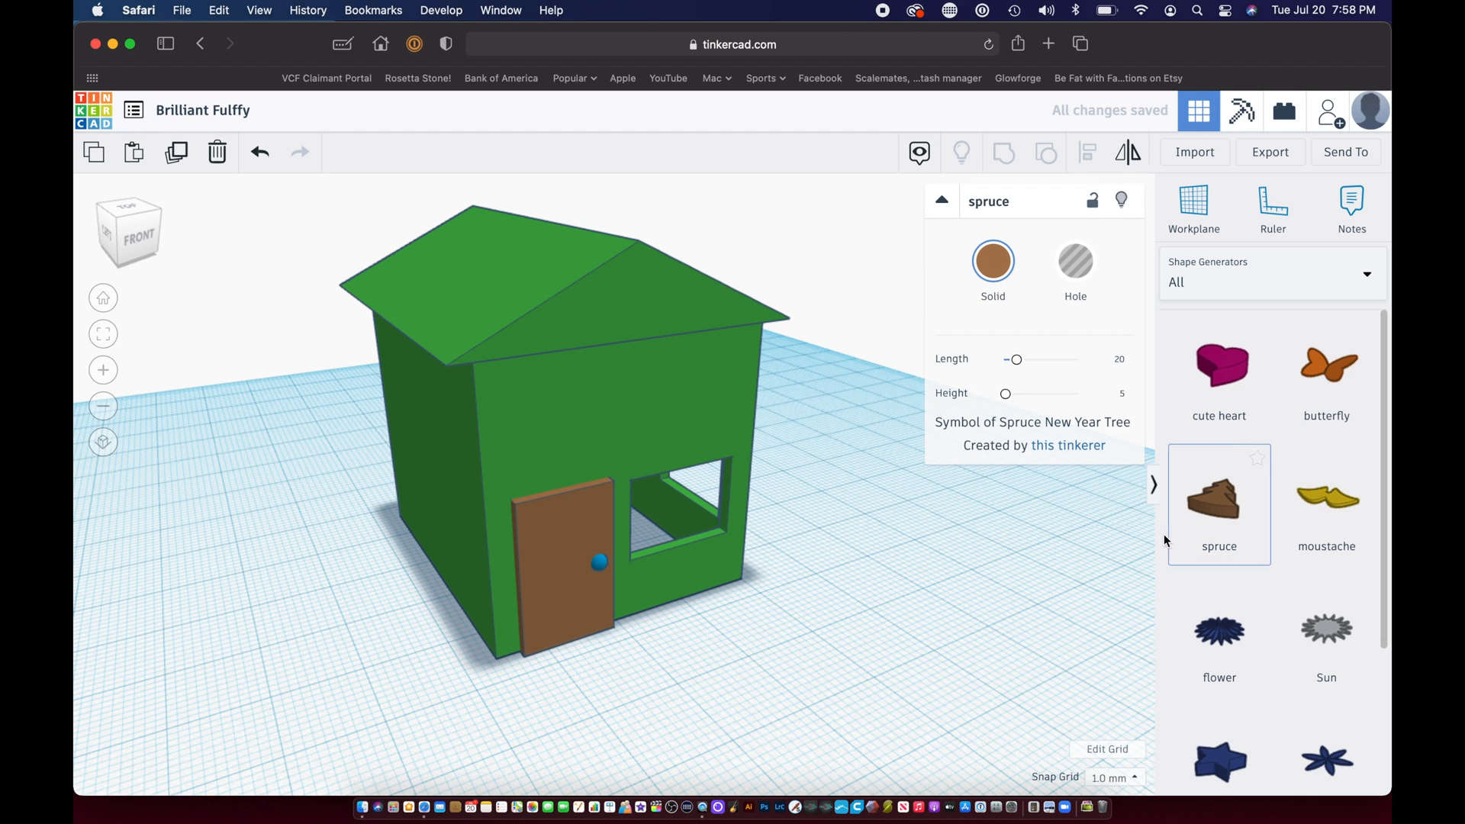
pyautogui.click(1028, 544)
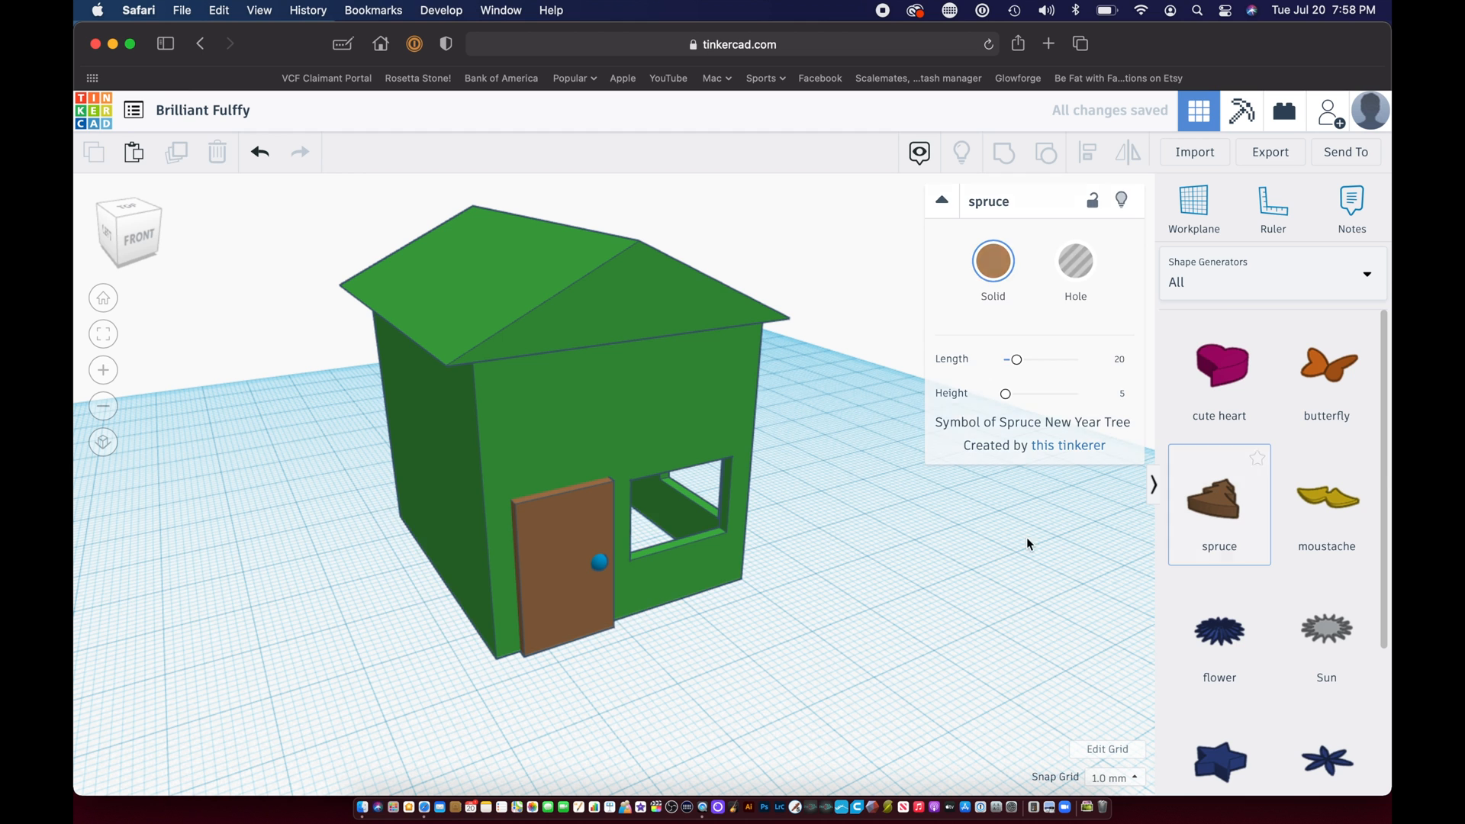
pyautogui.click(841, 593)
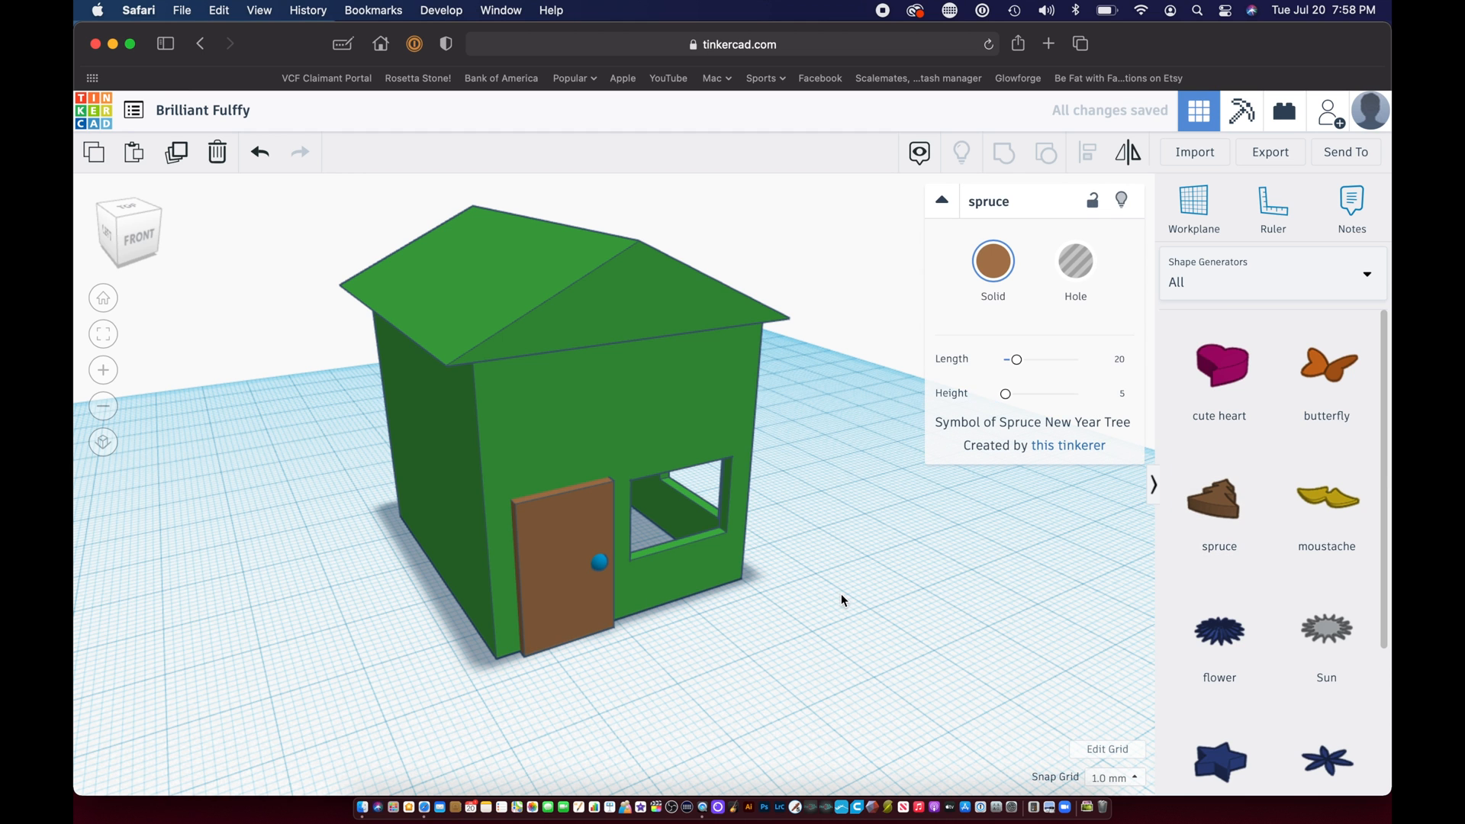
pyautogui.scroll(-5, 840, 593)
pyautogui.moveTo(954, 549); pyautogui.dragTo(626, 610)
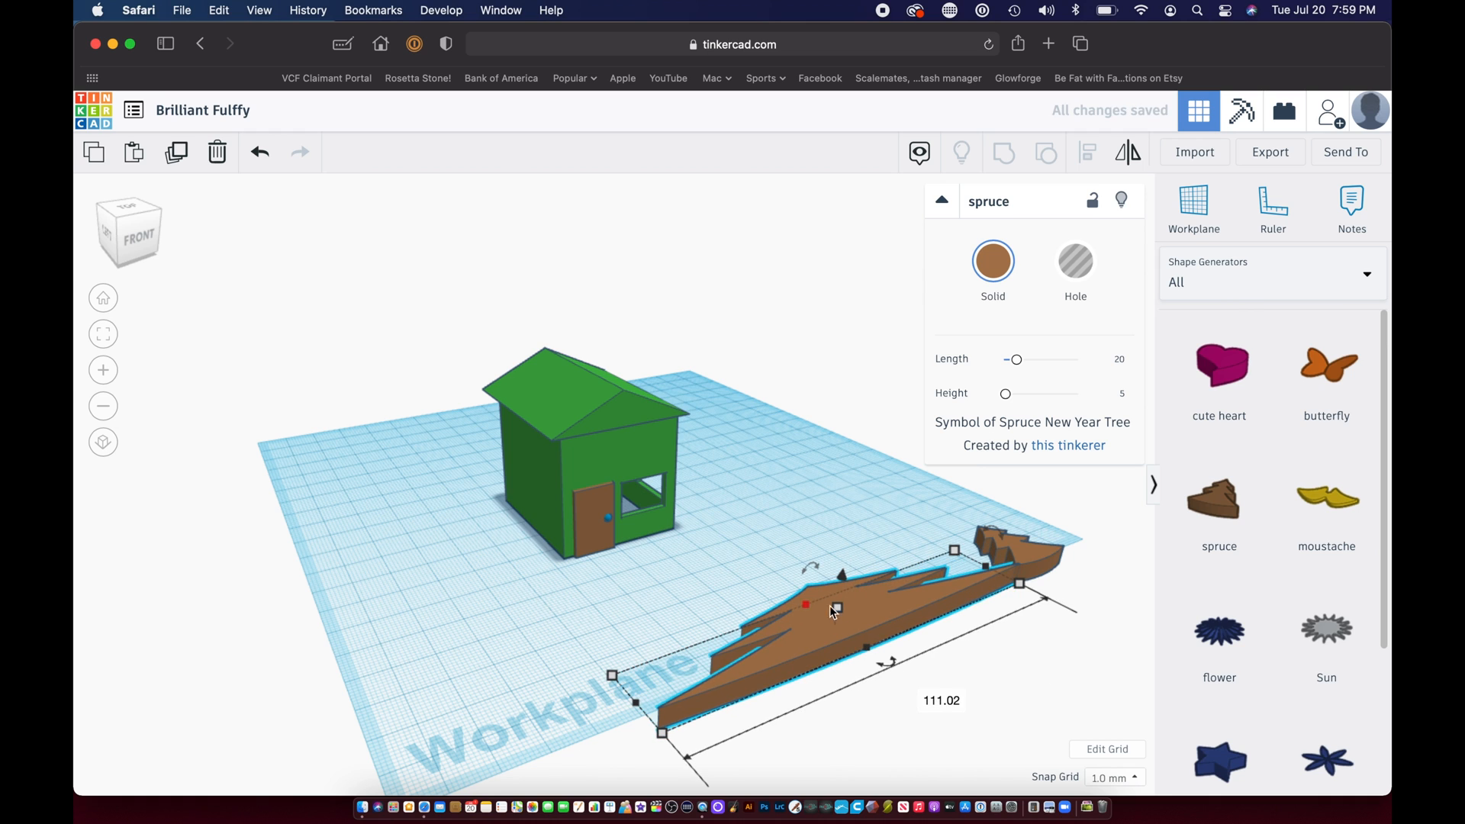
pyautogui.hotkey('ctrl', 'z')
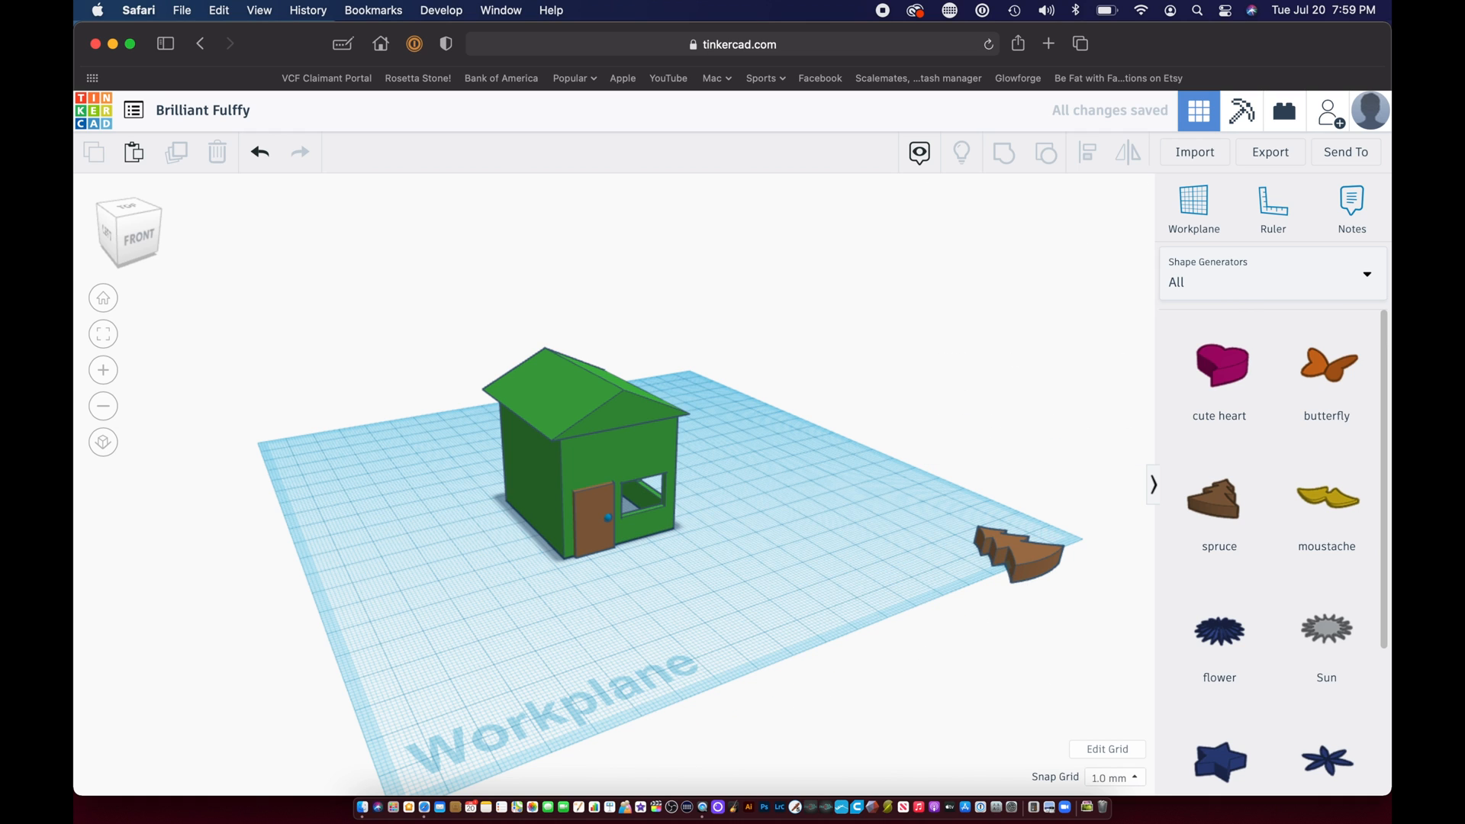
# Step: Move the spruce 130 mm sideways and 50 mm forward to the house's front corner and rotate it 90° to stand upright
pyautogui.click(1032, 548)
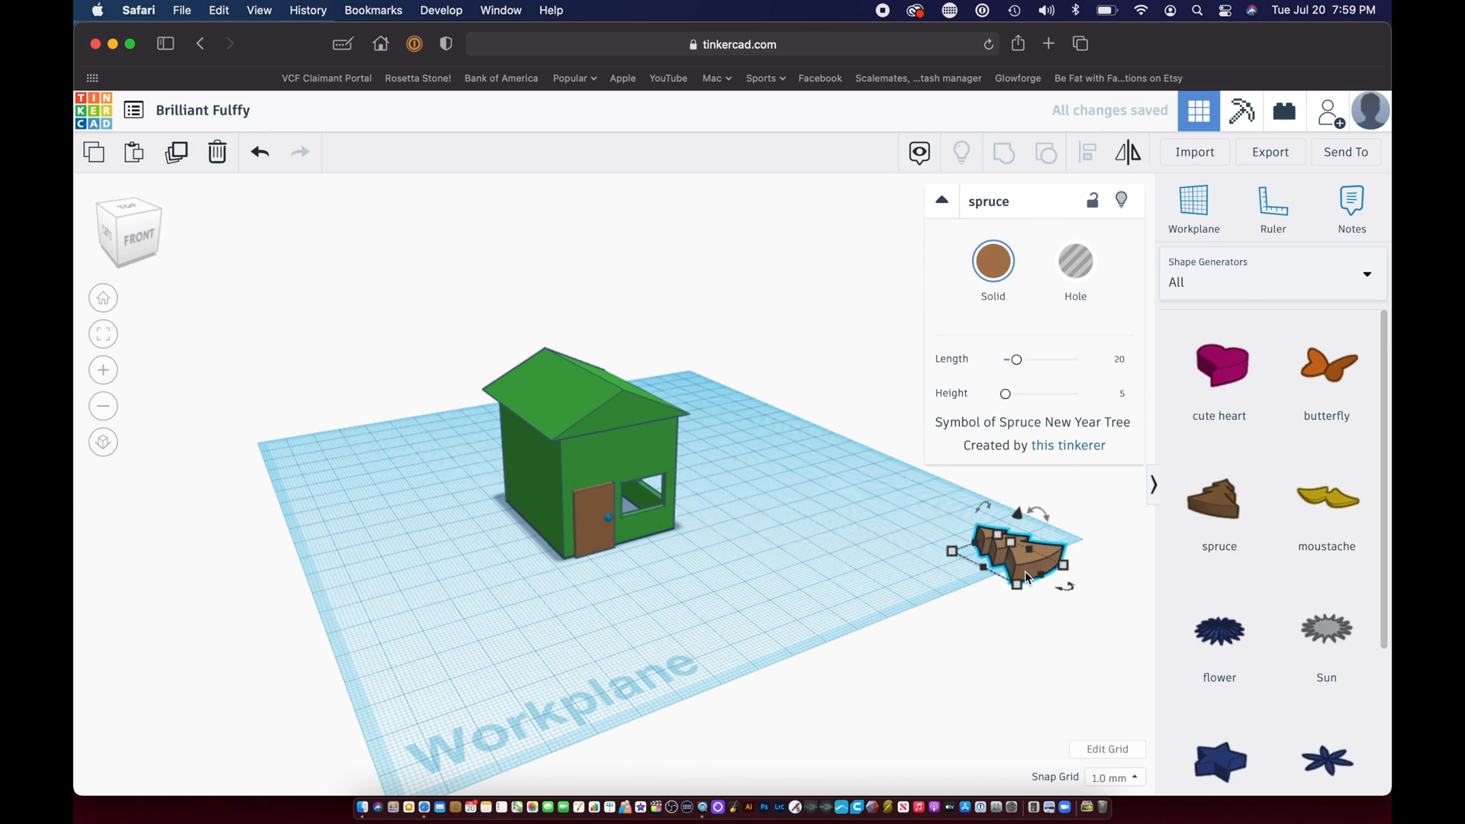
pyautogui.moveTo(1024, 569); pyautogui.dragTo(487, 612)
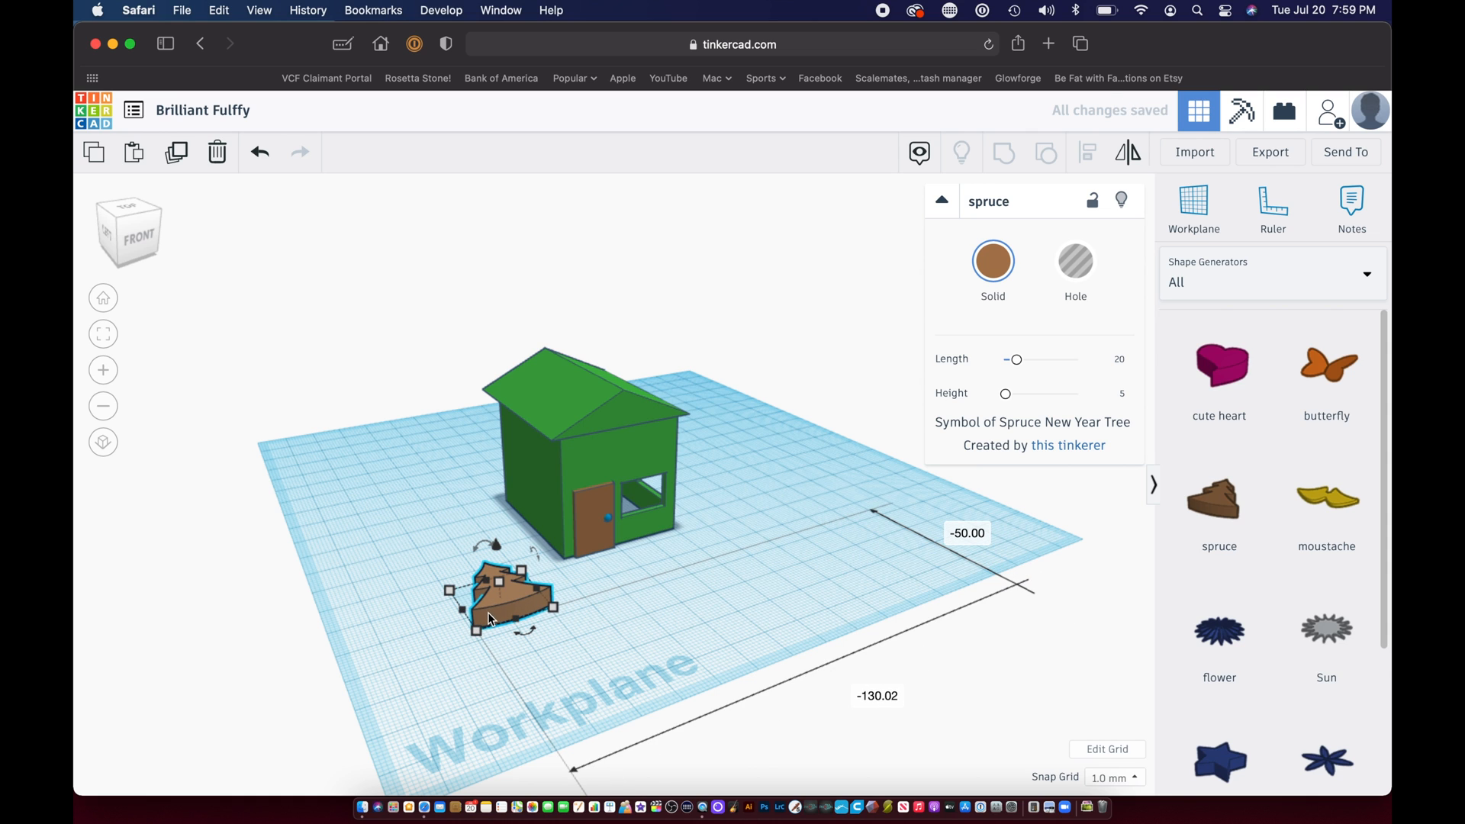
pyautogui.moveTo(538, 563)
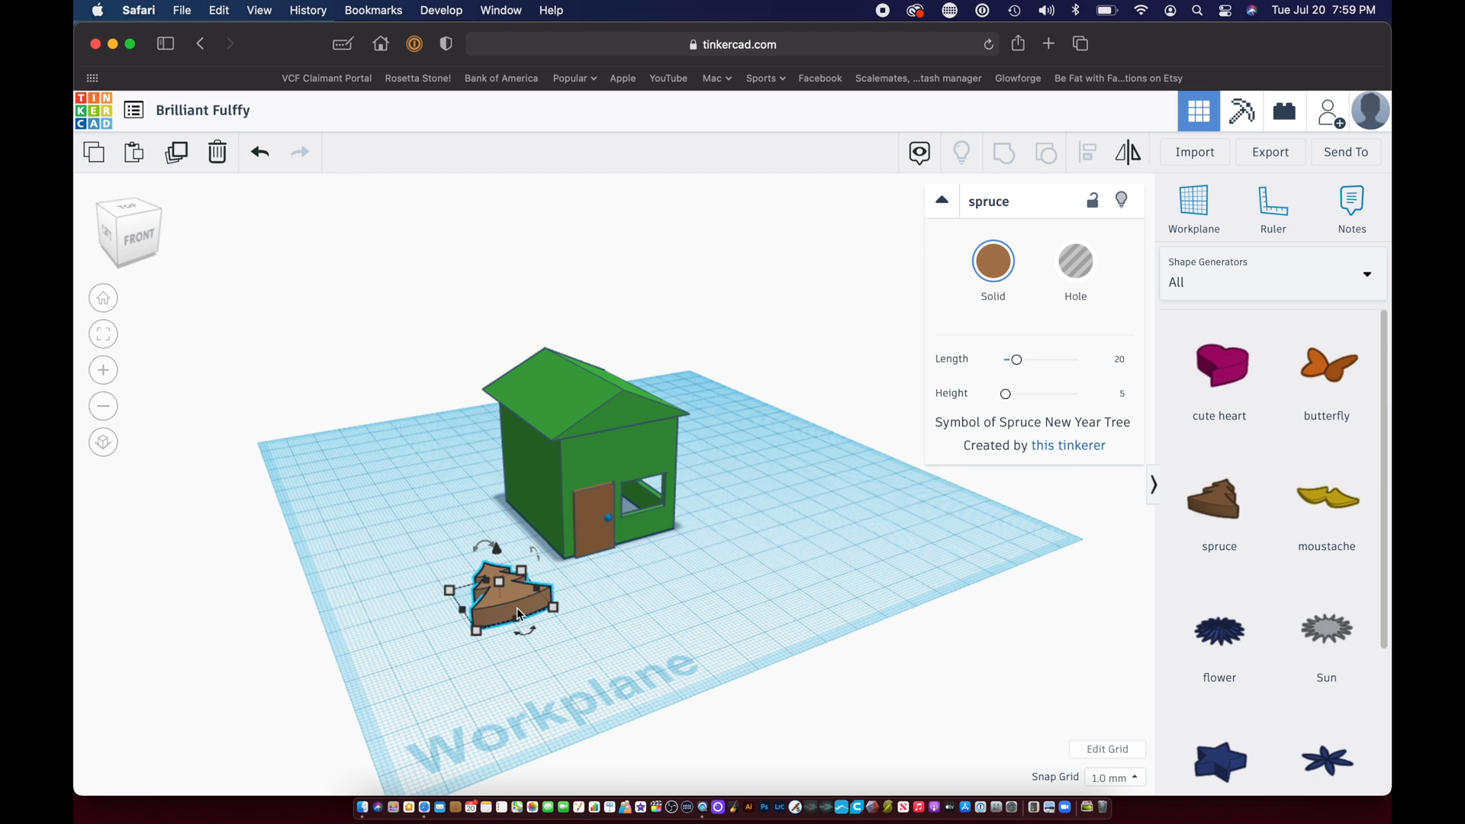
pyautogui.moveTo(384, 666); pyautogui.dragTo(525, 684, button='right')
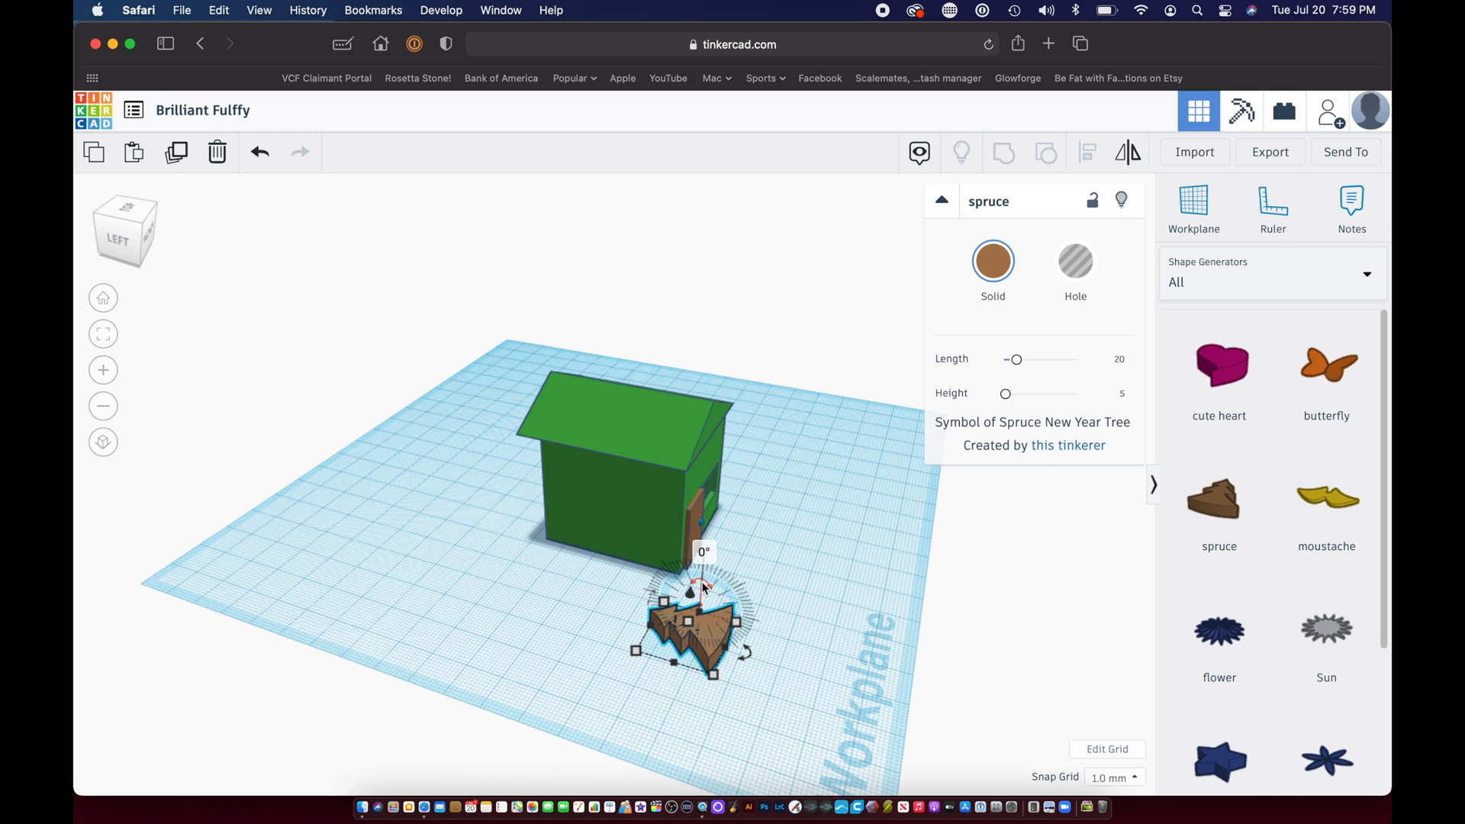
pyautogui.moveTo(701, 581); pyautogui.dragTo(739, 611)
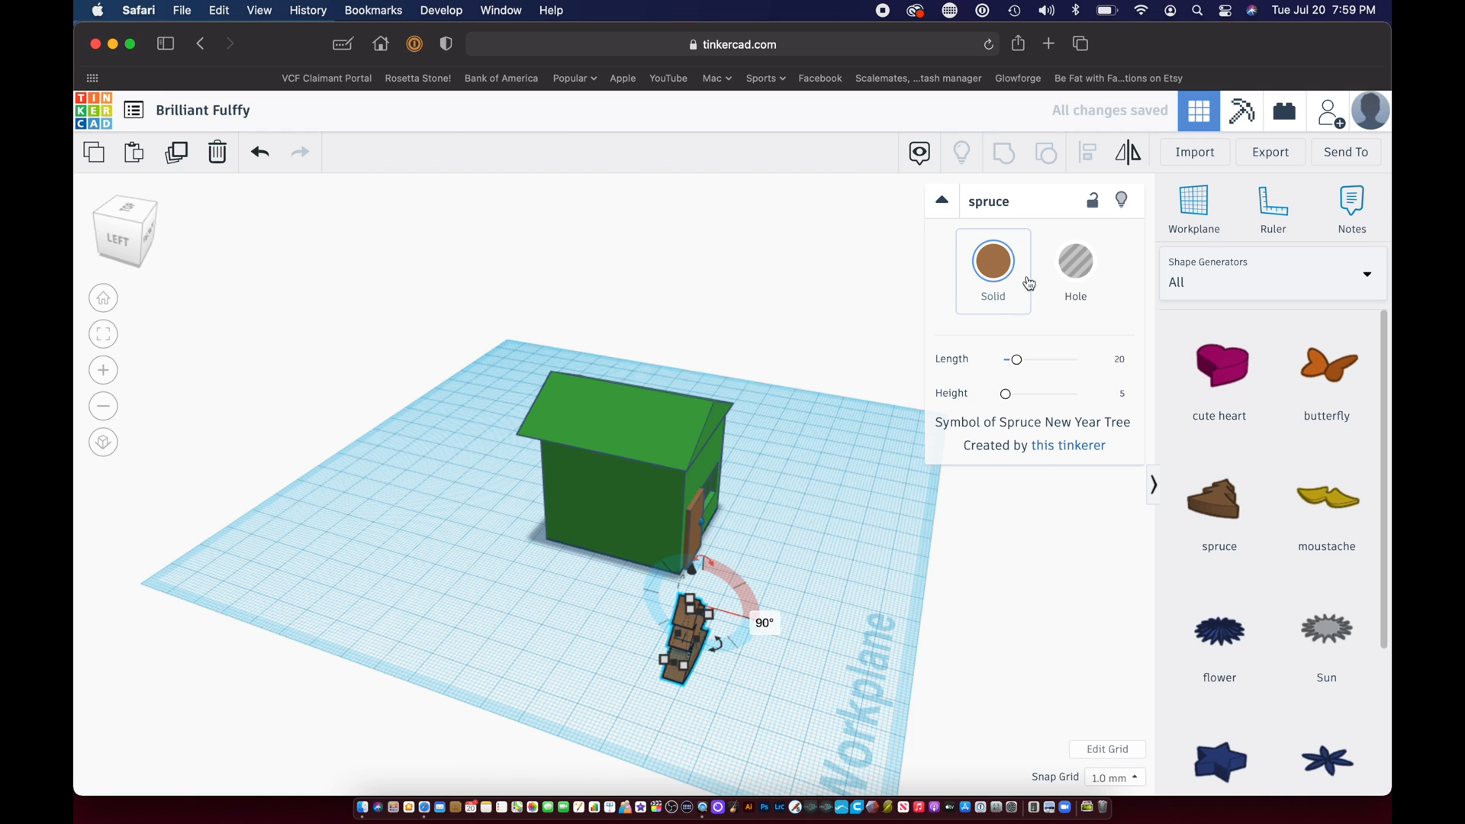
# Step: Color the spruce dark green
pyautogui.click(1001, 267)
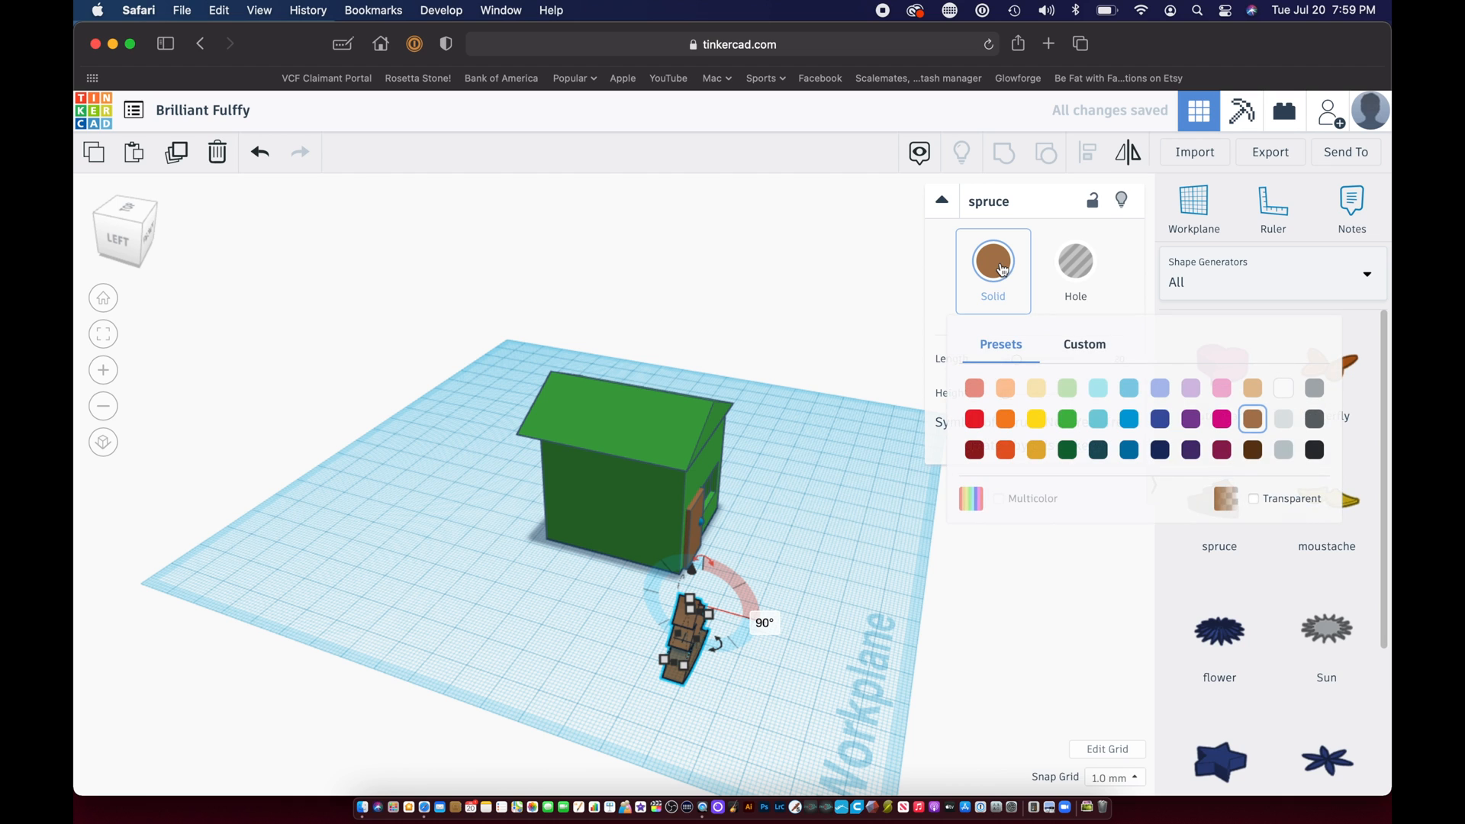
pyautogui.click(1067, 450)
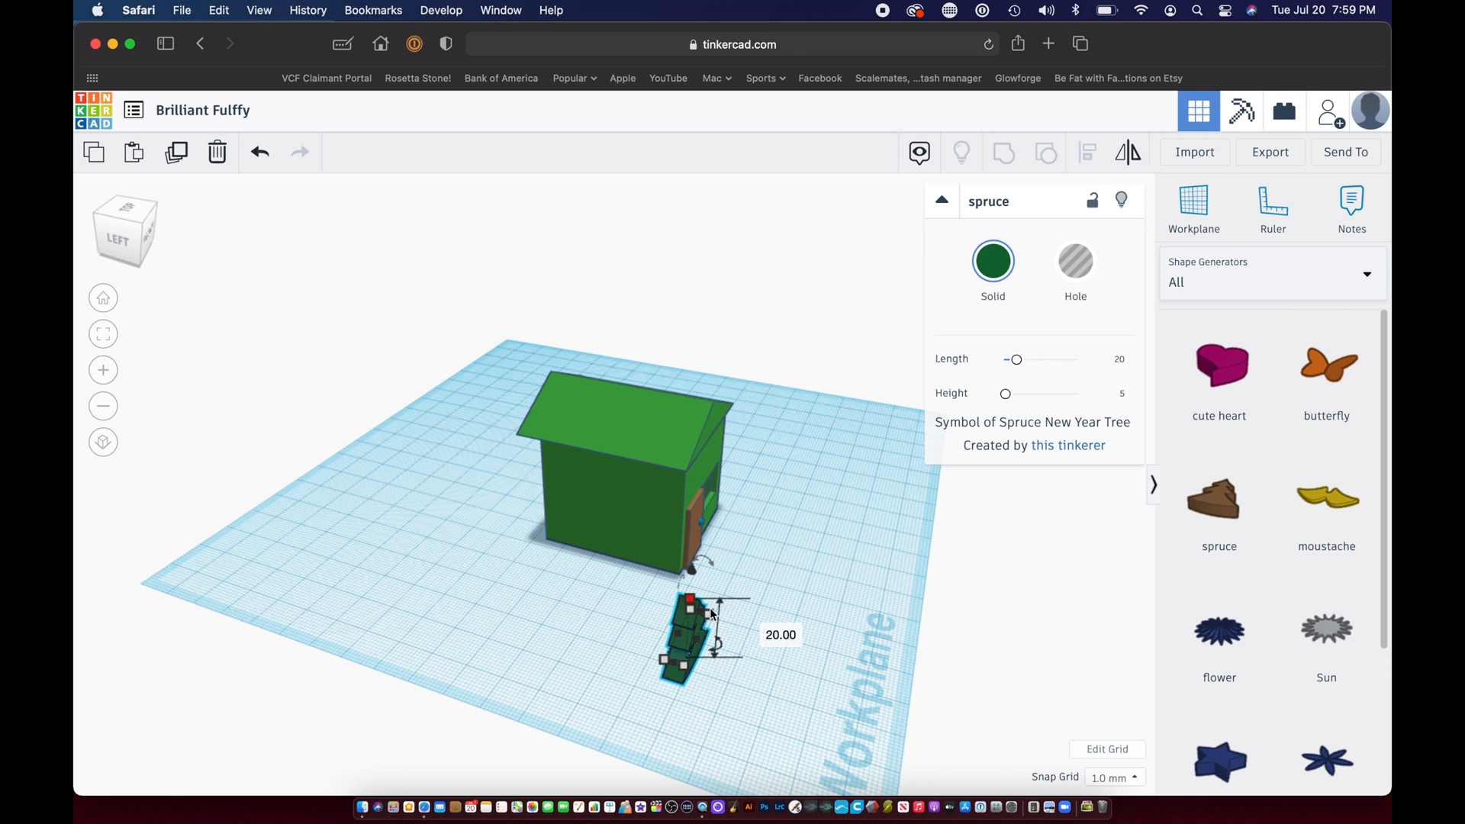
# Step: Enlarge the spruce to about 48.5 mm tall and make it wider
pyautogui.moveTo(799, 703); pyautogui.dragTo(620, 701, button='right')
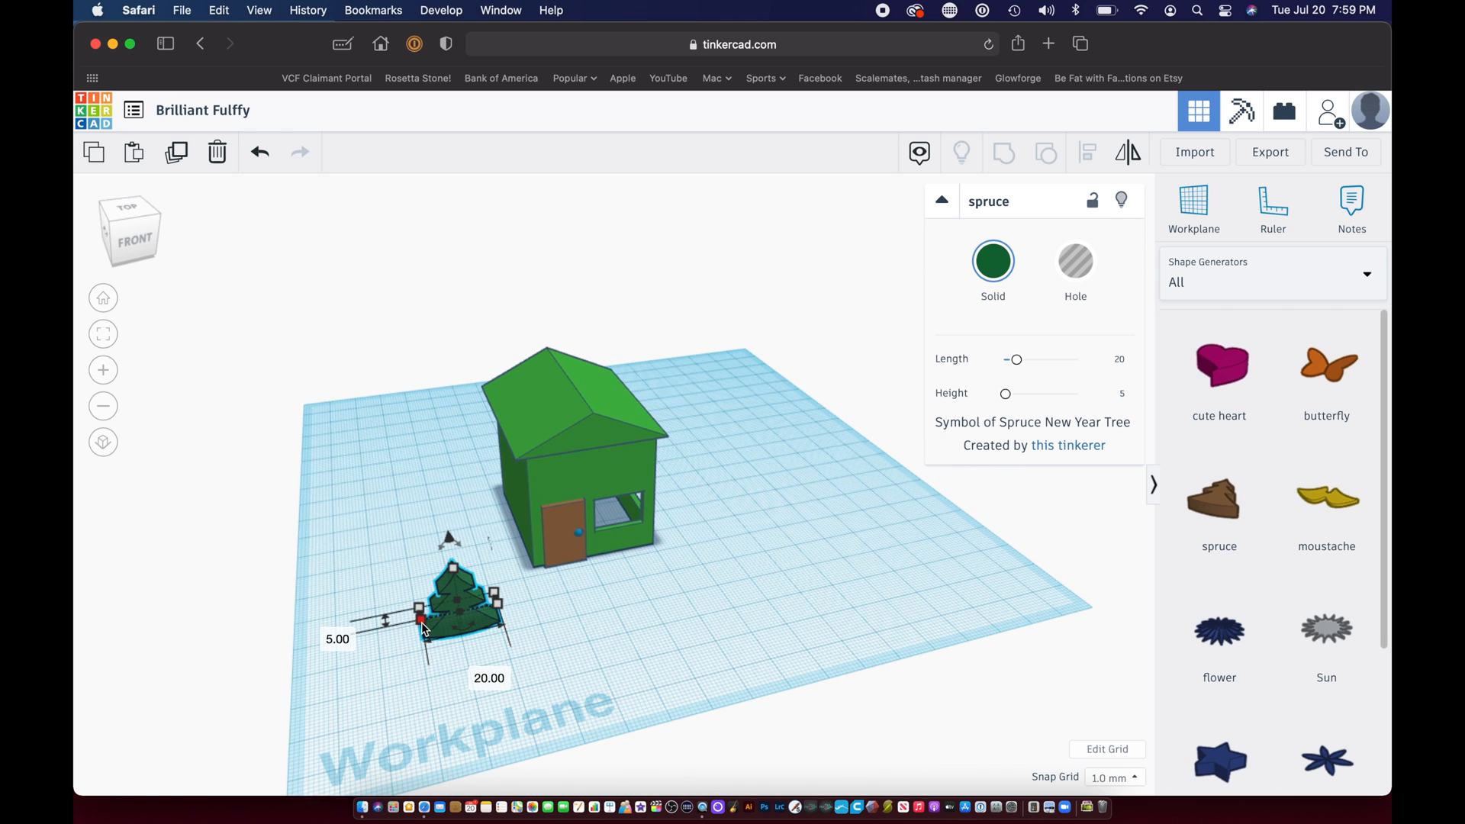
pyautogui.moveTo(396, 655); pyautogui.dragTo(489, 676, button='right')
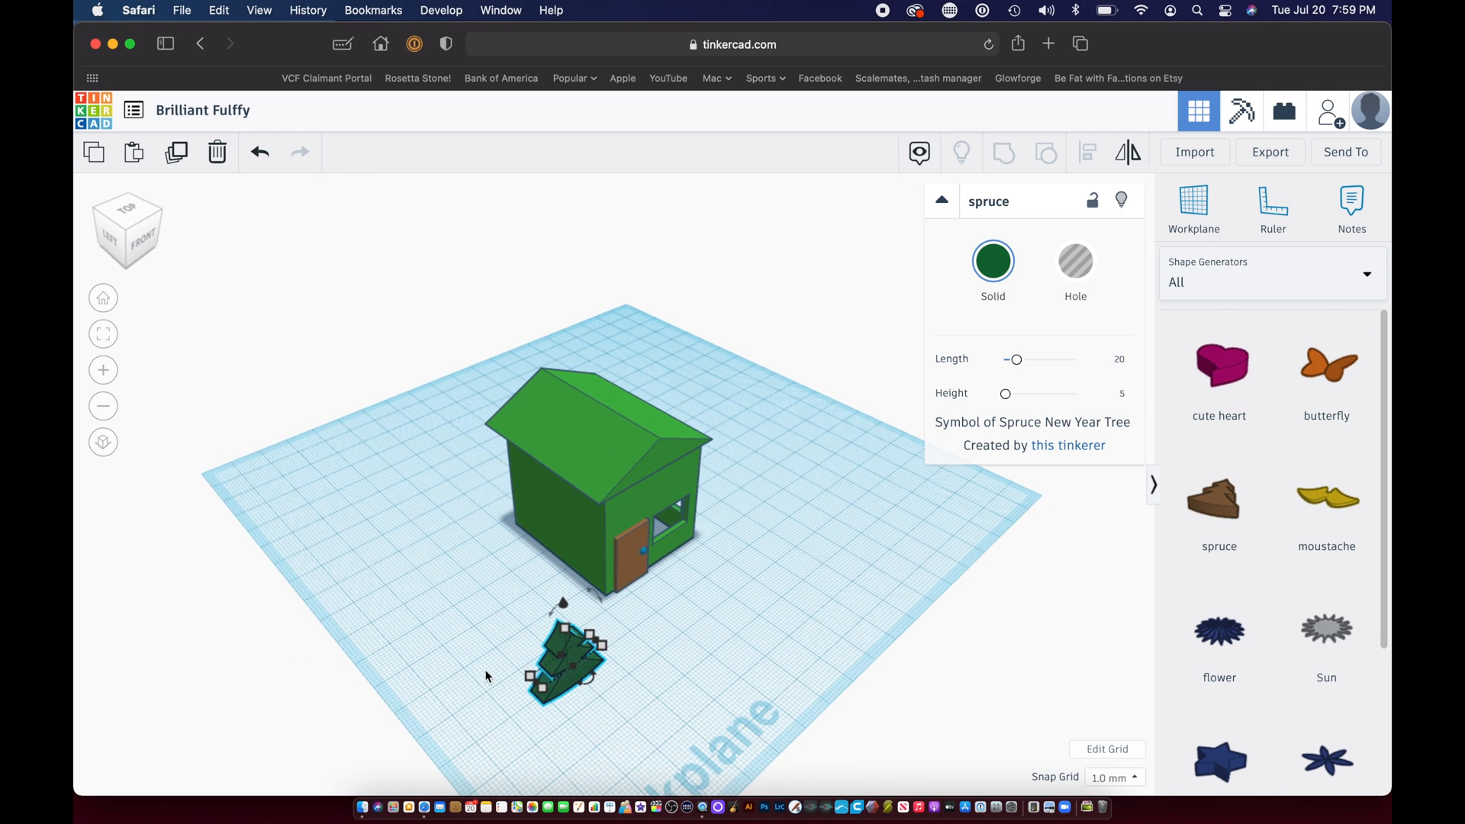
pyautogui.scroll(-2, 528, 697)
pyautogui.scroll(5, 528, 697)
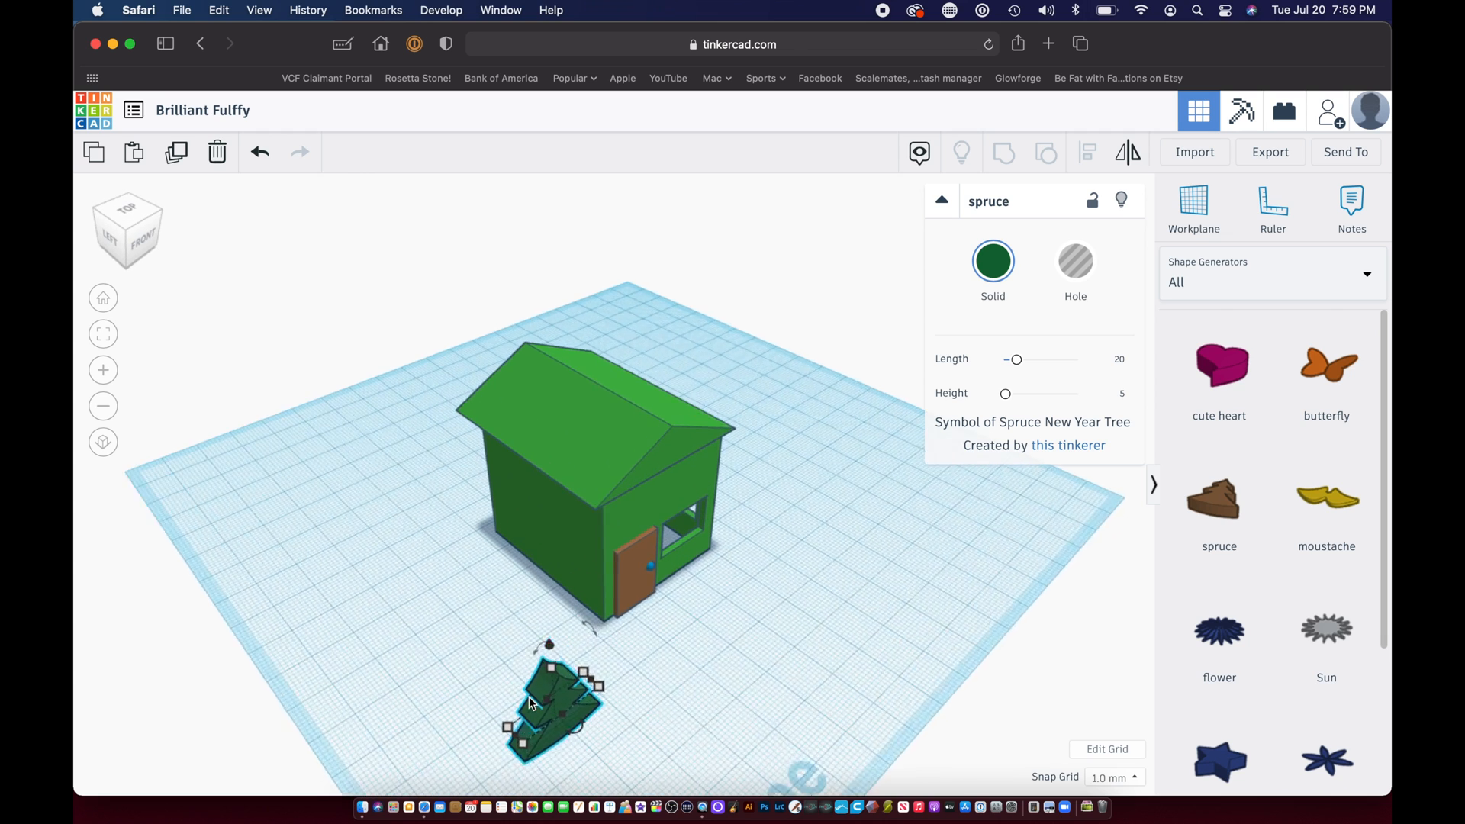
pyautogui.moveTo(587, 729); pyautogui.dragTo(552, 564)
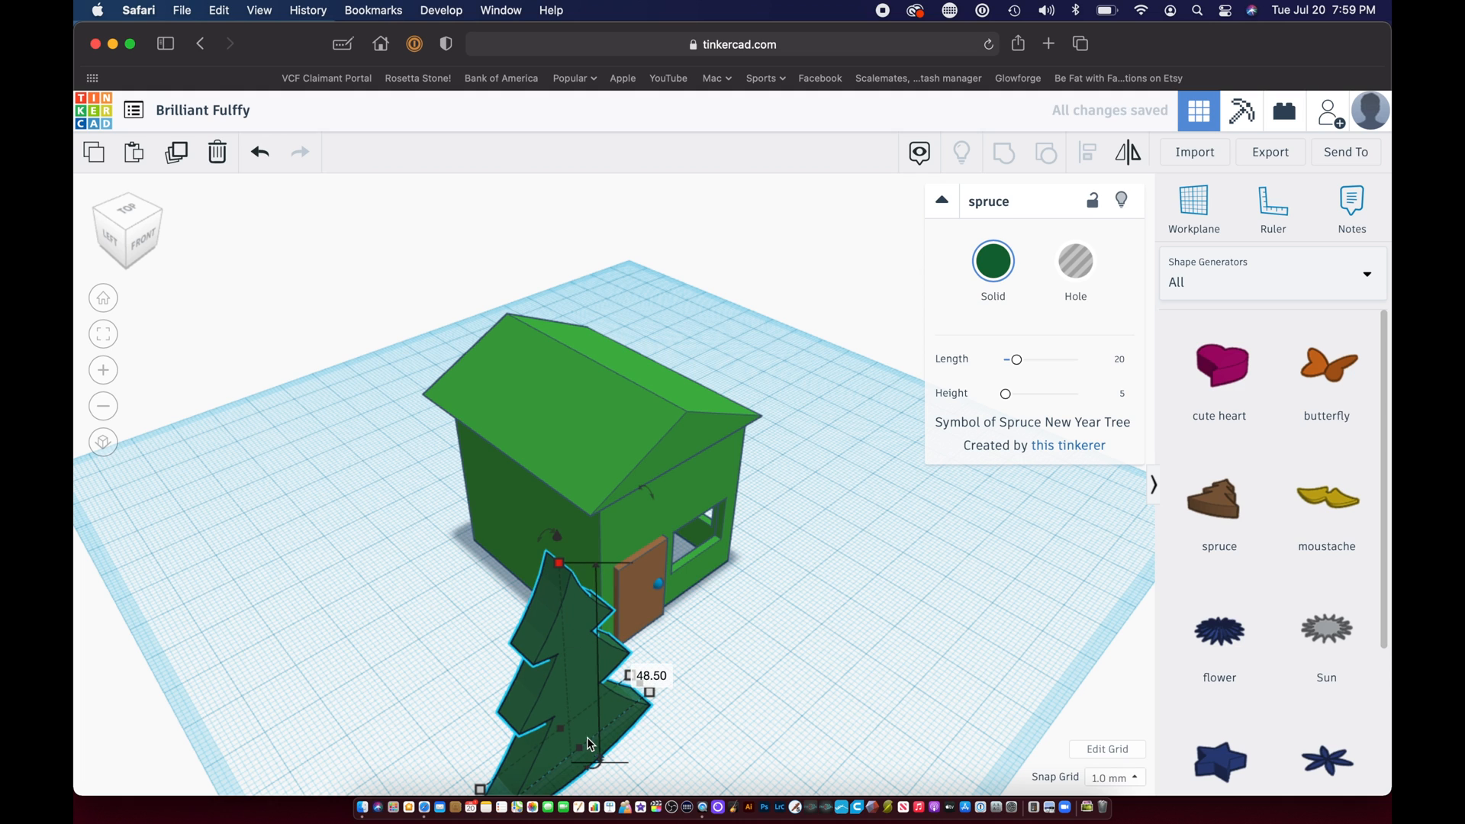
# Step: Move the spruce 21.5 mm sideways and 1 mm forward so it stands beside the house
pyautogui.moveTo(601, 728); pyautogui.dragTo(516, 644)
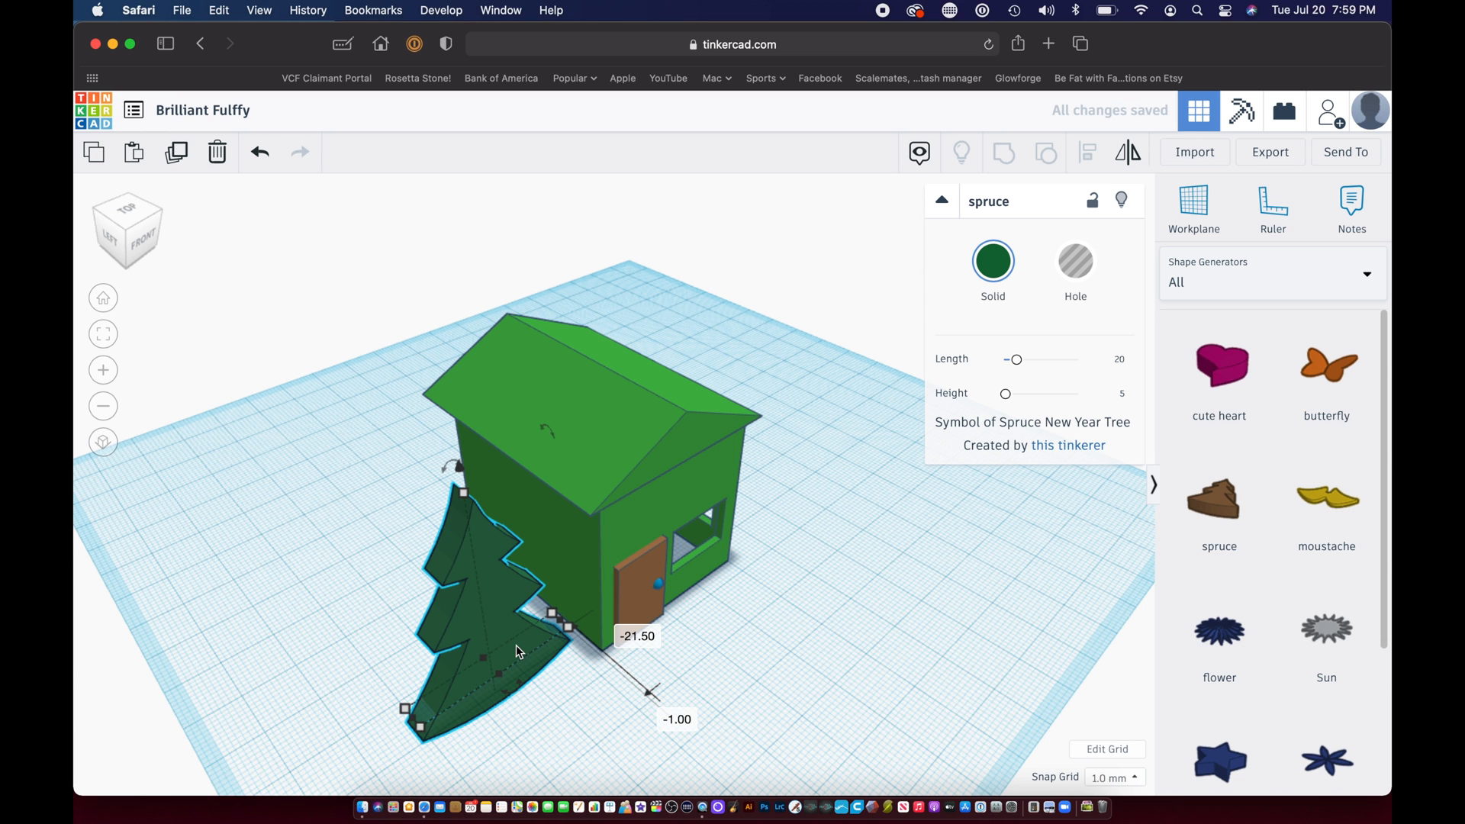
pyautogui.moveTo(643, 719); pyautogui.dragTo(580, 671, button='right')
pyautogui.moveTo(389, 290); pyautogui.dragTo(384, 241)
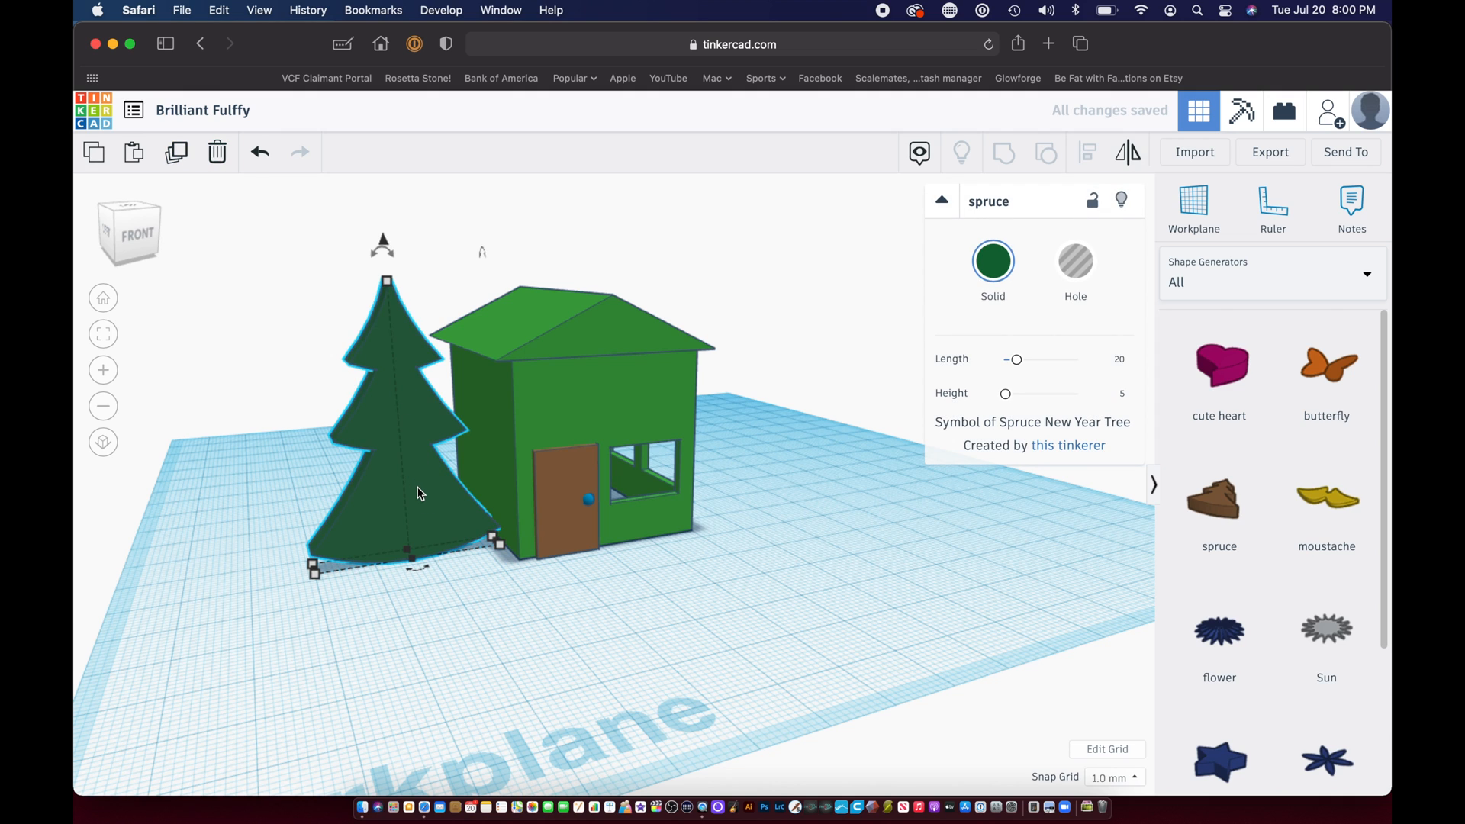
# Step: Duplicate the spruce 19 mm sideways and 8 mm forward, then shrink the copy to 29 mm wide and a lower height
pyautogui.keyDown('alt'); pyautogui.moveTo(425, 552); pyautogui.dragTo(317, 588); pyautogui.keyUp('alt')
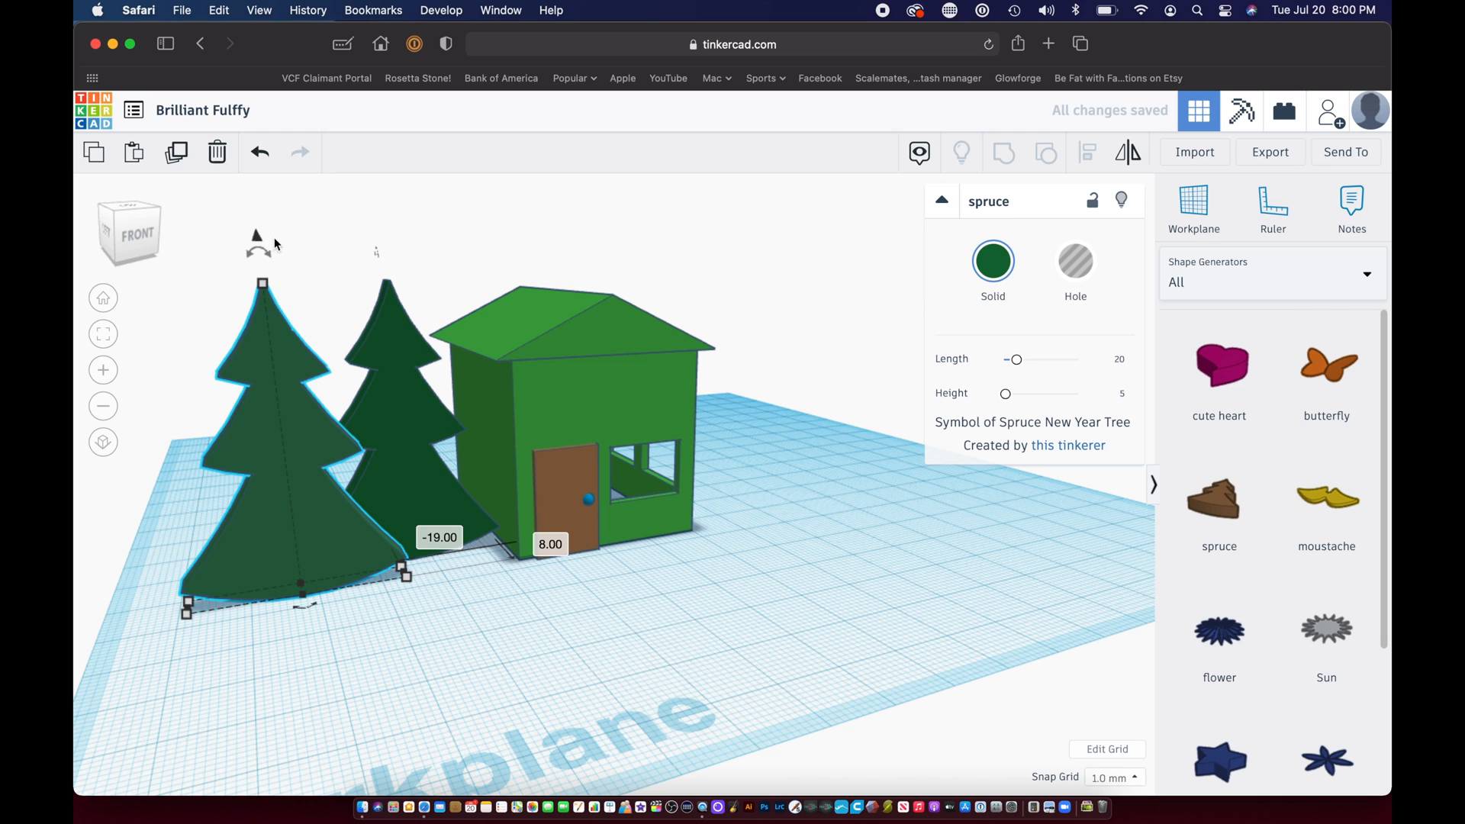
pyautogui.moveTo(263, 285); pyautogui.dragTo(267, 317)
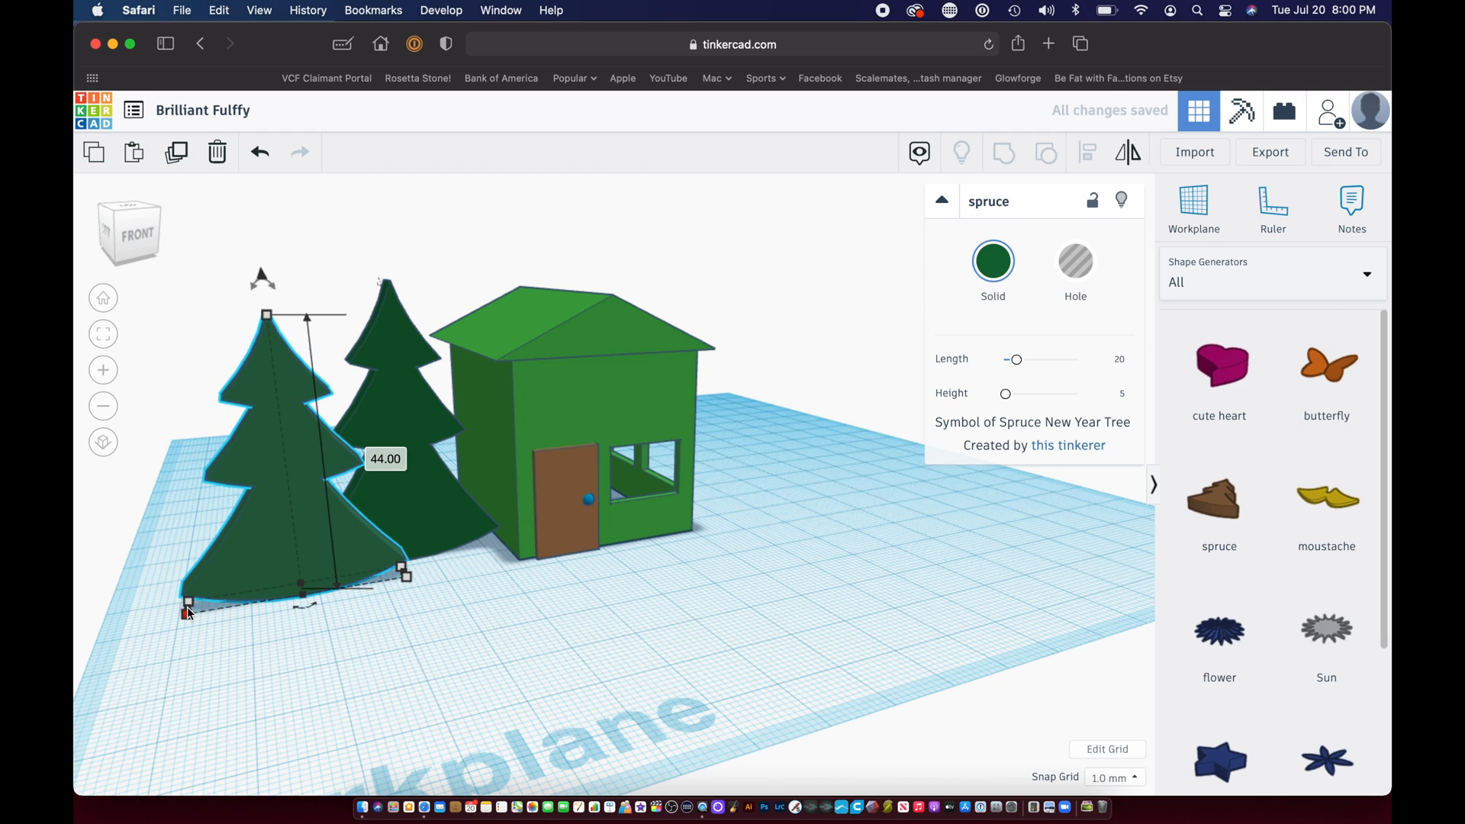
pyautogui.moveTo(402, 571); pyautogui.dragTo(379, 578)
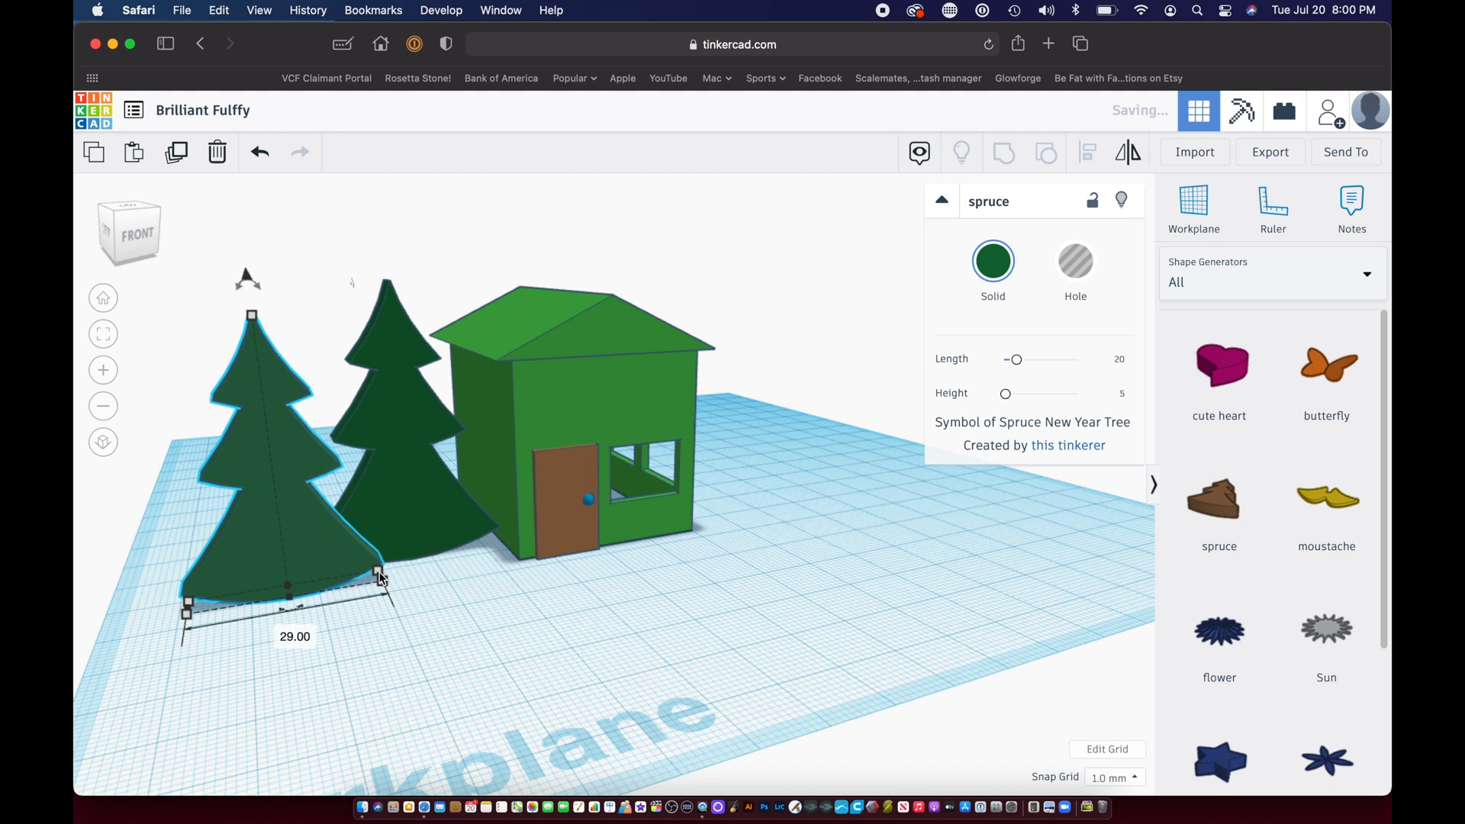
pyautogui.moveTo(255, 321); pyautogui.dragTo(260, 356)
# Step: Shift the smaller spruce 4 mm toward the house and color it bright green
pyautogui.moveTo(259, 599); pyautogui.dragTo(295, 592)
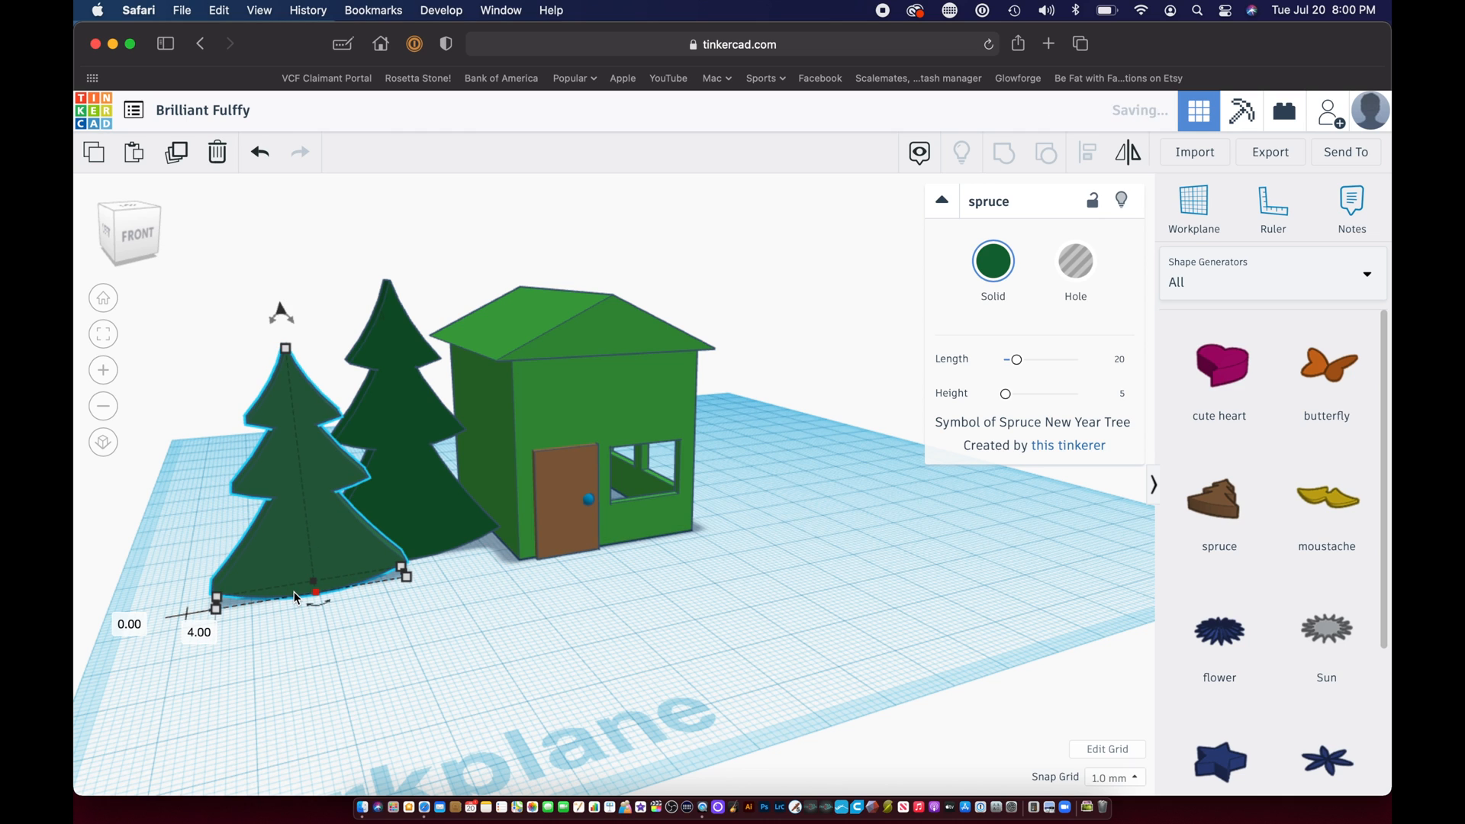
pyautogui.click(993, 261)
pyautogui.click(1074, 424)
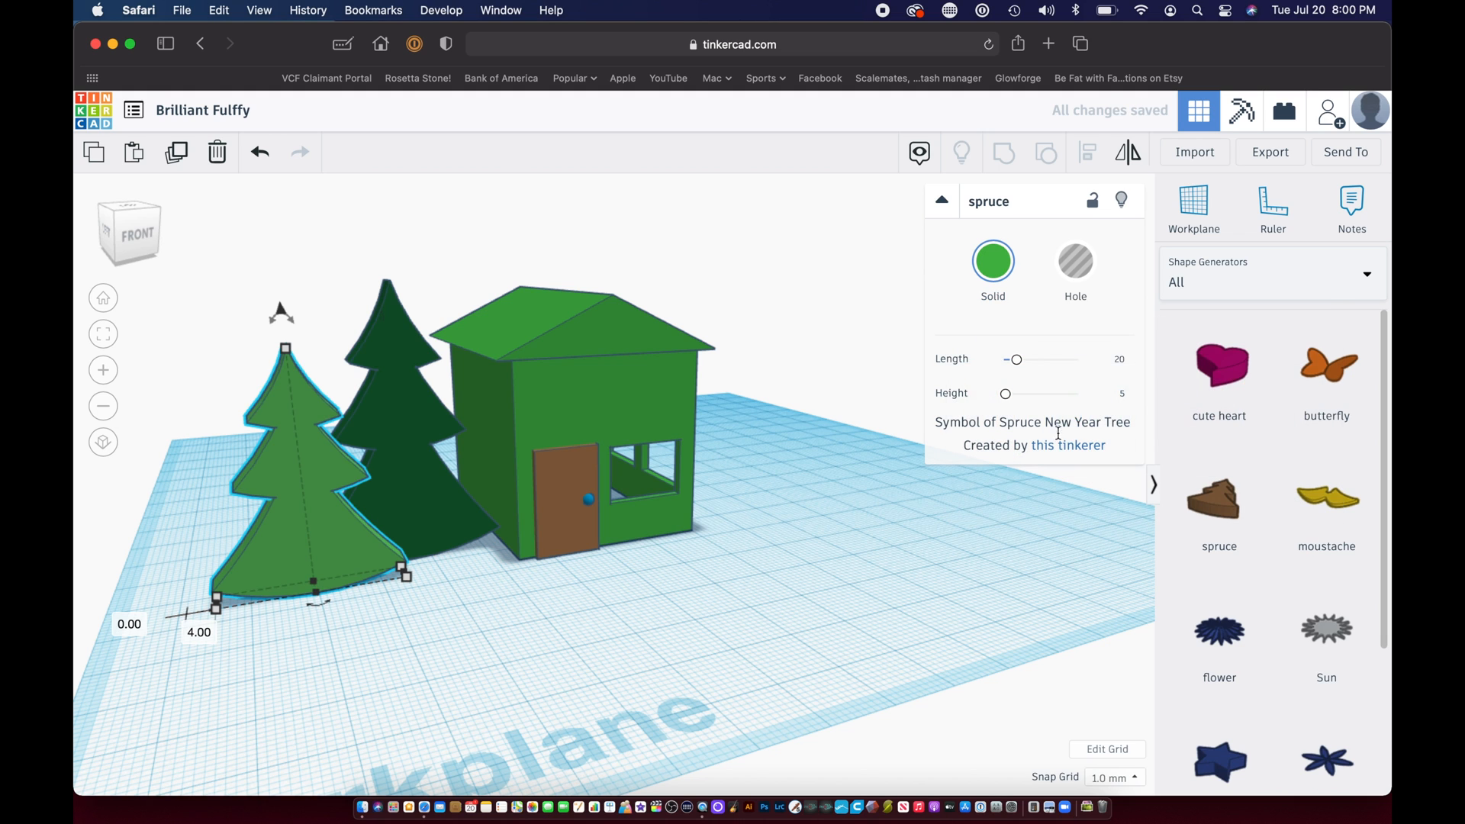
pyautogui.click(583, 685)
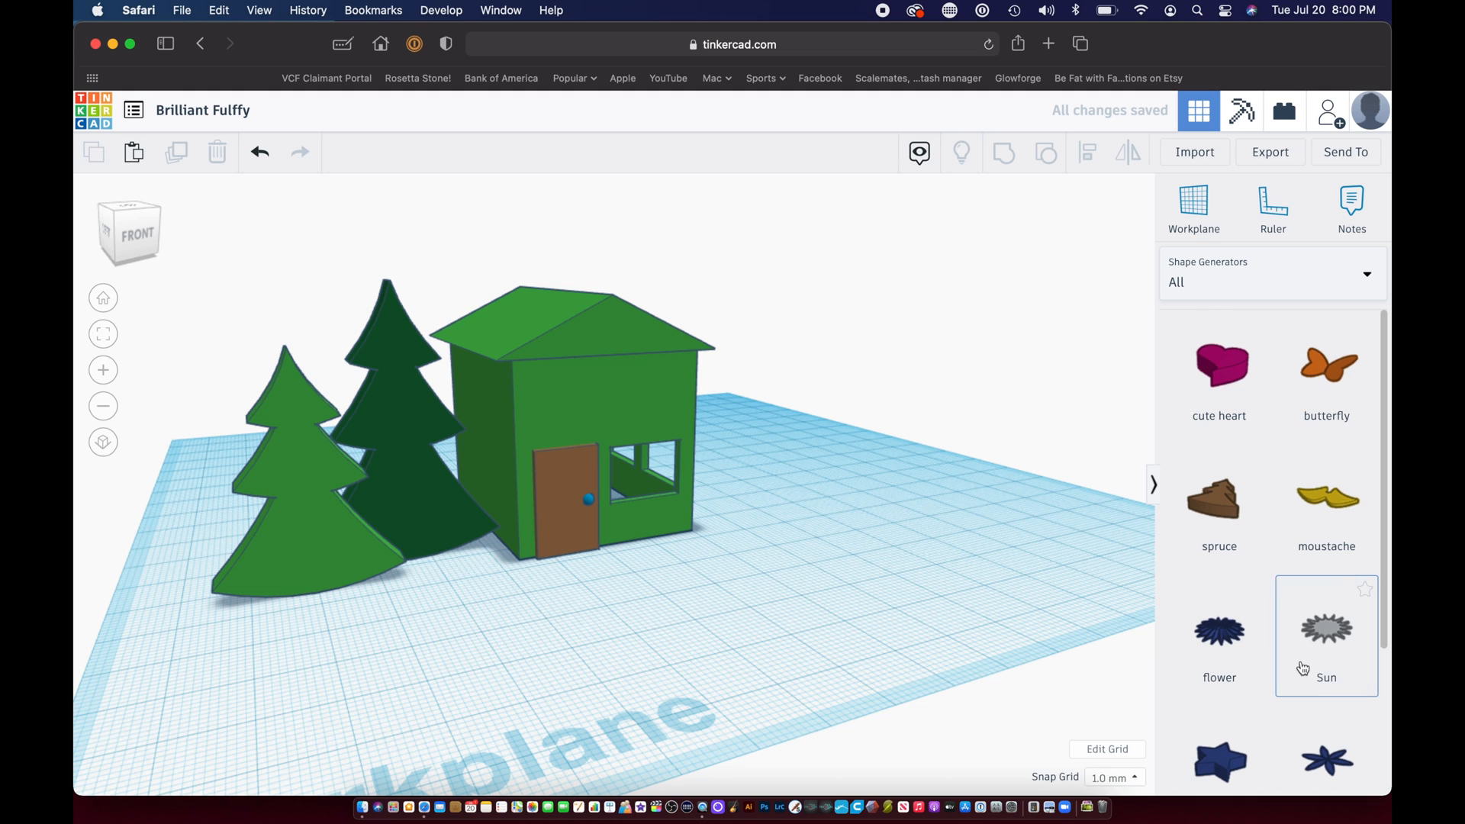
# Step: Place a Tangent Ogive shape beside the house's window corner and shrink its base to about 9 by 10 mm
pyautogui.scroll(-5, 1302, 668)
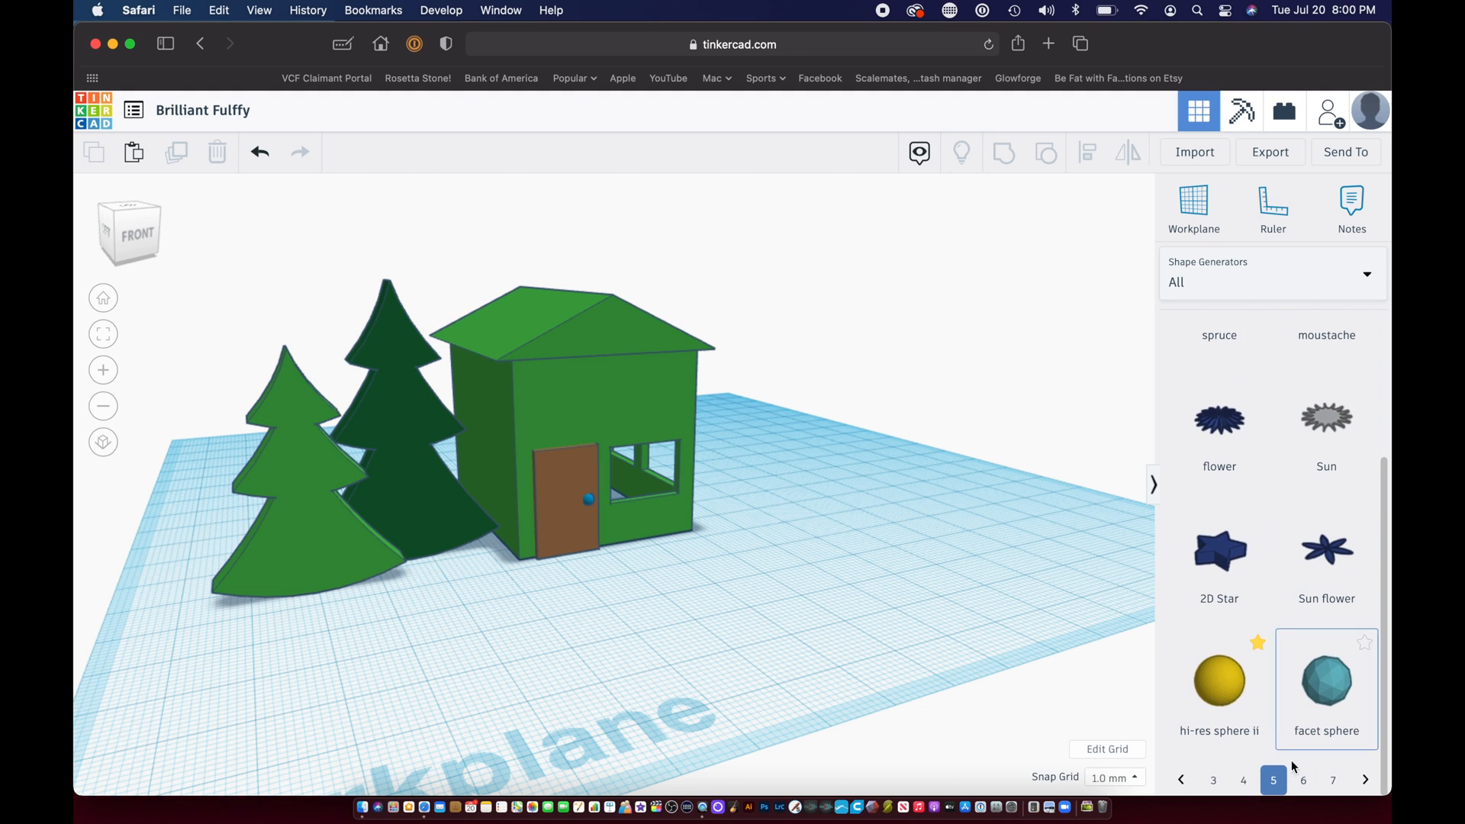
pyautogui.click(1306, 781)
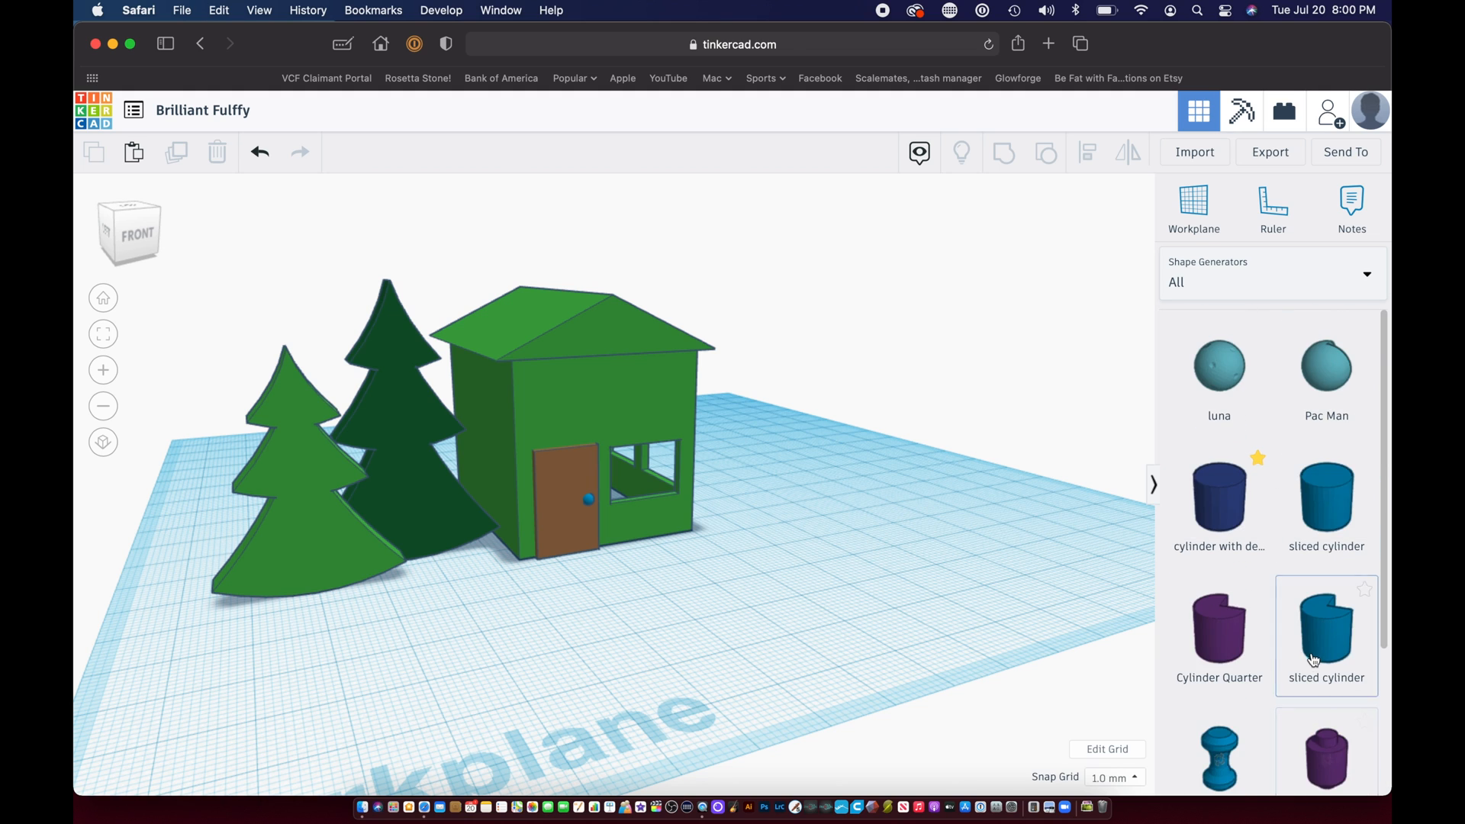
pyautogui.scroll(-5, 1313, 658)
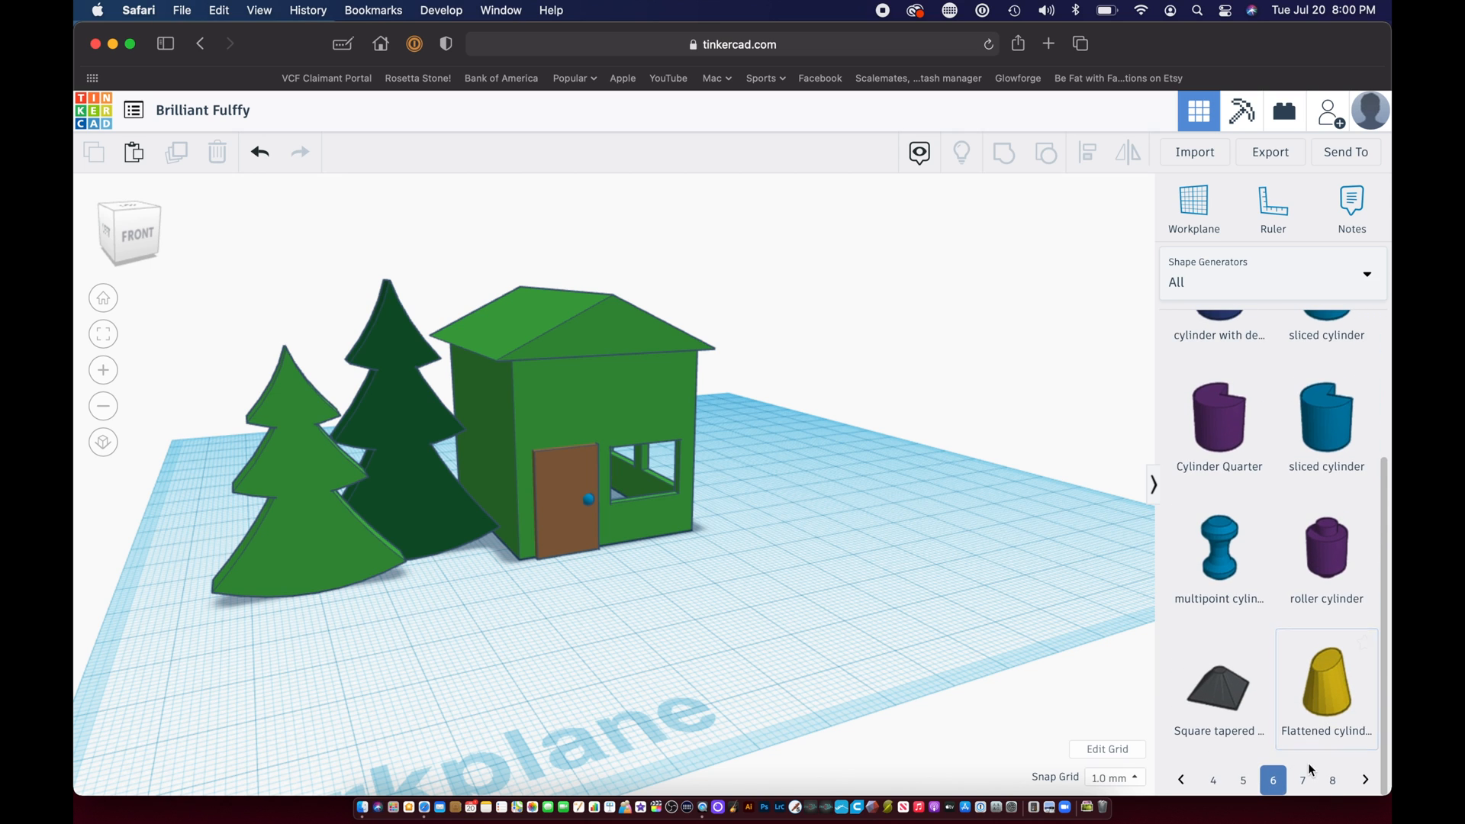
pyautogui.click(1303, 783)
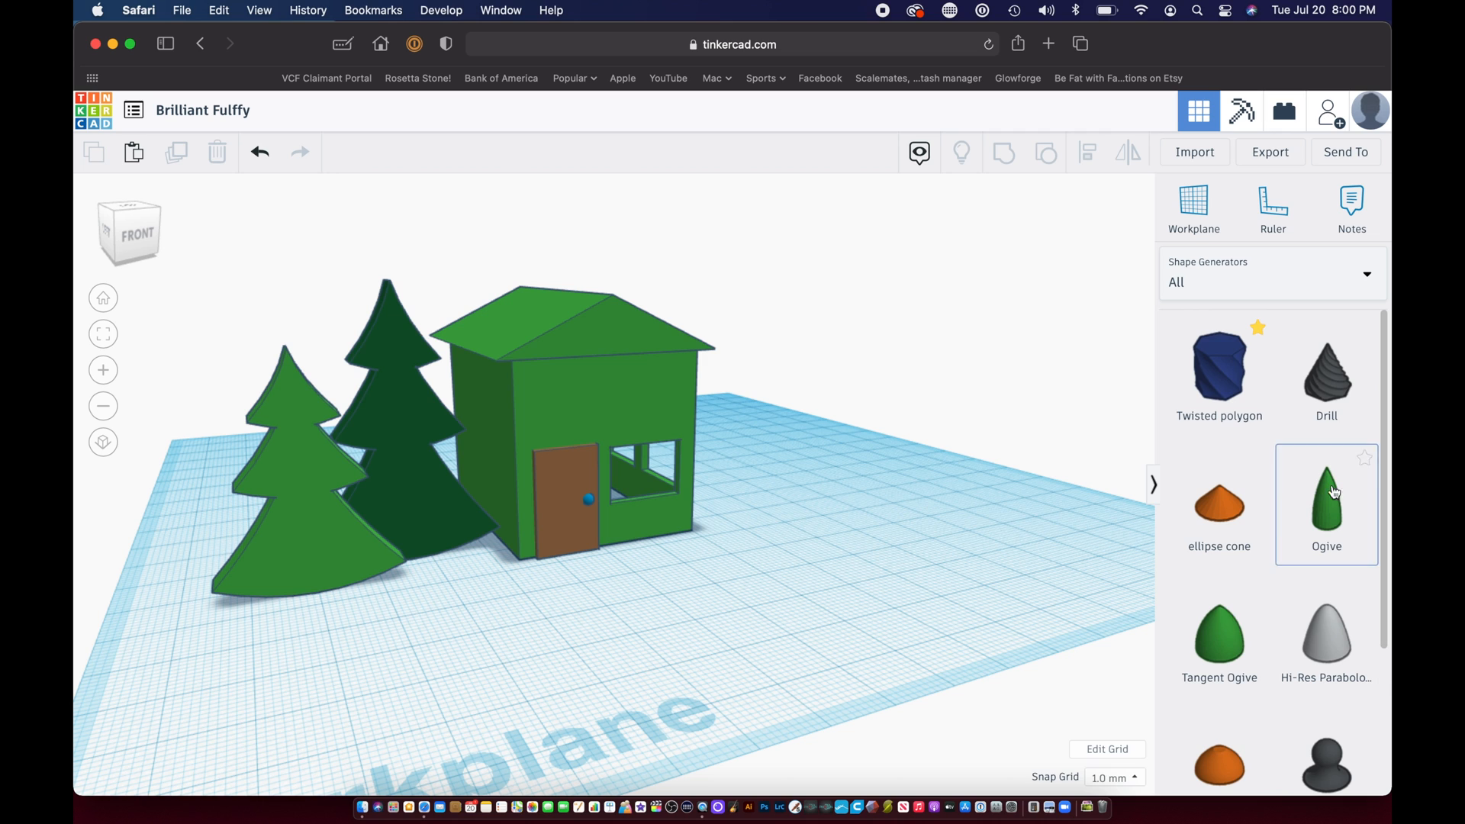
pyautogui.moveTo(1230, 631); pyautogui.dragTo(786, 523)
pyautogui.moveTo(859, 533)
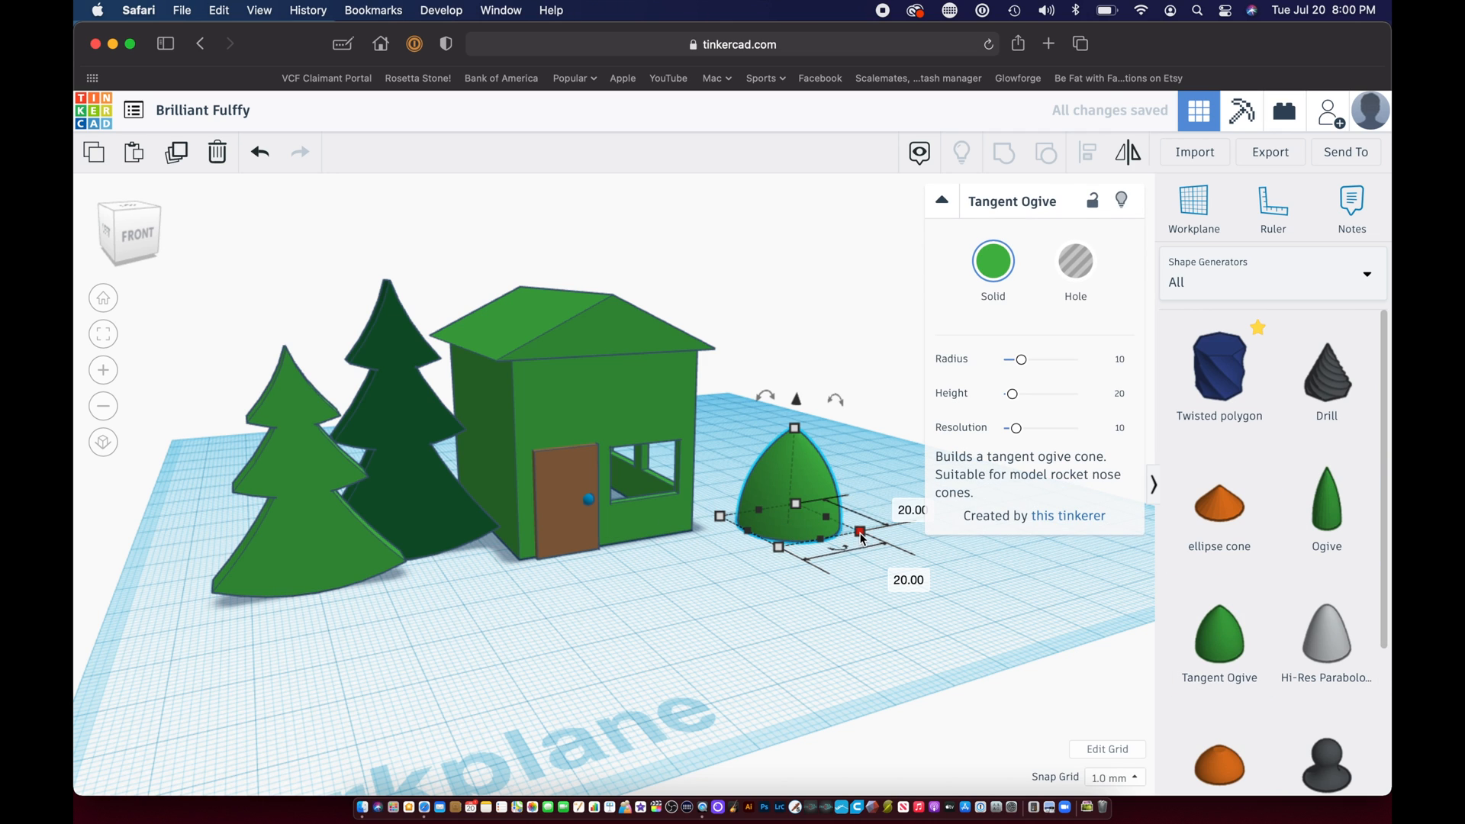
pyautogui.moveTo(861, 534); pyautogui.dragTo(734, 534)
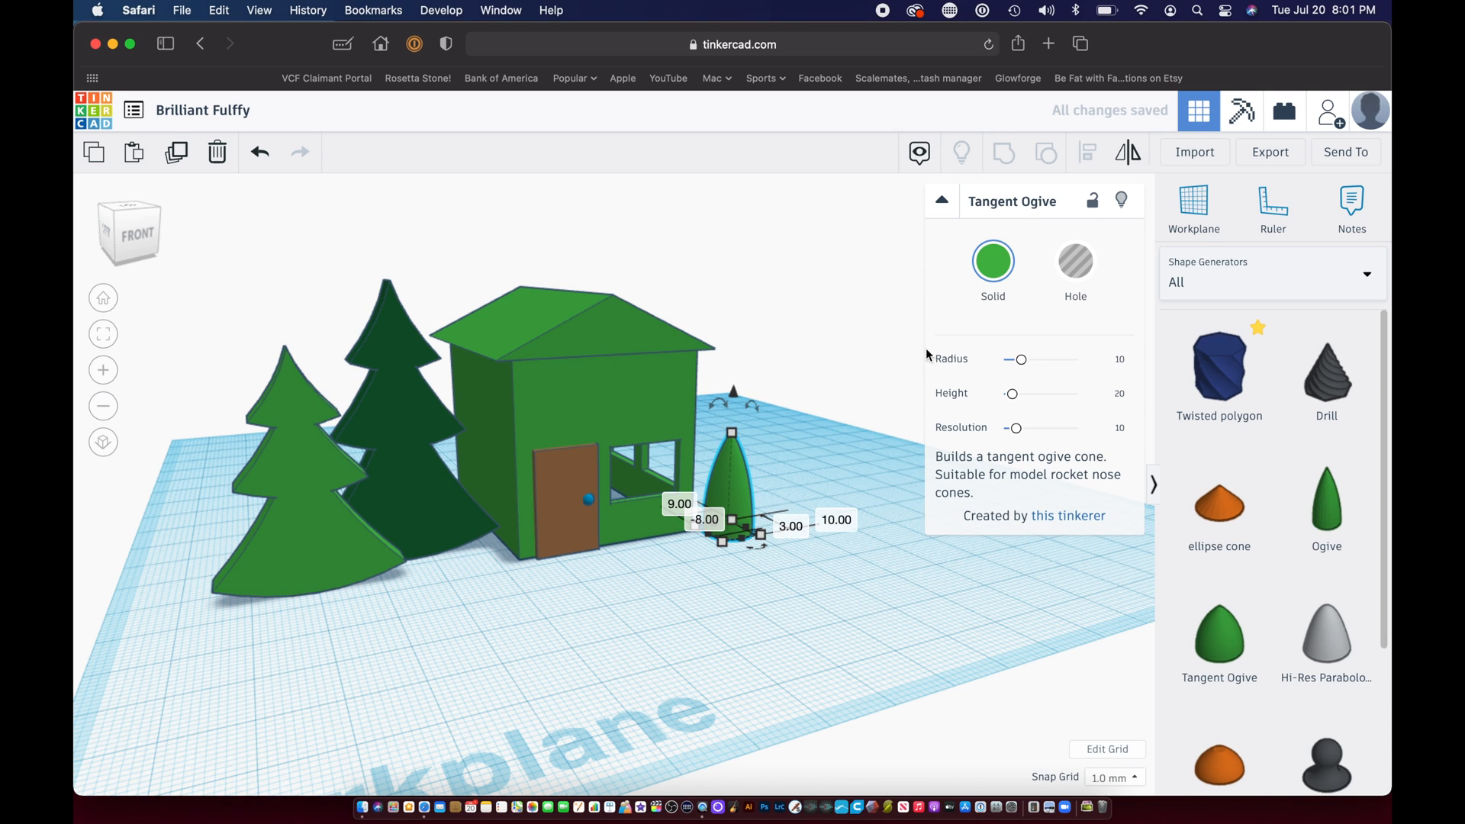
# Step: Color the Tangent Ogive bush with the pale green preset
pyautogui.click(992, 260)
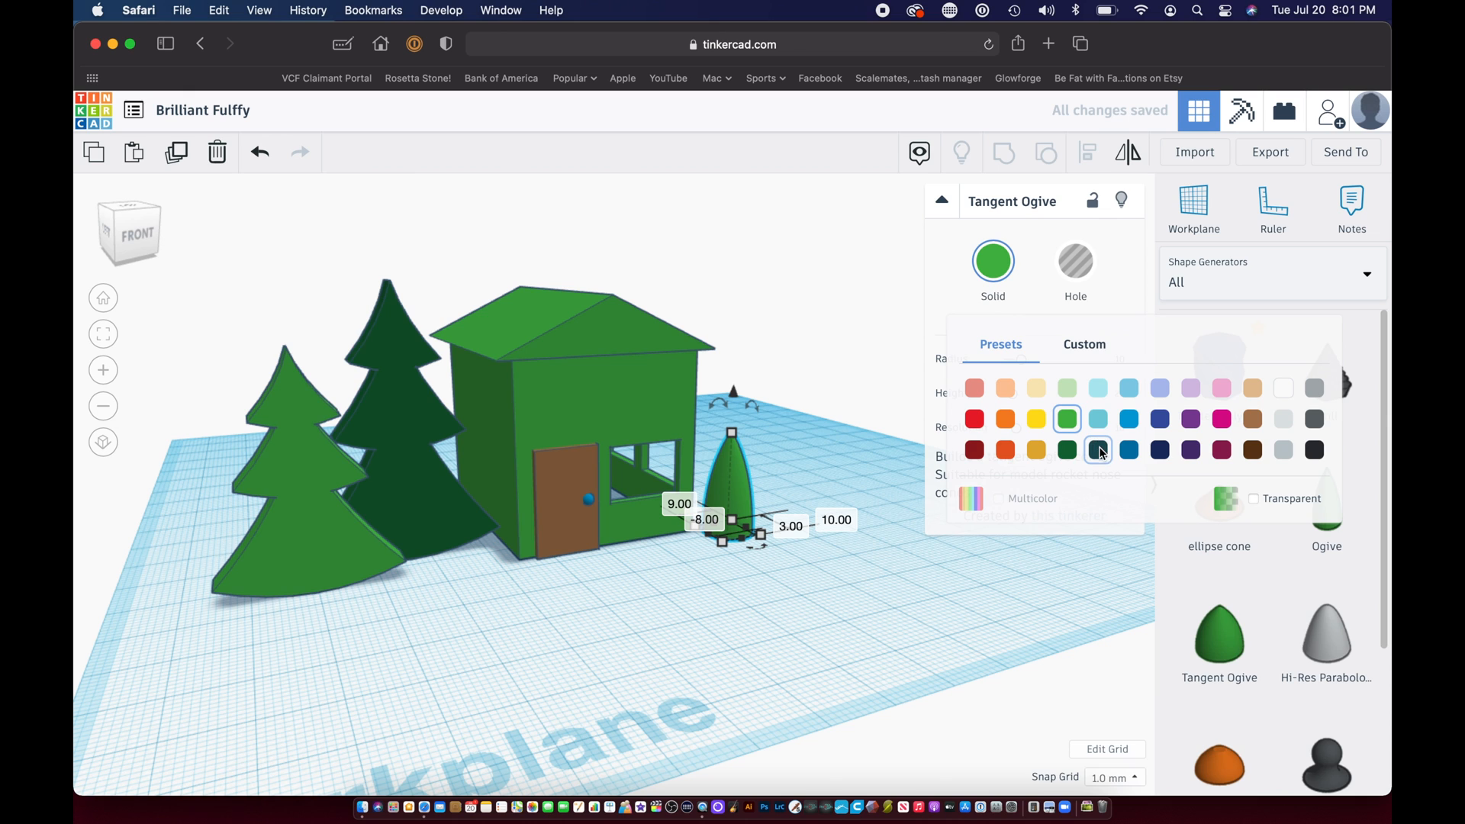
pyautogui.click(1067, 388)
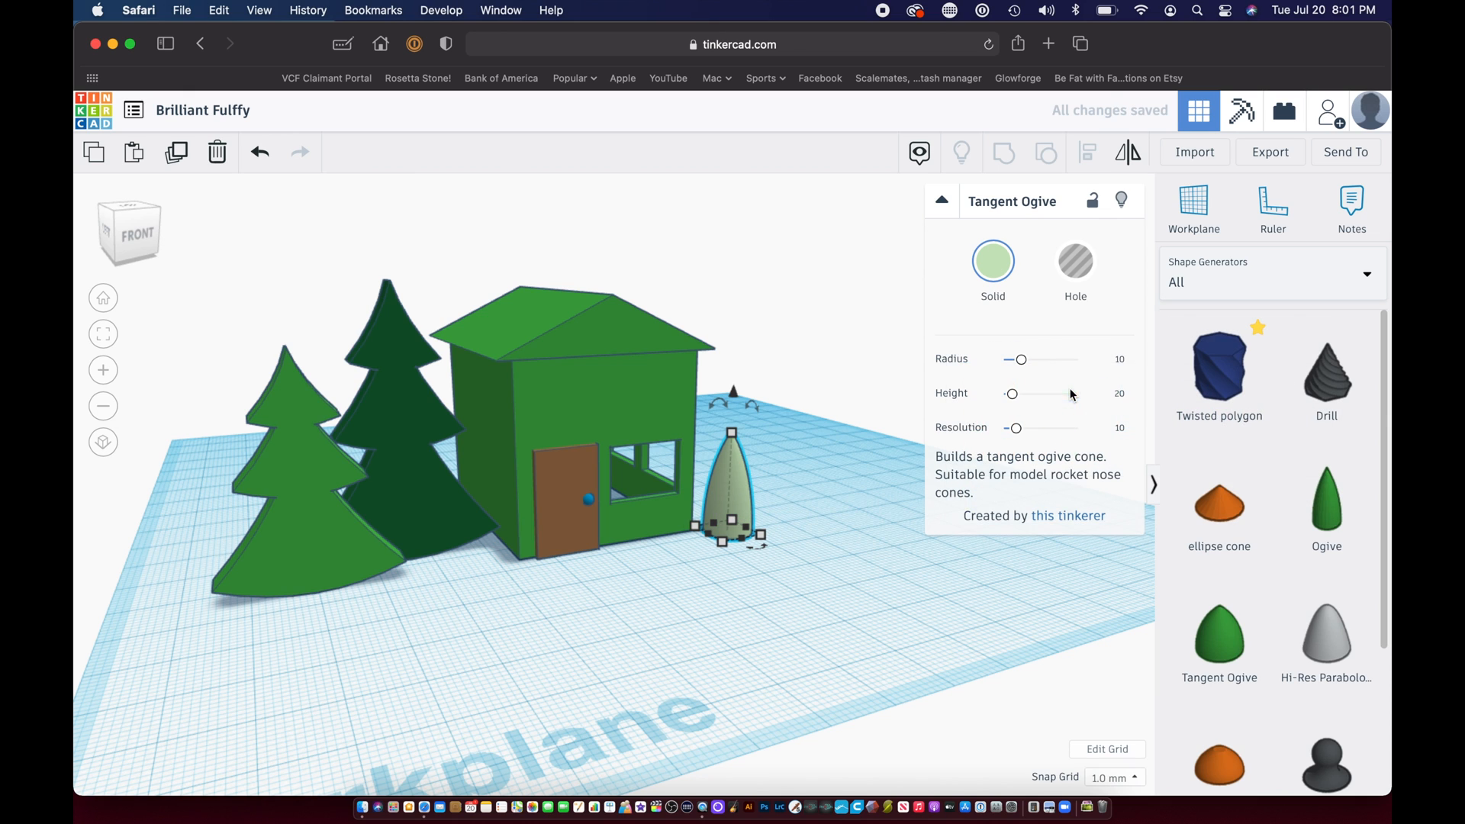
pyautogui.click(882, 572)
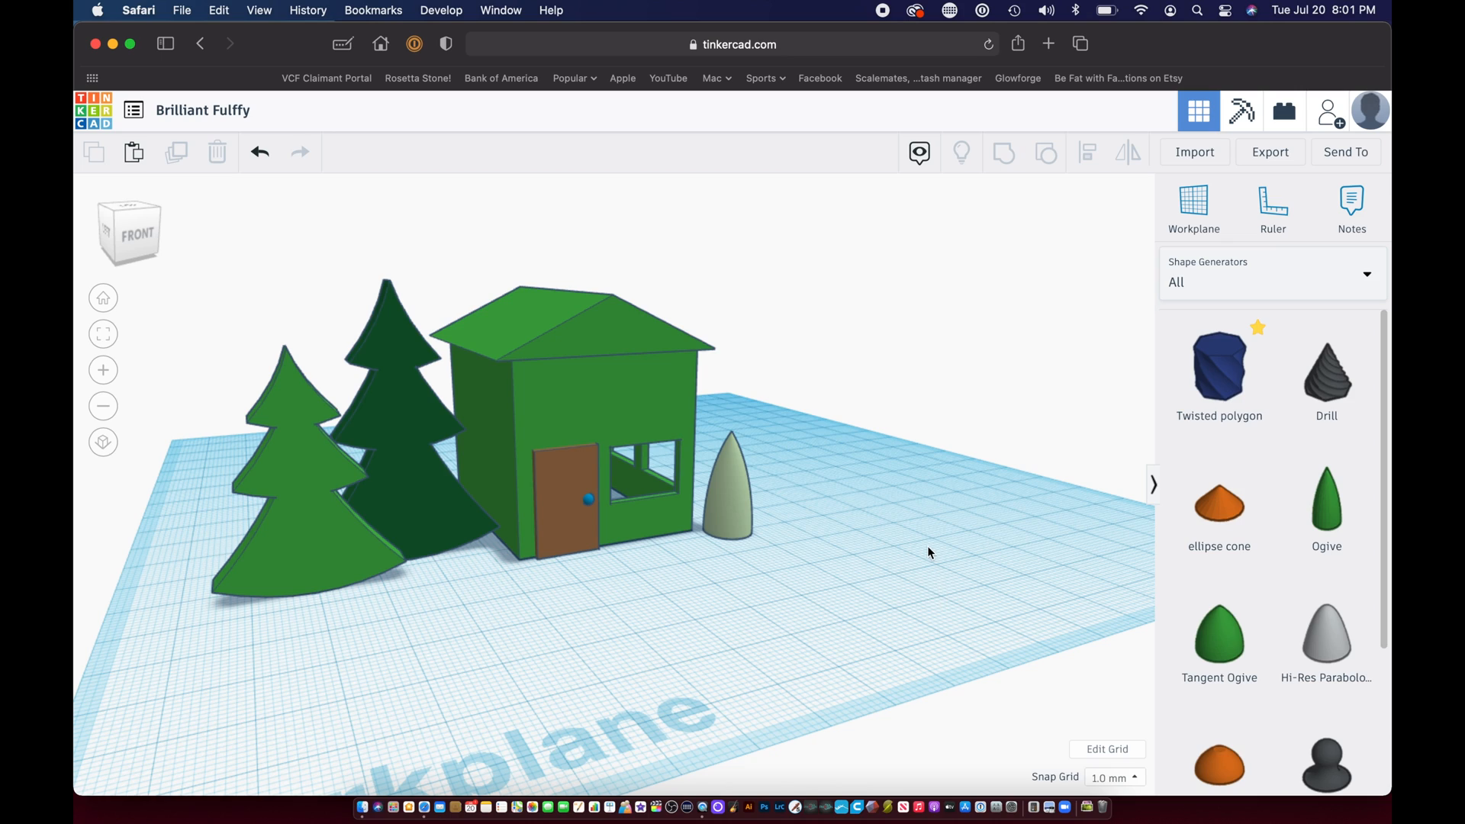
# Step: Find the green limpet shape among all shape generators and place it near the pale green bush
pyautogui.moveTo(928, 556)
pyautogui.mouseDown(button='right')
pyautogui.moveTo(840, 650)
pyautogui.moveTo(696, 696)
pyautogui.moveTo(490, 637)
pyautogui.moveTo(563, 572)
pyautogui.moveTo(811, 497)
pyautogui.moveTo(925, 558)
pyautogui.mouseUp(button='right')
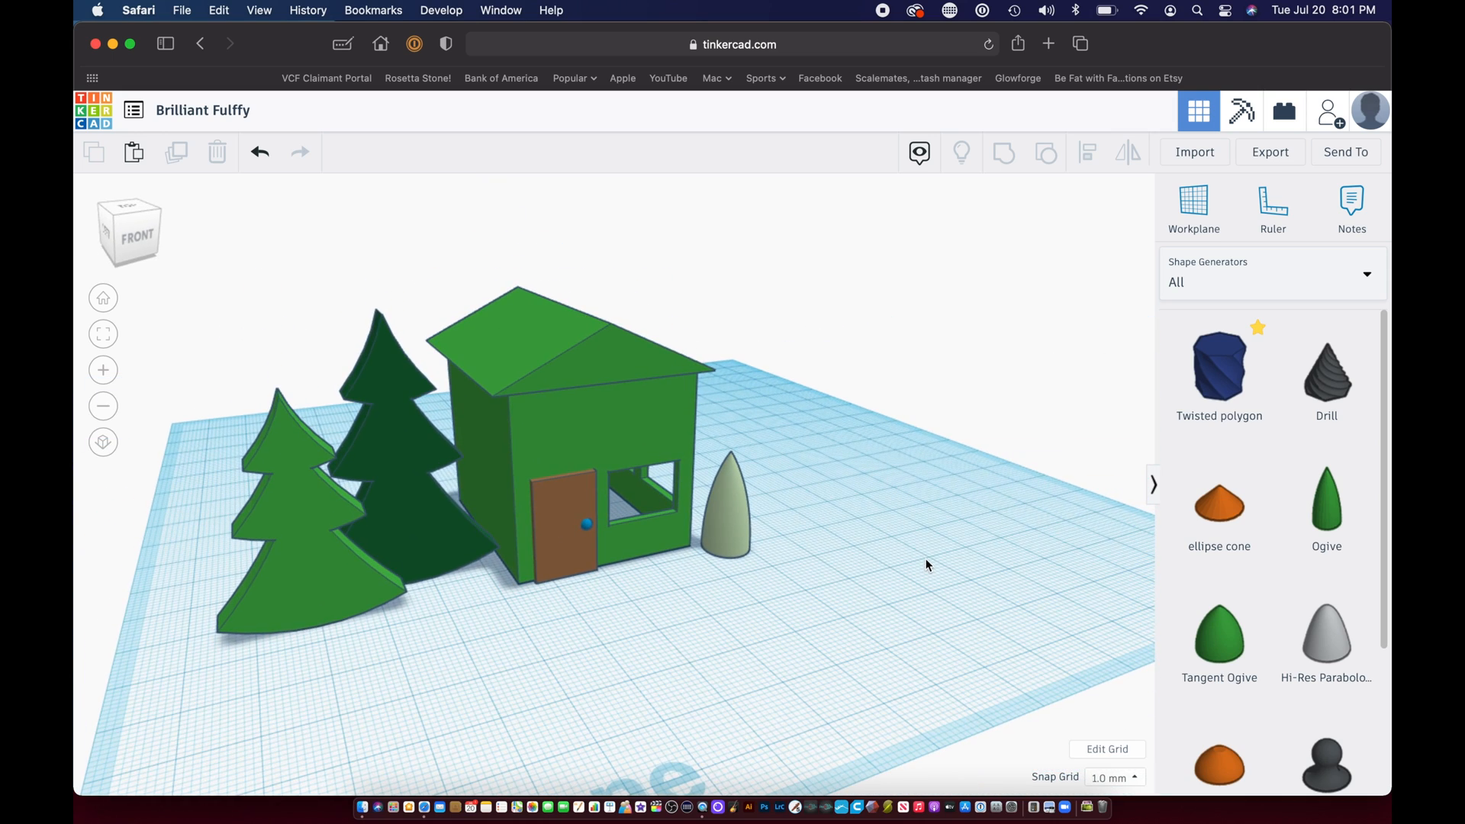
pyautogui.scroll(-5, 1295, 619)
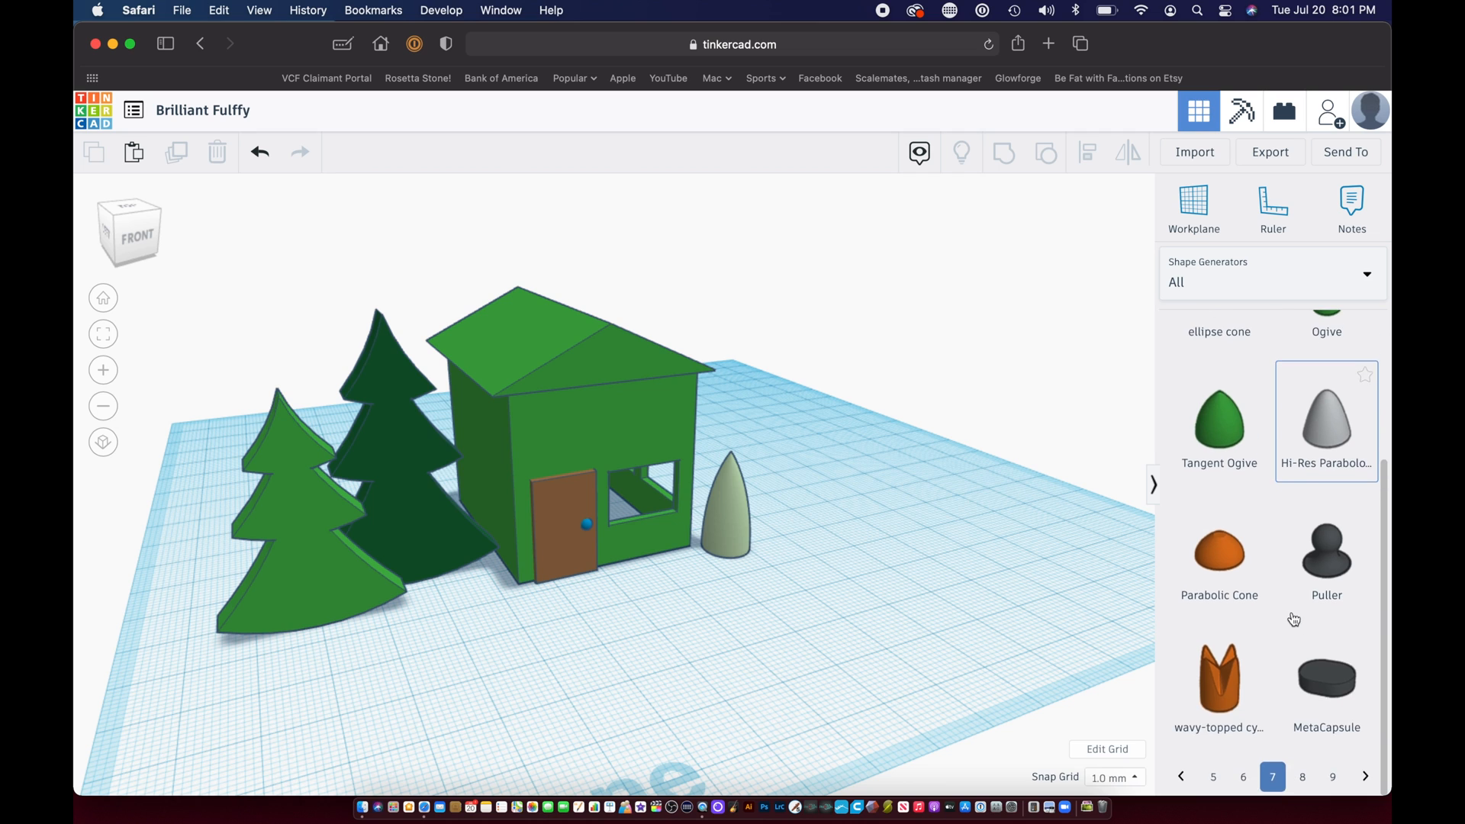
pyautogui.click(1302, 780)
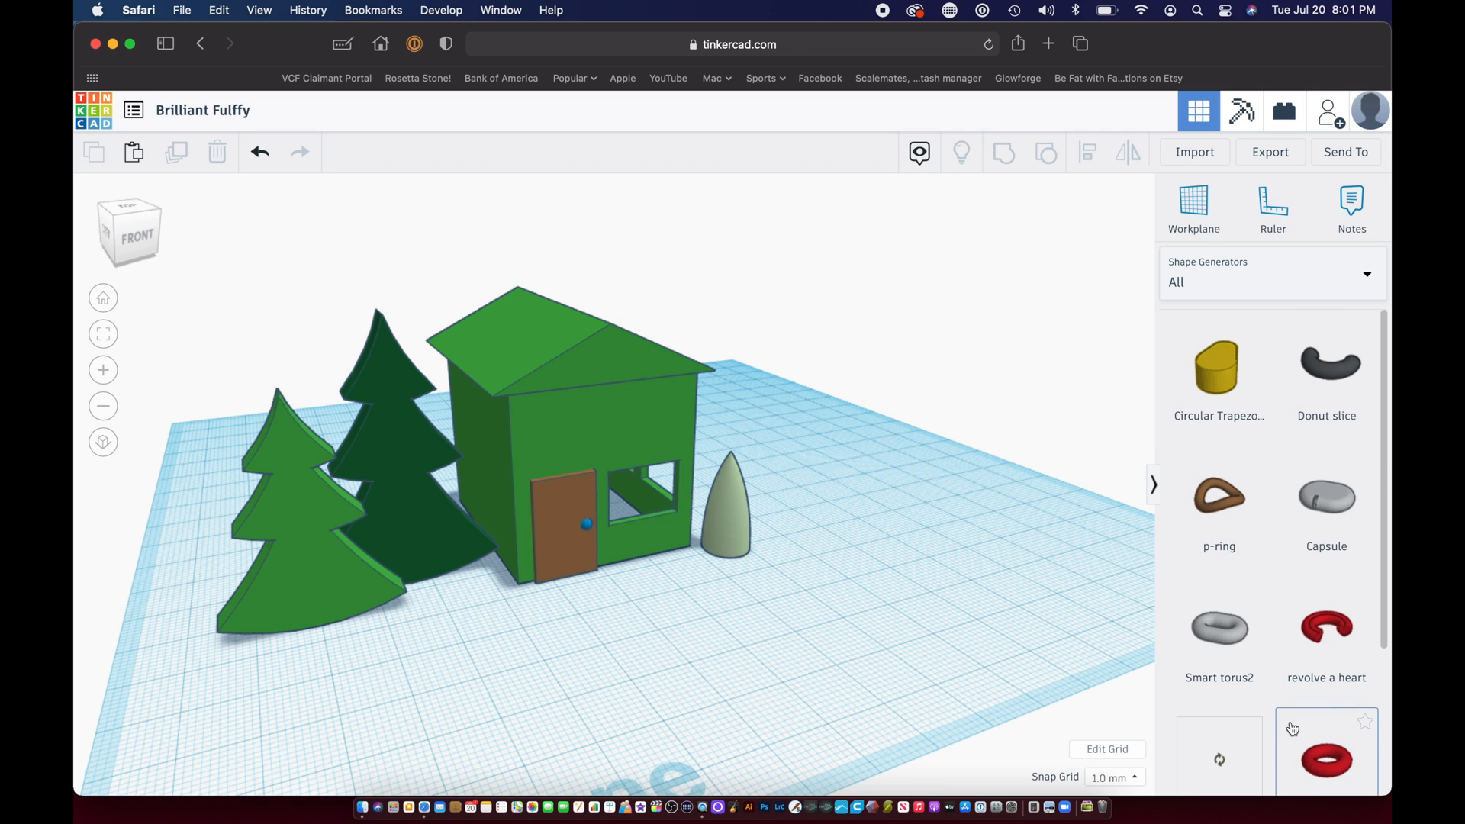
pyautogui.scroll(-5, 1292, 729)
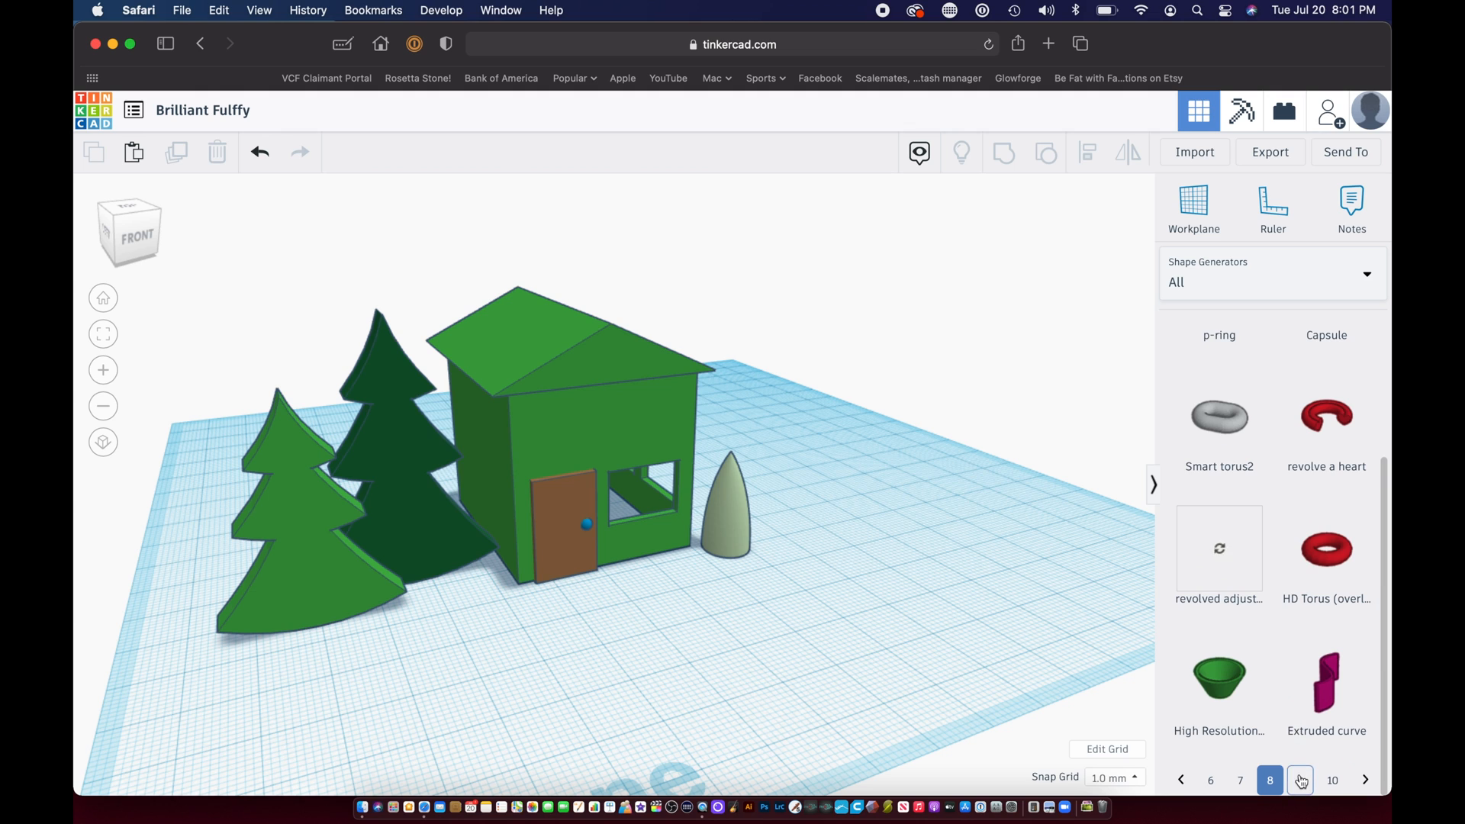
pyautogui.click(1300, 780)
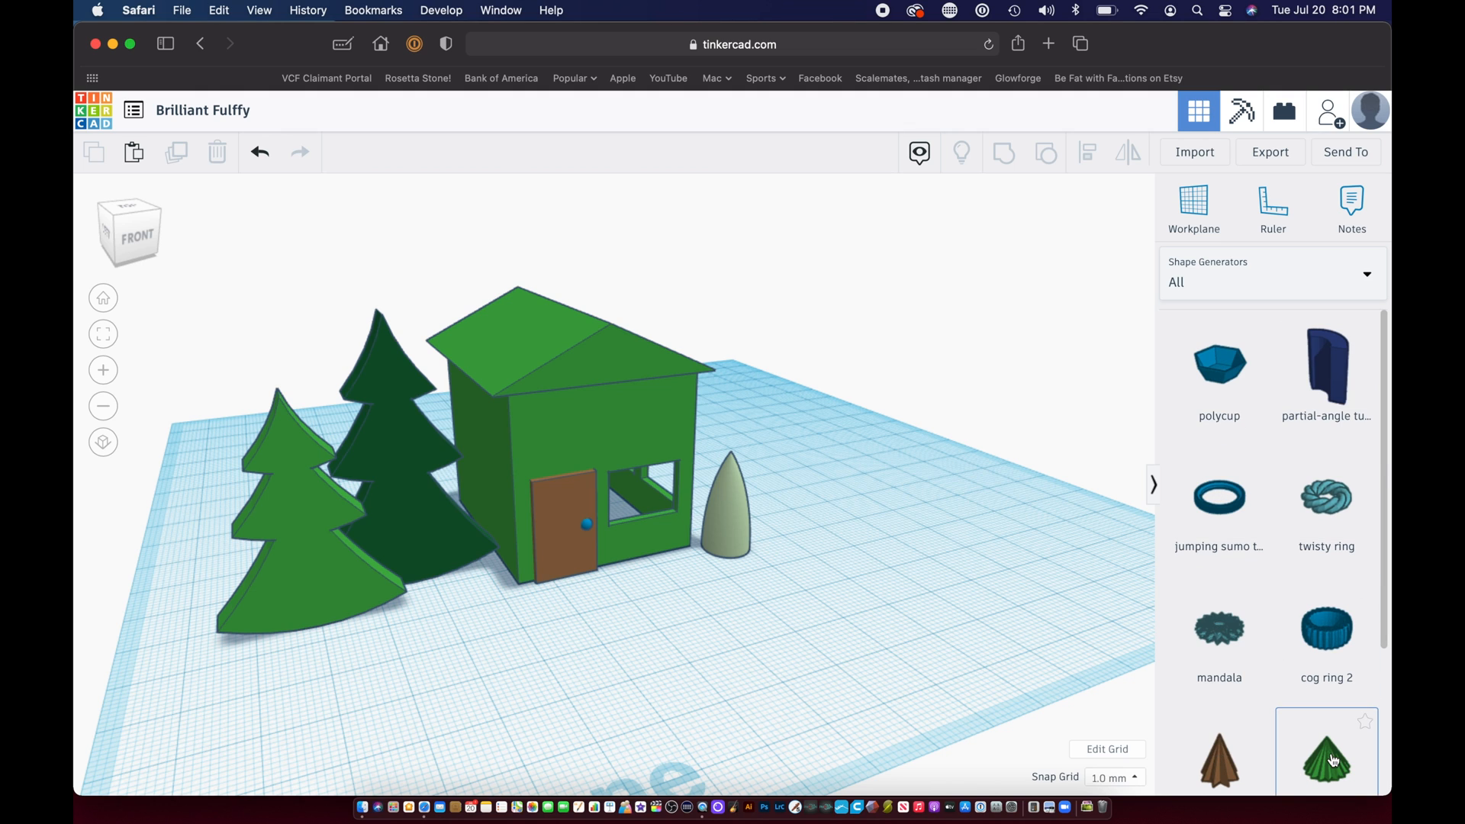
pyautogui.moveTo(1332, 759); pyautogui.dragTo(734, 498)
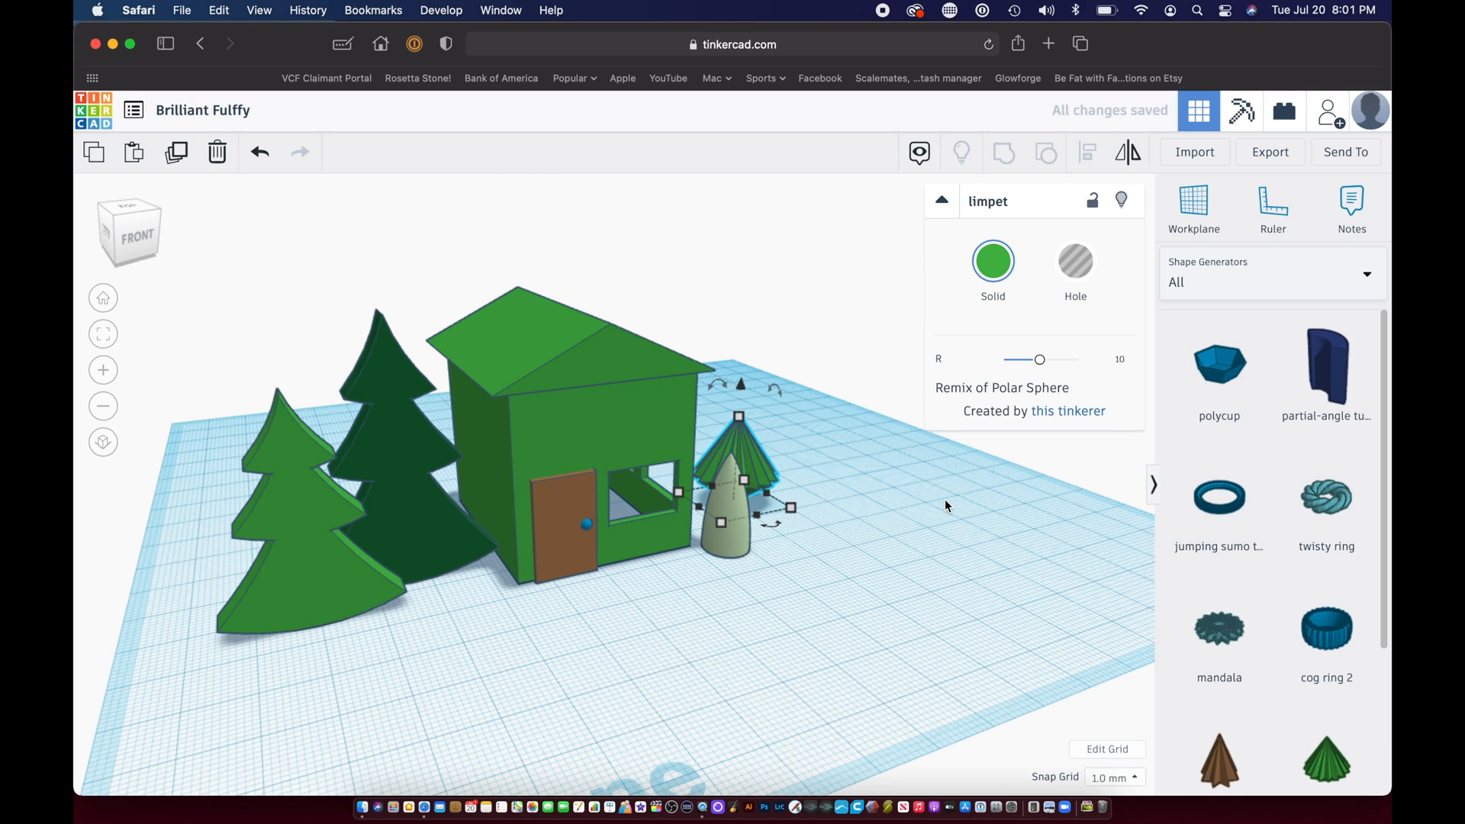
# Step: Move the limpet next to the pale green bush and lower it 4 mm into the workplane
pyautogui.moveTo(944, 499); pyautogui.dragTo(797, 478, button='right')
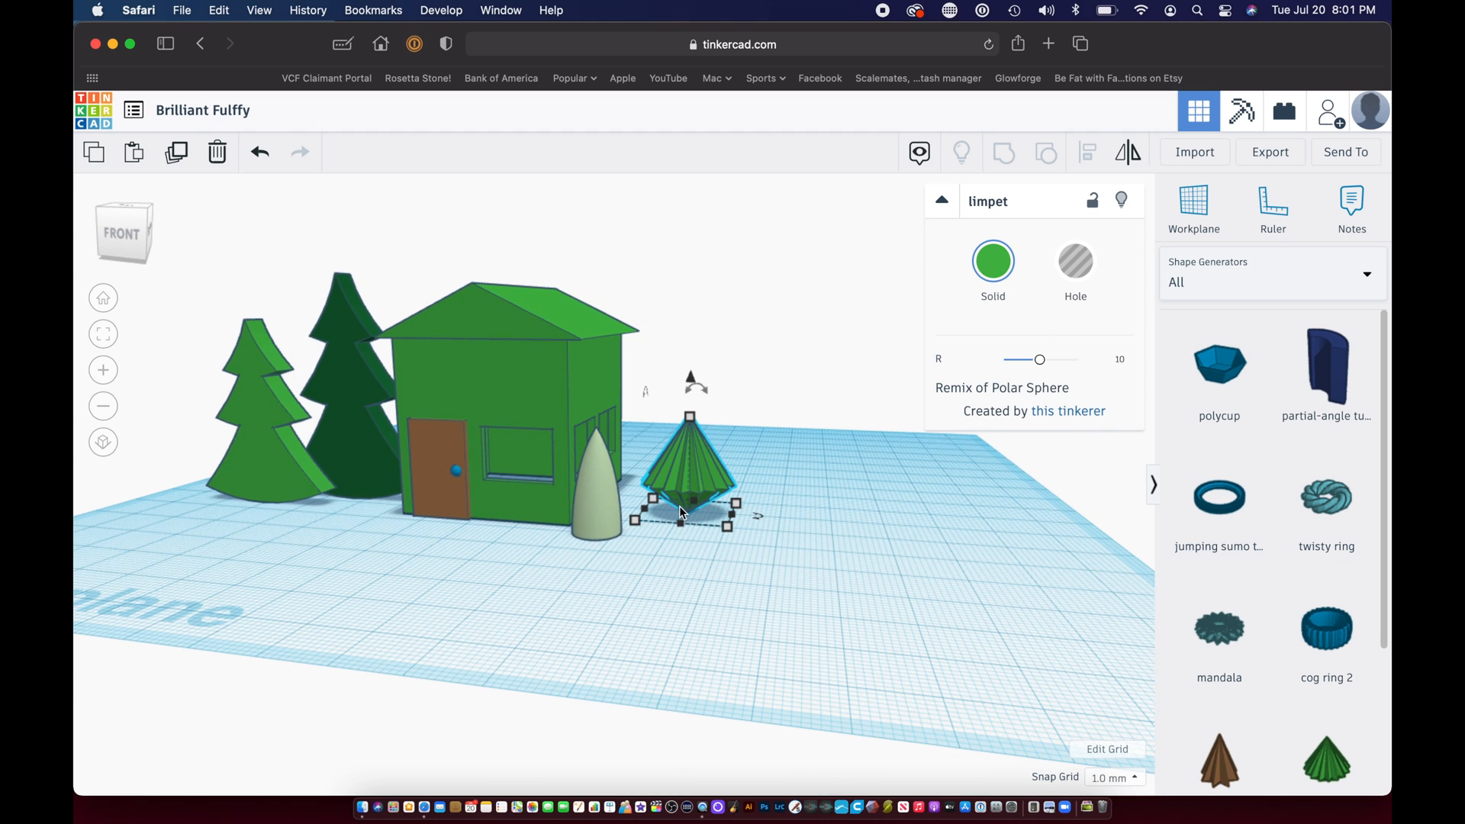
pyautogui.moveTo(679, 504); pyautogui.dragTo(656, 518)
pyautogui.moveTo(668, 386); pyautogui.dragTo(666, 406)
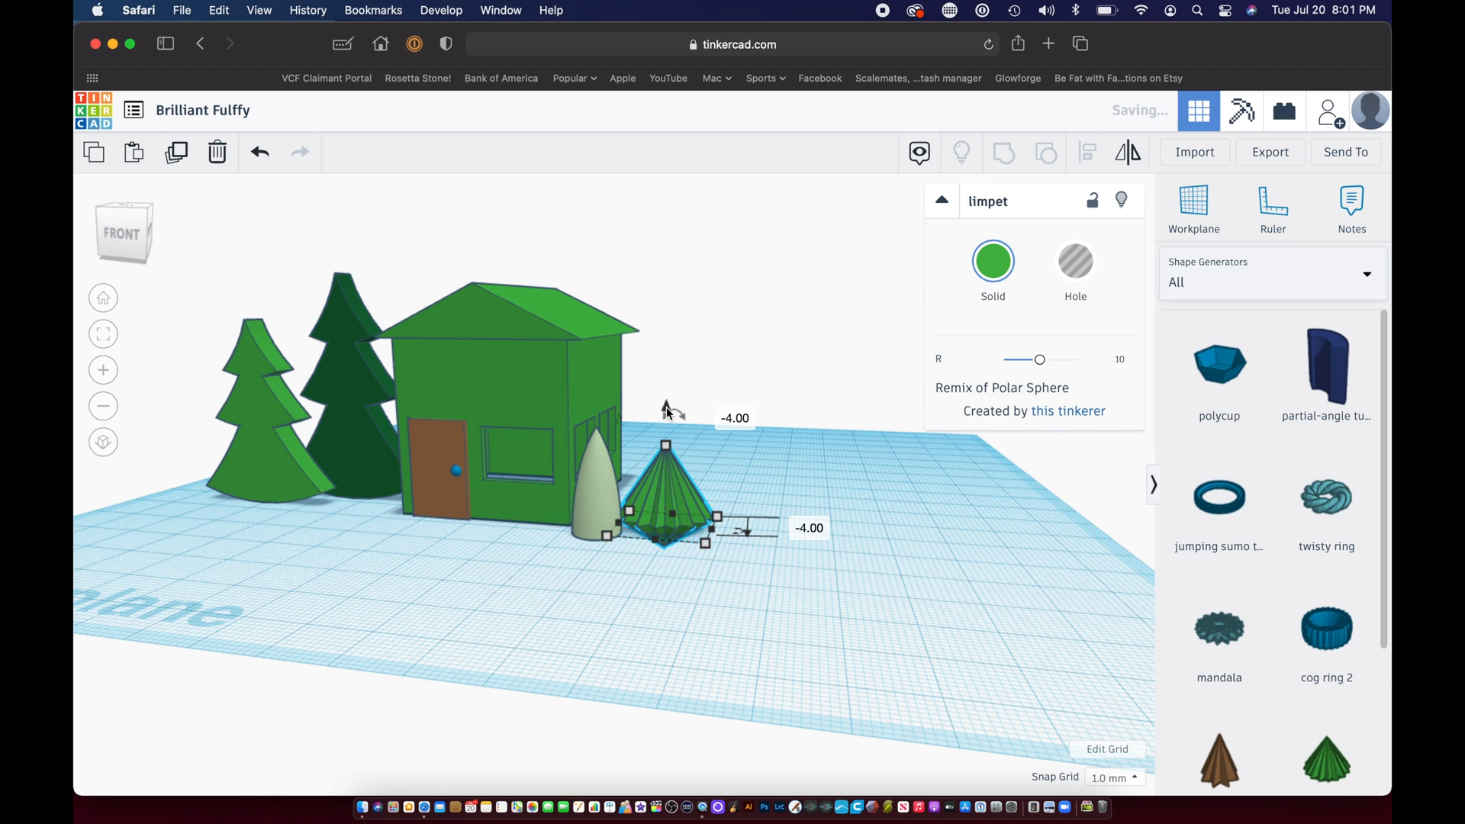
pyautogui.click(571, 575)
pyautogui.moveTo(571, 582); pyautogui.dragTo(729, 597, button='right')
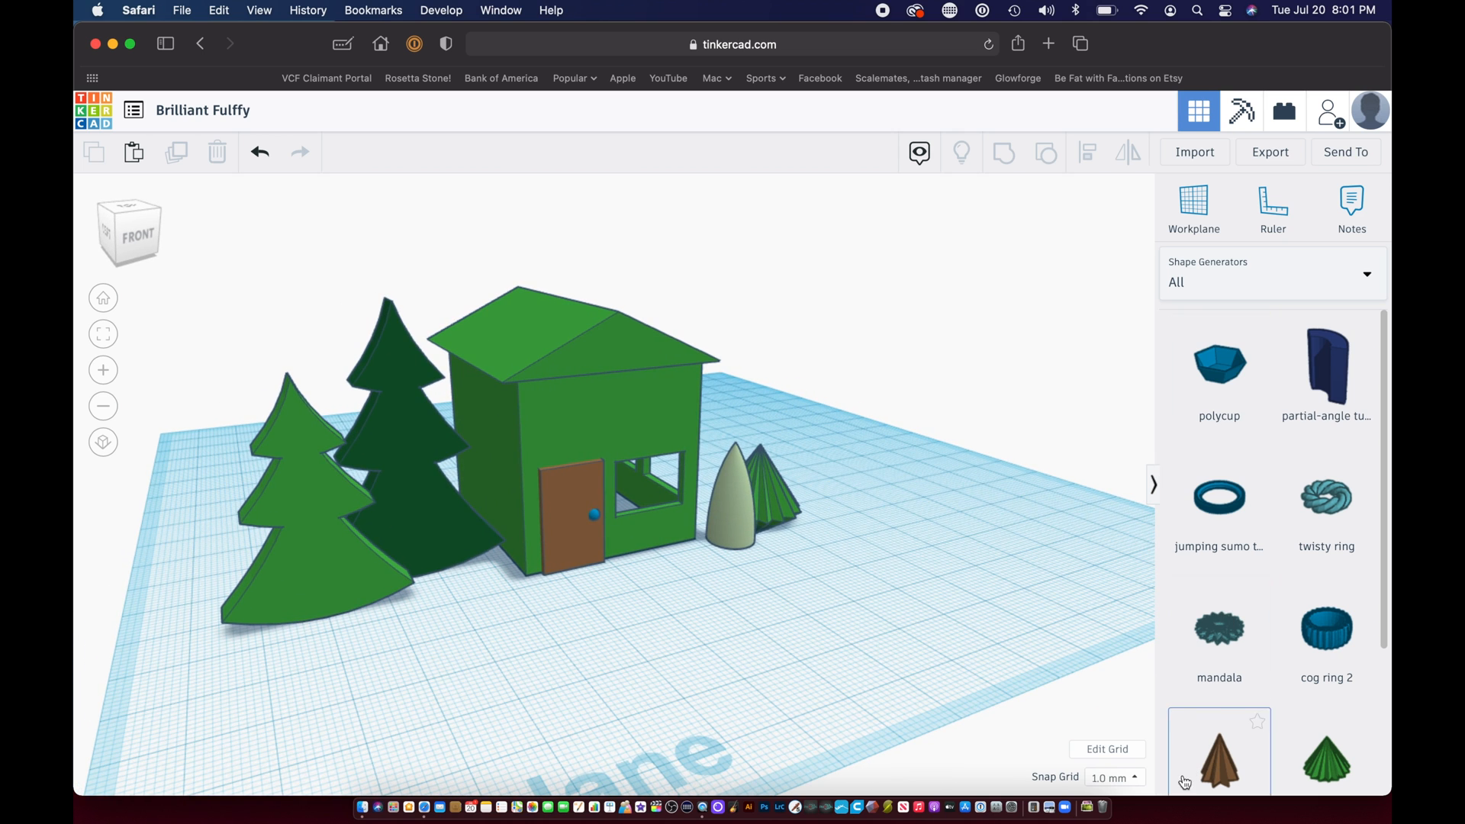
# Step: Add a solid box from Basic Shapes in front of the house and shrink its base to 4 by 5 mm
pyautogui.click(1198, 274)
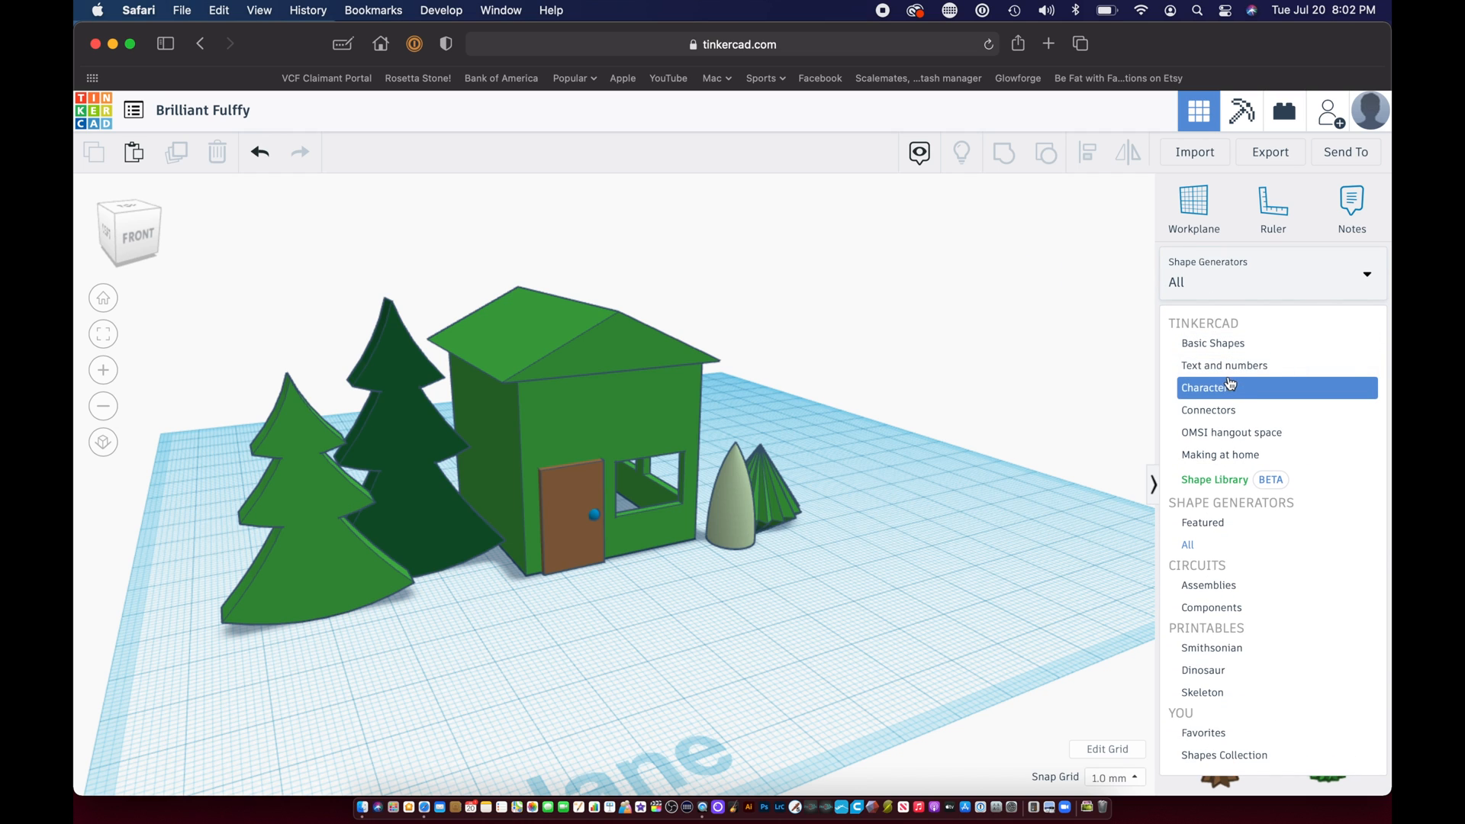
pyautogui.click(1211, 344)
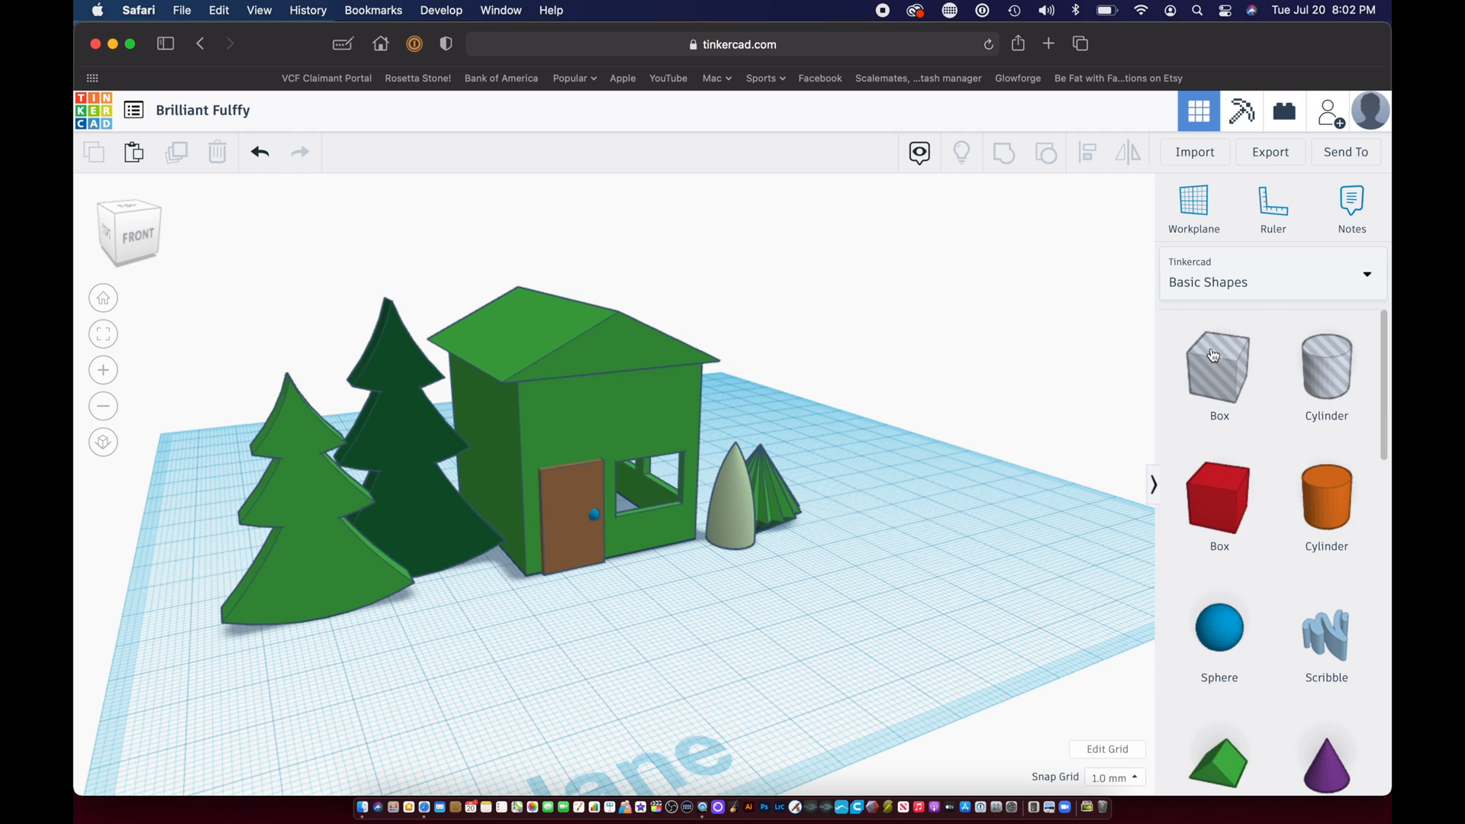
pyautogui.moveTo(1221, 492); pyautogui.dragTo(573, 706)
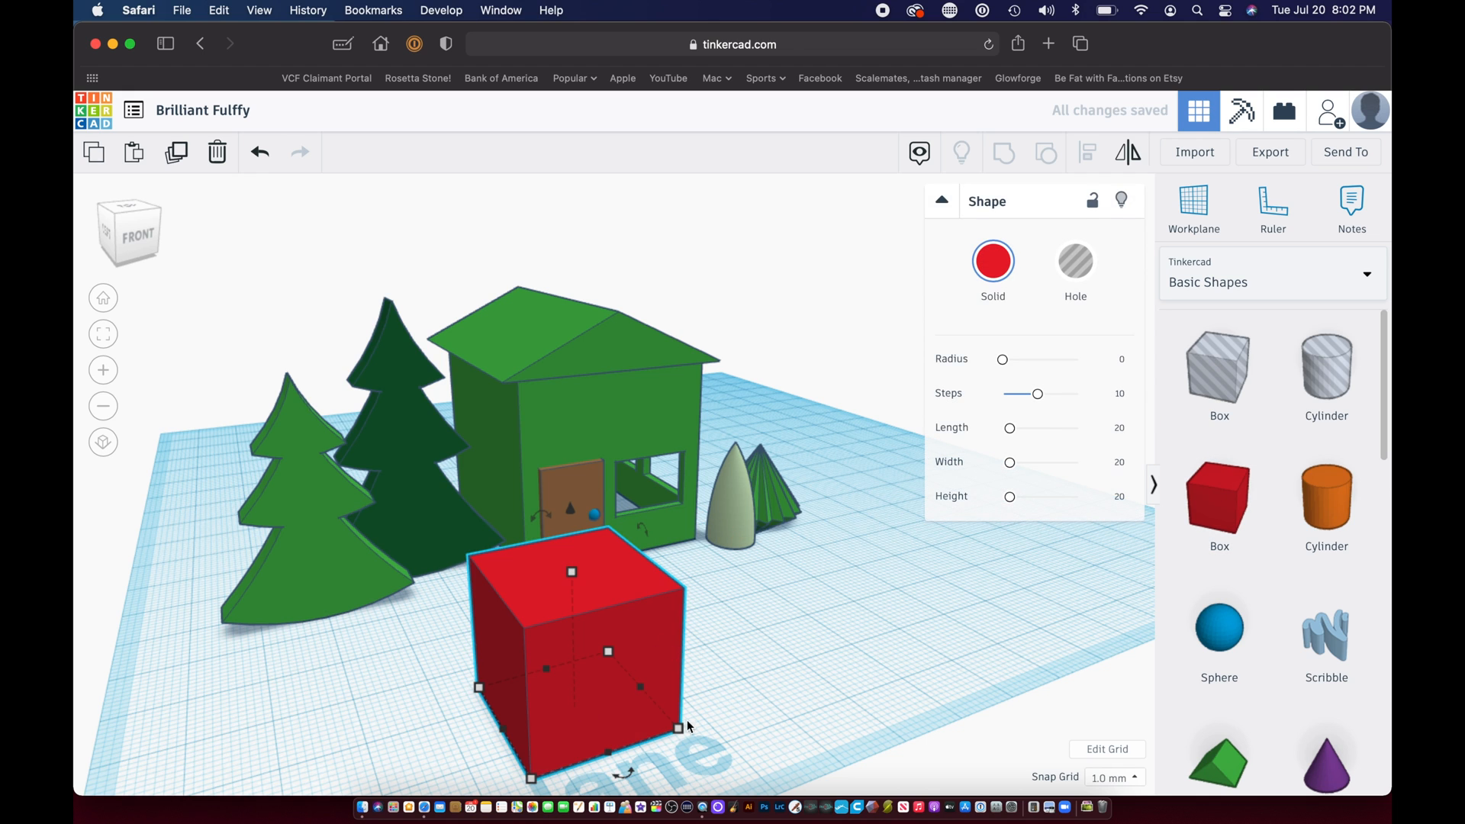
pyautogui.moveTo(678, 726); pyautogui.dragTo(525, 699)
# Step: Move the narrow red box 19 mm sideways and 29 mm back to the house front, then raise it 37 mm
pyautogui.moveTo(500, 603); pyautogui.dragTo(511, 502)
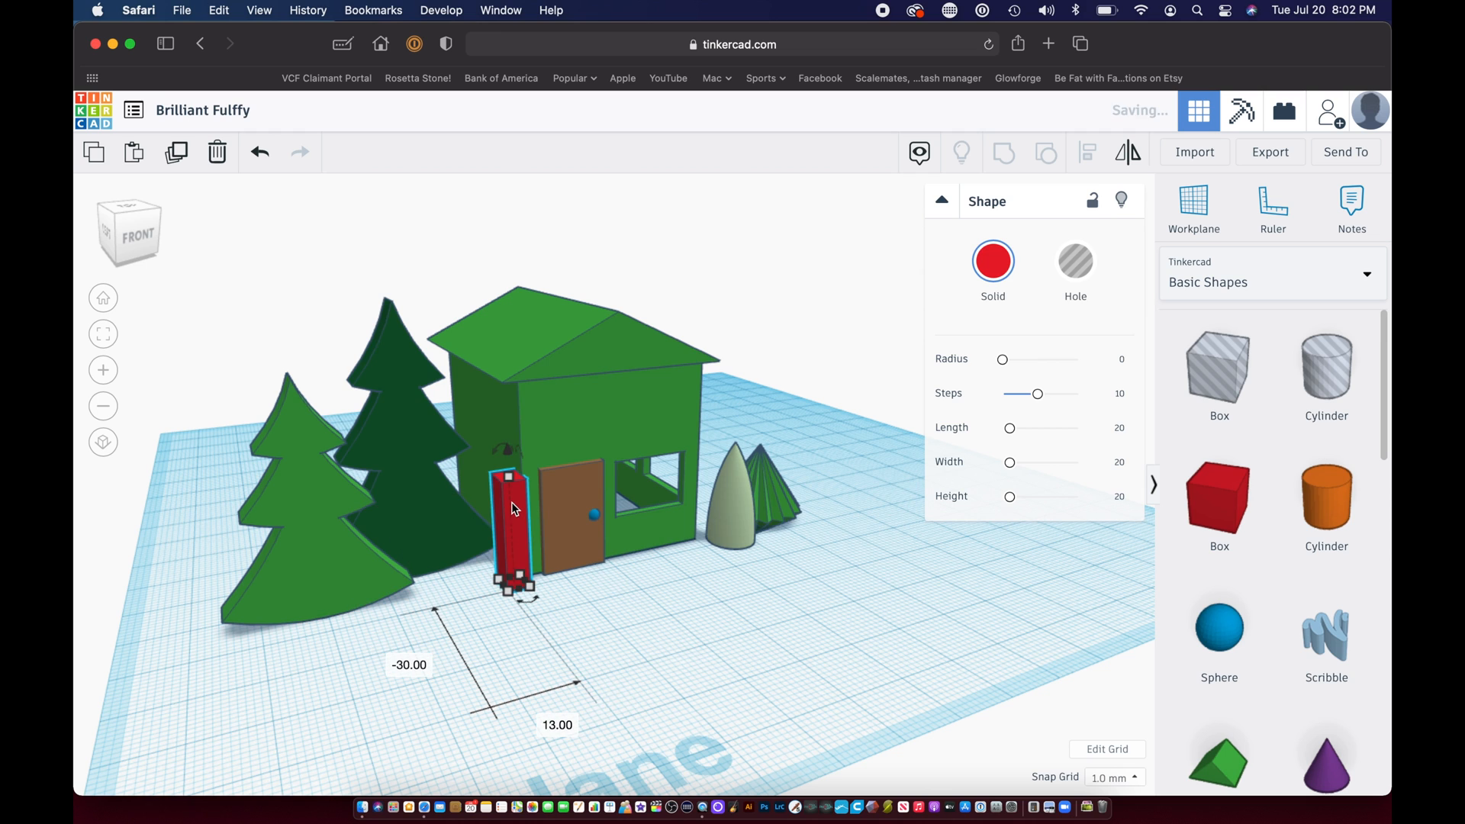
pyautogui.press('super+z')
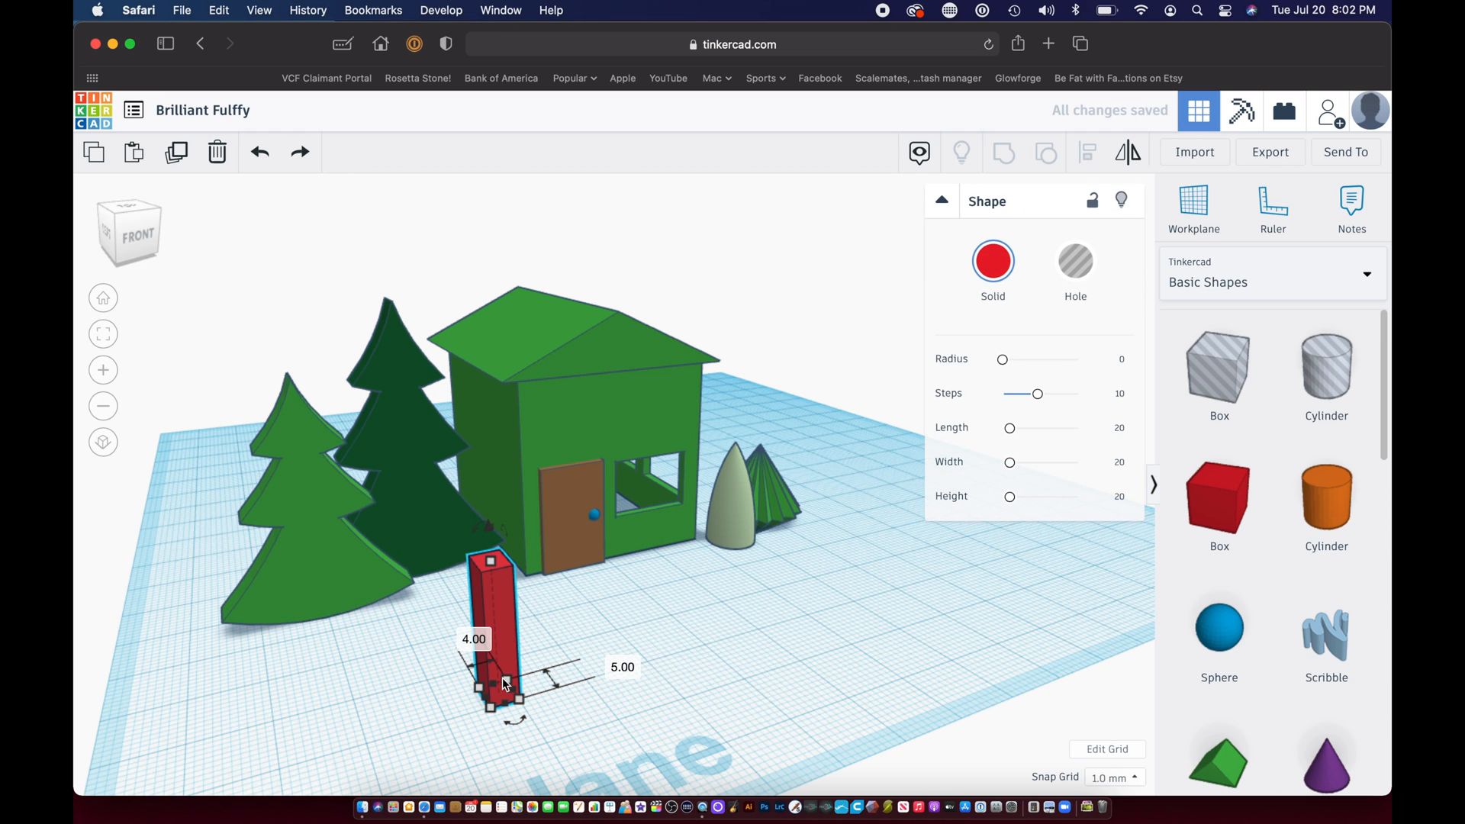
pyautogui.moveTo(502, 678); pyautogui.dragTo(547, 575)
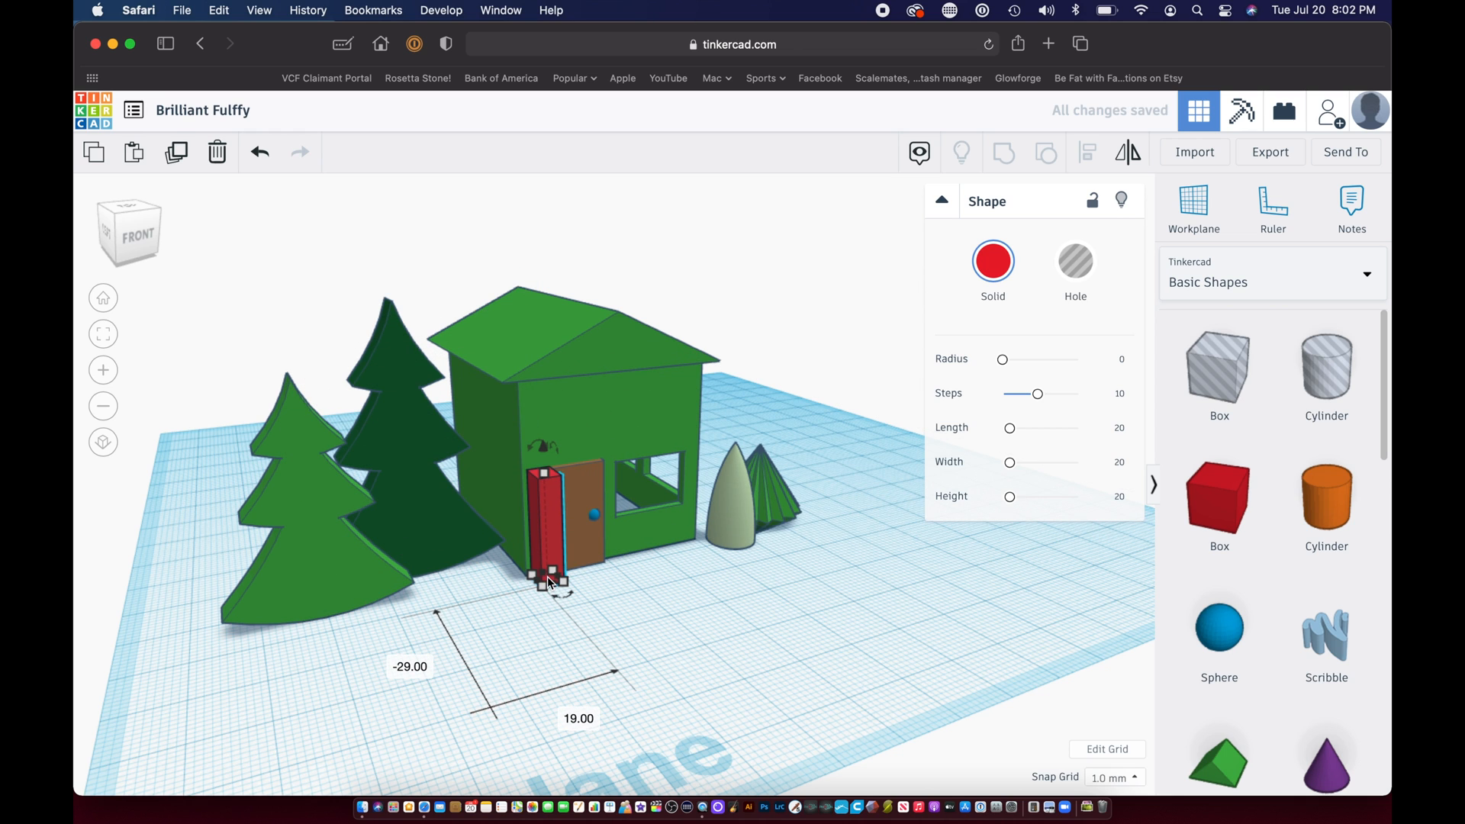
pyautogui.moveTo(544, 448); pyautogui.dragTo(532, 217)
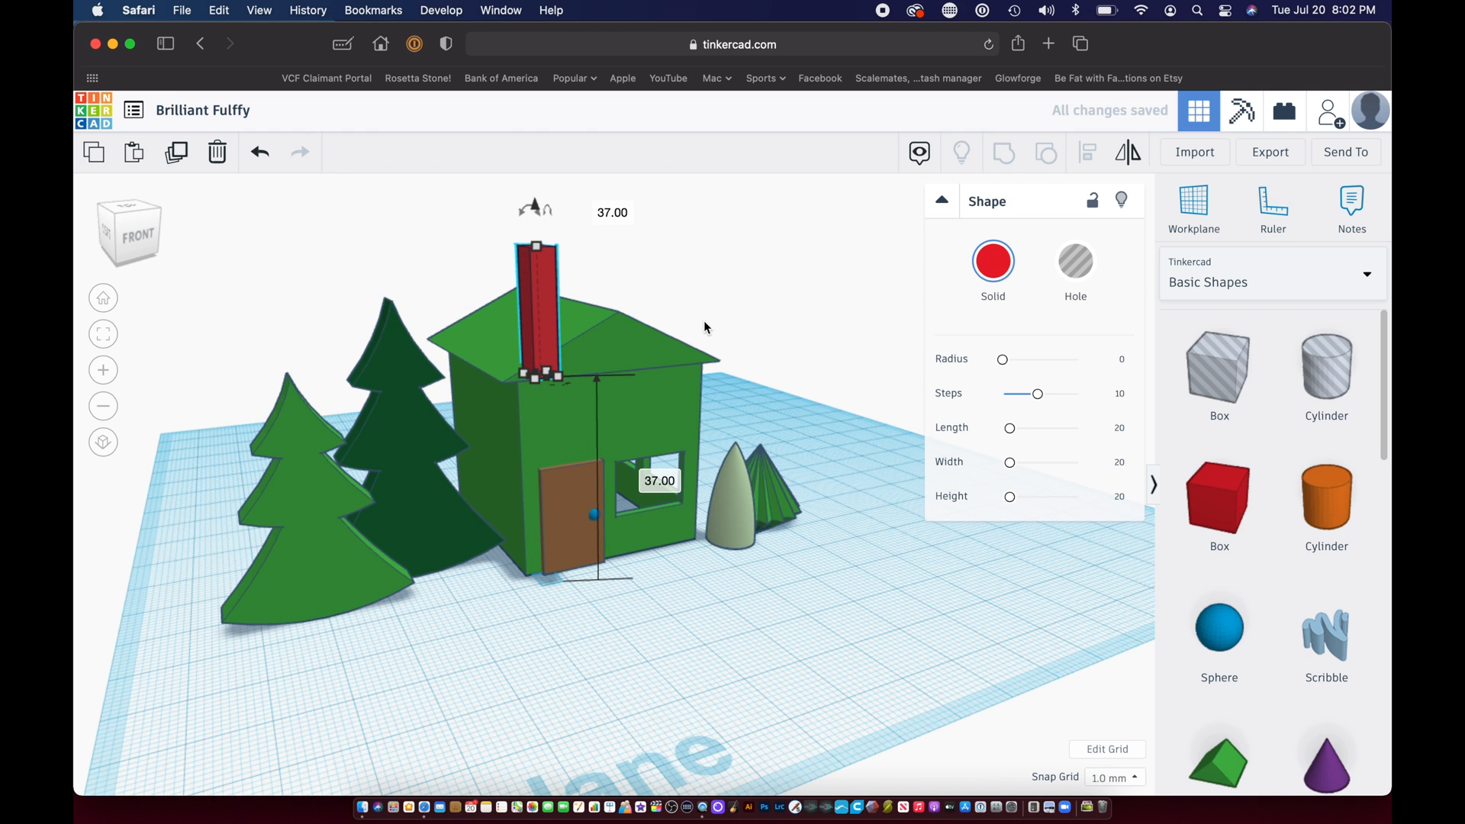
# Step: Move the red box 27 mm back and 6 mm sideways onto the roof slope, and shorten it into a chimney
pyautogui.moveTo(704, 320); pyautogui.dragTo(729, 388, button='right')
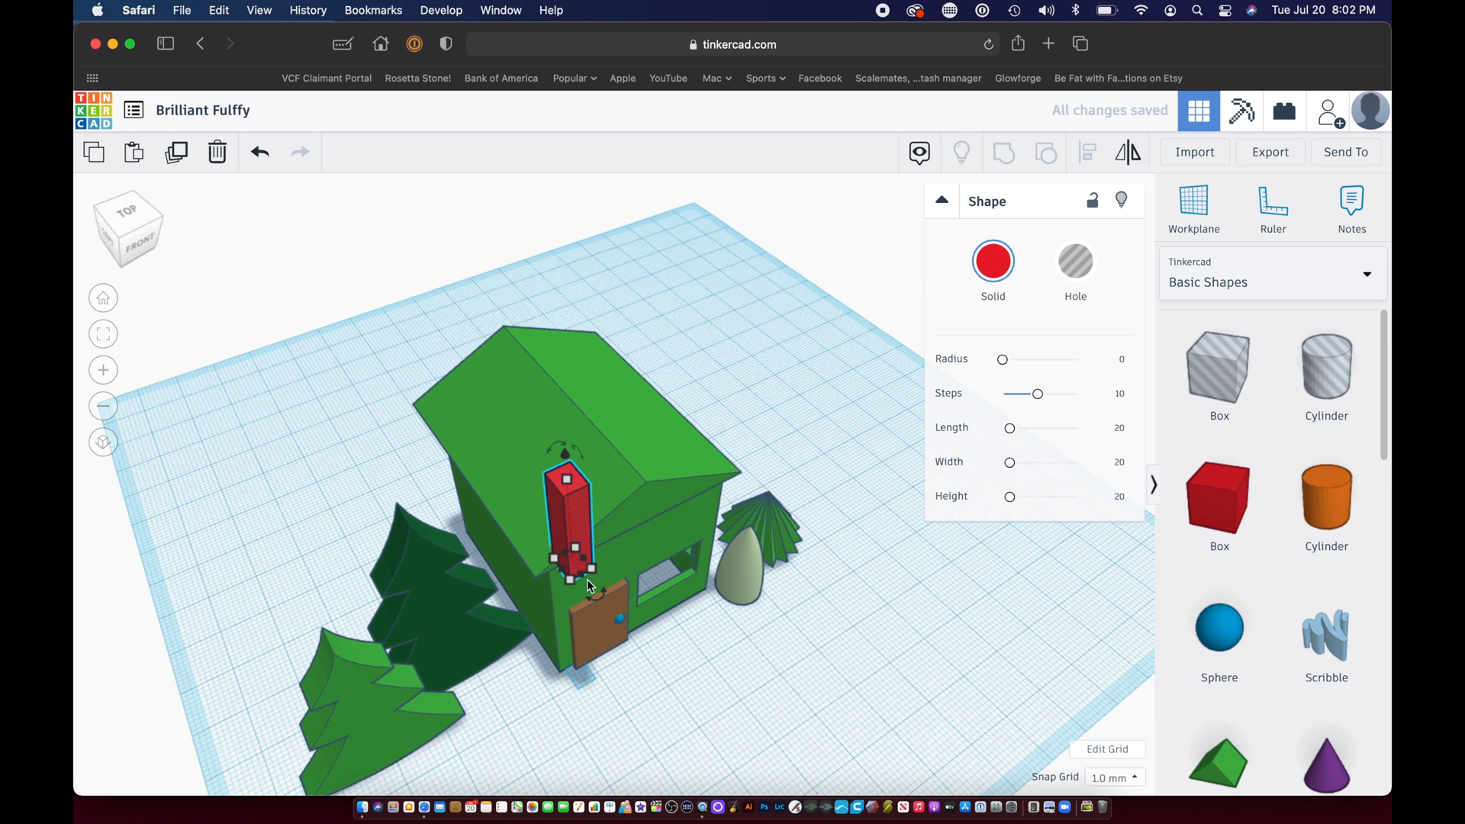
pyautogui.moveTo(573, 560)
pyautogui.moveTo(575, 562); pyautogui.dragTo(525, 444)
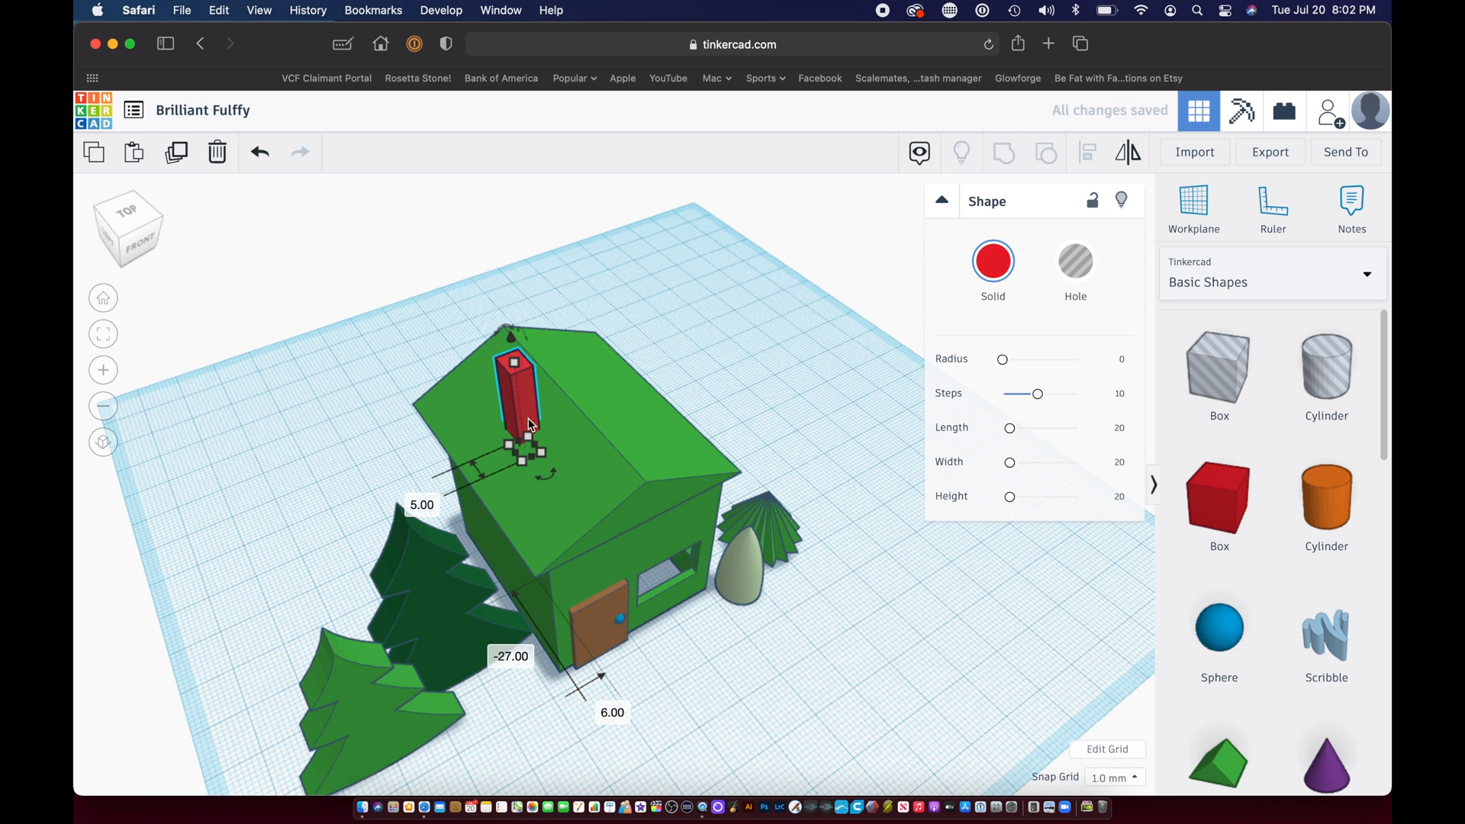
pyautogui.moveTo(516, 366)
pyautogui.moveTo(516, 366); pyautogui.dragTo(517, 412)
pyautogui.click(755, 674)
pyautogui.moveTo(755, 674); pyautogui.dragTo(708, 605, button='right')
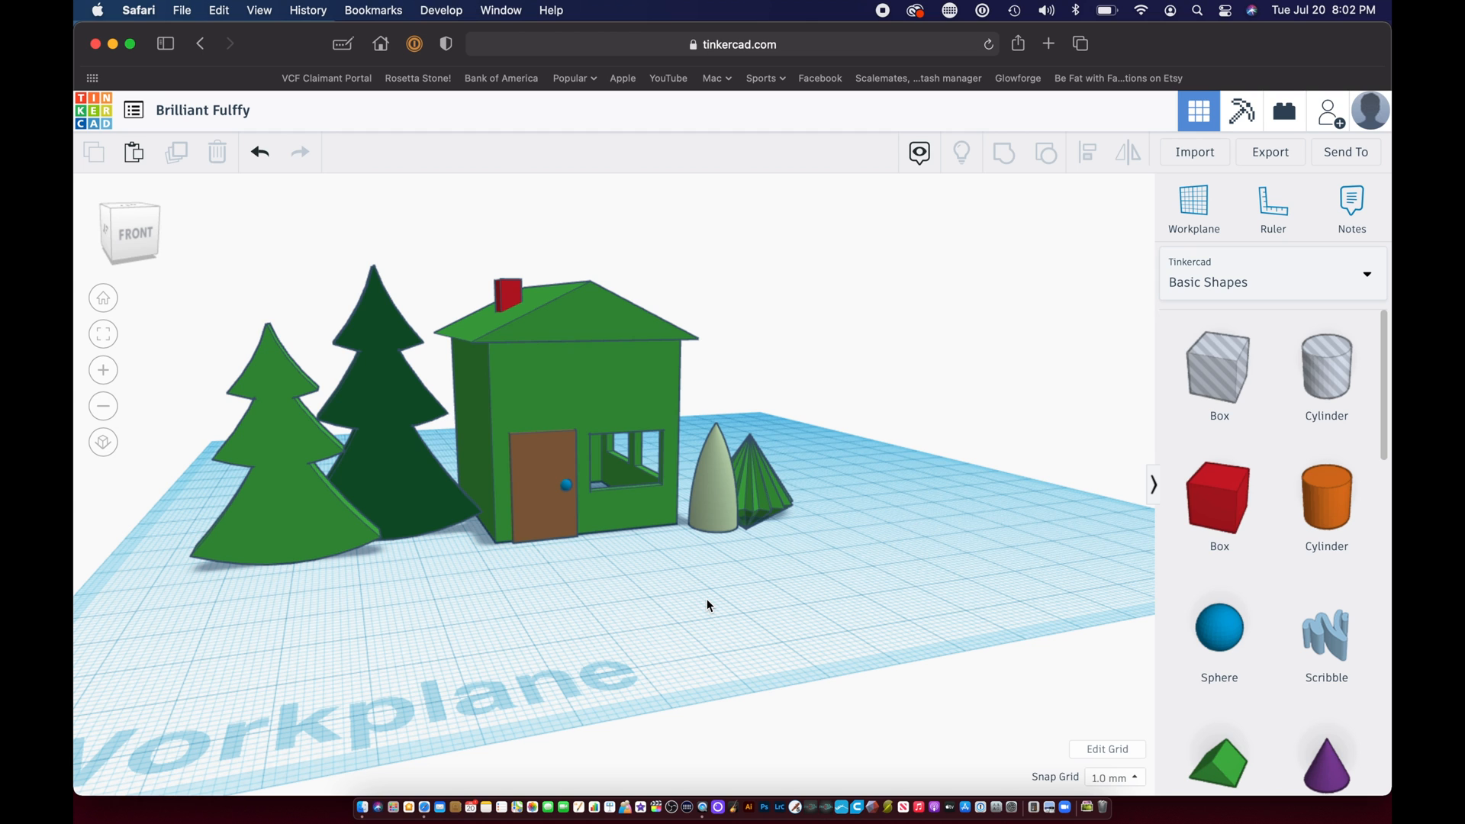
# Step: Rename the design "3D Sample House"
pyautogui.scroll(-4, 708, 605)
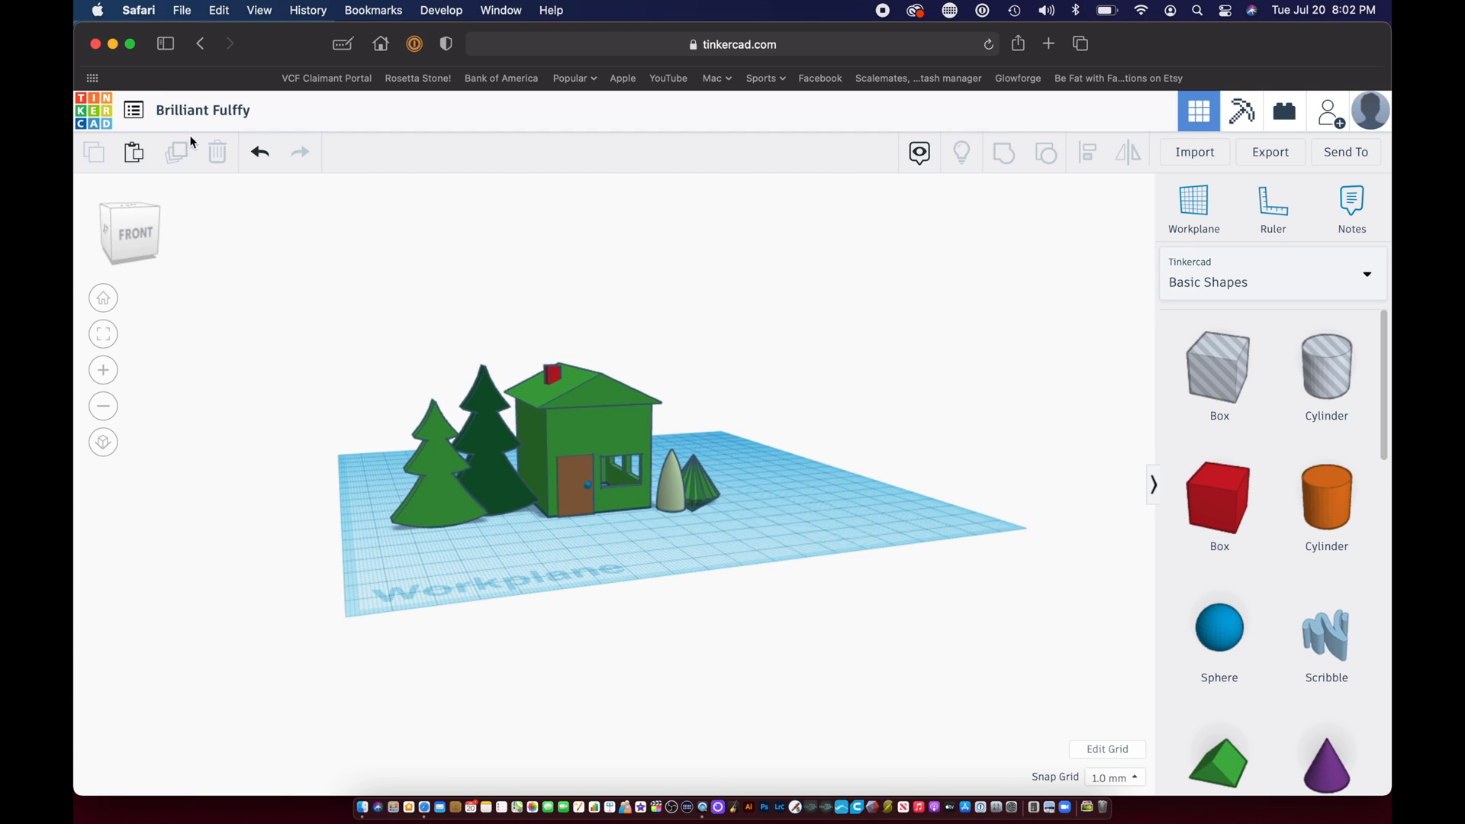
pyautogui.click(193, 112)
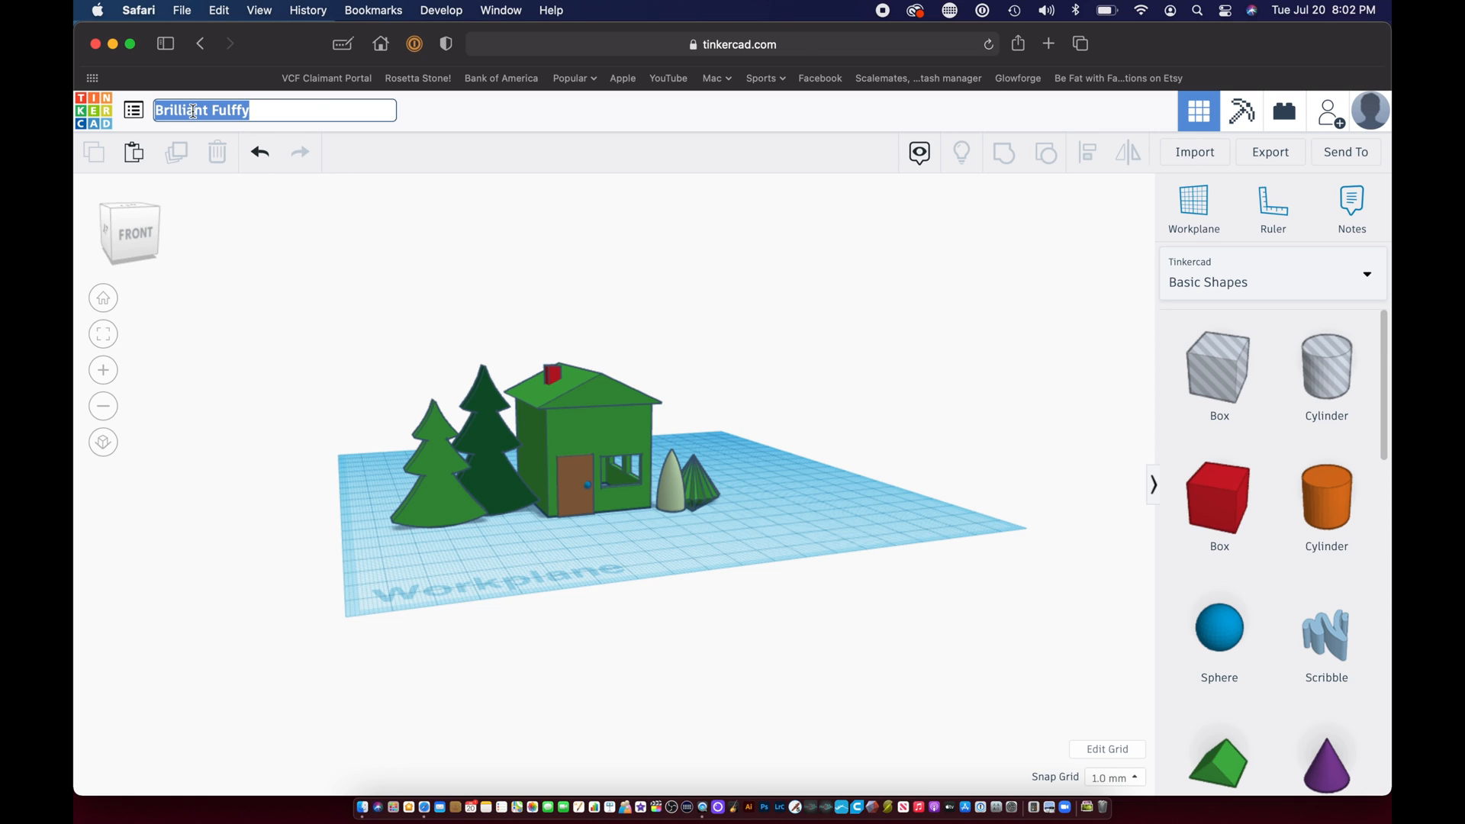
pyautogui.write('3D Sam')
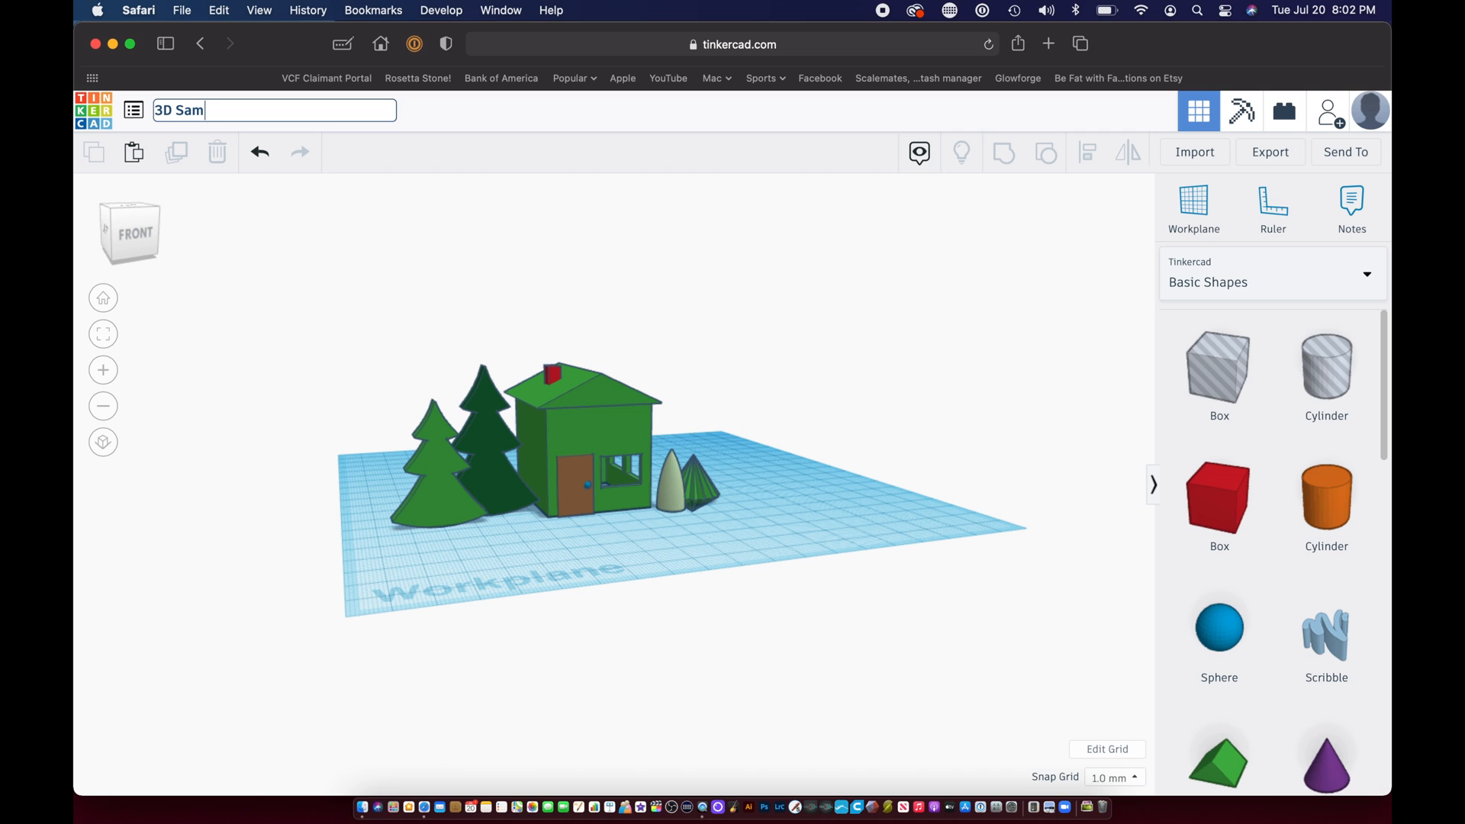
pyautogui.write('ouse')
pyautogui.press('Return')
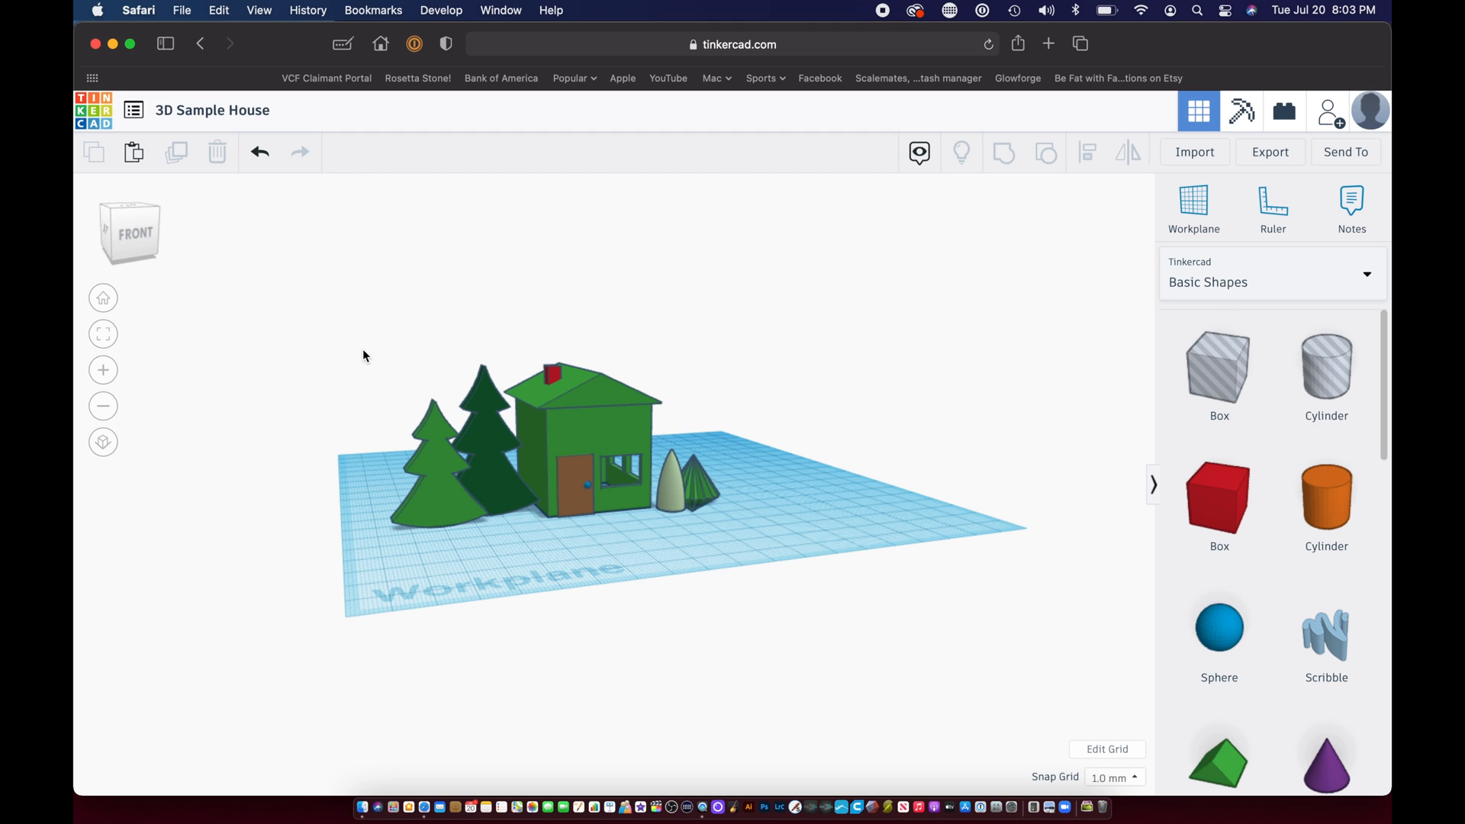
pyautogui.moveTo(369, 368); pyautogui.dragTo(436, 392, button='right')
pyautogui.scroll(5, 436, 391)
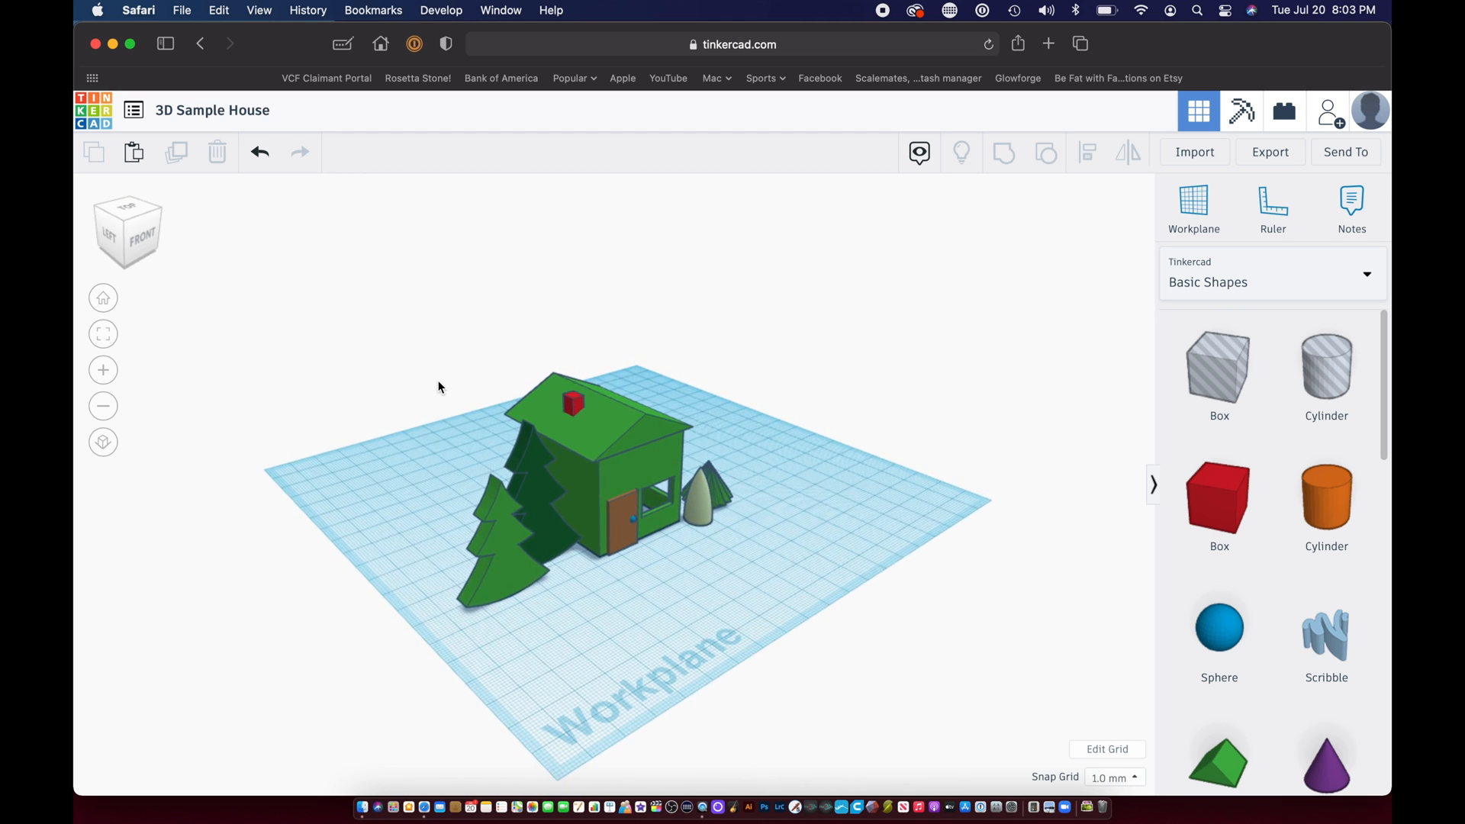
pyautogui.scroll(-4, 440, 387)
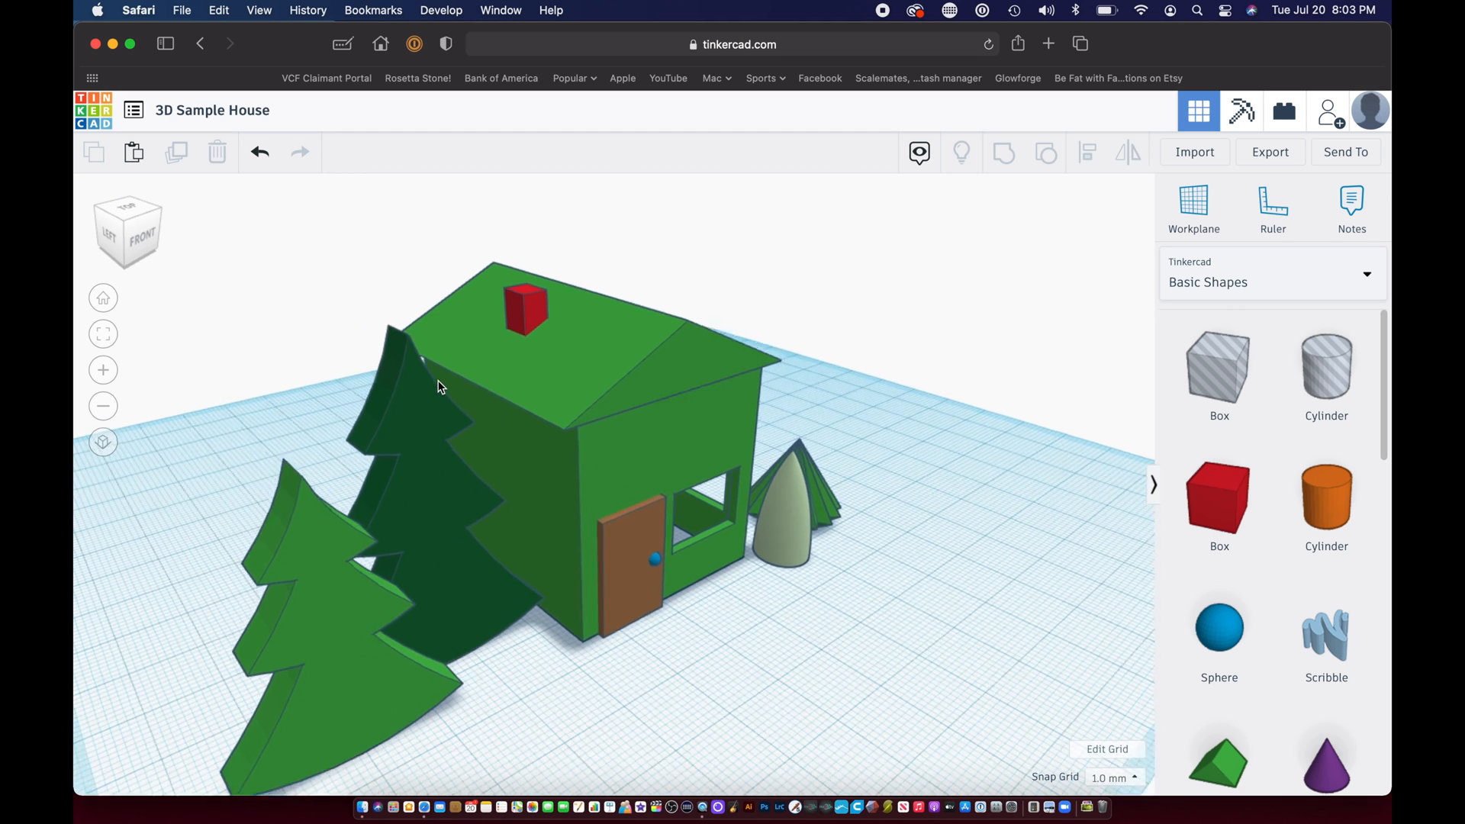